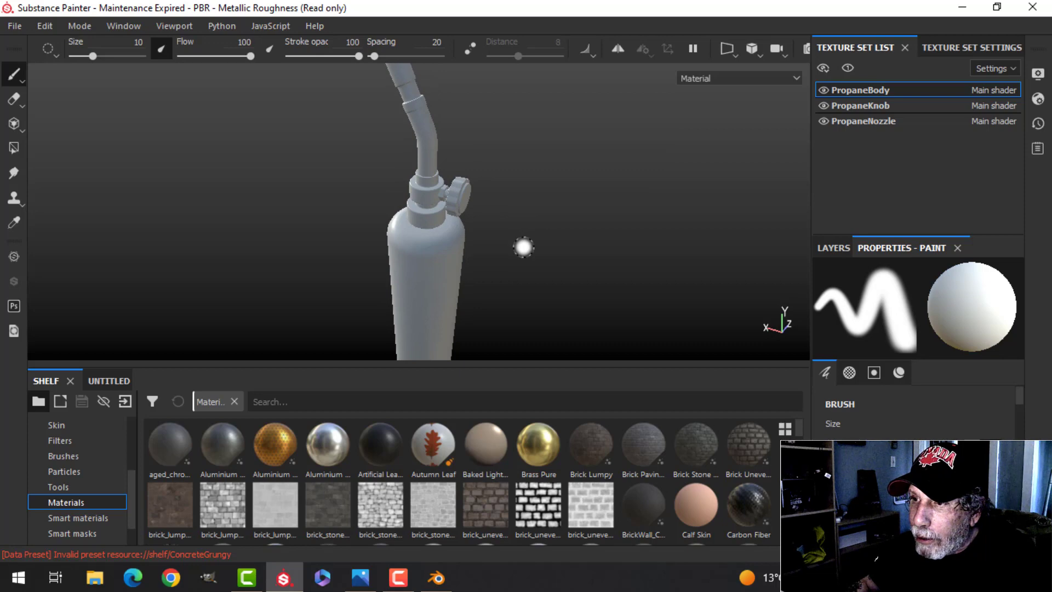
# - Hide and reshow the PropaneBody and PropaneNozzle texture sets to check which parts of the torch each covers
pyautogui.keyDown('alt'); pyautogui.moveTo(522, 244); pyautogui.dragTo(524, 239); pyautogui.keyUp('alt')
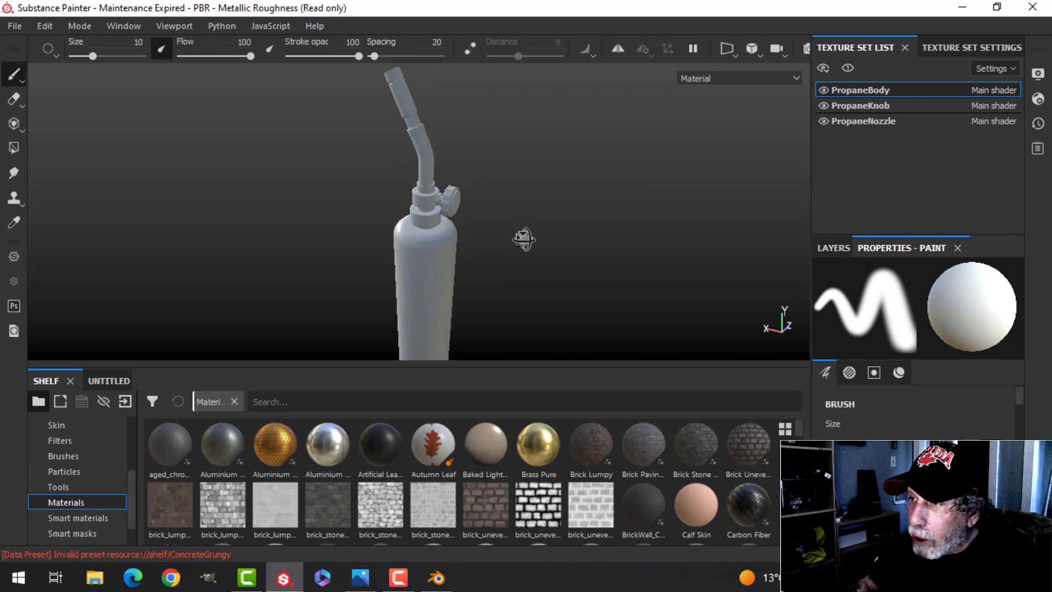
pyautogui.click(823, 90)
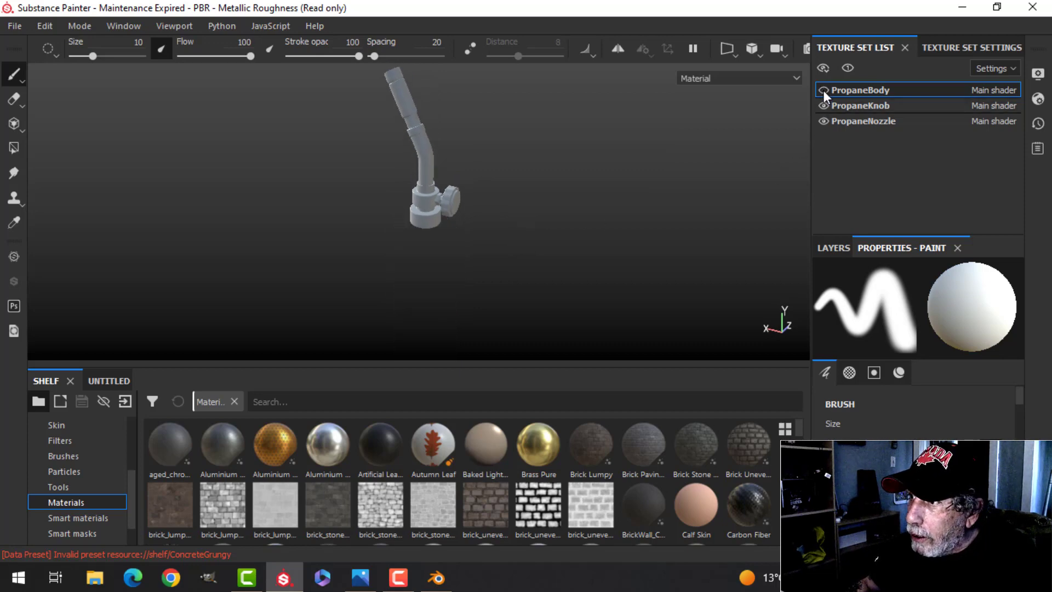
pyautogui.click(823, 90)
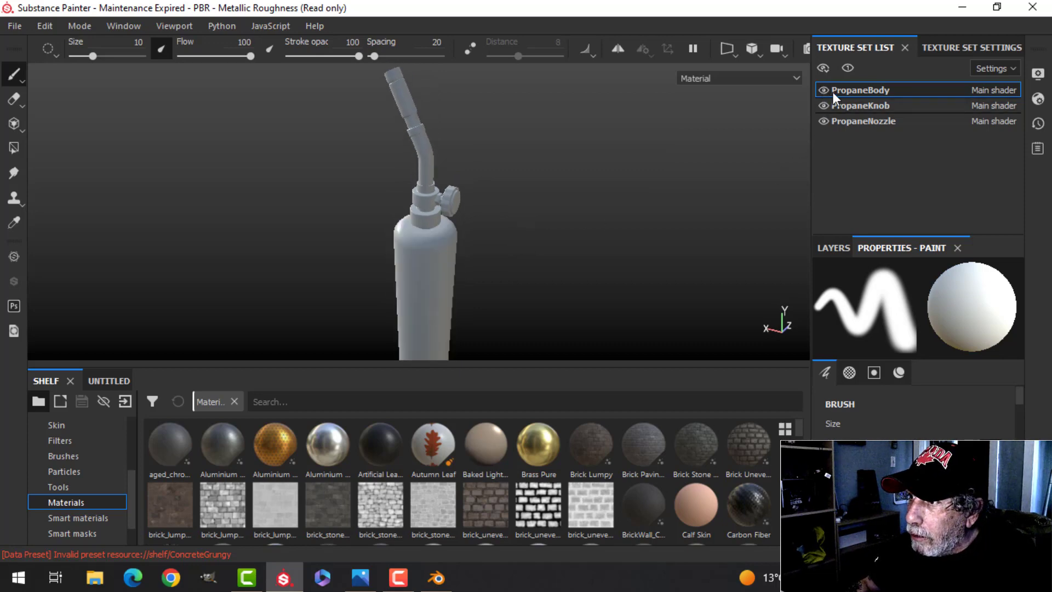
pyautogui.click(824, 121)
pyautogui.click(825, 120)
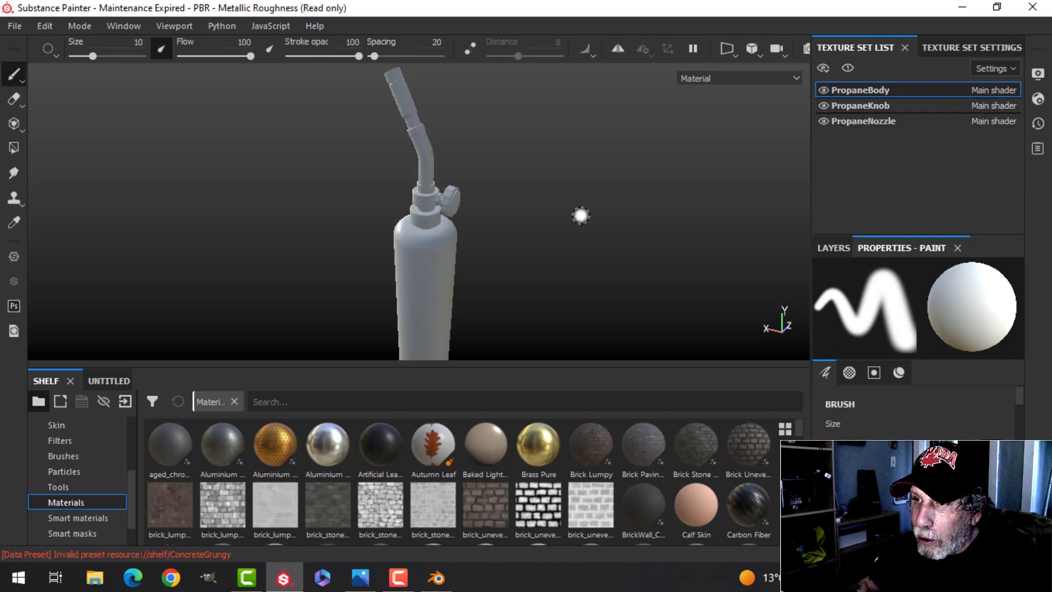
pyautogui.keyDown('alt'); pyautogui.moveTo(541, 228); pyautogui.dragTo(550, 209); pyautogui.keyUp('alt')
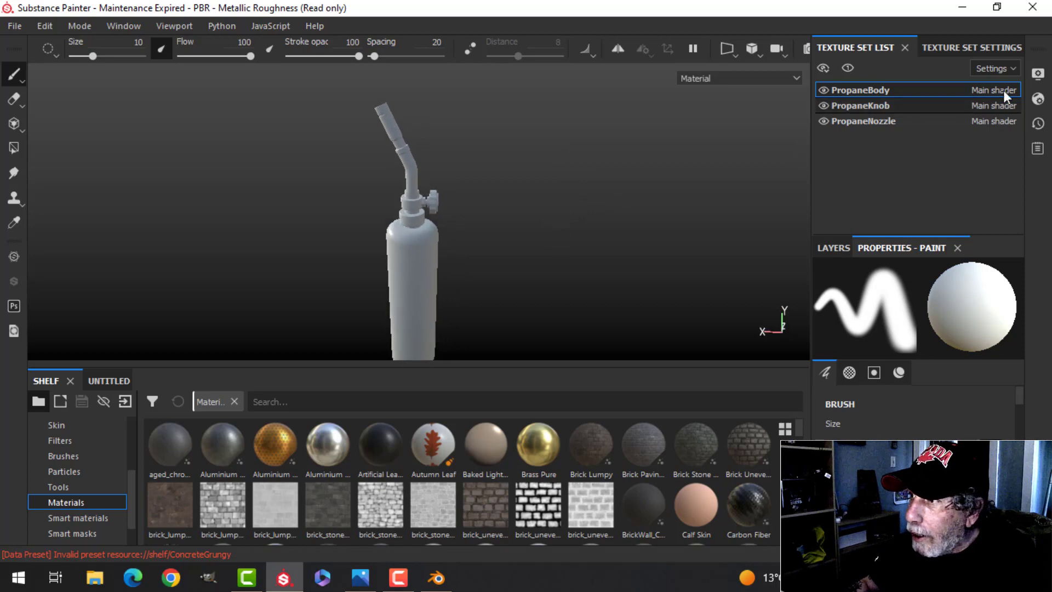
# - Bake the mesh maps for all texture sets at an output size of 2048, leaving out the ID map
pyautogui.click(989, 48)
pyautogui.moveTo(1022, 101); pyautogui.dragTo(1020, 169)
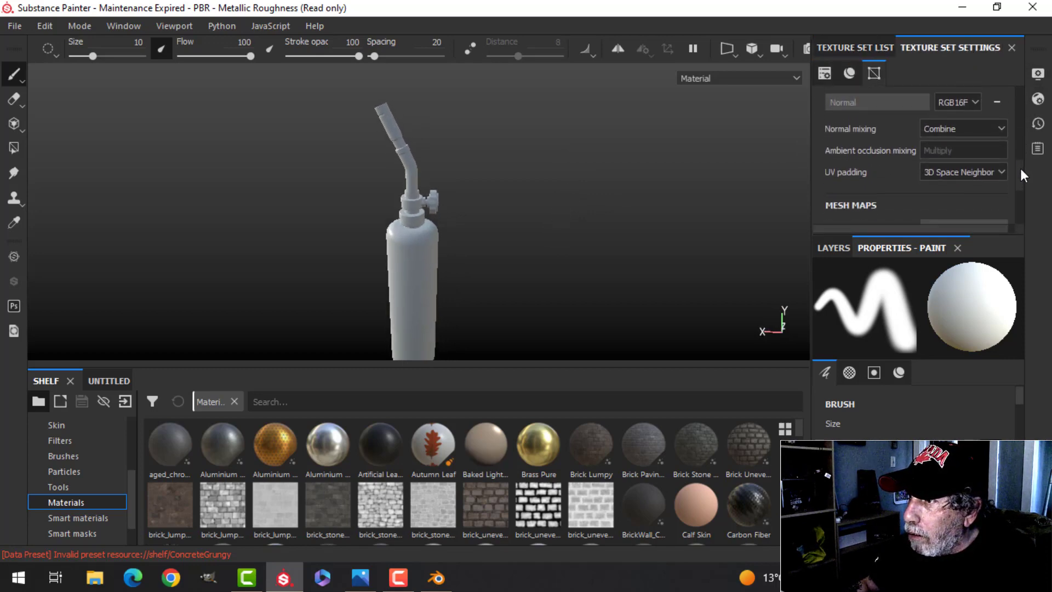
pyautogui.scroll(-2, 984, 200)
pyautogui.click(959, 180)
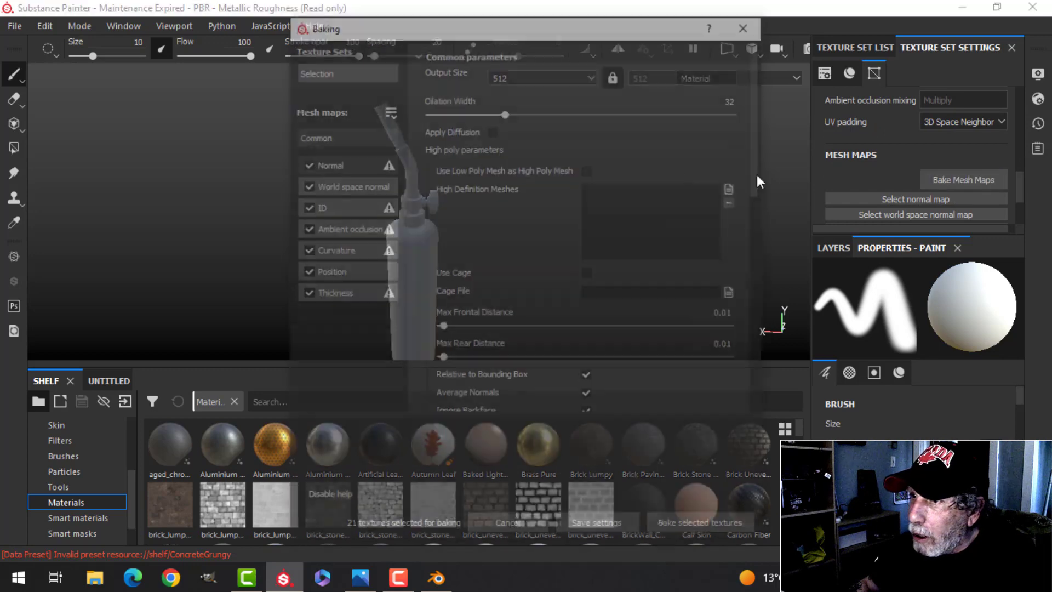
pyautogui.click(529, 74)
pyautogui.click(508, 147)
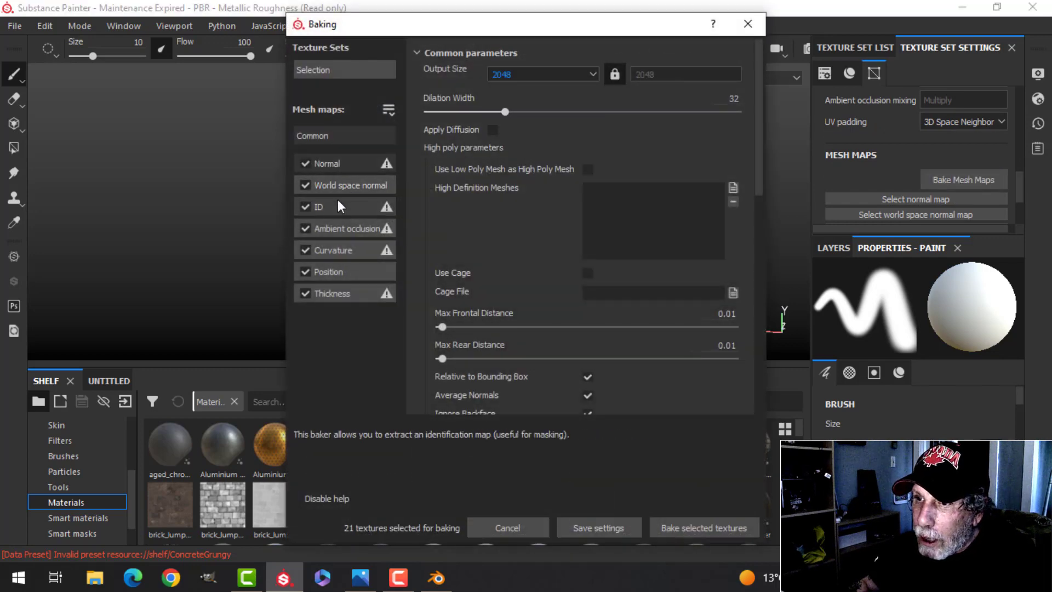
pyautogui.click(305, 207)
pyautogui.click(680, 525)
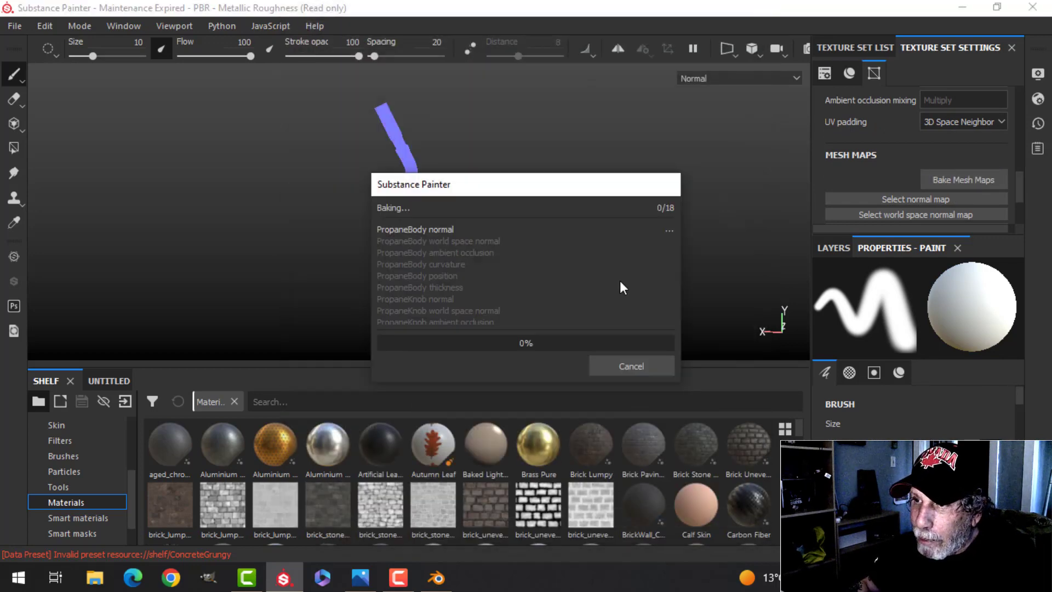
pyautogui.moveTo(526, 187); pyautogui.dragTo(646, 146)
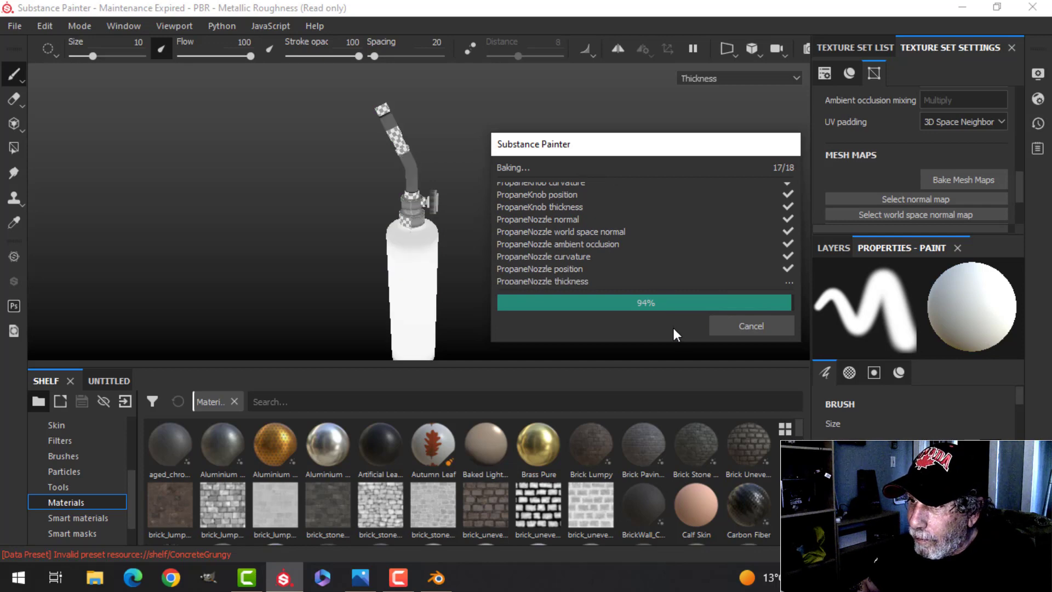
pyautogui.click(737, 323)
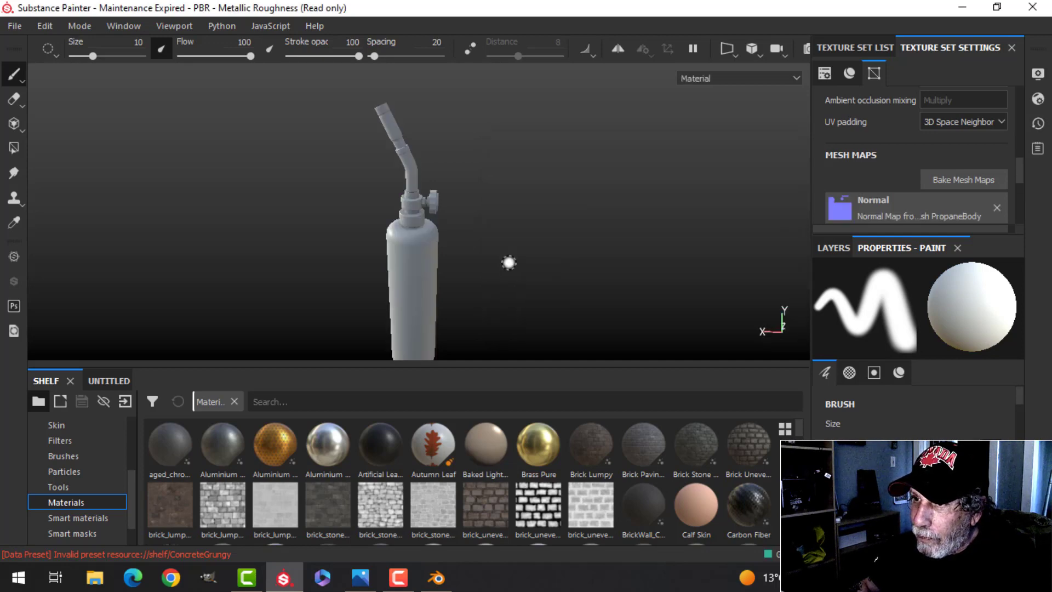
# - Replace the default layer of the PropaneBody texture set with a fill layer named Metal
pyautogui.keyDown('alt'); pyautogui.moveTo(500, 236); pyautogui.dragTo(480, 230); pyautogui.keyUp('alt')
pyautogui.keyDown('alt'); pyautogui.moveTo(480, 229); pyautogui.dragTo(479, 246, button='right'); pyautogui.keyUp('alt')
pyautogui.keyDown('alt'); pyautogui.moveTo(480, 245); pyautogui.dragTo(591, 246); pyautogui.keyUp('alt')
pyautogui.keyDown('alt'); pyautogui.moveTo(449, 195); pyautogui.dragTo(598, 231); pyautogui.keyUp('alt')
pyautogui.keyDown('alt'); pyautogui.moveTo(491, 248); pyautogui.dragTo(568, 221); pyautogui.keyUp('alt')
pyautogui.click(847, 50)
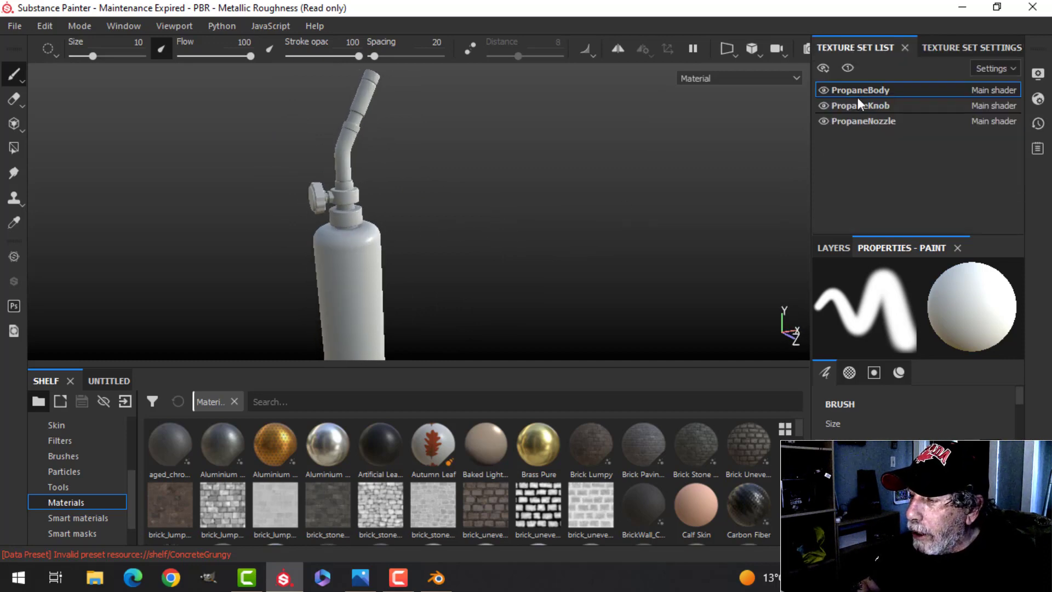
pyautogui.click(841, 250)
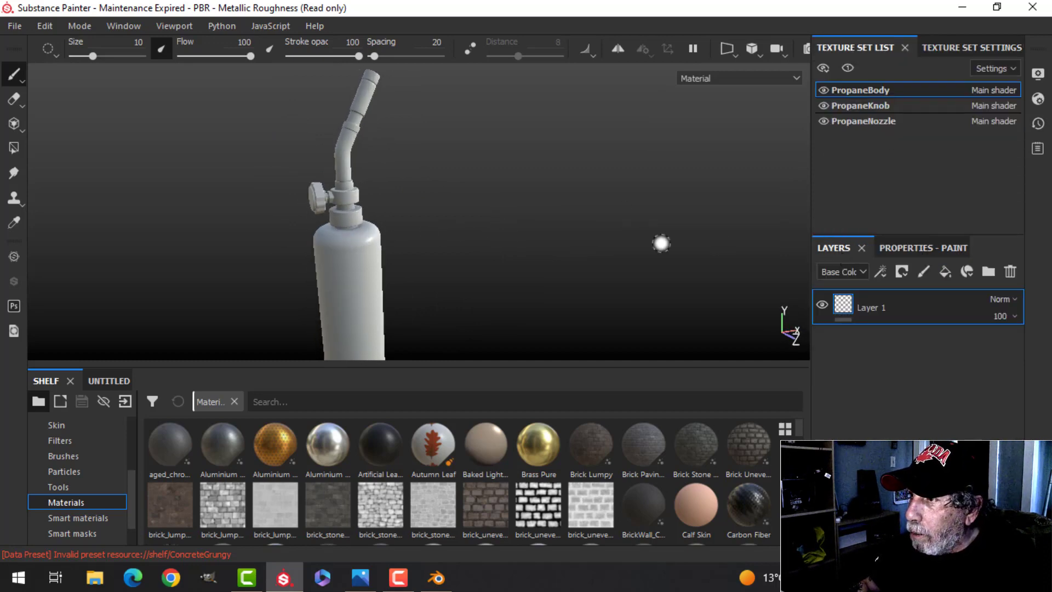
pyautogui.click(1010, 271)
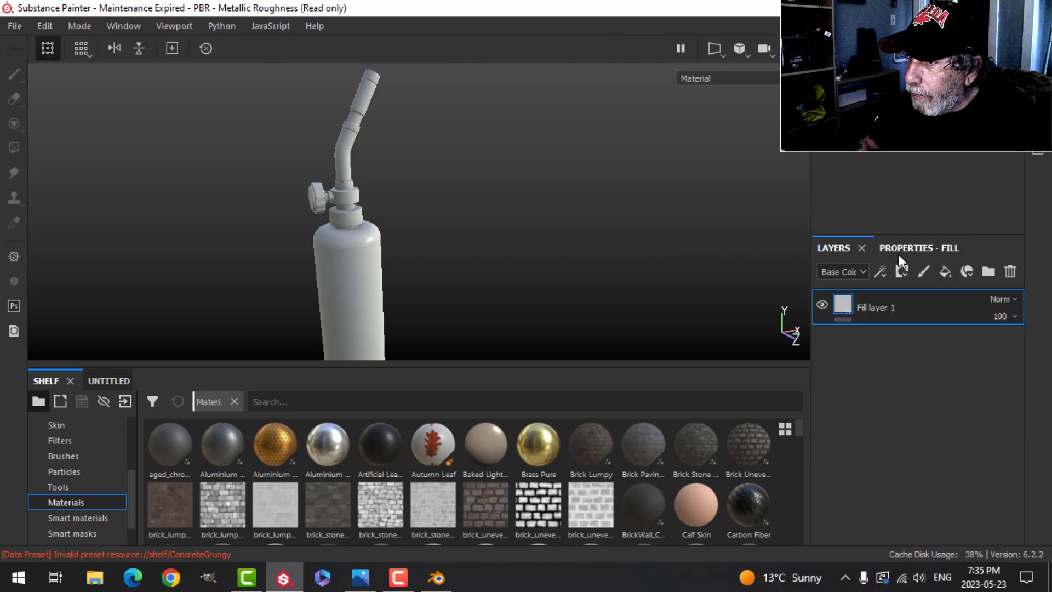
pyautogui.doubleClick(884, 304)
pyautogui.write('Metal')
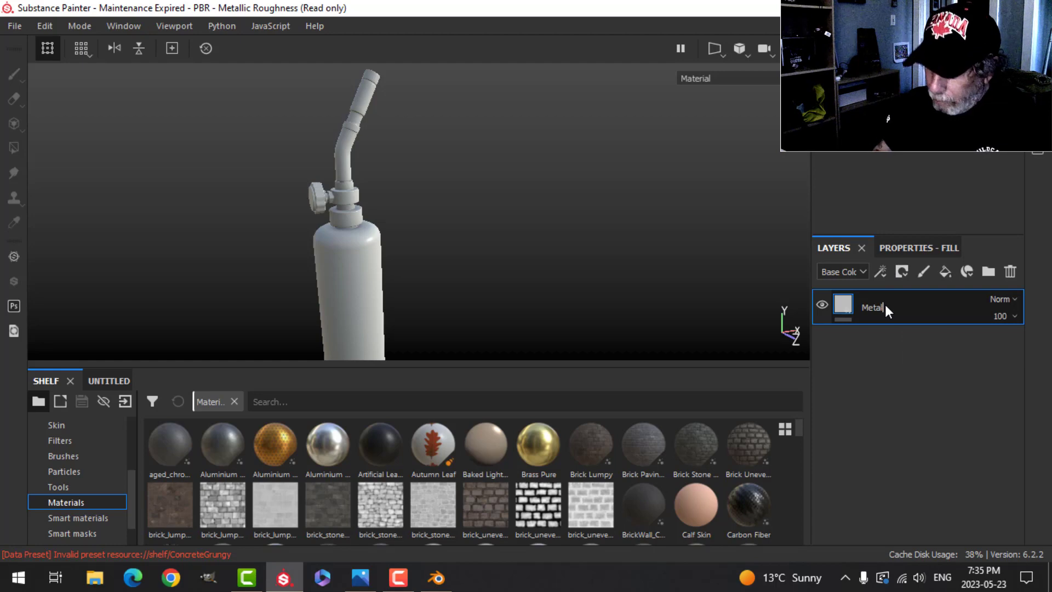
pyautogui.press('Return')
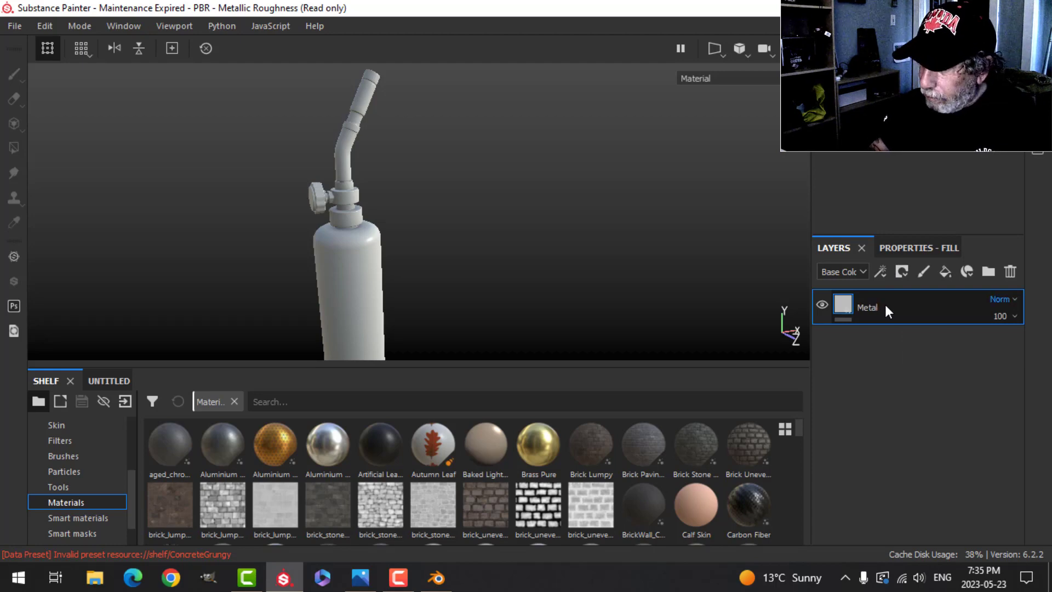
# - Give the Metal layer a darker grey base color, a roughness of 0.2560 and a metallic value of 1
pyautogui.click(913, 248)
pyautogui.scroll(-8, 926, 364)
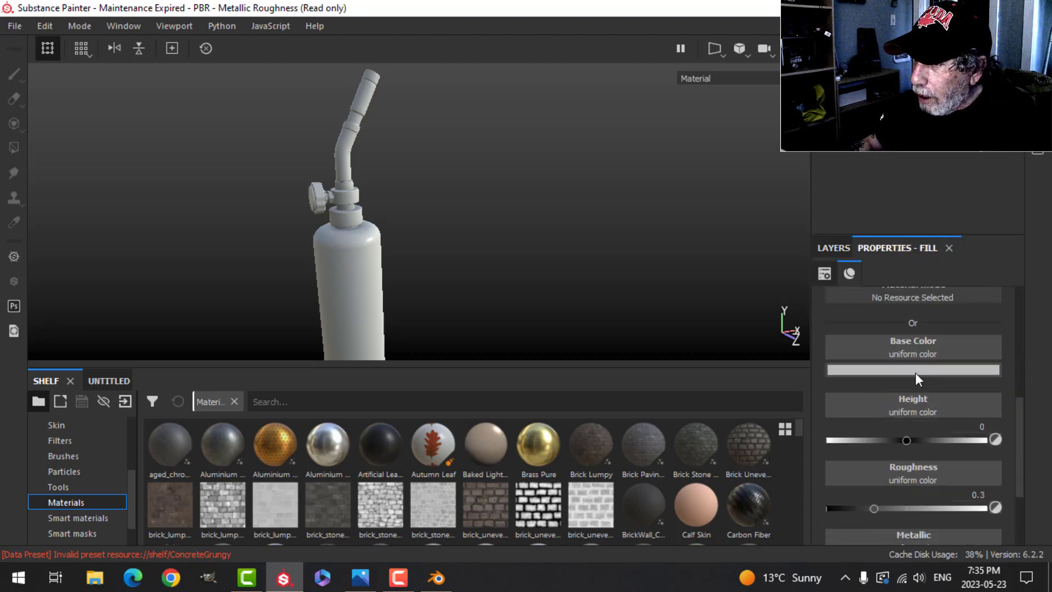
pyautogui.click(884, 324)
pyautogui.moveTo(848, 391); pyautogui.dragTo(867, 416)
pyautogui.scroll(-2, 941, 420)
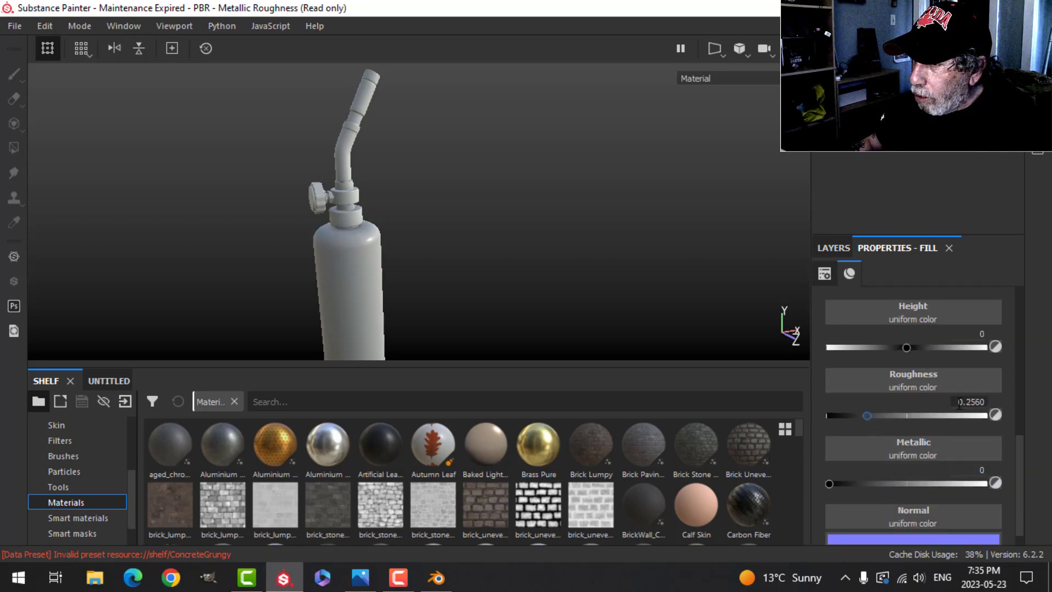
pyautogui.scroll(-1, 954, 461)
pyautogui.moveTo(829, 462); pyautogui.dragTo(985, 463)
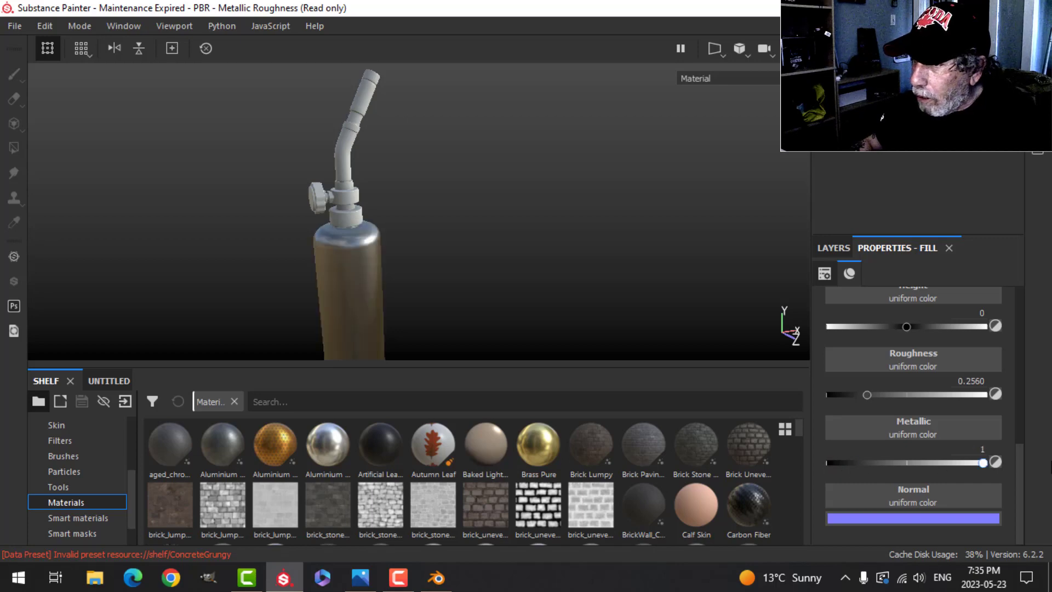
pyautogui.keyDown('alt'); pyautogui.moveTo(482, 282); pyautogui.dragTo(516, 262); pyautogui.keyUp('alt')
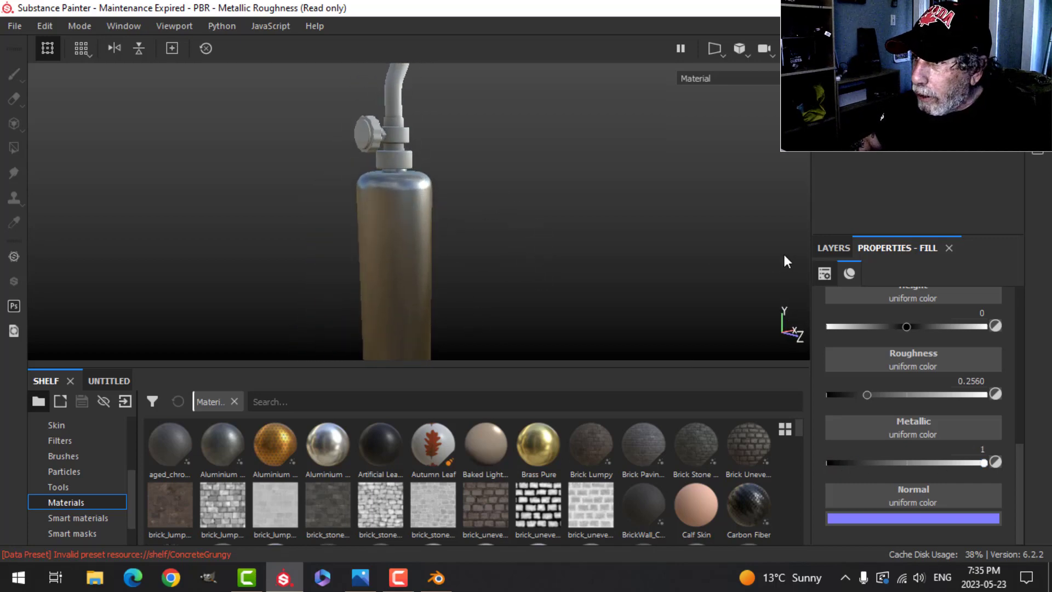
# - Add a filter to the Metal layer and assign MatFinish Rough to it
pyautogui.click(824, 247)
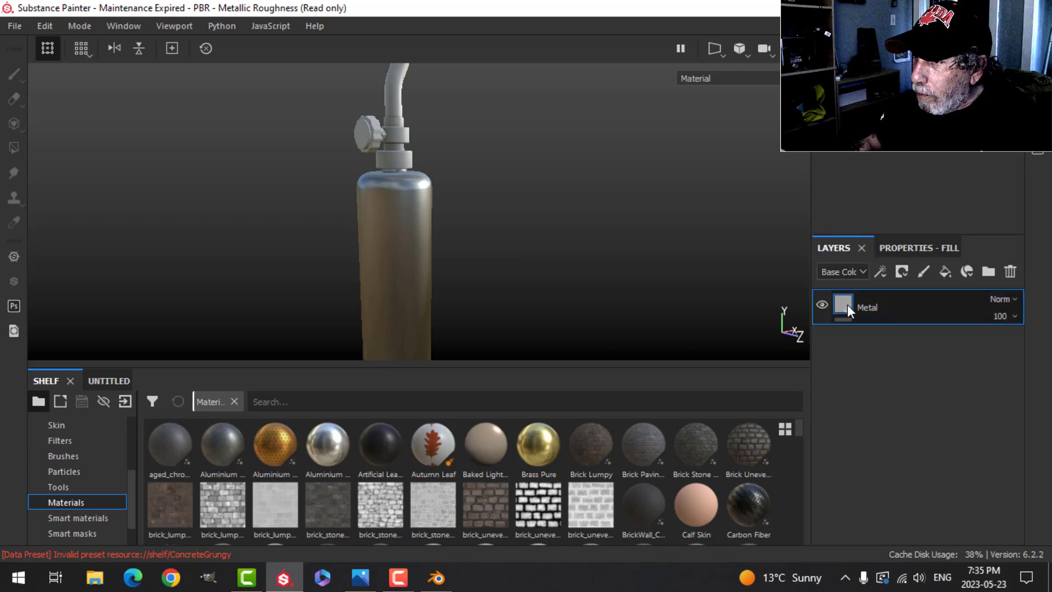
pyautogui.click(881, 271)
pyautogui.click(918, 383)
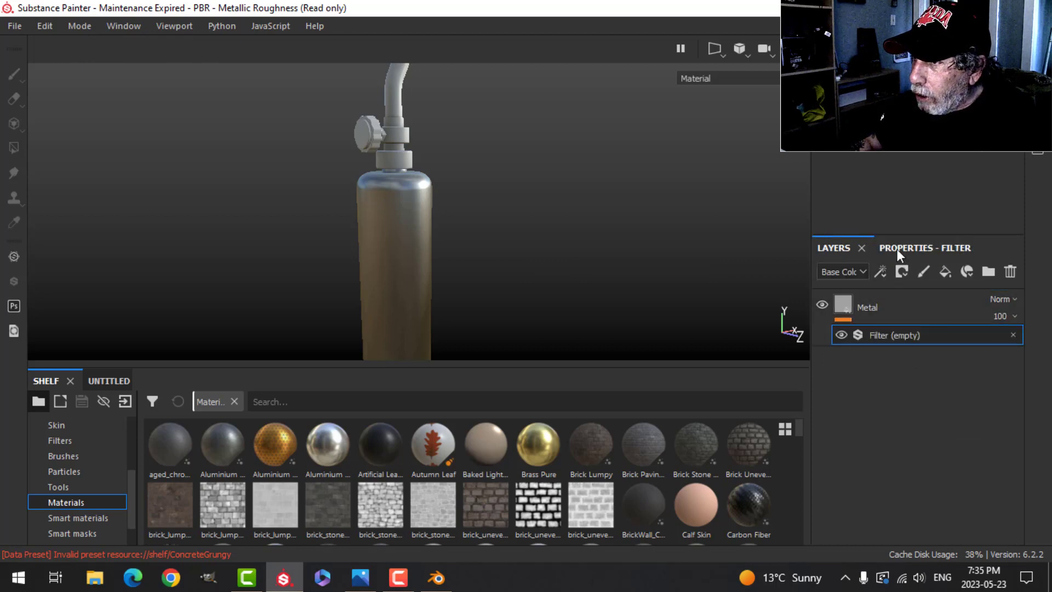
pyautogui.click(904, 250)
pyautogui.click(918, 323)
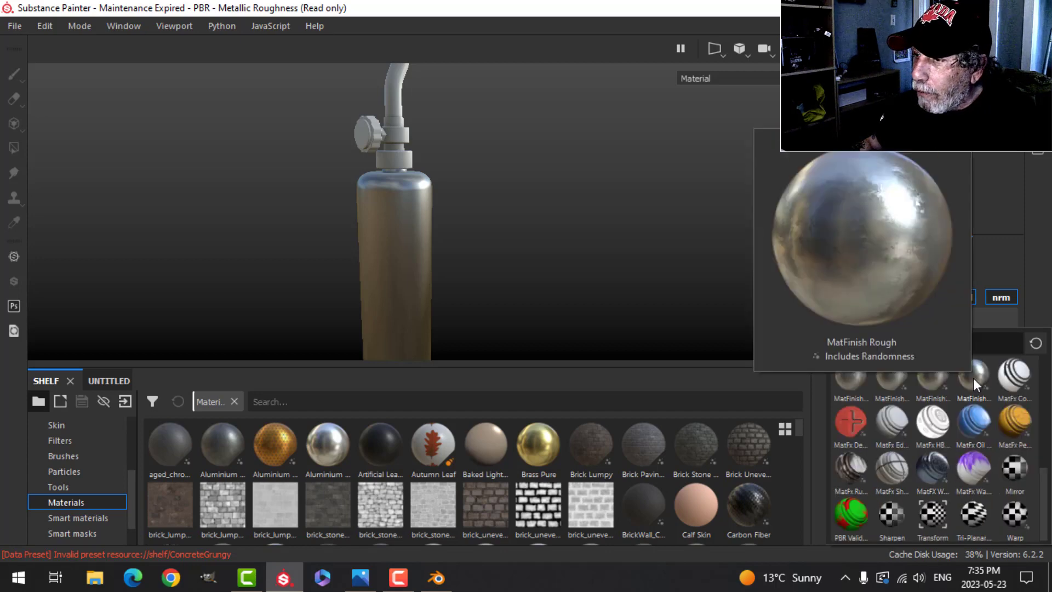
pyautogui.click(973, 378)
# - Turn on triplanar mapping for the MatFinish Rough filter to remove the visible seam on the cylinder
pyautogui.scroll(3, 548, 301)
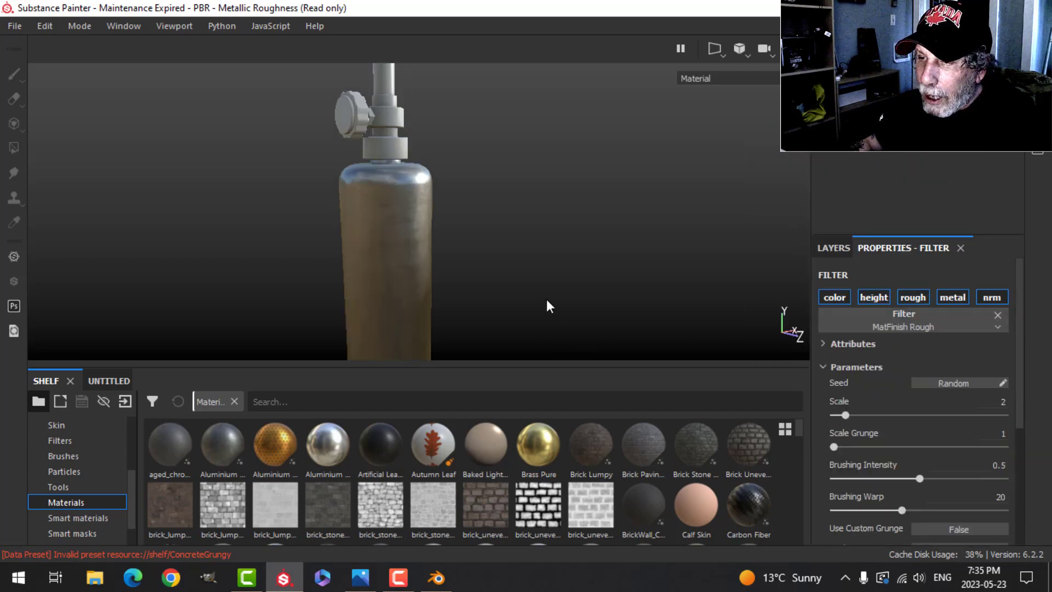
pyautogui.keyDown('alt'); pyautogui.moveTo(579, 222); pyautogui.dragTo(443, 246); pyautogui.keyUp('alt')
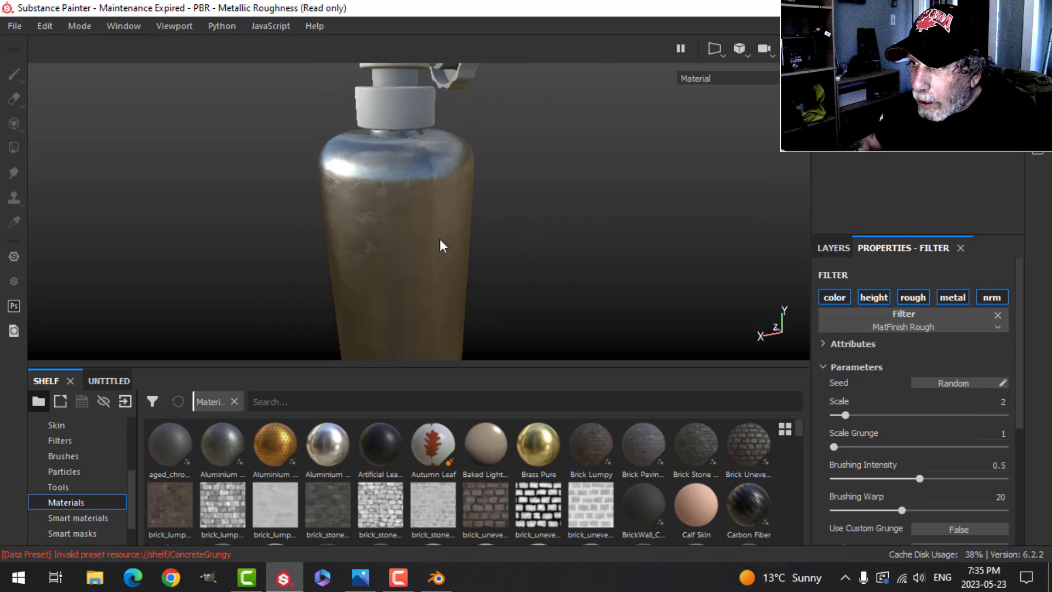
pyautogui.scroll(-3, 971, 481)
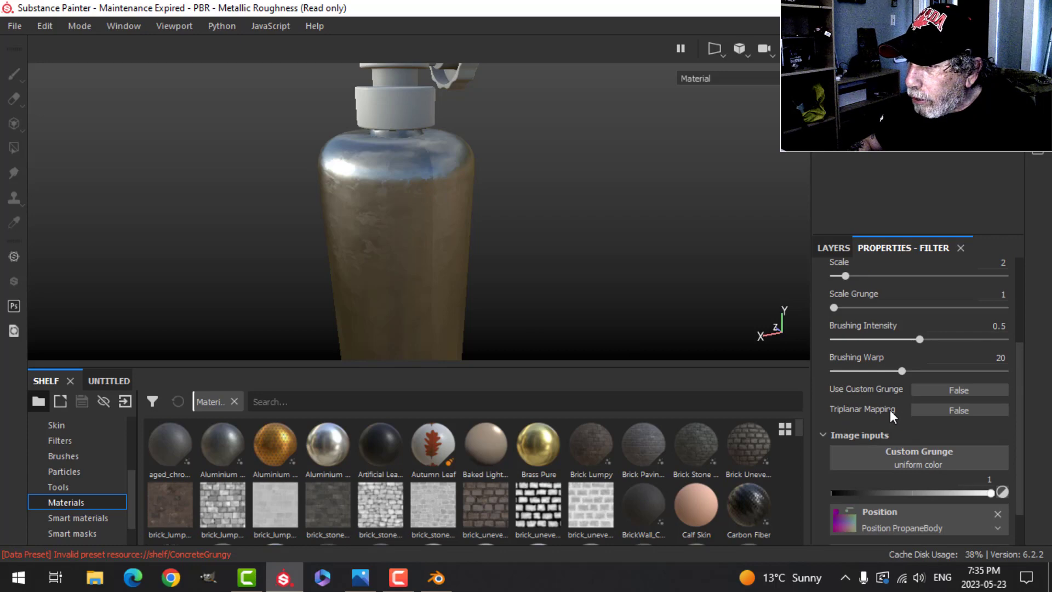
pyautogui.click(946, 409)
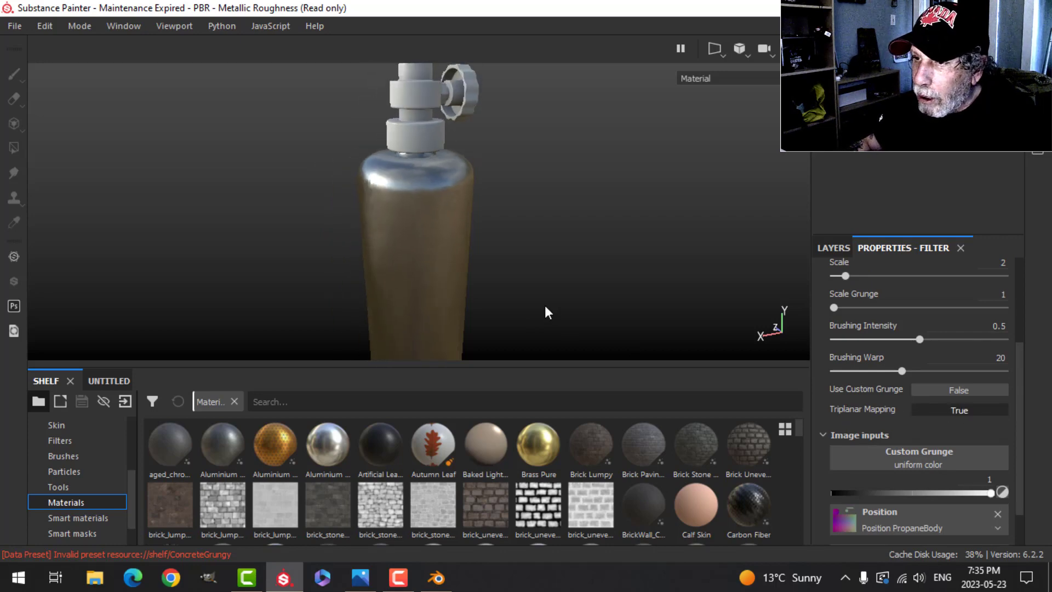
pyautogui.moveTo(545, 306)
pyautogui.keyDown('alt'); pyautogui.mouseDown()
pyautogui.moveTo(522, 275)
pyautogui.moveTo(557, 300)
pyautogui.mouseUp(); pyautogui.keyUp('alt')
pyautogui.scroll(-1, 893, 322)
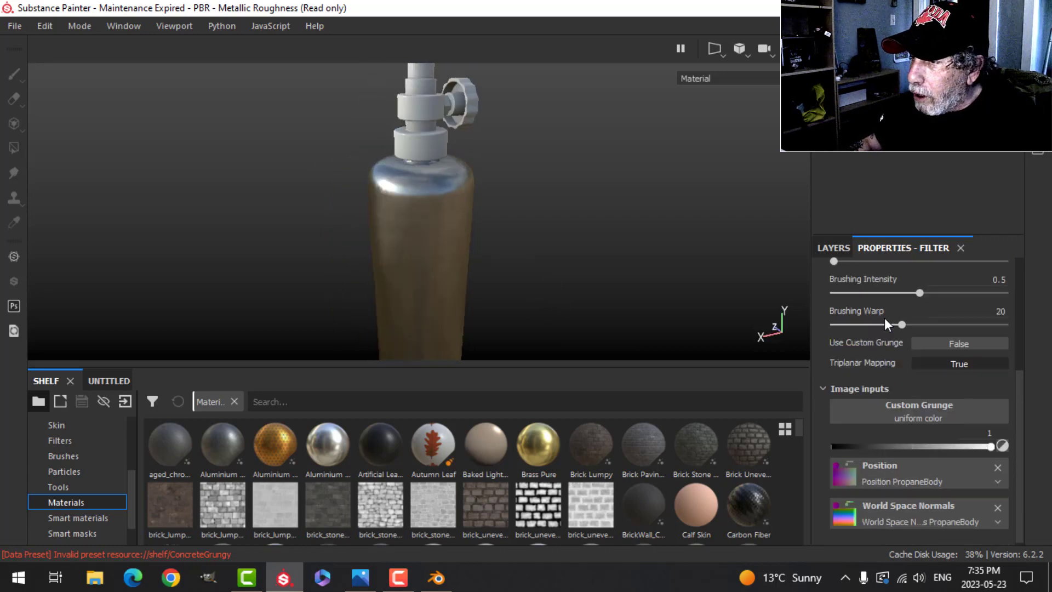
# - Set the MatFinish Rough filter's Scale Grunge to 6 and Brushing Intensity to 0.35
pyautogui.scroll(3, 885, 318)
pyautogui.moveTo(840, 400); pyautogui.dragTo(897, 399)
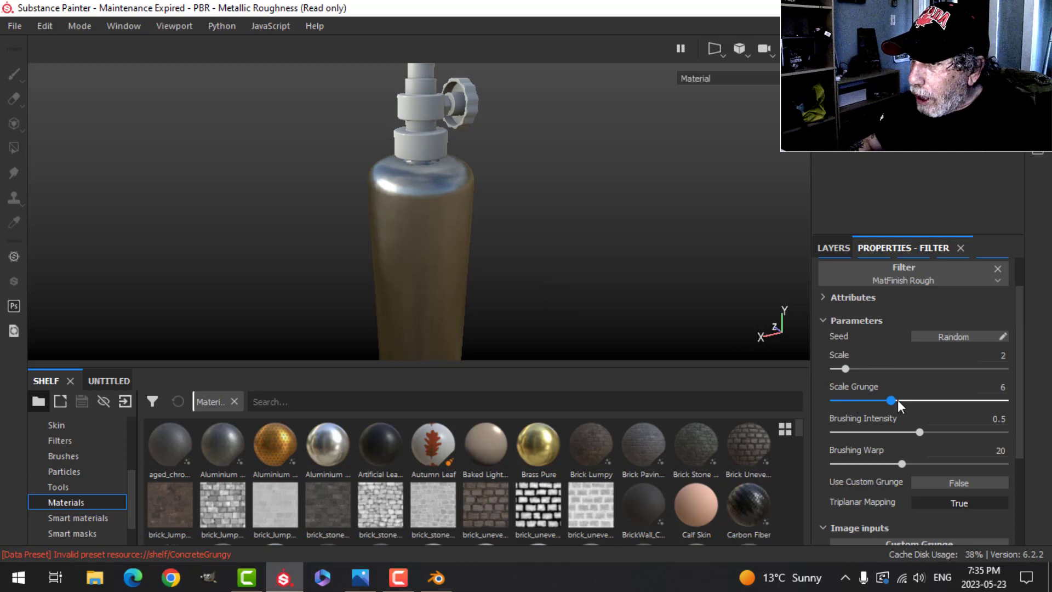
pyautogui.moveTo(622, 278)
pyautogui.keyDown('alt'); pyautogui.mouseDown()
pyautogui.moveTo(590, 228)
pyautogui.moveTo(612, 273)
pyautogui.mouseUp(); pyautogui.keyUp('alt')
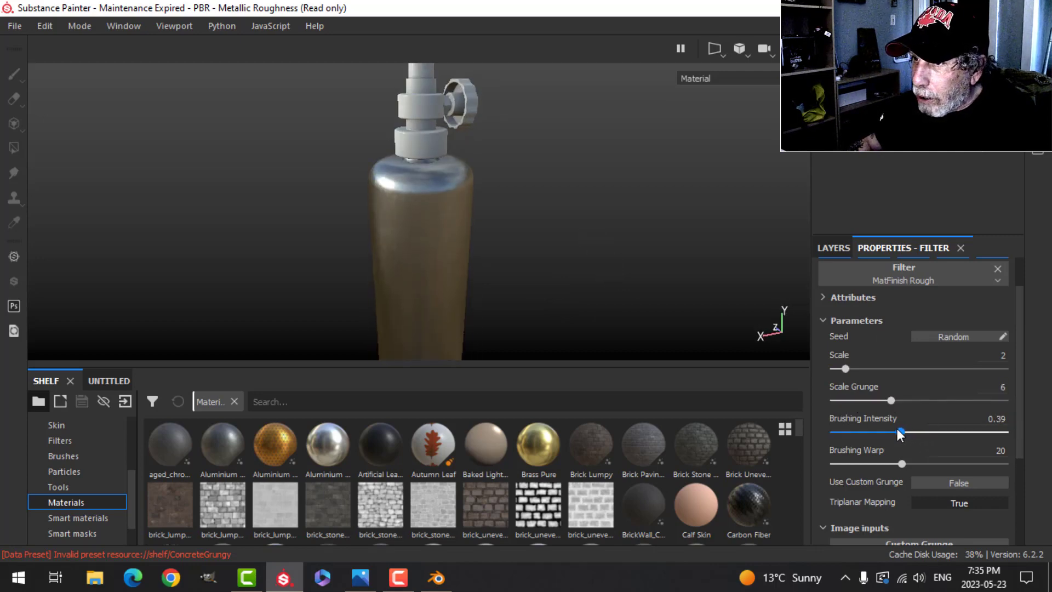
pyautogui.moveTo(895, 432); pyautogui.dragTo(893, 433)
pyautogui.moveTo(612, 274)
pyautogui.keyDown('alt'); pyautogui.mouseDown()
pyautogui.moveTo(541, 238)
pyautogui.moveTo(545, 256)
pyautogui.moveTo(575, 247)
pyautogui.moveTo(500, 199)
pyautogui.moveTo(504, 245)
pyautogui.moveTo(609, 230)
pyautogui.moveTo(564, 245)
pyautogui.moveTo(533, 230)
pyautogui.moveTo(632, 241)
pyautogui.moveTo(457, 293)
pyautogui.moveTo(502, 291)
pyautogui.moveTo(491, 305)
pyautogui.moveTo(491, 261)
pyautogui.moveTo(542, 238)
pyautogui.moveTo(575, 207)
pyautogui.moveTo(559, 233)
pyautogui.mouseUp(); pyautogui.keyUp('alt')
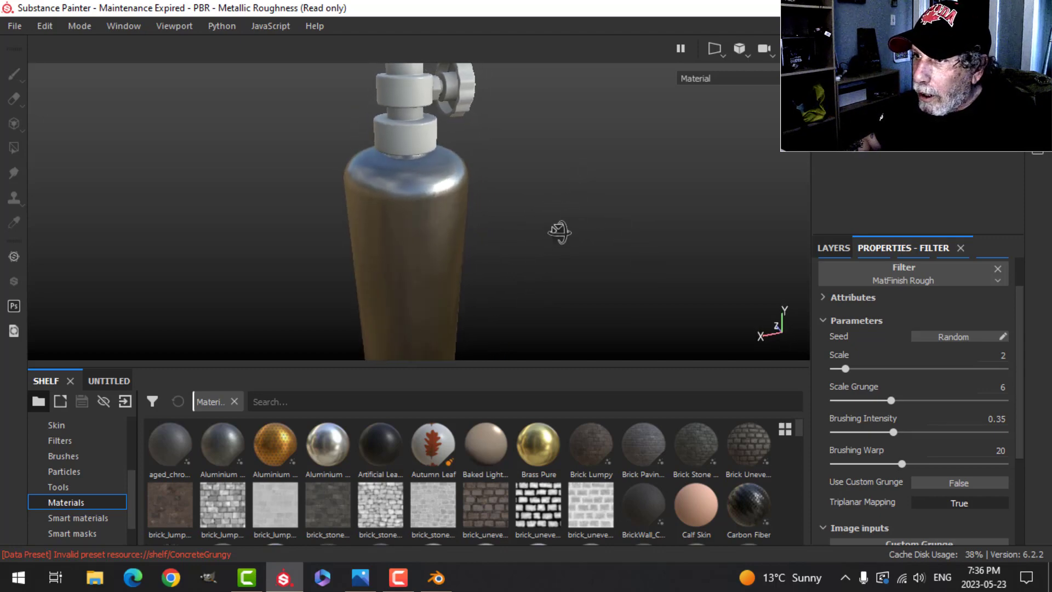
# - Add a fill layer above Metal with a dark red base color of R 0.200, G 0.018, B 0.018
pyautogui.click(834, 248)
pyautogui.click(849, 305)
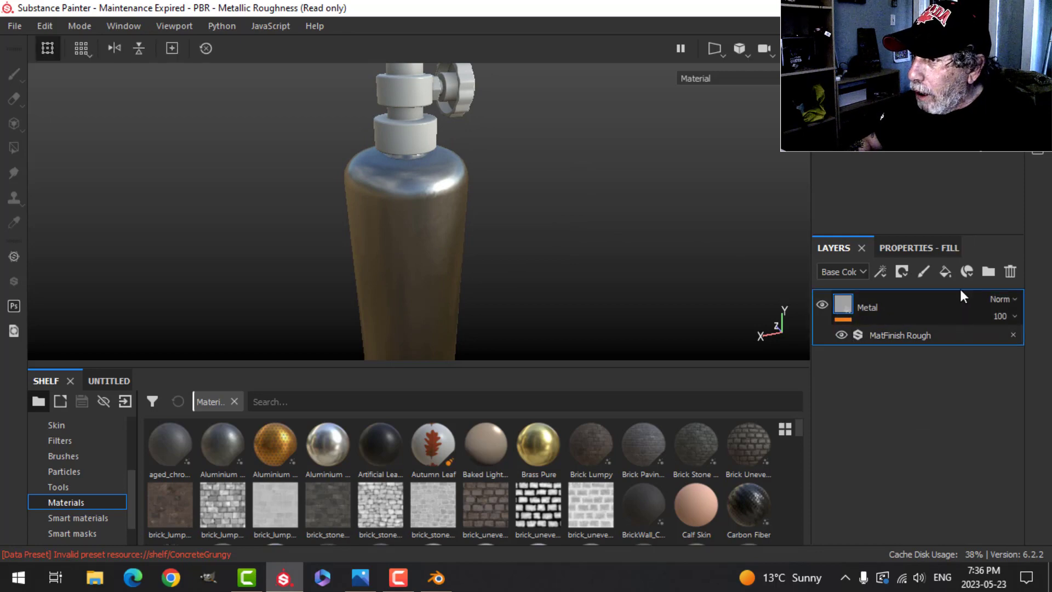
pyautogui.click(946, 271)
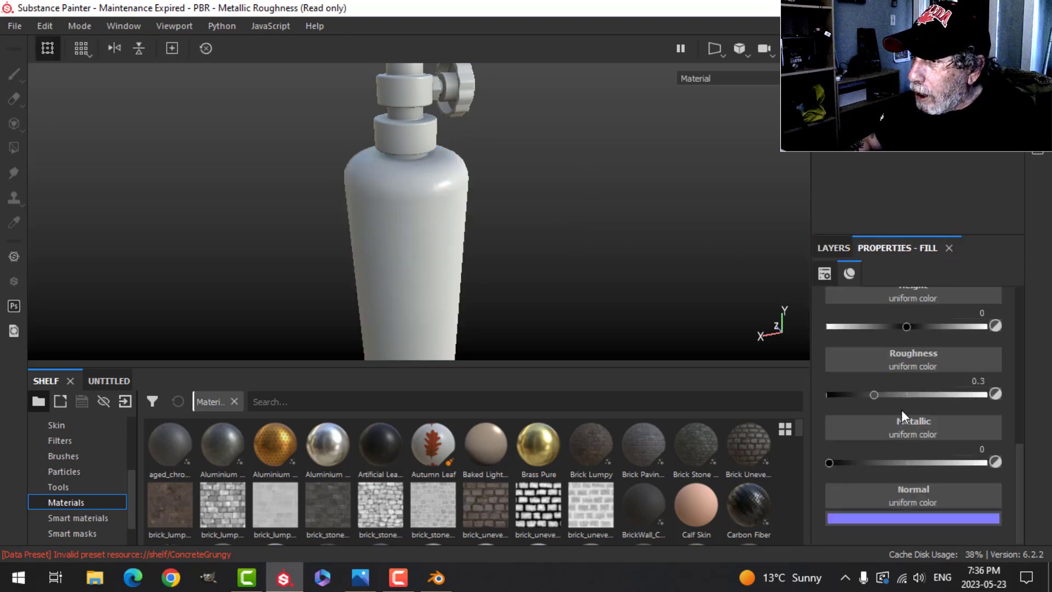
pyautogui.scroll(4, 900, 366)
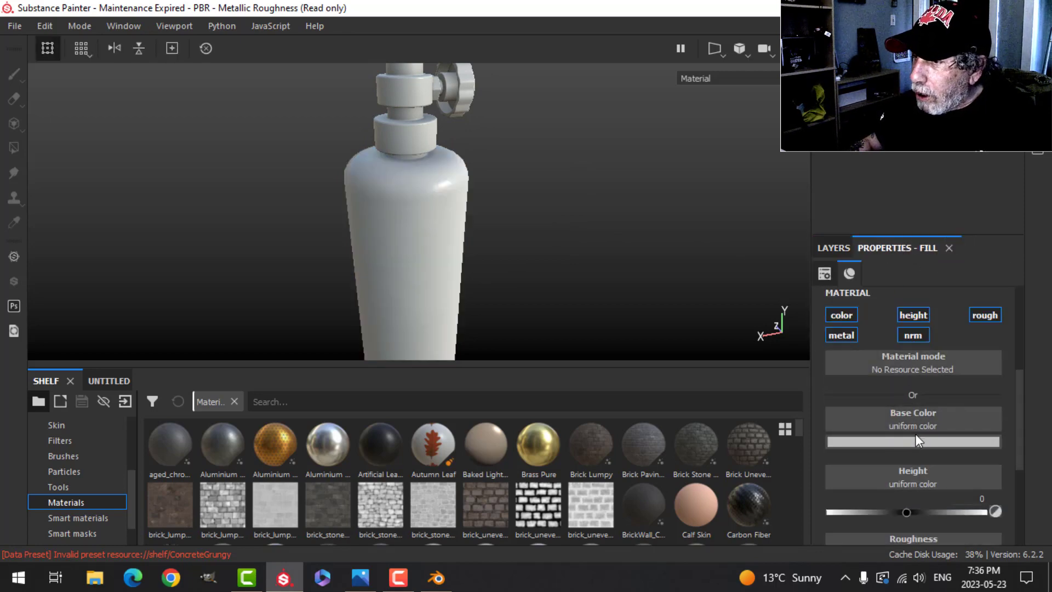
pyautogui.click(918, 441)
pyautogui.moveTo(920, 345); pyautogui.dragTo(915, 343)
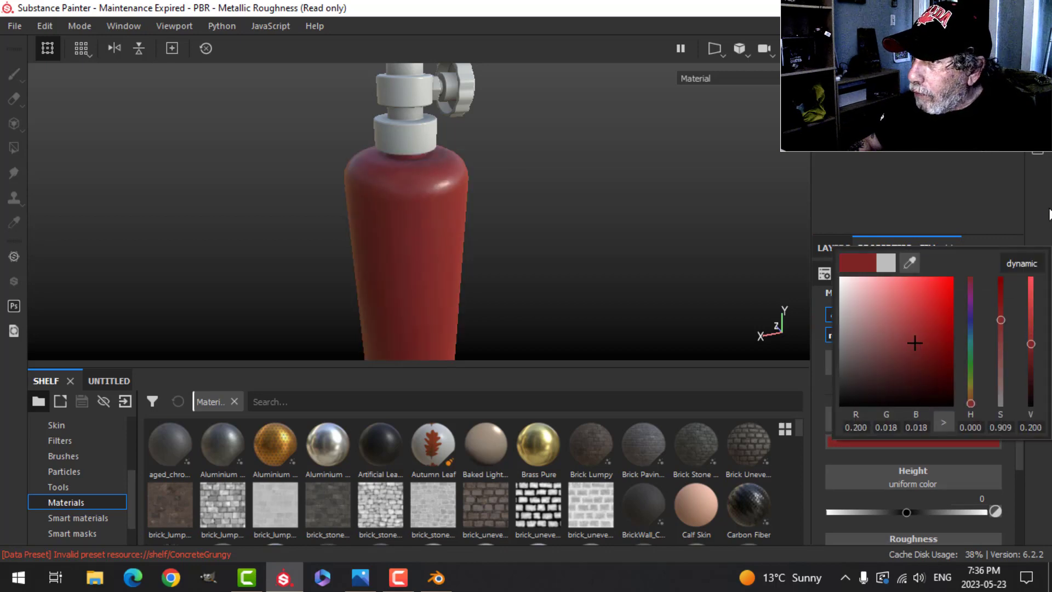
# - Lower the red Paint layer's roughness to 0.2512 for a slightly glossier finish
pyautogui.keyDown('alt'); pyautogui.moveTo(611, 321); pyautogui.dragTo(629, 305); pyautogui.keyUp('alt')
pyautogui.scroll(-3, 971, 493)
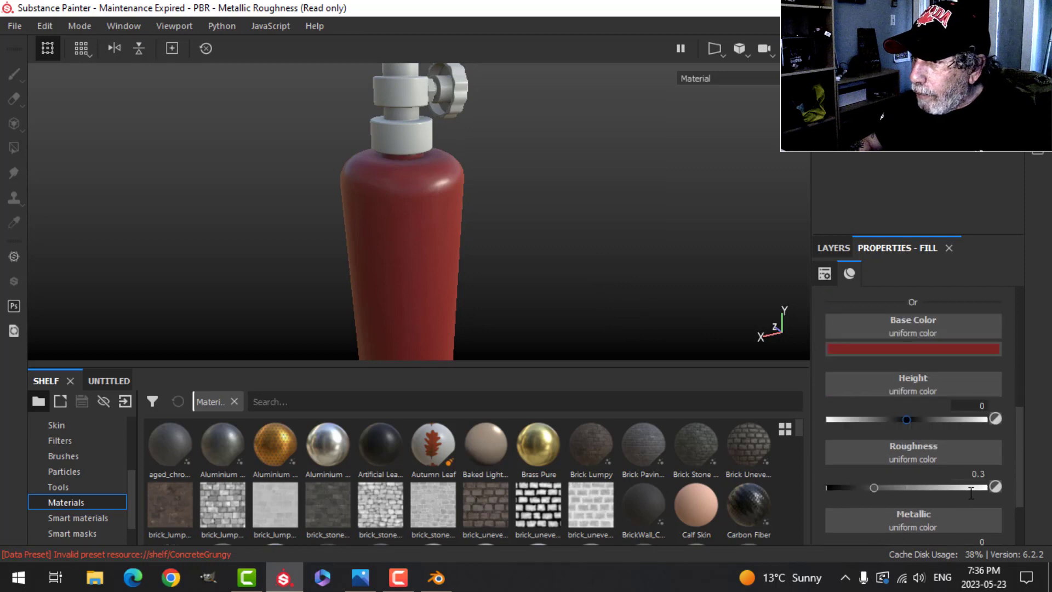
pyautogui.moveTo(874, 486); pyautogui.dragTo(866, 486)
pyautogui.moveTo(585, 284)
pyautogui.keyDown('alt'); pyautogui.mouseDown()
pyautogui.moveTo(558, 281)
pyautogui.moveTo(570, 279)
pyautogui.mouseUp(); pyautogui.keyUp('alt')
pyautogui.click(834, 248)
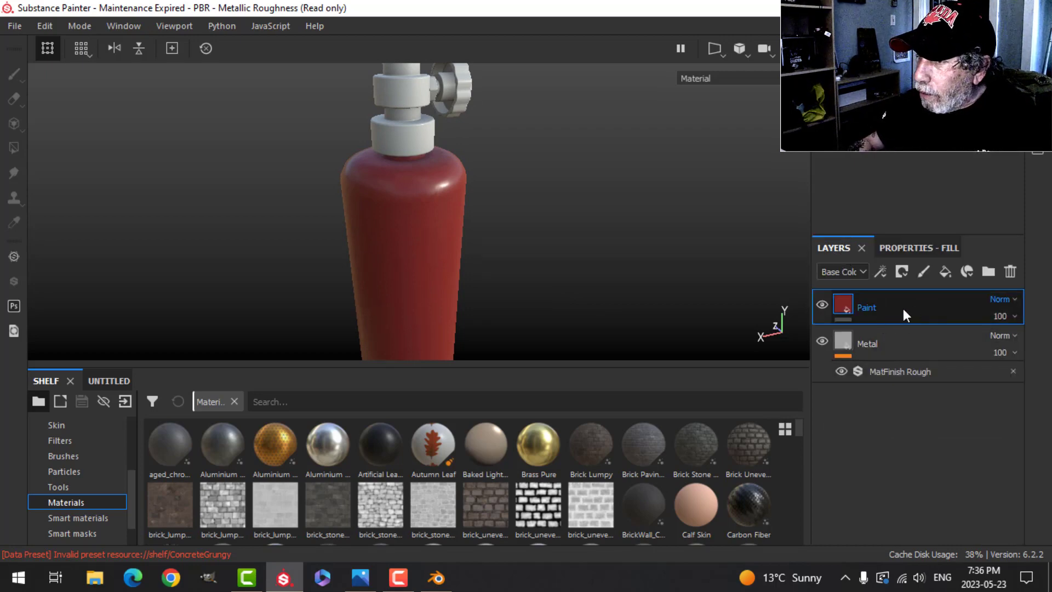
# - Add a black mask to the Paint layer and give it a Metal Edge Wear generator
pyautogui.click(945, 273)
pyautogui.hotkey('ctrl', 'z')
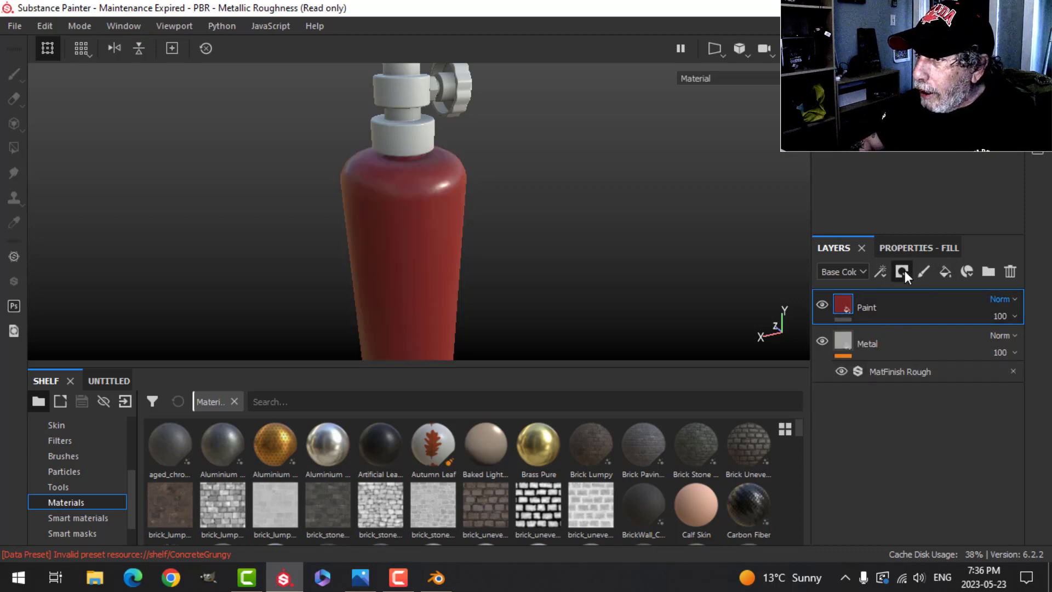
pyautogui.click(905, 270)
pyautogui.click(913, 308)
pyautogui.click(886, 274)
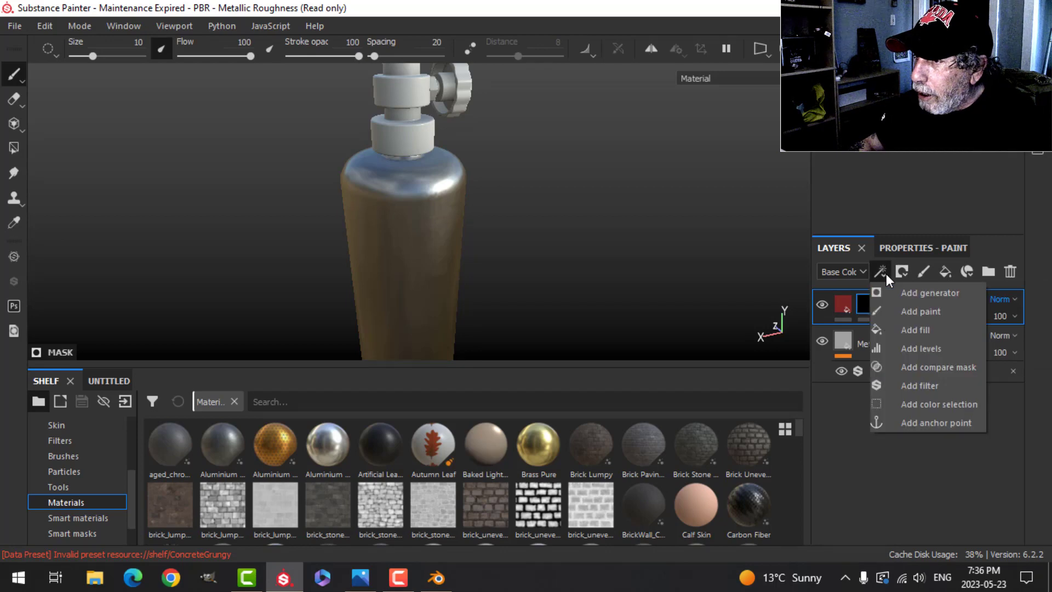
pyautogui.click(911, 287)
pyautogui.click(905, 251)
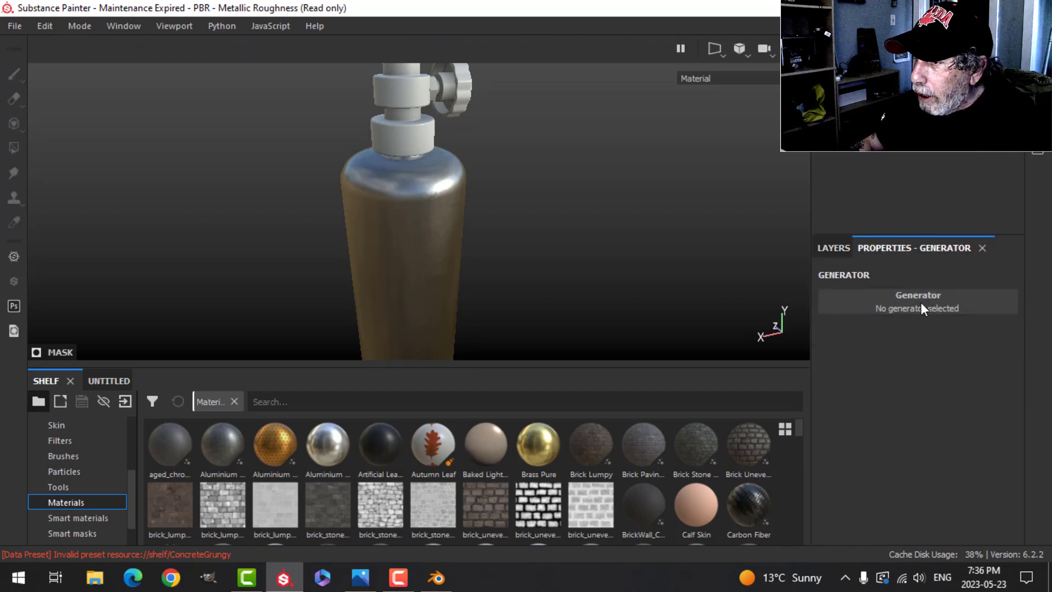
pyautogui.click(919, 307)
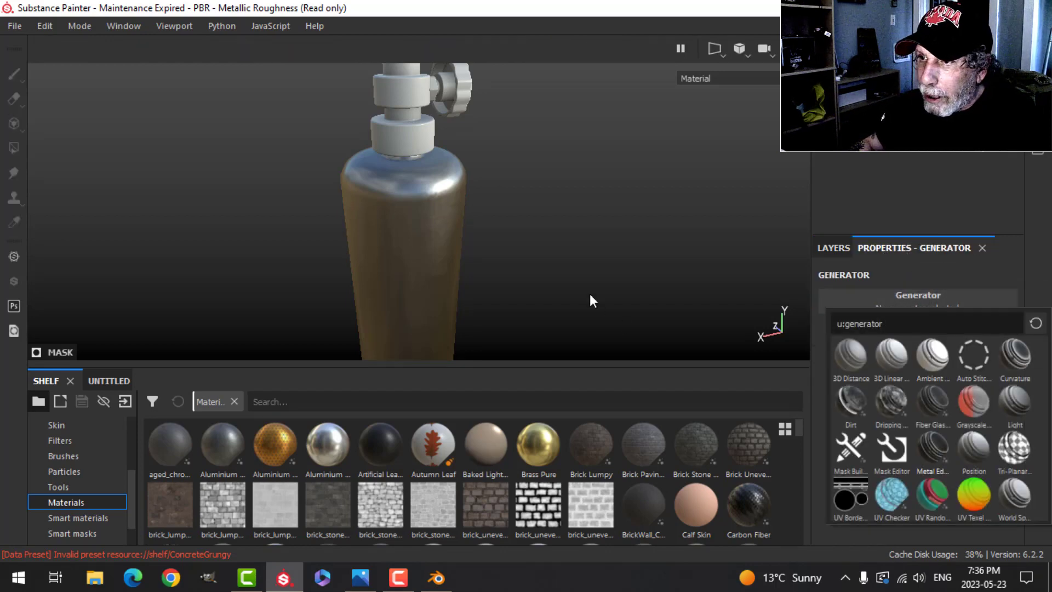
pyautogui.moveTo(590, 292)
pyautogui.keyDown('alt'); pyautogui.mouseDown()
pyautogui.moveTo(583, 275)
pyautogui.moveTo(582, 287)
pyautogui.mouseUp(); pyautogui.keyUp('alt')
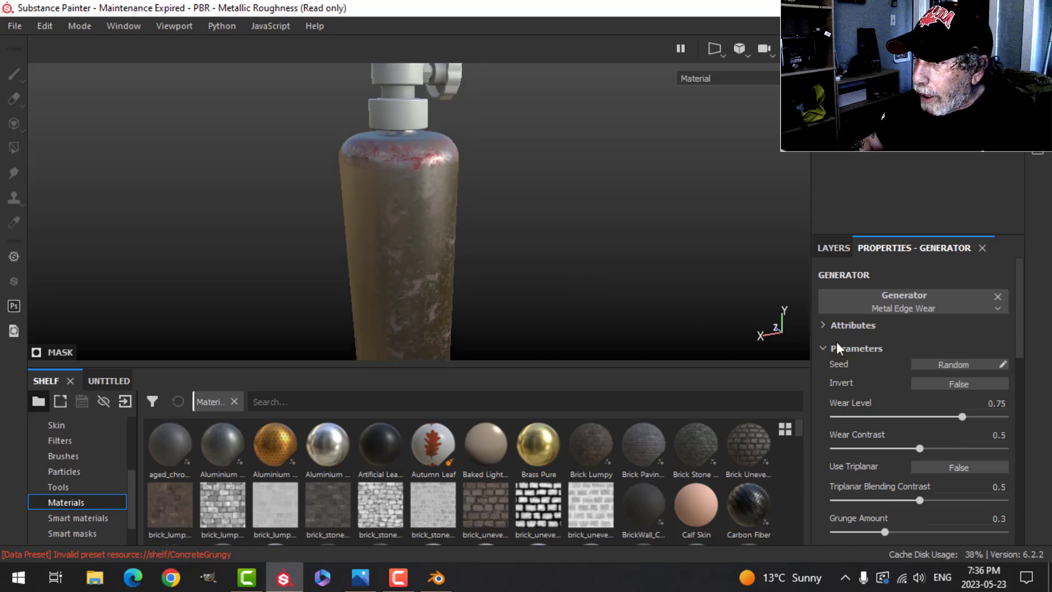
# - Invert the Metal Edge Wear generator and set its Wear Contrast to 1 and Wear Level to 0.61
pyautogui.click(946, 380)
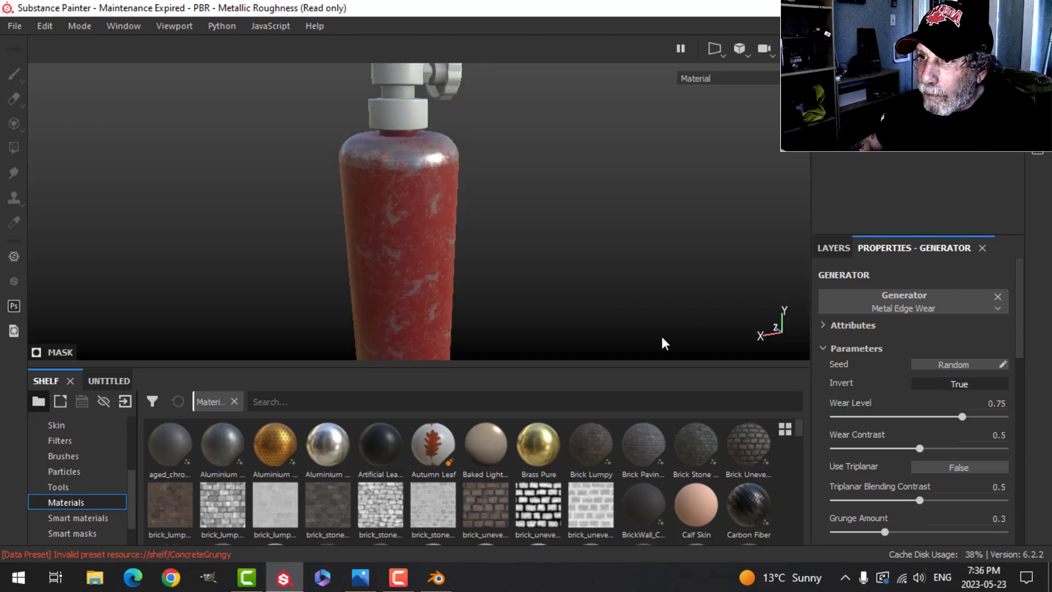
pyautogui.moveTo(919, 449); pyautogui.dragTo(1019, 448)
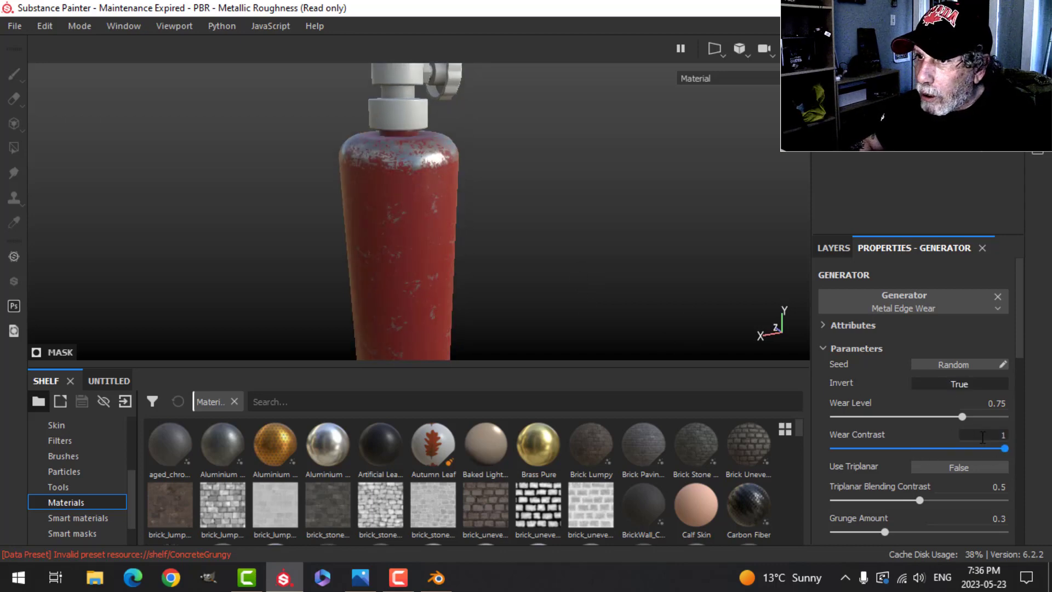
pyautogui.moveTo(960, 415); pyautogui.dragTo(938, 416)
pyautogui.keyDown('alt'); pyautogui.moveTo(514, 327); pyautogui.dragTo(531, 263); pyautogui.keyUp('alt')
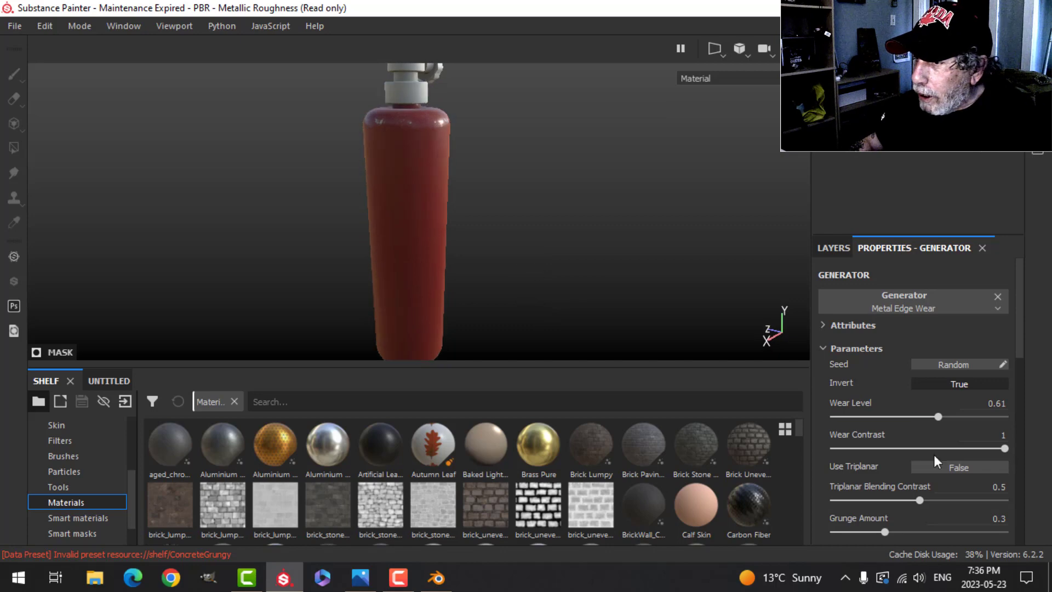
# - Turn on triplanar mapping for the Metal Edge Wear generator and set its Wear Level to 0.65
pyautogui.scroll(-1, 924, 467)
pyautogui.keyDown('alt'); pyautogui.moveTo(610, 266); pyautogui.dragTo(512, 241); pyautogui.keyUp('alt')
pyautogui.scroll(3, 591, 252)
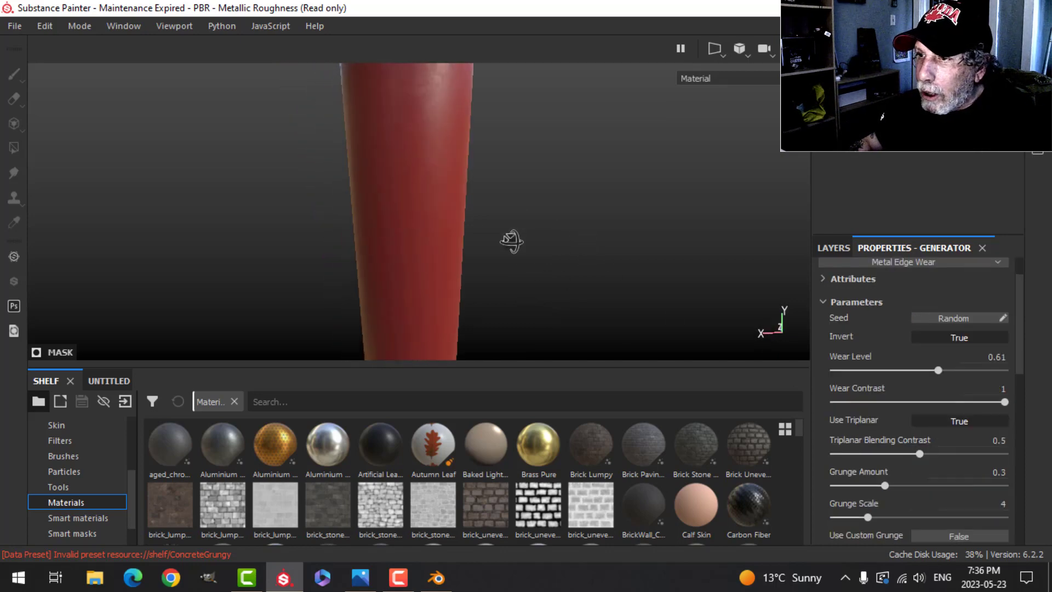
pyautogui.moveTo(939, 371); pyautogui.dragTo(951, 370)
pyautogui.keyDown('alt'); pyautogui.moveTo(599, 178); pyautogui.dragTo(572, 197); pyautogui.keyUp('alt')
pyautogui.keyDown('alt'); pyautogui.moveTo(573, 187); pyautogui.dragTo(571, 247, button='middle'); pyautogui.keyUp('alt')
pyautogui.keyDown('alt'); pyautogui.moveTo(580, 241); pyautogui.dragTo(556, 251); pyautogui.keyUp('alt')
pyautogui.moveTo(950, 371); pyautogui.dragTo(945, 369)
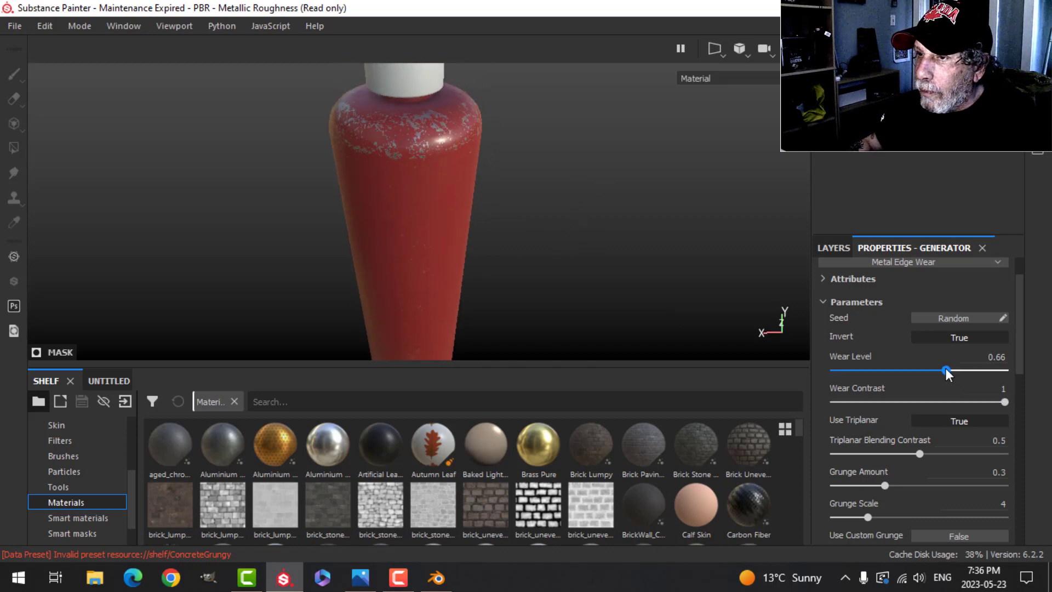
pyautogui.keyDown('alt'); pyautogui.moveTo(575, 317); pyautogui.dragTo(440, 275); pyautogui.keyUp('alt')
pyautogui.keyDown('alt'); pyautogui.moveTo(711, 250); pyautogui.dragTo(576, 274); pyautogui.keyUp('alt')
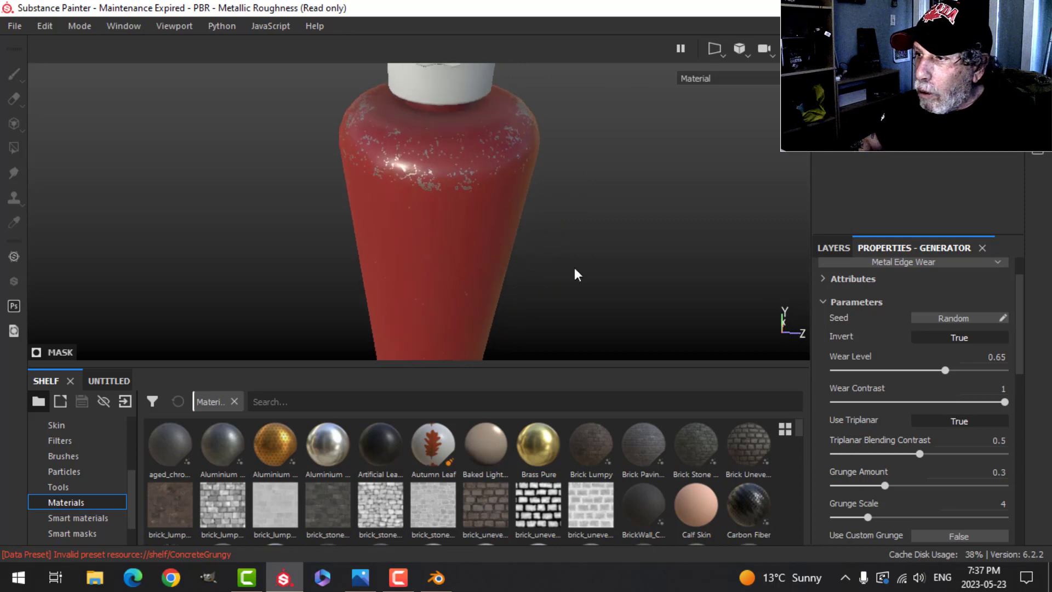
# - Fine-tune the Metal Edge Wear generator's Wear Level to 0.64
pyautogui.moveTo(948, 370); pyautogui.dragTo(943, 367)
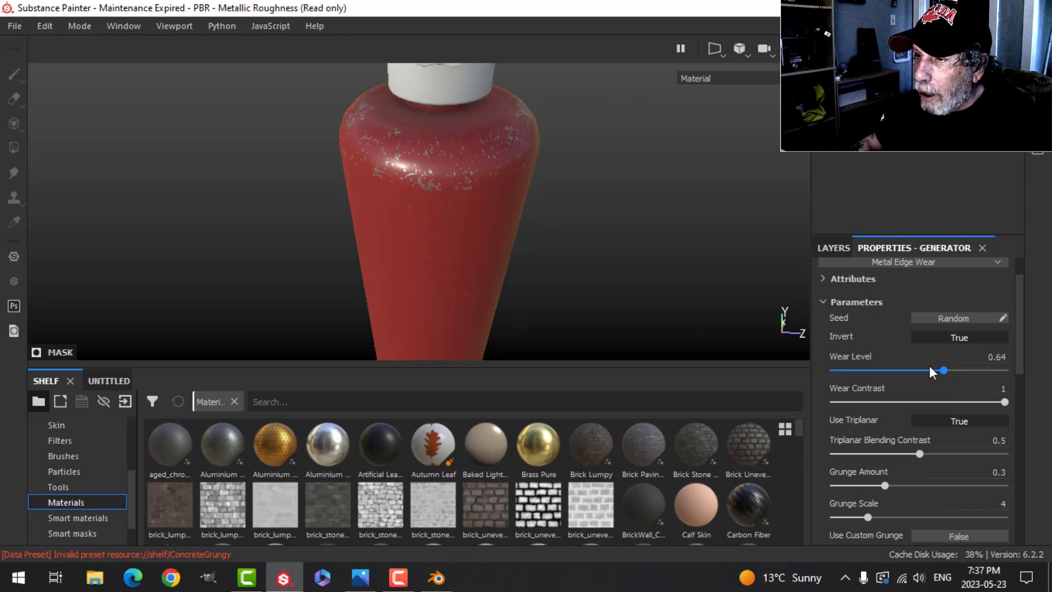
pyautogui.keyDown('alt'); pyautogui.moveTo(453, 296); pyautogui.dragTo(461, 260); pyautogui.keyUp('alt')
pyautogui.scroll(2, 899, 344)
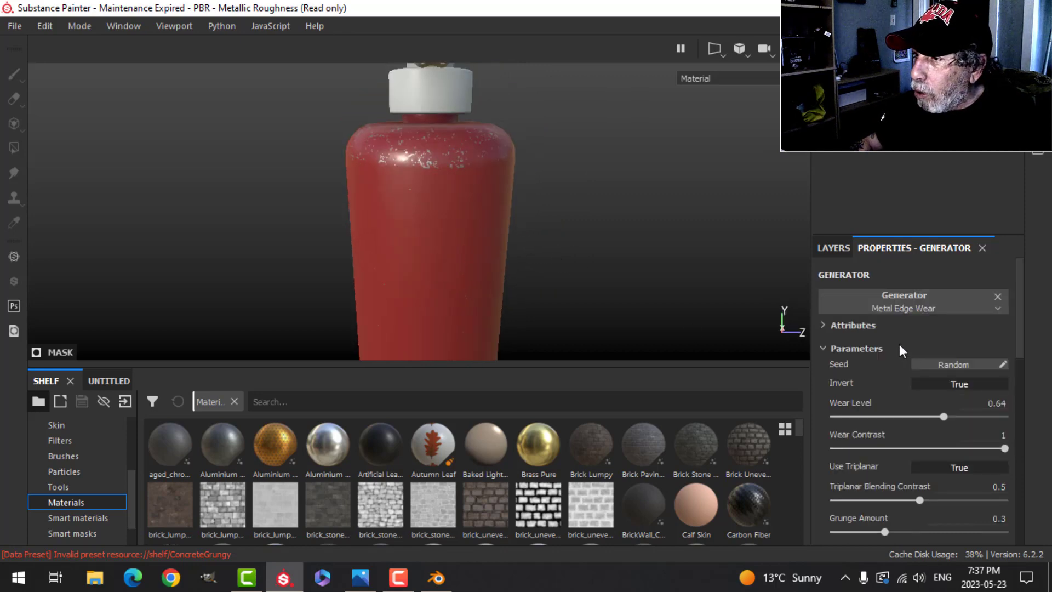
# - Increase the Metal Edge Wear generator's Grunge Scale slightly to refine the worn paint around the cylinder's shoulder
pyautogui.click(832, 248)
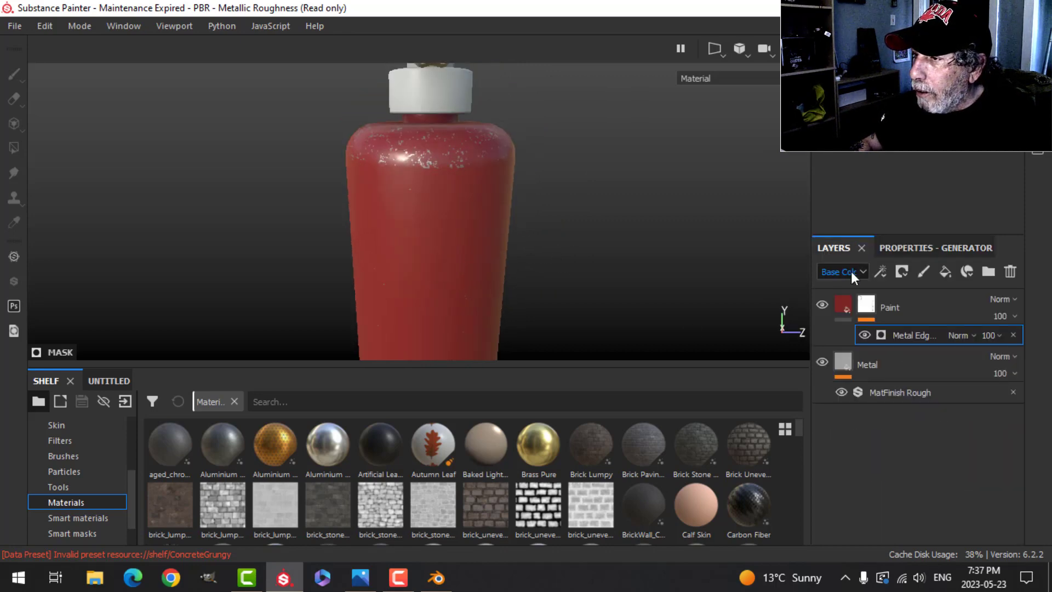
pyautogui.click(901, 248)
pyautogui.scroll(-3, 916, 396)
pyautogui.scroll(2, 913, 390)
pyautogui.scroll(-5, 910, 385)
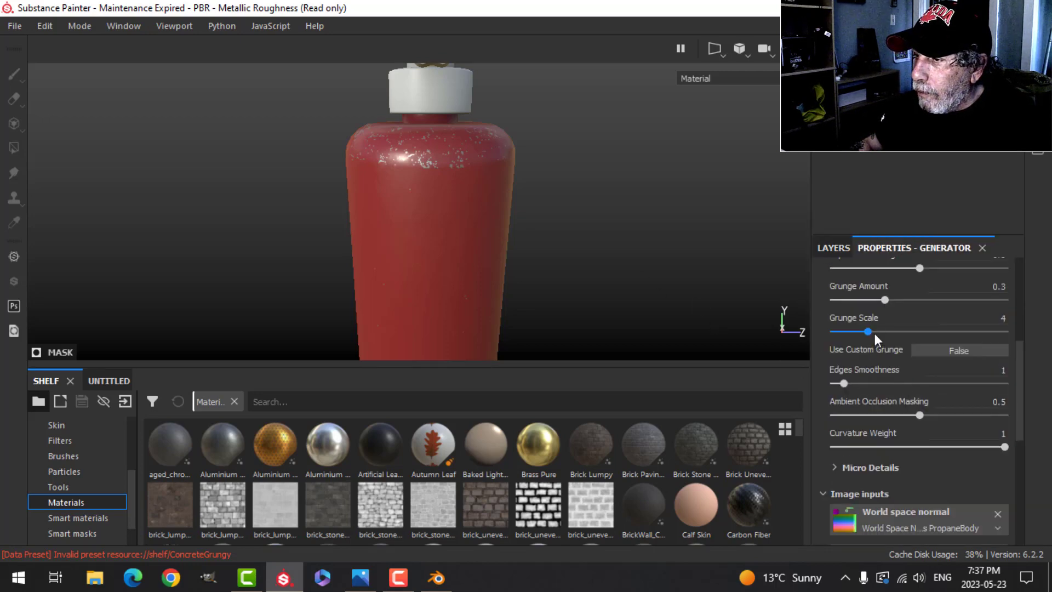
pyautogui.moveTo(875, 333); pyautogui.dragTo(880, 334)
pyautogui.keyDown('alt'); pyautogui.moveTo(529, 250); pyautogui.dragTo(603, 244); pyautogui.keyUp('alt')
# - Set the Paint layer's fill height to 0.02 so the paint is raised above the metal
pyautogui.click(834, 249)
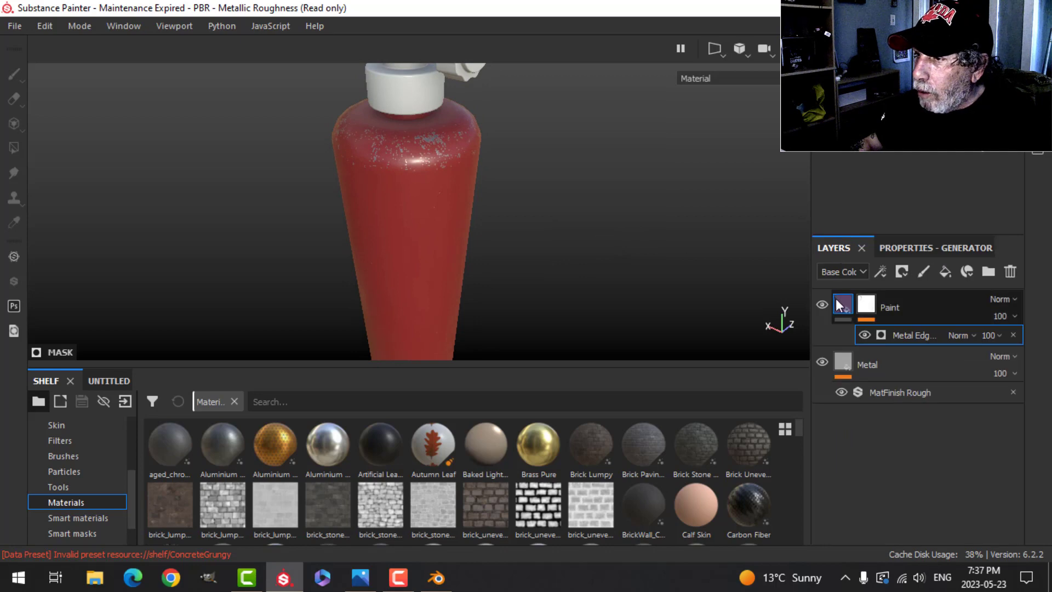
pyautogui.click(932, 249)
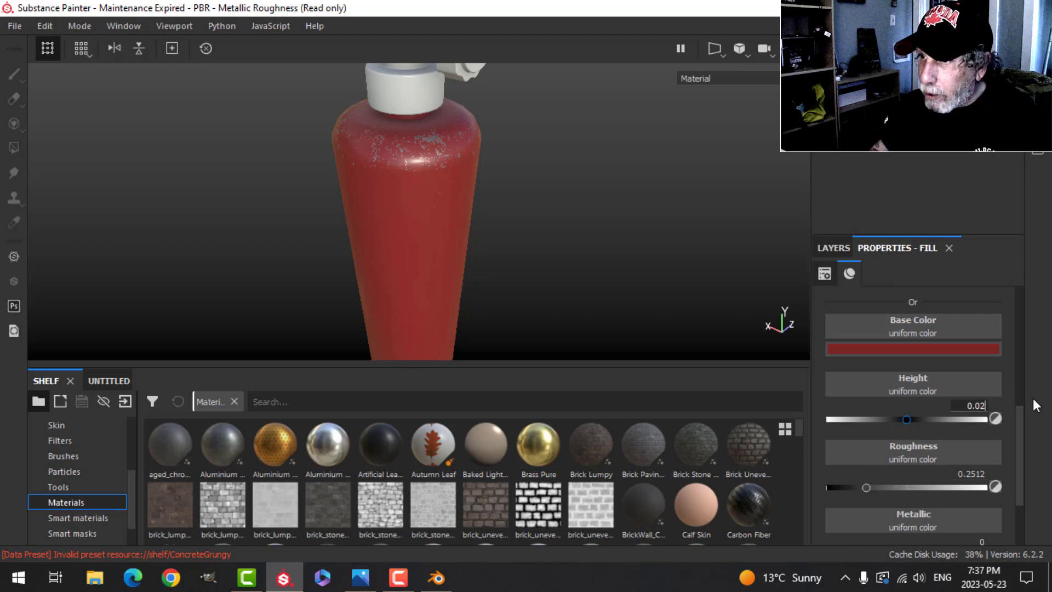
pyautogui.moveTo(508, 217)
pyautogui.keyDown('alt'); pyautogui.mouseDown()
pyautogui.moveTo(516, 225)
pyautogui.moveTo(509, 183)
pyautogui.moveTo(493, 220)
pyautogui.moveTo(594, 212)
pyautogui.moveTo(606, 198)
pyautogui.moveTo(708, 239)
pyautogui.mouseUp(); pyautogui.keyUp('alt')
pyautogui.scroll(-3, 466, 181)
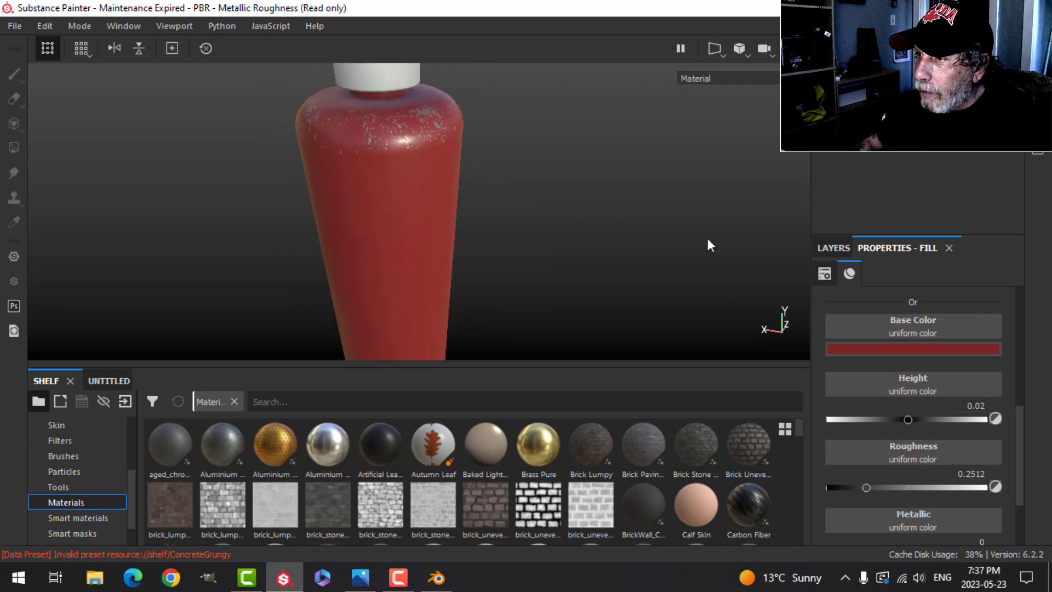
# - Add a fill effect to the Paint layer's mask above the Metal Edge Wear generator
pyautogui.click(831, 248)
pyautogui.click(869, 305)
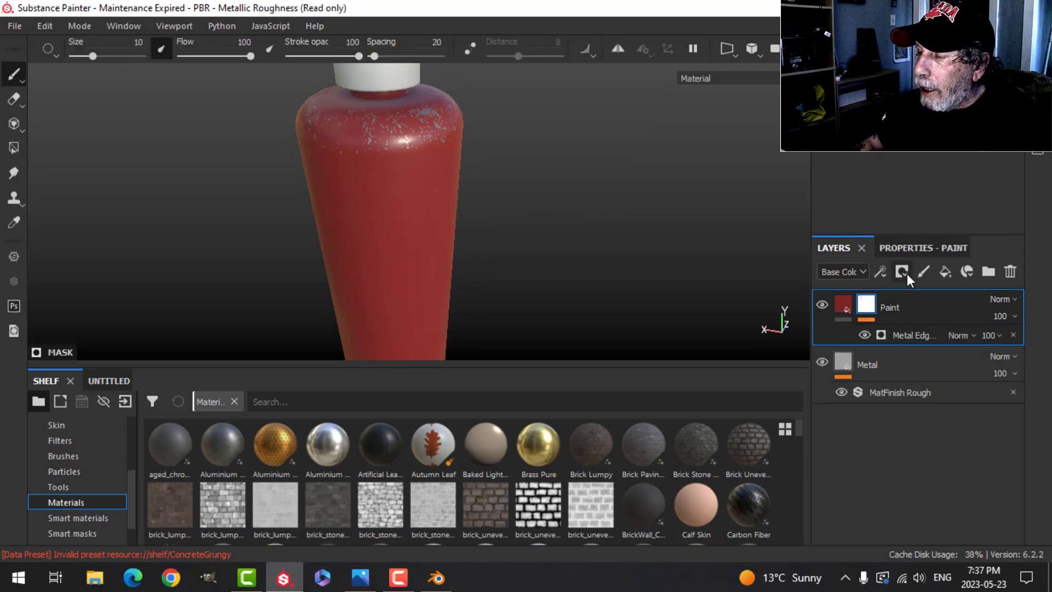
pyautogui.moveTo(870, 307)
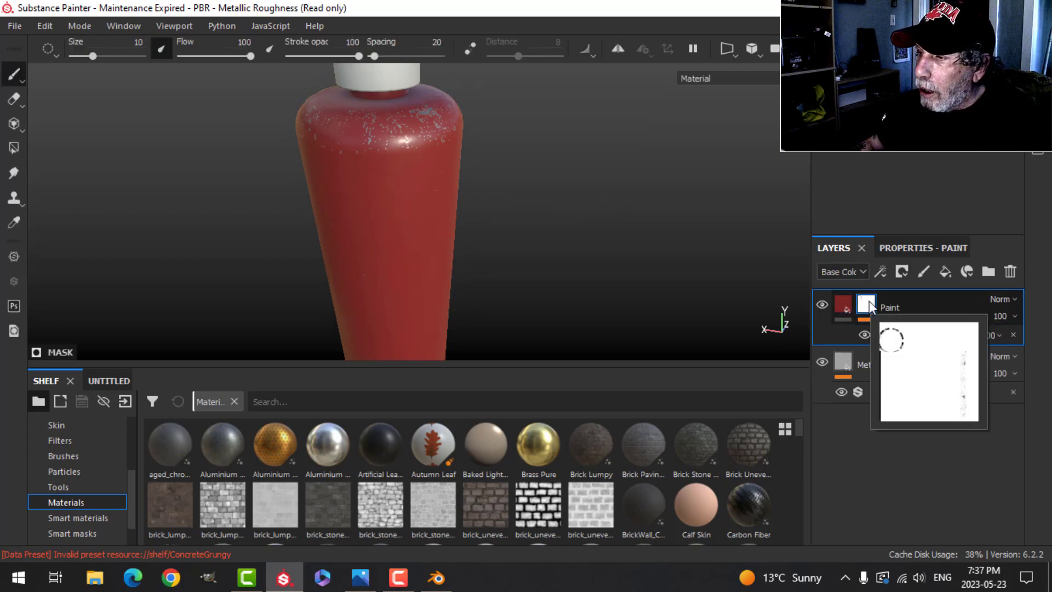
pyautogui.click(880, 271)
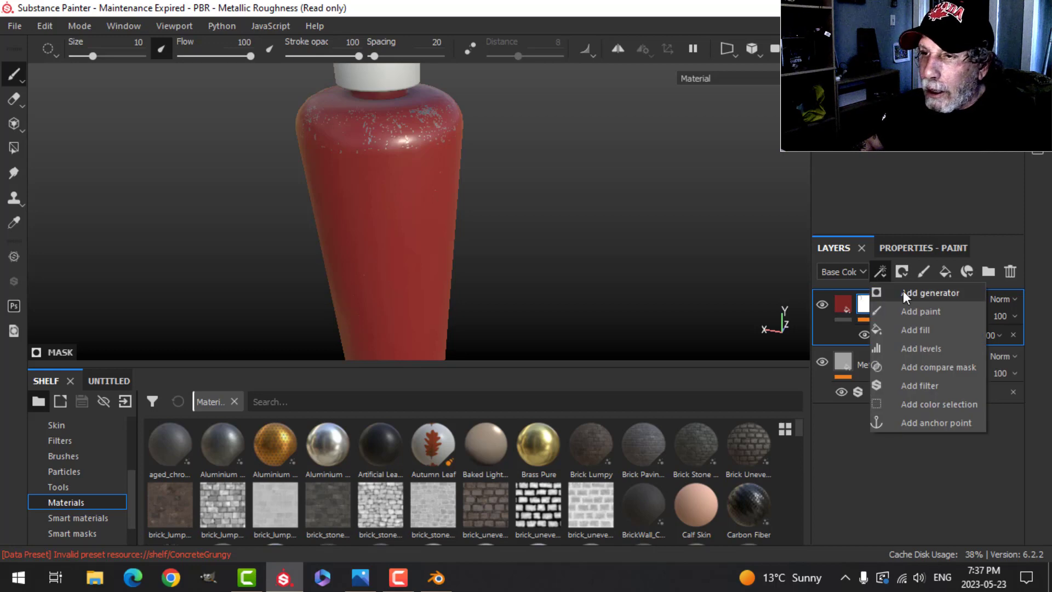
pyautogui.click(880, 272)
pyautogui.click(879, 272)
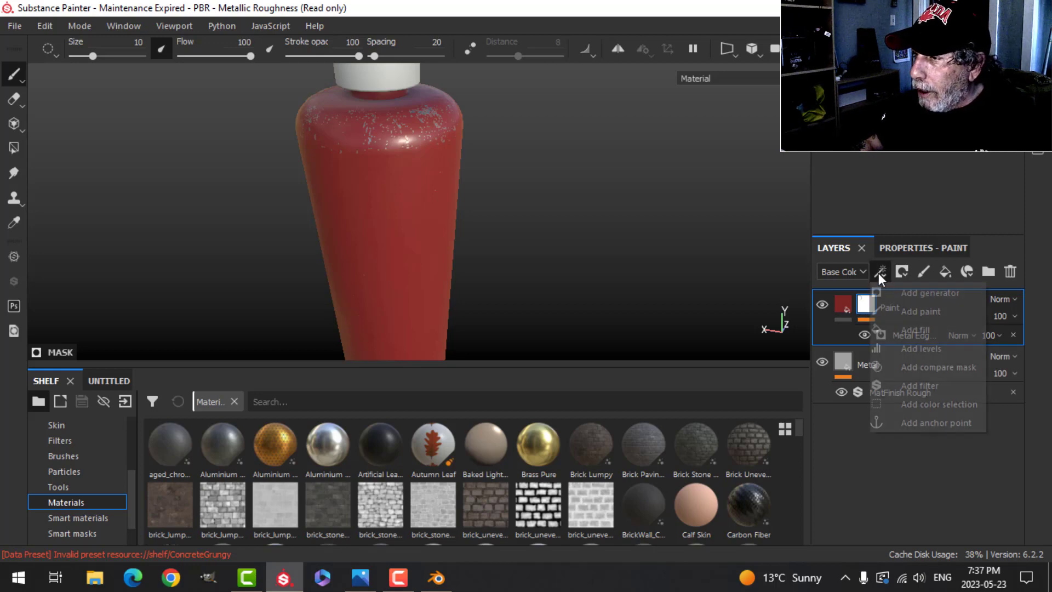
pyautogui.click(903, 330)
pyautogui.click(913, 248)
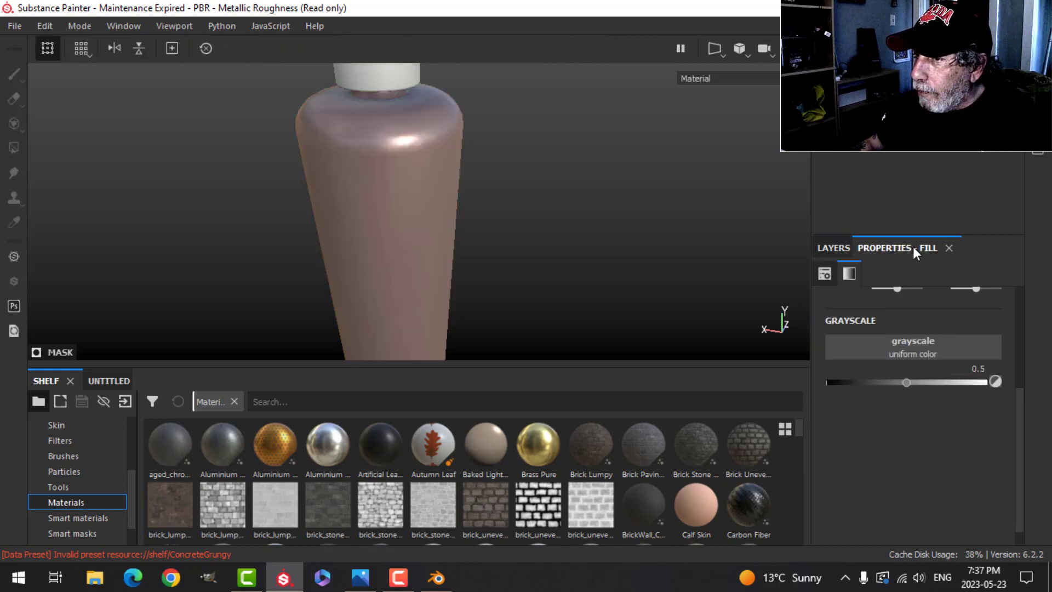
# - Assign Grunge Map 007 to the mask fill's grayscale channel and turn on Invert
pyautogui.click(915, 346)
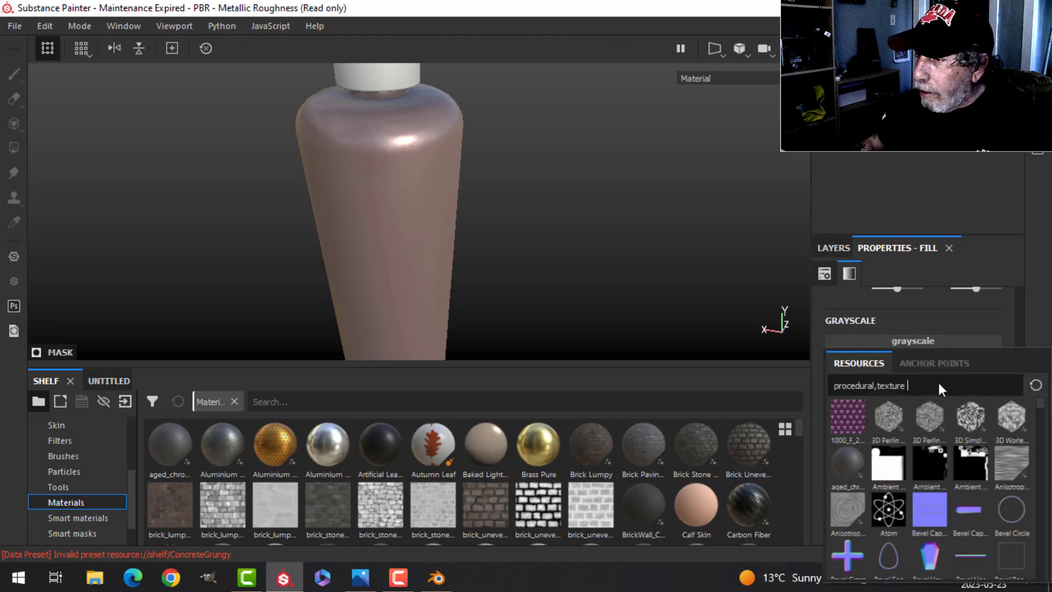
pyautogui.write('grunge')
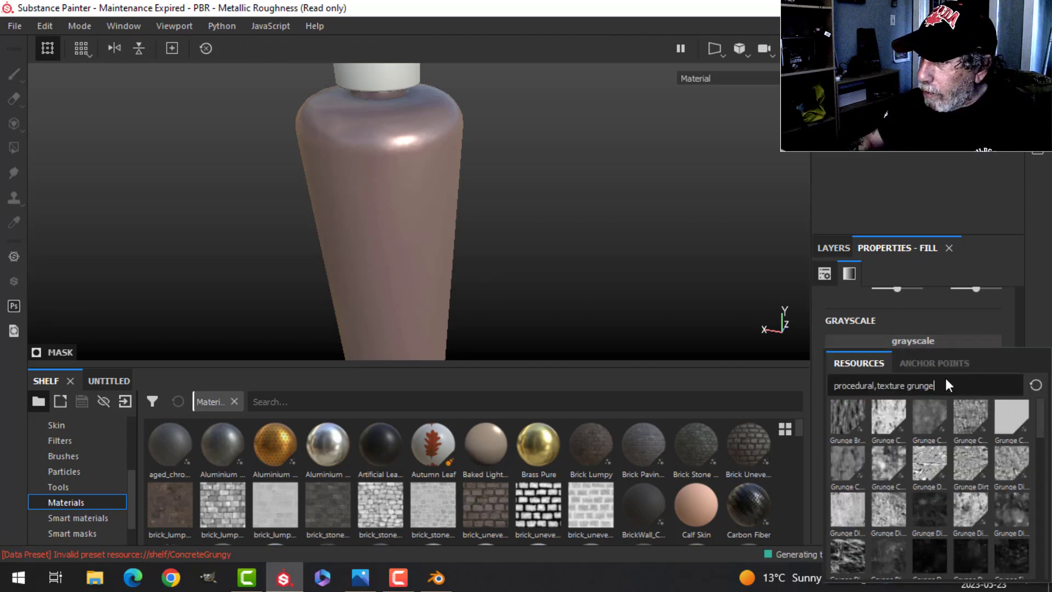
pyautogui.write(' 00')
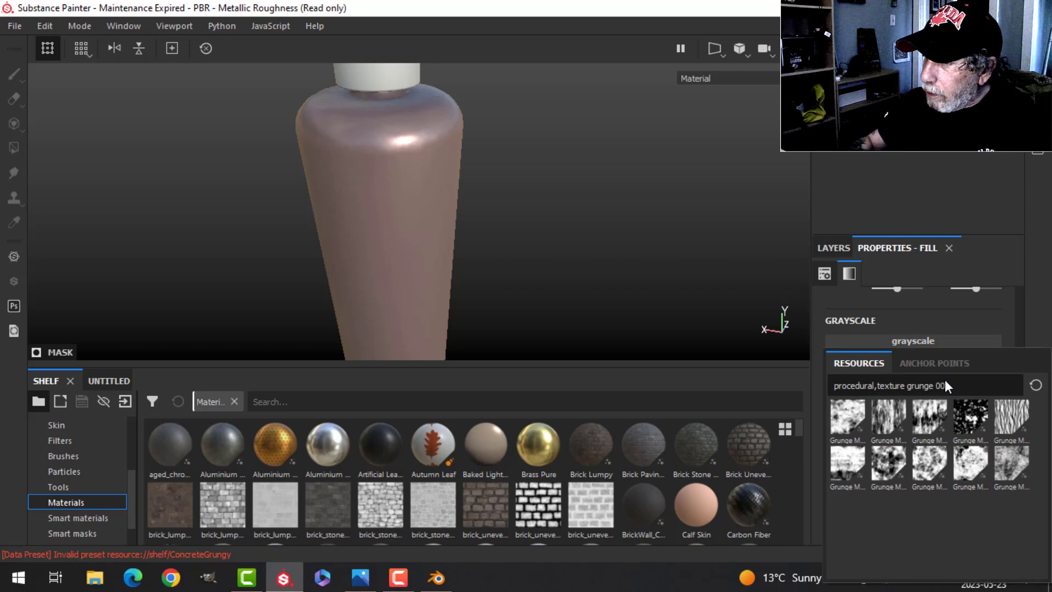
pyautogui.click(886, 455)
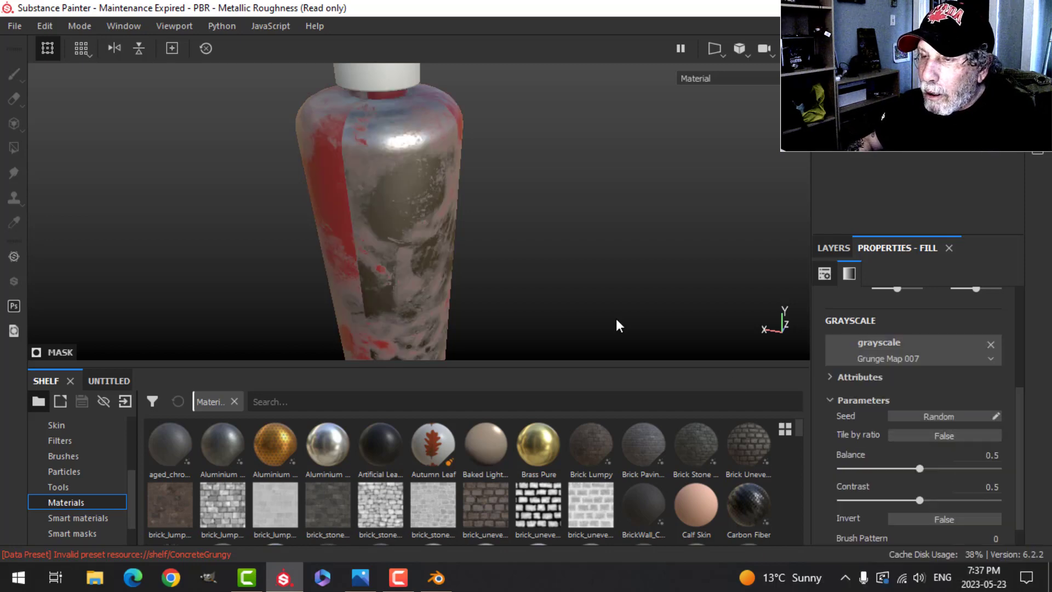
pyautogui.scroll(-1, 929, 439)
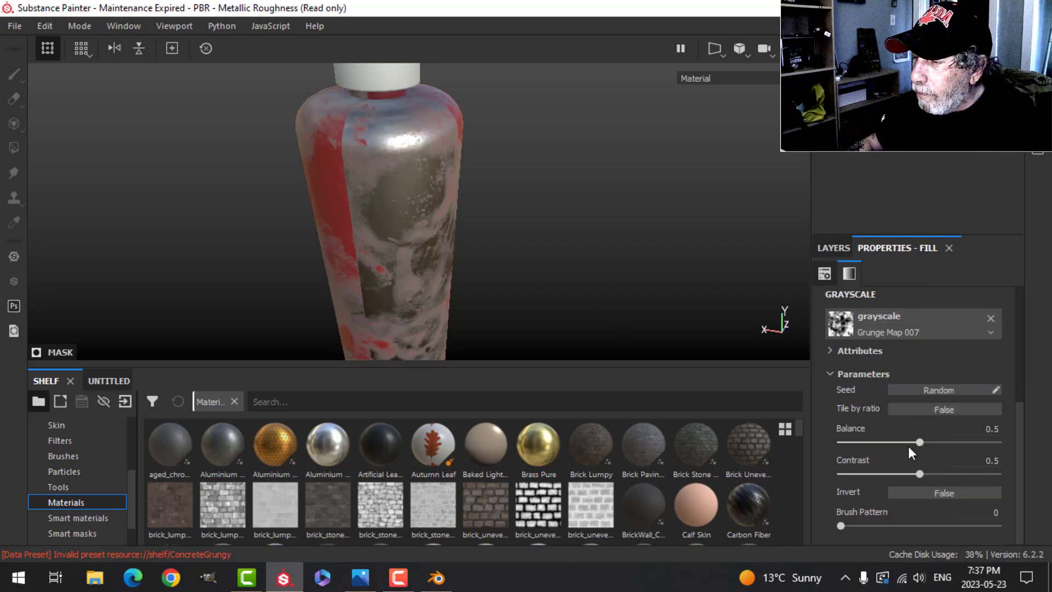
pyautogui.click(928, 490)
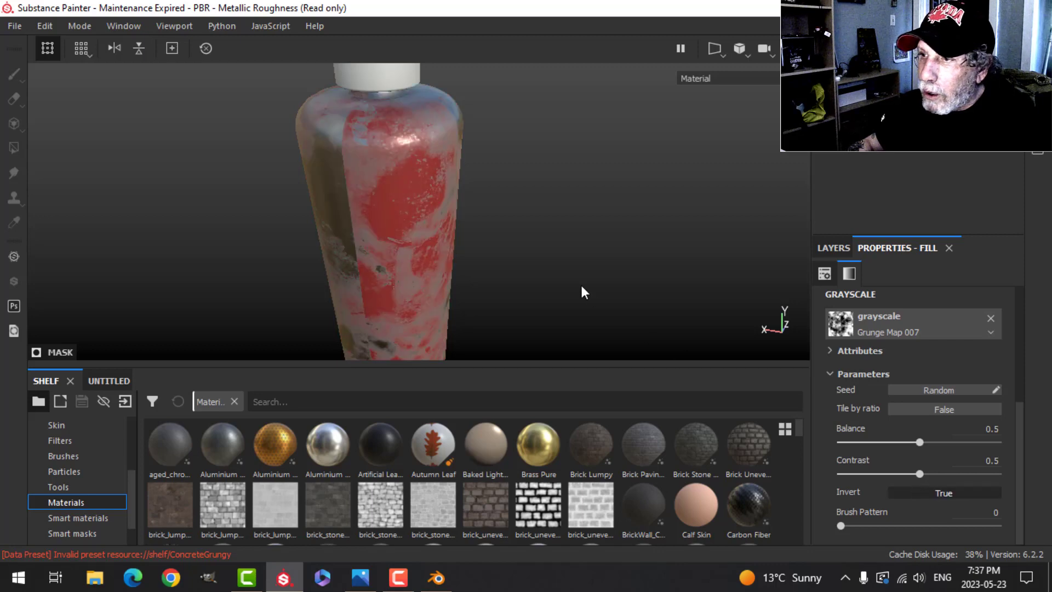
# - Switch the grunge fill to tri-planar projection and set its UV scale to 2
pyautogui.scroll(5, 877, 359)
pyautogui.click(901, 327)
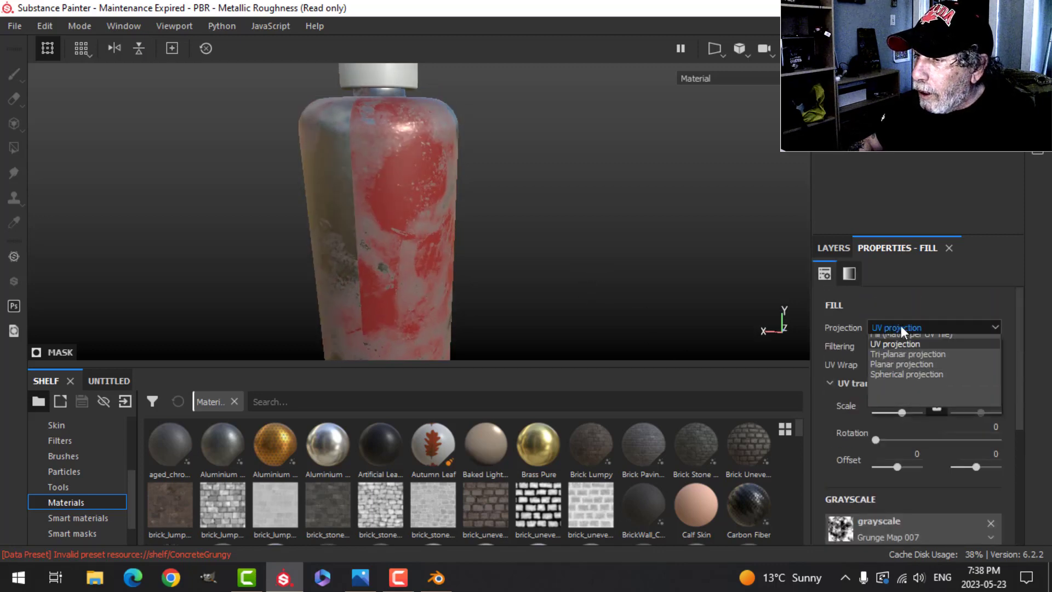
pyautogui.click(585, 317)
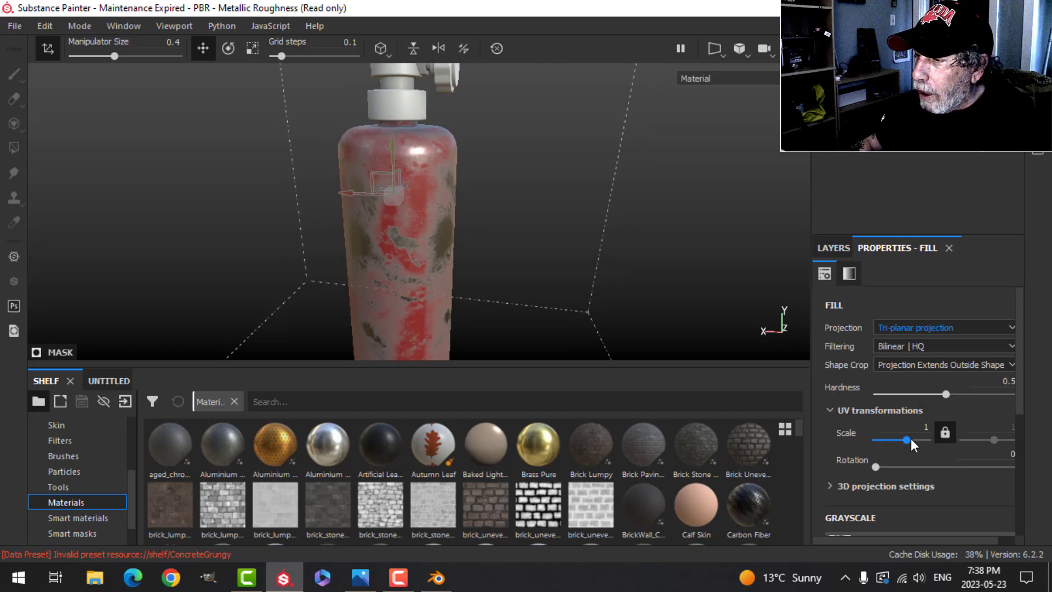
pyautogui.scroll(-1, 911, 438)
pyautogui.moveTo(919, 381); pyautogui.dragTo(966, 381)
pyautogui.write('2')
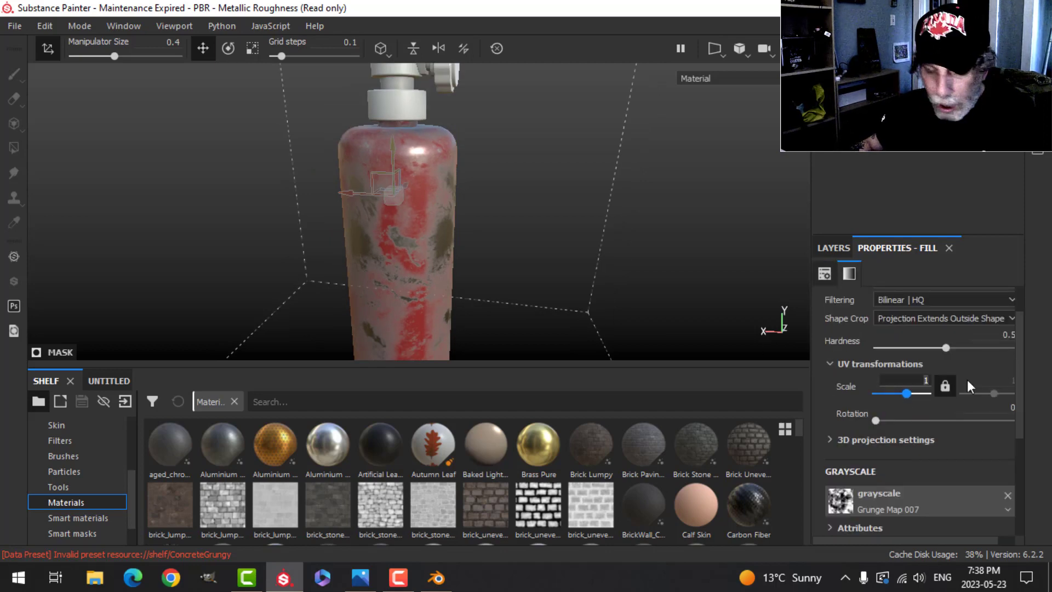
pyautogui.press('Return')
pyautogui.scroll(-4, 913, 470)
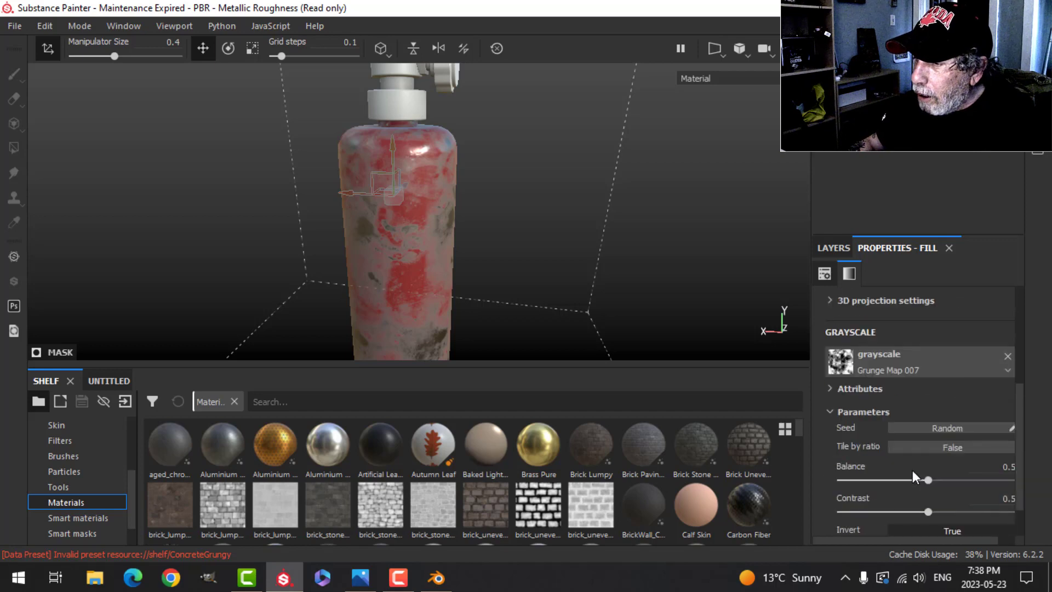
# - Set the Grunge Map 007 mask fill's contrast to 1 and its balance to 0.02
pyautogui.moveTo(926, 466); pyautogui.dragTo(1011, 459)
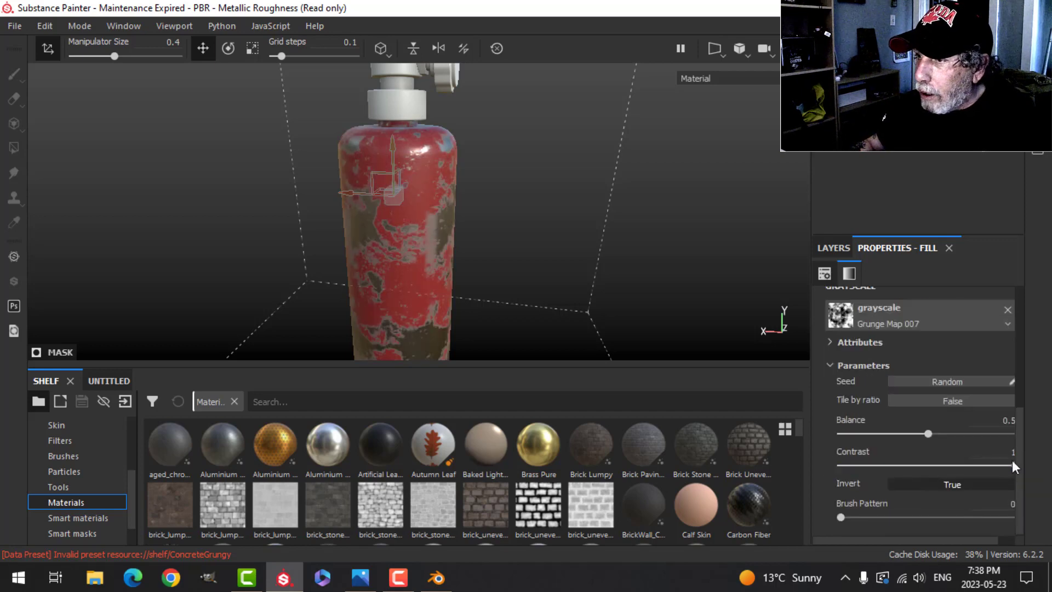
pyautogui.moveTo(927, 434); pyautogui.dragTo(848, 433)
pyautogui.keyDown('alt'); pyautogui.moveTo(405, 206); pyautogui.dragTo(482, 246); pyautogui.keyUp('alt')
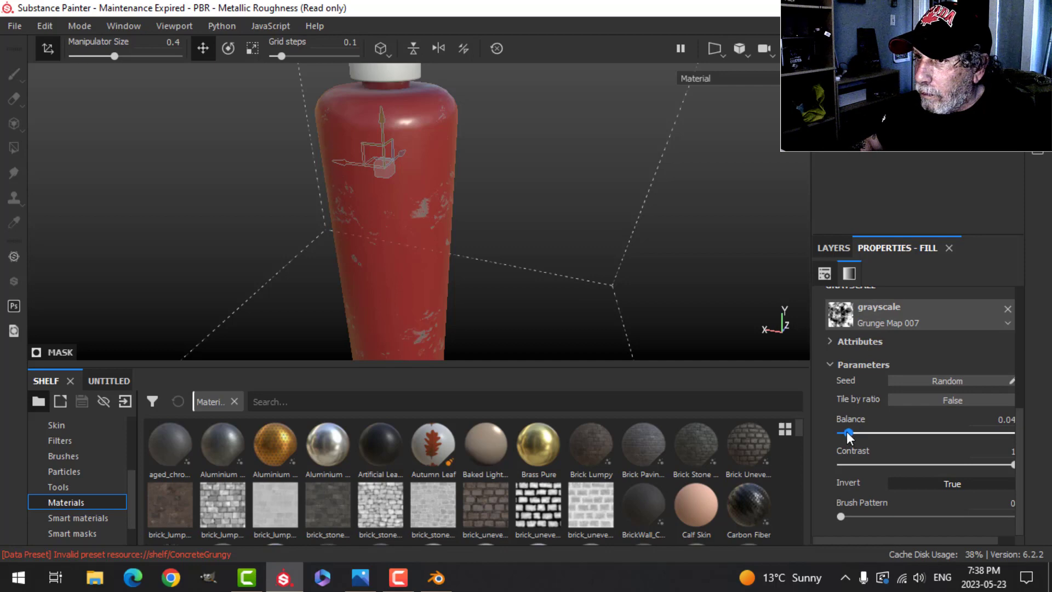
pyautogui.moveTo(844, 429); pyautogui.dragTo(843, 429)
pyautogui.keyDown('alt'); pyautogui.moveTo(507, 236); pyautogui.dragTo(674, 281); pyautogui.keyUp('alt')
# - Replace the mask fill's grayscale texture with Grunge Map 004 and turn on Invert
pyautogui.click(915, 320)
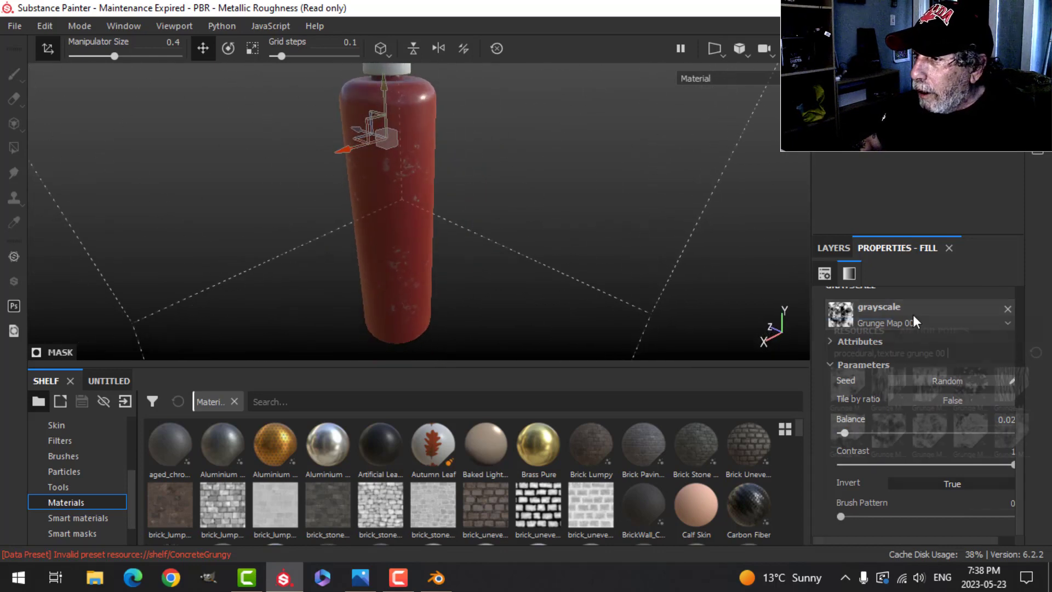
pyautogui.click(968, 382)
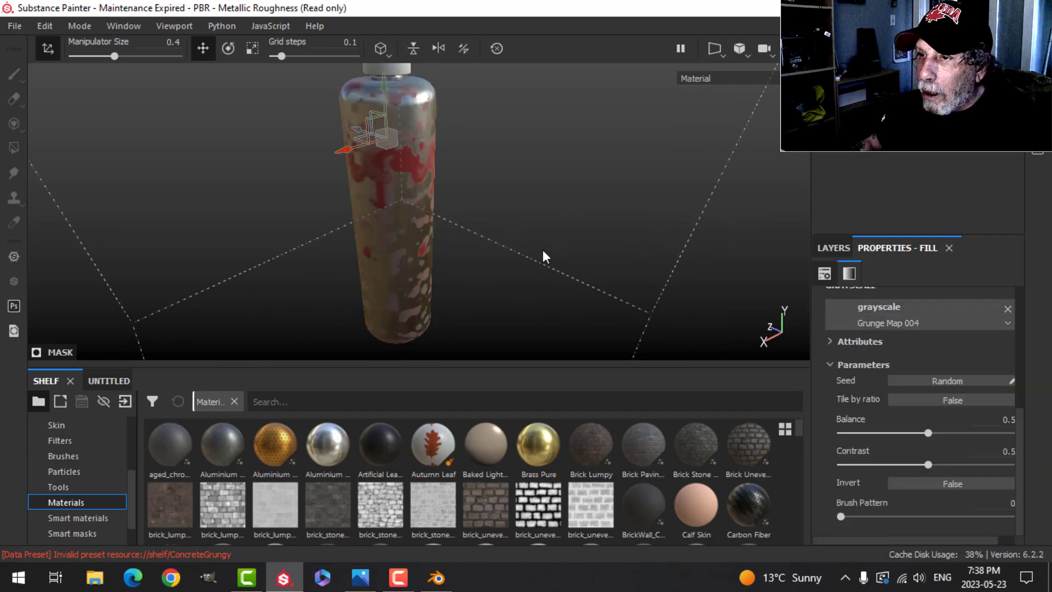
pyautogui.click(930, 483)
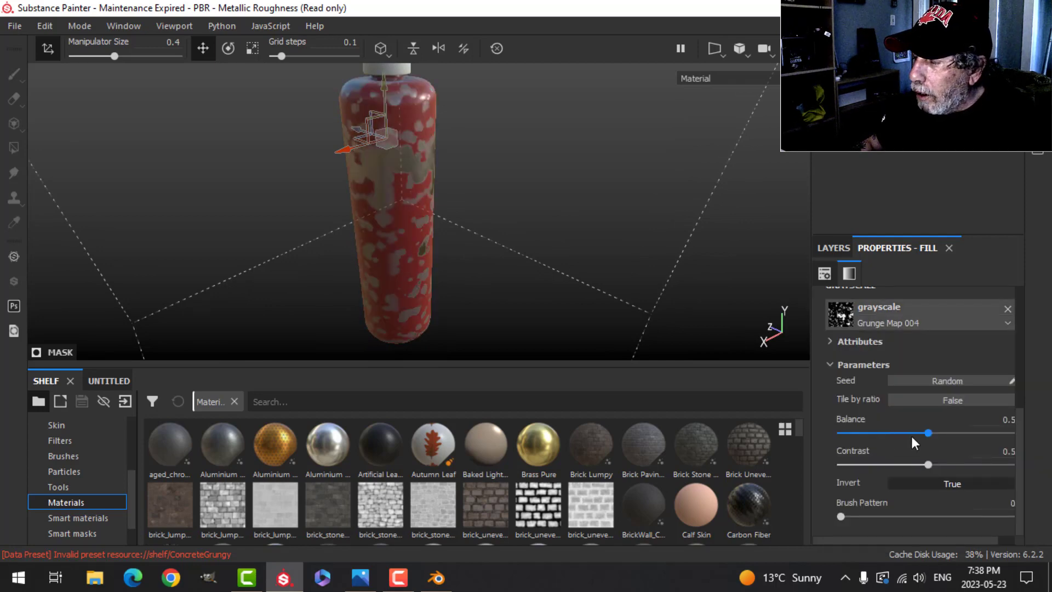
# - Set Grunge Map 004's contrast to 1 and its balance to 0.13
pyautogui.moveTo(928, 464); pyautogui.dragTo(1015, 463)
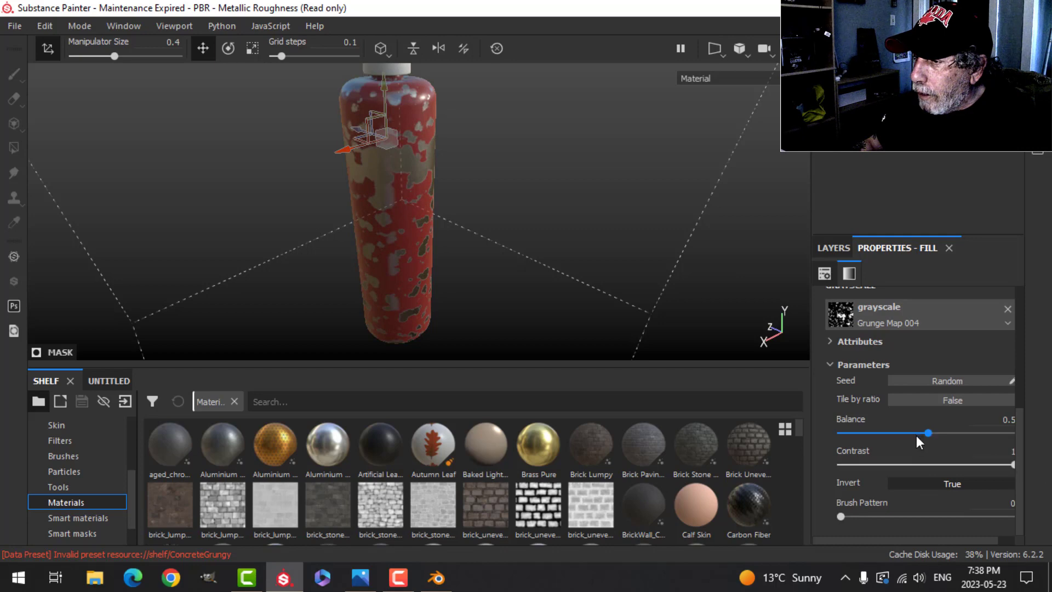
pyautogui.moveTo(932, 432); pyautogui.dragTo(863, 429)
pyautogui.keyDown('alt'); pyautogui.moveTo(494, 205); pyautogui.dragTo(471, 203); pyautogui.keyUp('alt')
pyautogui.scroll(5, 433, 199)
pyautogui.scroll(-2, 436, 188)
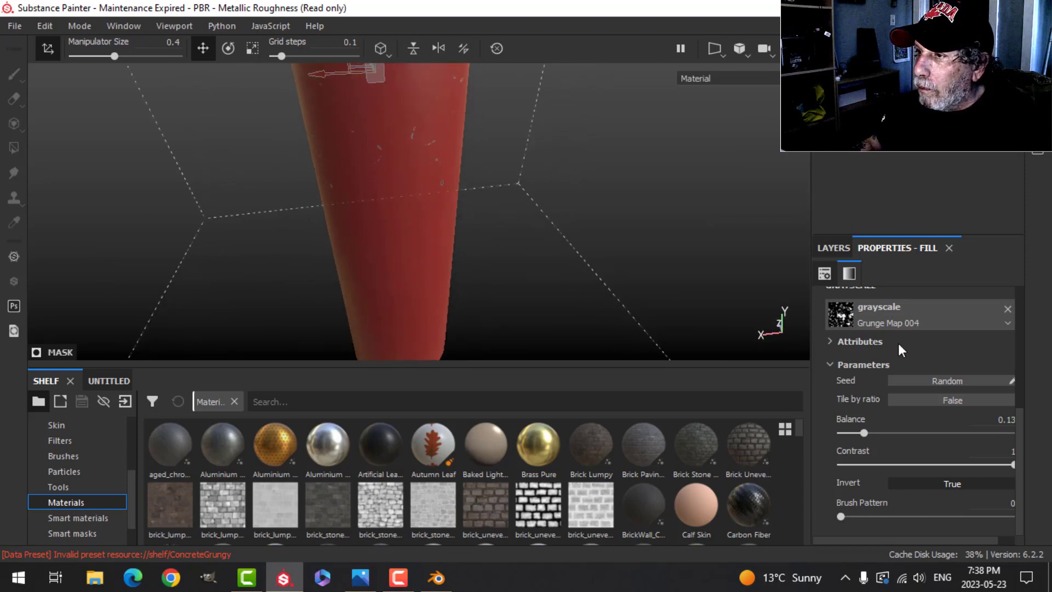
pyautogui.scroll(4, 899, 343)
pyautogui.scroll(-4, 417, 215)
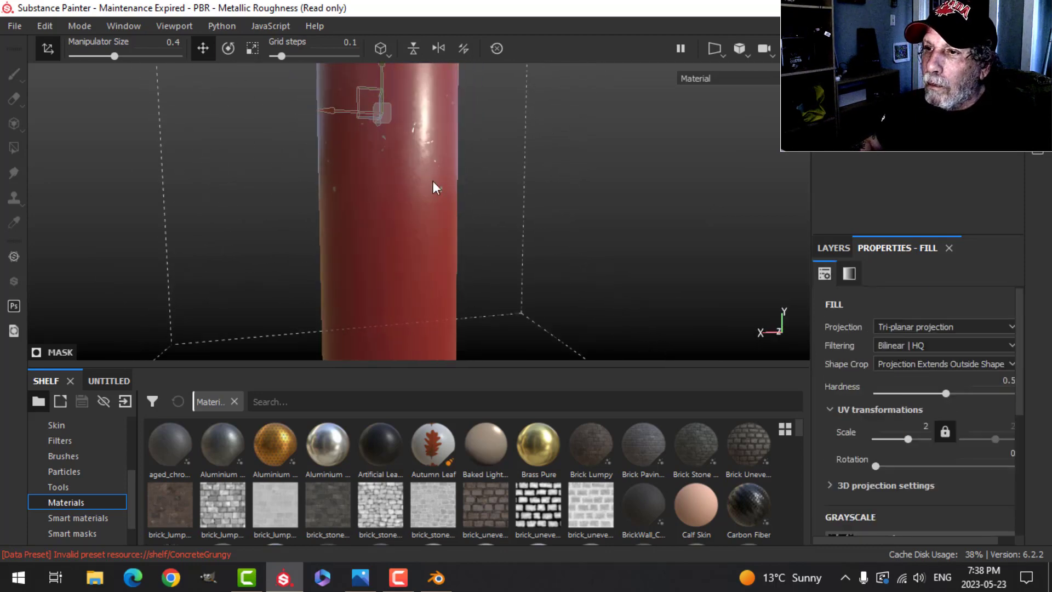
pyautogui.keyDown('alt'); pyautogui.moveTo(435, 162); pyautogui.dragTo(453, 226); pyautogui.keyUp('alt')
# - Set the blending mode of the grunge fill in the Paint layer's mask to Multiply
pyautogui.click(831, 250)
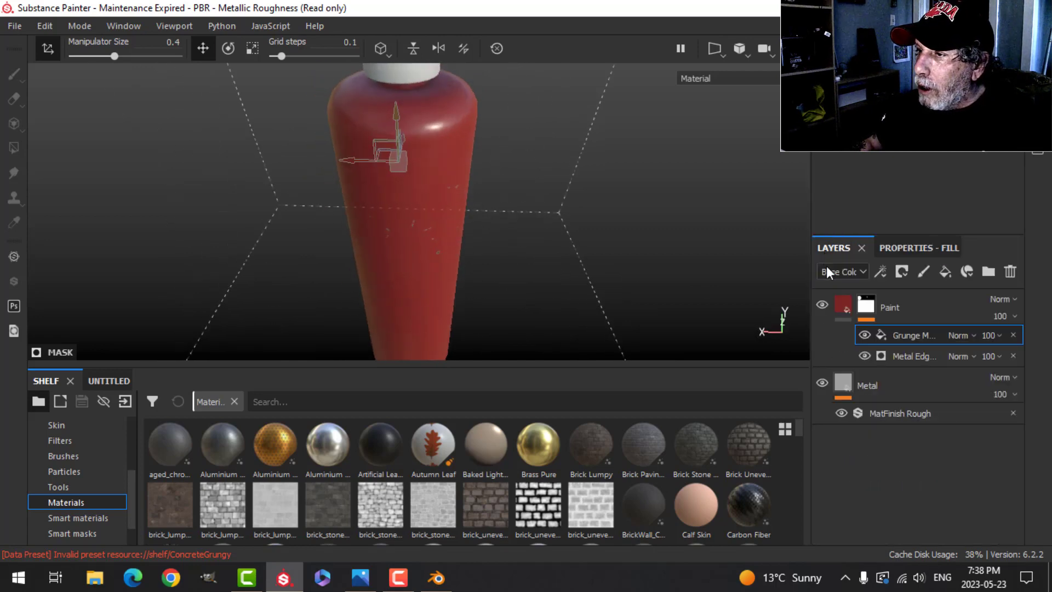
pyautogui.click(864, 334)
pyautogui.click(865, 335)
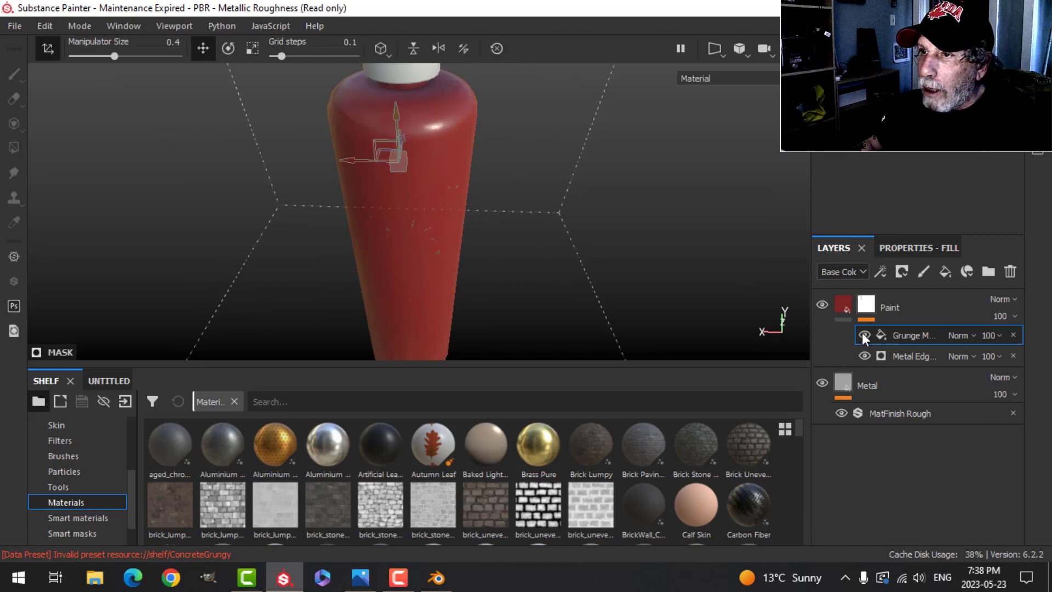
pyautogui.keyDown('alt'); pyautogui.moveTo(625, 290); pyautogui.dragTo(574, 265); pyautogui.keyUp('alt')
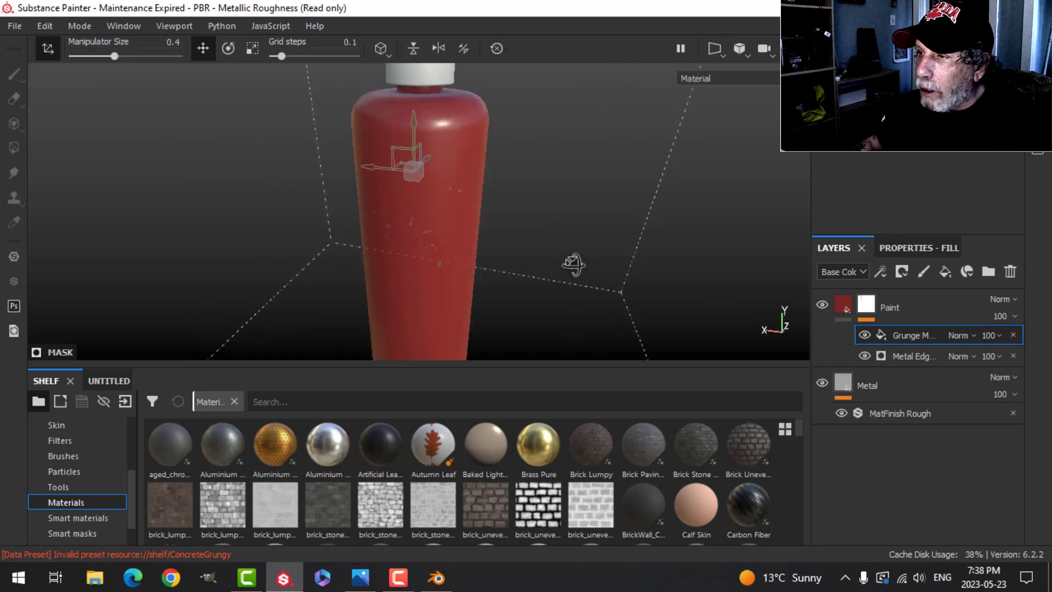
pyautogui.click(971, 335)
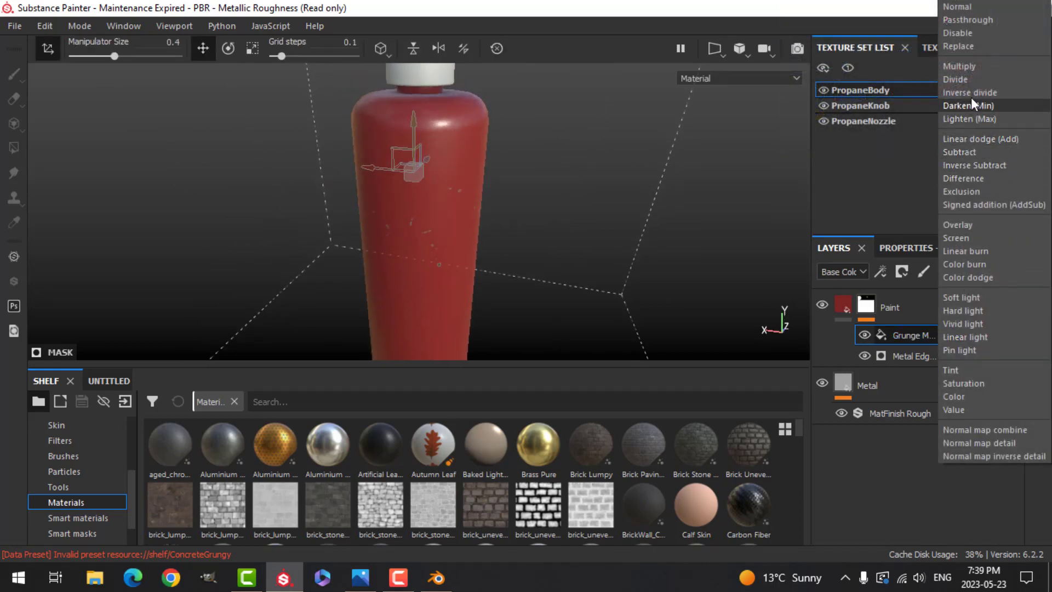
pyautogui.click(974, 68)
pyautogui.scroll(-2, 521, 195)
pyautogui.scroll(3, 548, 189)
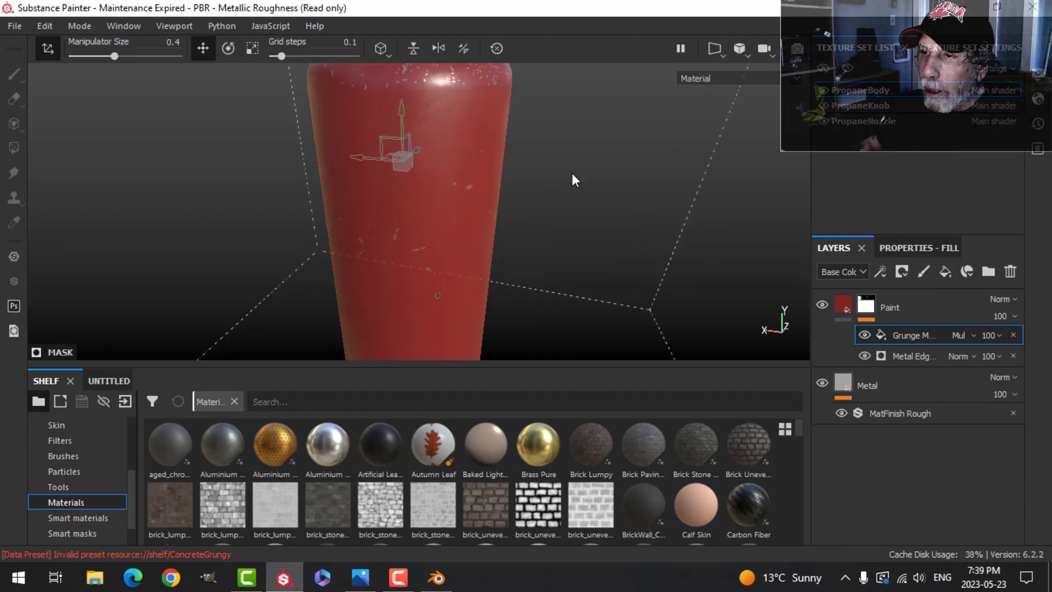
pyautogui.keyDown('alt'); pyautogui.moveTo(574, 174); pyautogui.dragTo(482, 257); pyautogui.keyUp('alt')
# - Set the Metal Edge Wear generator's grunge scale to 5 and grunge amount to 0.5
pyautogui.click(916, 354)
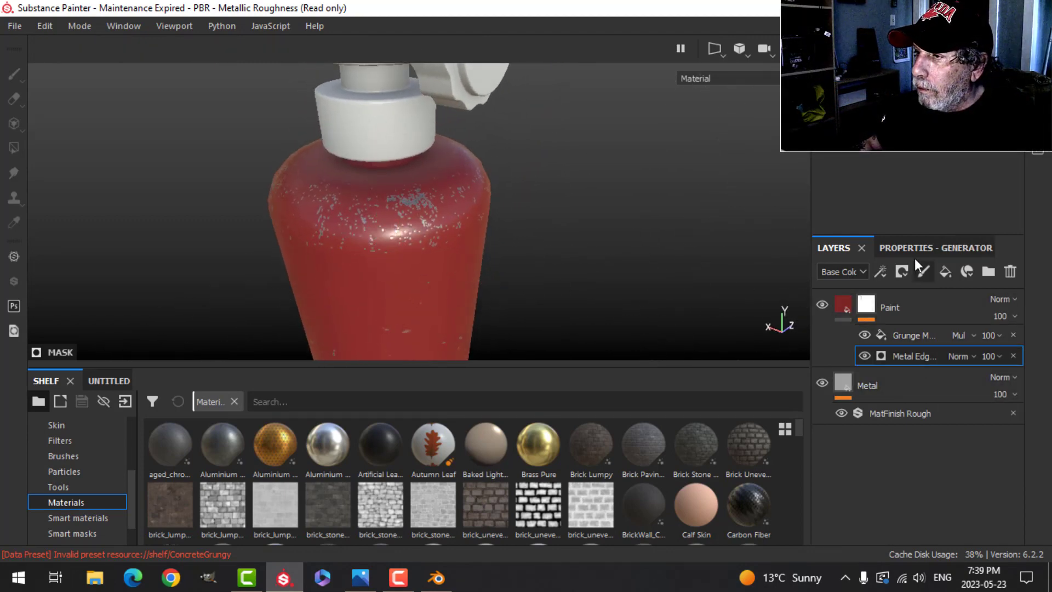
pyautogui.scroll(-5, 926, 296)
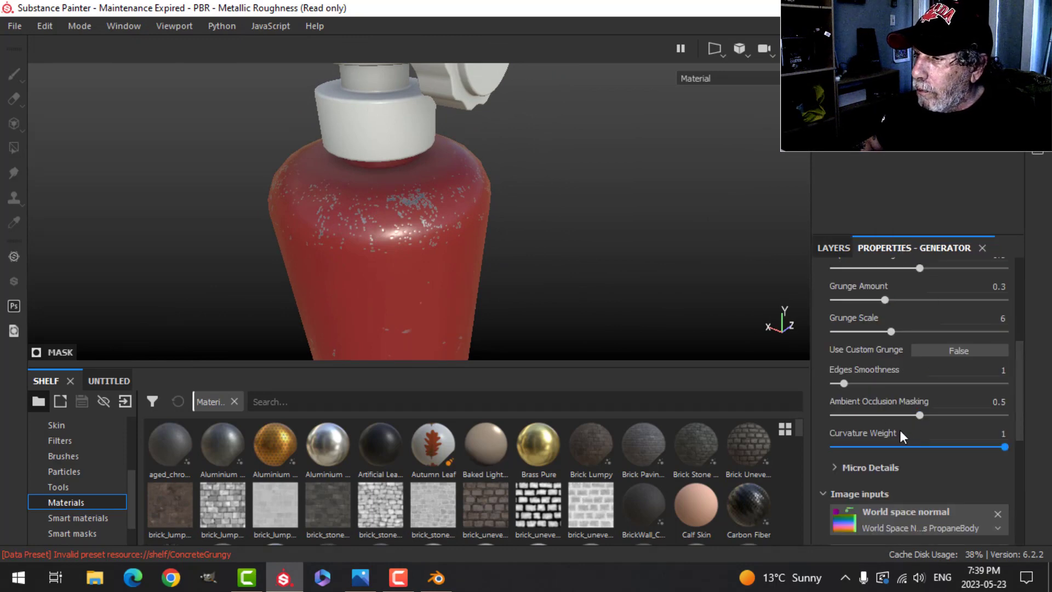
pyautogui.scroll(1, 937, 416)
pyautogui.moveTo(901, 380); pyautogui.dragTo(919, 347)
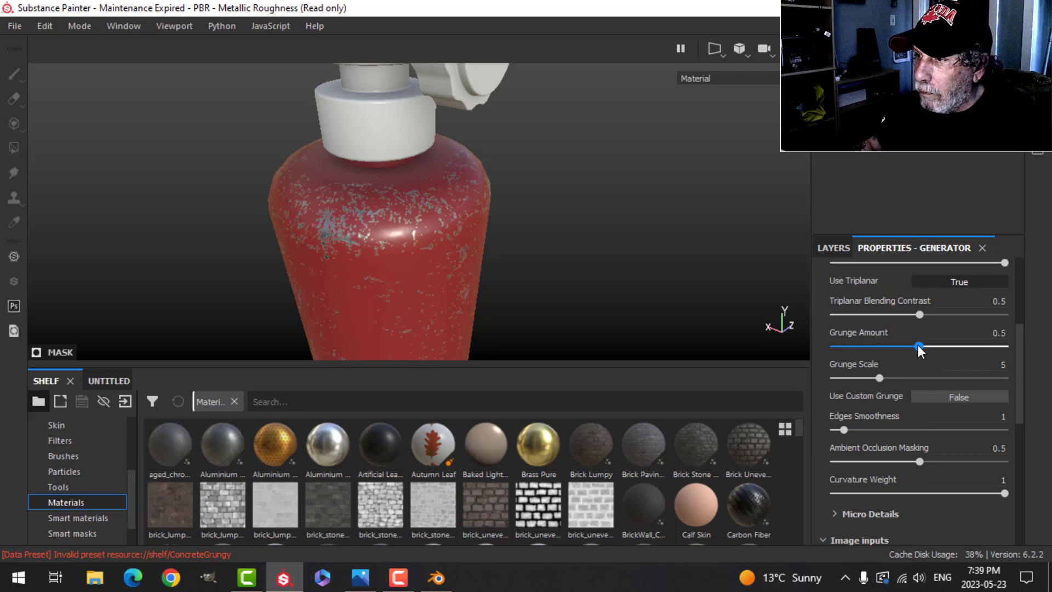
# - Set the Metal Edge Wear generator's wear level to 0.52 to reduce the exposed metal
pyautogui.scroll(4, 924, 335)
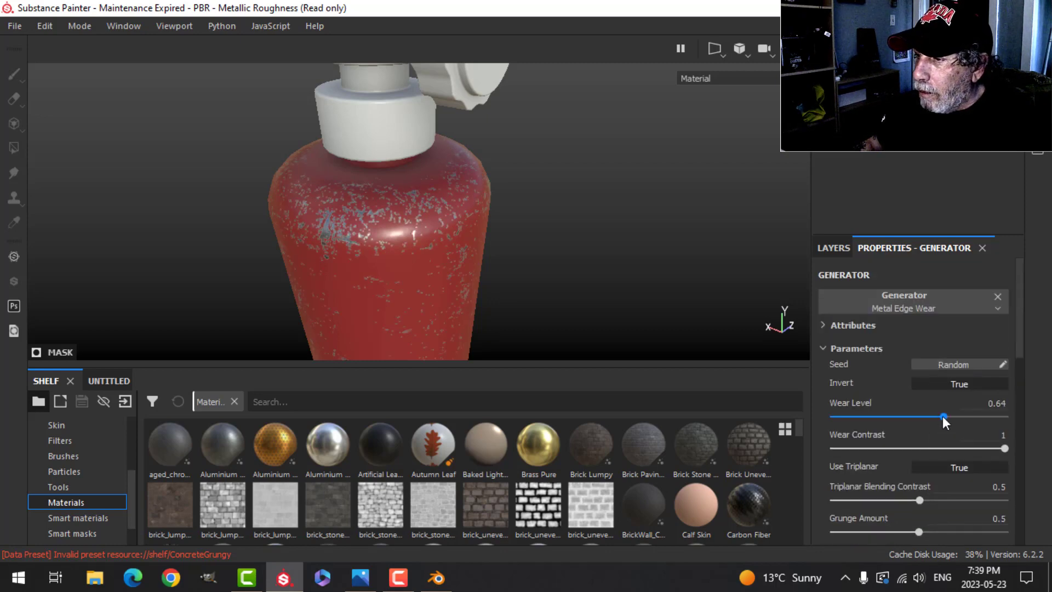
pyautogui.moveTo(944, 416); pyautogui.dragTo(919, 416)
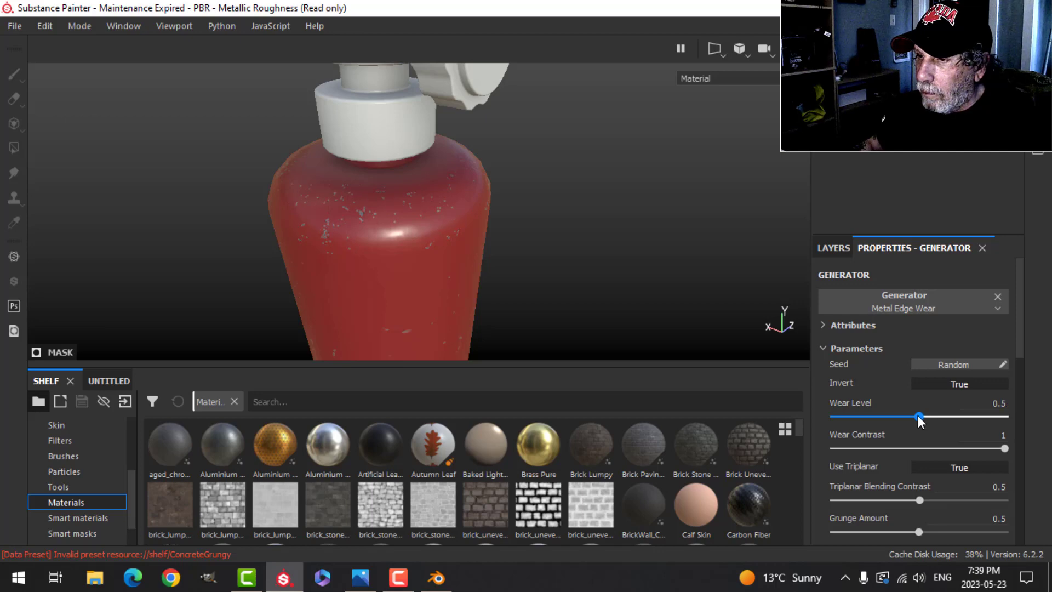
pyautogui.scroll(5, 552, 249)
pyautogui.scroll(-6, 546, 266)
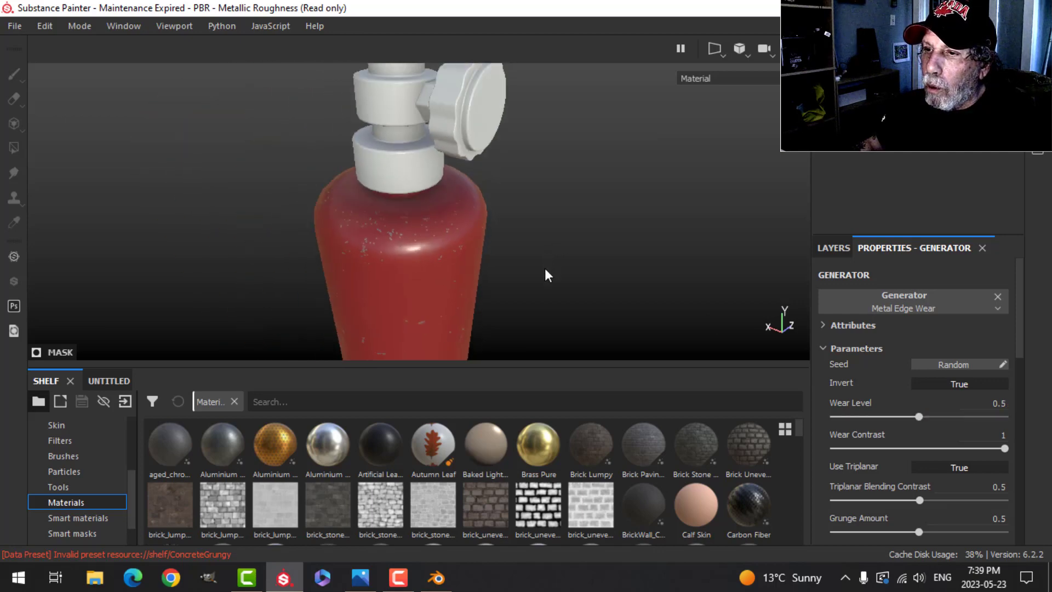
pyautogui.keyDown('alt'); pyautogui.moveTo(545, 268); pyautogui.dragTo(522, 249); pyautogui.keyUp('alt')
pyautogui.keyDown('alt'); pyautogui.moveTo(528, 313); pyautogui.dragTo(507, 208, button='middle'); pyautogui.keyUp('alt')
pyautogui.keyDown('alt'); pyautogui.moveTo(507, 207); pyautogui.dragTo(528, 244); pyautogui.keyUp('alt')
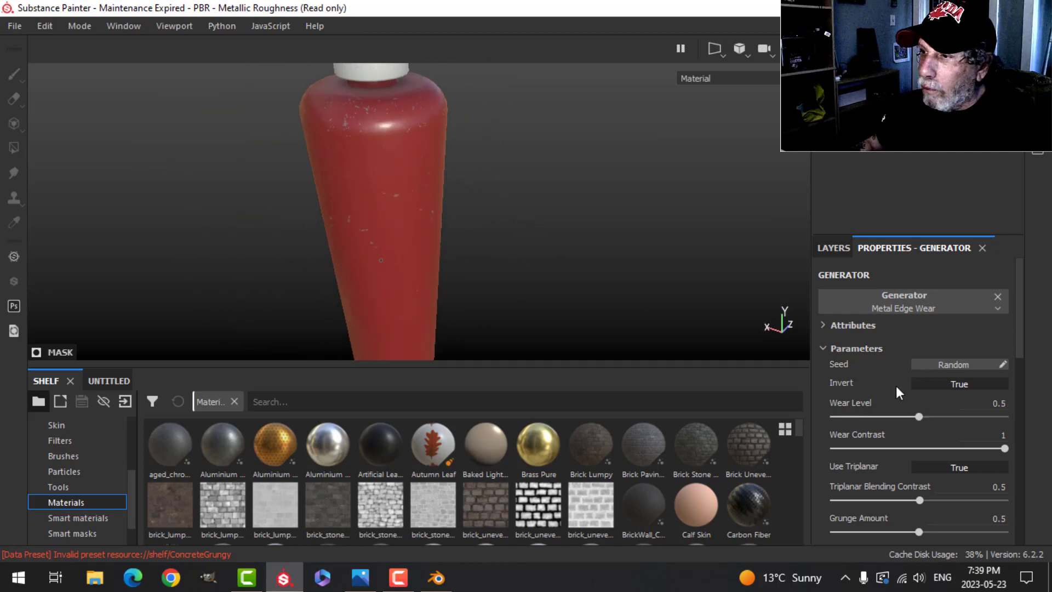
pyautogui.moveTo(919, 418); pyautogui.dragTo(923, 416)
pyautogui.keyDown('alt'); pyautogui.moveTo(524, 263); pyautogui.dragTo(603, 251); pyautogui.keyUp('alt')
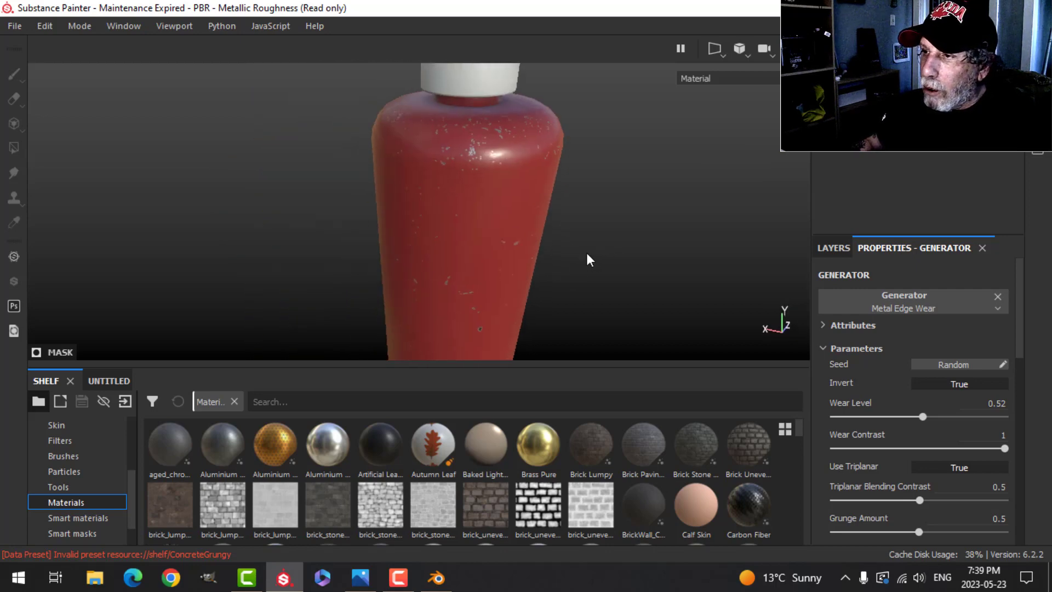
pyautogui.keyDown('alt'); pyautogui.moveTo(587, 258); pyautogui.dragTo(551, 277, button='middle'); pyautogui.keyUp('alt')
# - Add a new fill layer directly above the Paint layer
pyautogui.click(832, 248)
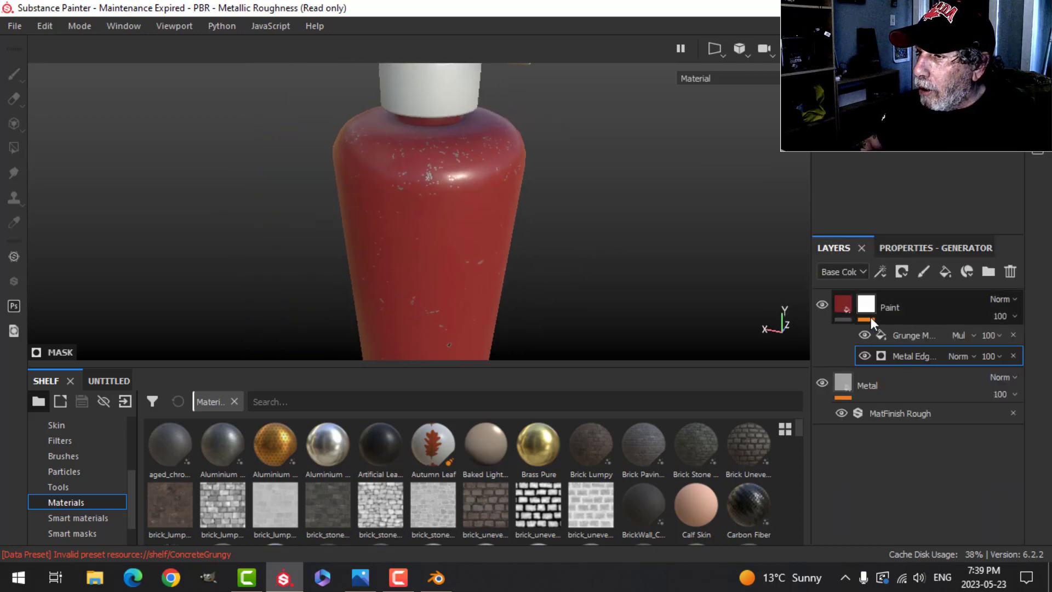
pyautogui.click(845, 307)
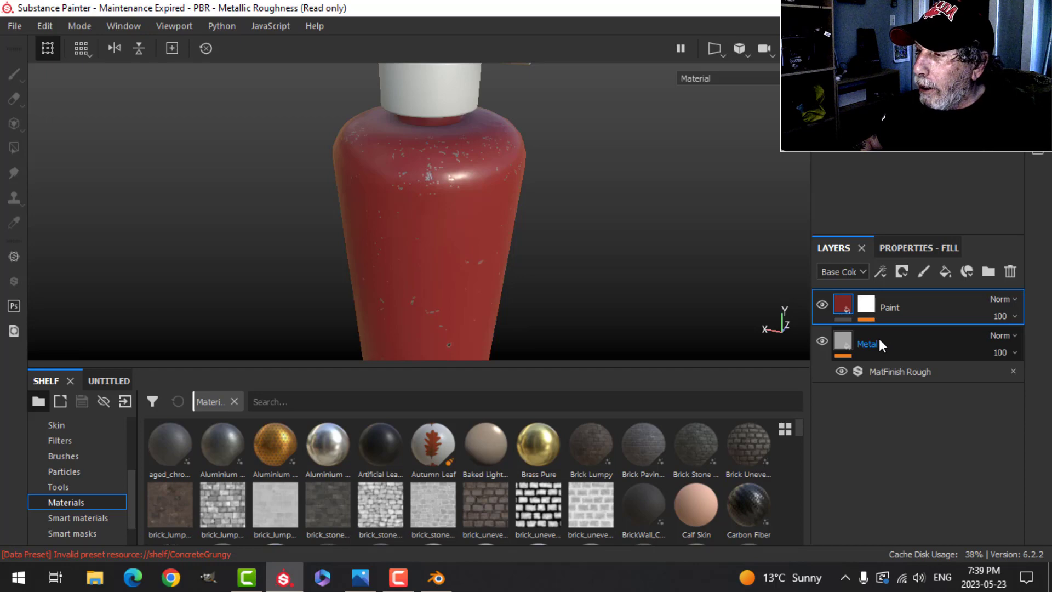
pyautogui.click(943, 271)
# - Find the Rust Fine material by searching for "rust" and assign it as the new fill layer's base color
pyautogui.click(916, 248)
pyautogui.scroll(-4, 915, 395)
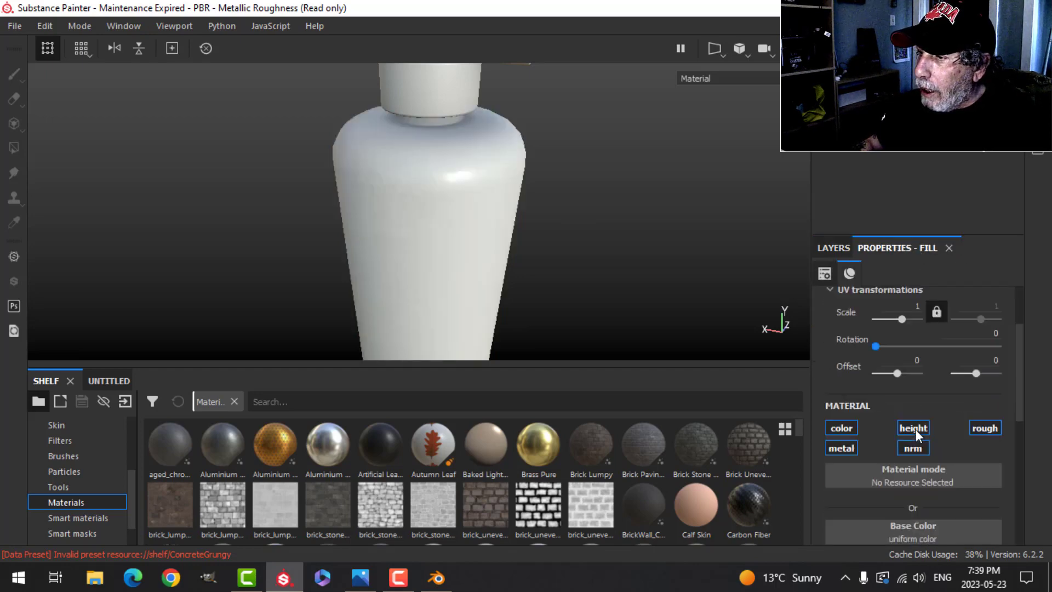
pyautogui.click(302, 402)
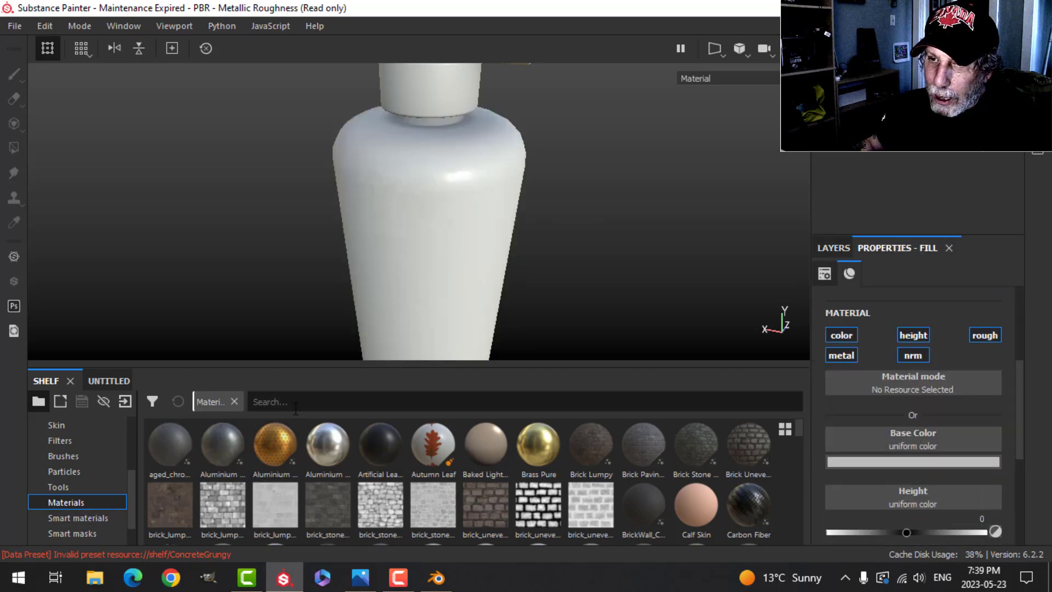
pyautogui.write('rust')
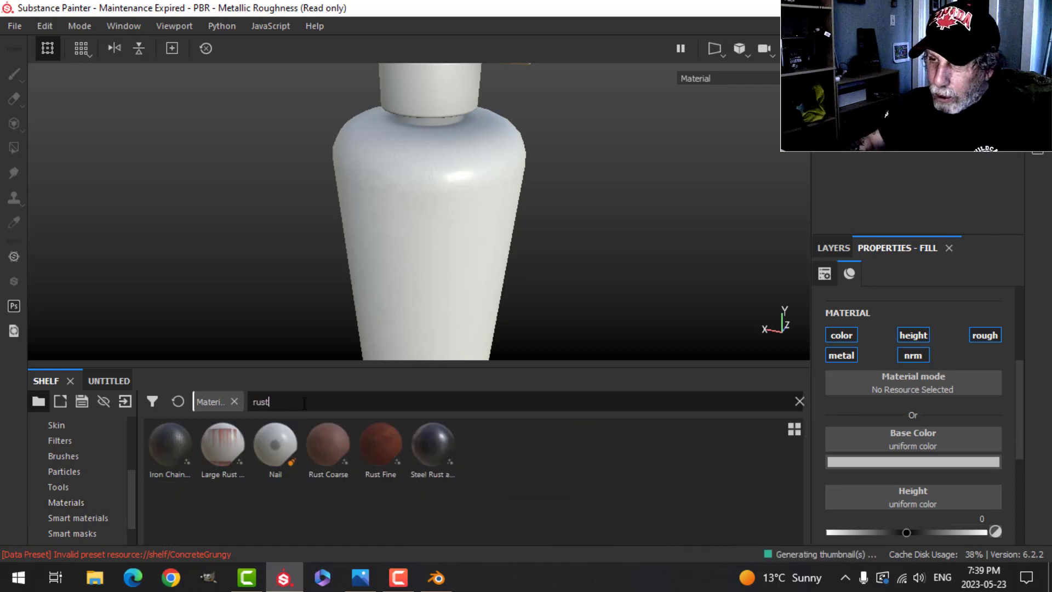
pyautogui.moveTo(375, 456); pyautogui.dragTo(899, 441)
pyautogui.keyDown('alt'); pyautogui.moveTo(584, 267); pyautogui.dragTo(623, 256); pyautogui.keyUp('alt')
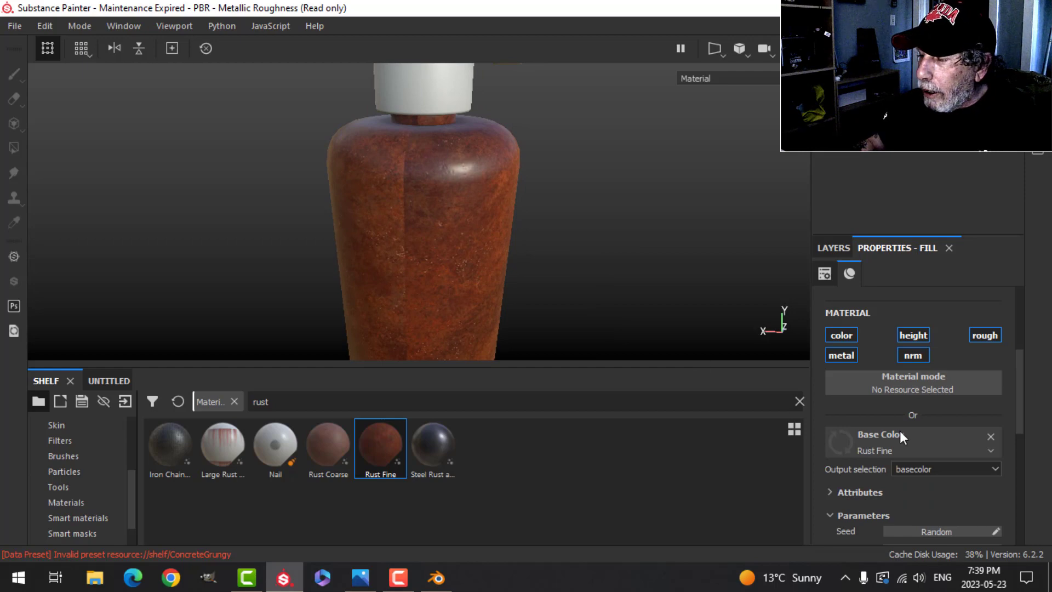
# - Switch the rust fill layer to tri-planar projection and set its roughness to about 0.8
pyautogui.scroll(-2, 900, 432)
pyautogui.scroll(3, 900, 431)
pyautogui.scroll(3, 902, 406)
pyautogui.click(902, 326)
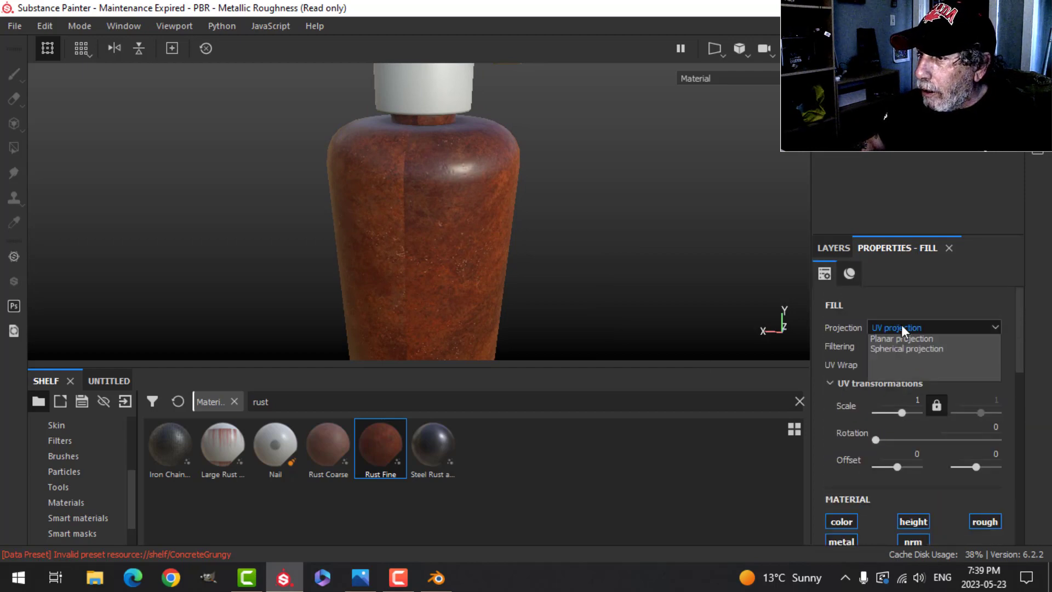
pyautogui.click(899, 359)
pyautogui.scroll(-10, 910, 460)
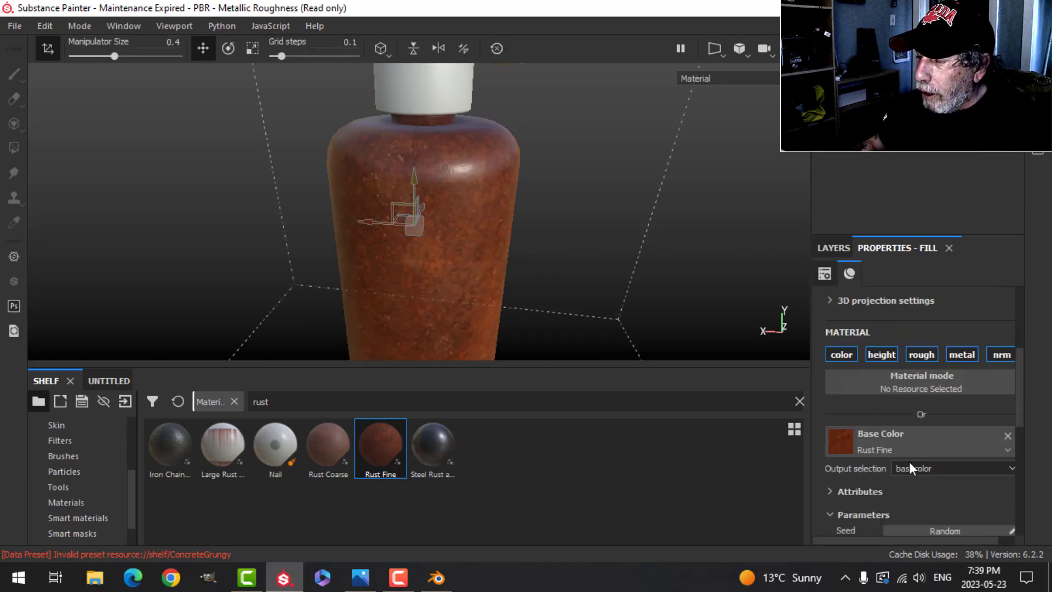
pyautogui.moveTo(880, 386); pyautogui.dragTo(952, 387)
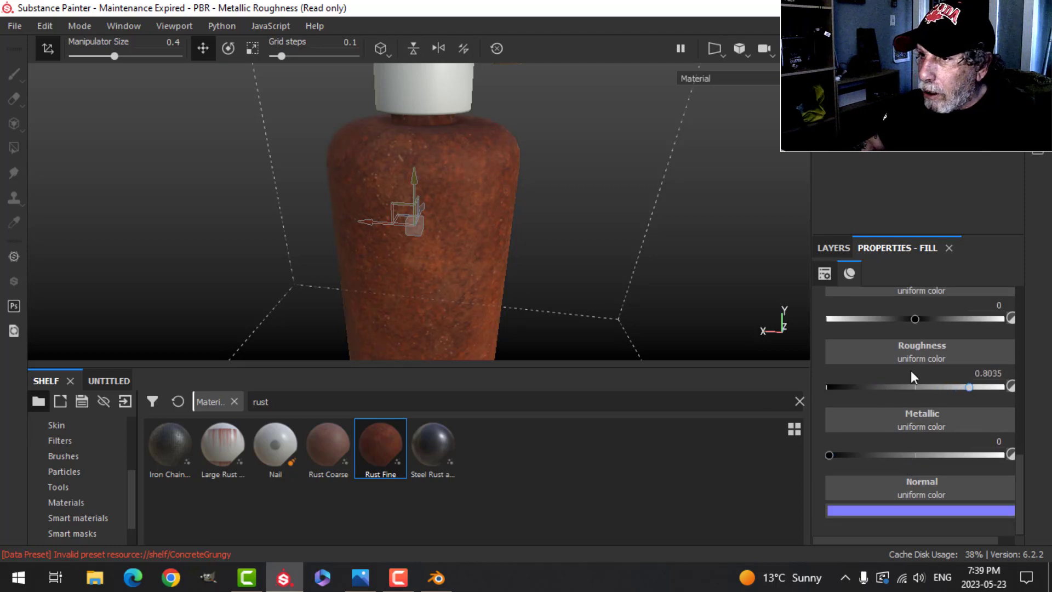
pyautogui.keyDown('alt'); pyautogui.moveTo(593, 230); pyautogui.dragTo(556, 240); pyautogui.keyUp('alt')
# - Add a black mask to the rust fill layer
pyautogui.click(835, 248)
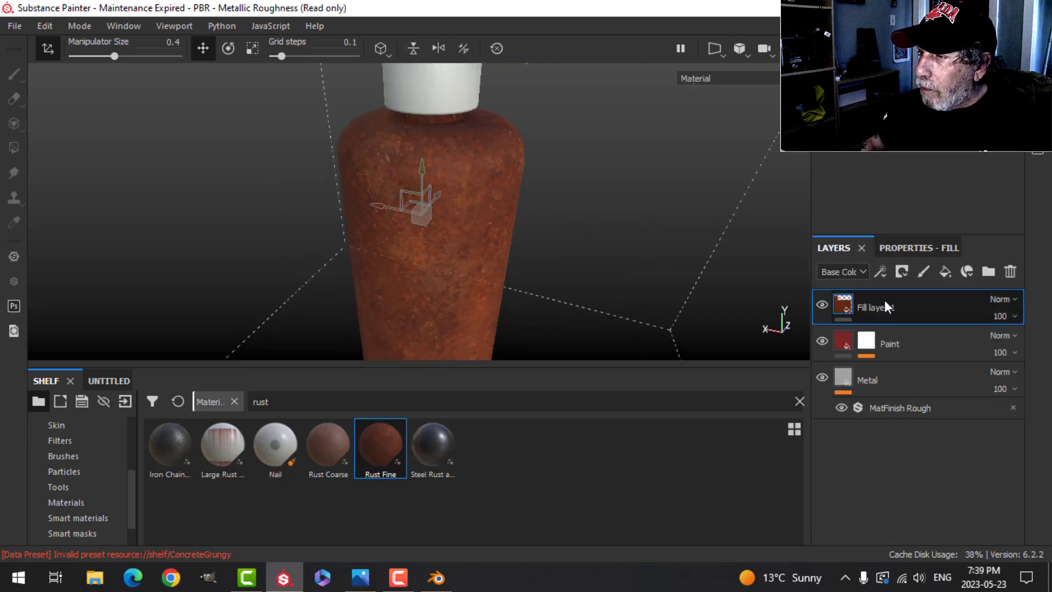
pyautogui.click(901, 272)
pyautogui.click(914, 308)
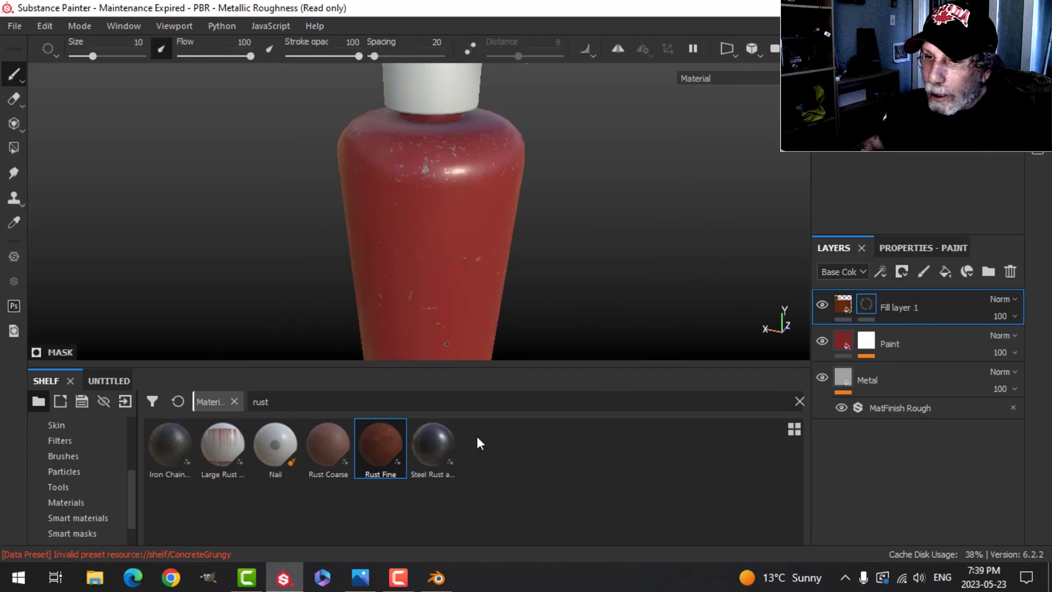
# - Search the smart masks for "rust" and apply Edge Rust to the rust fill layer's mask
pyautogui.click(109, 518)
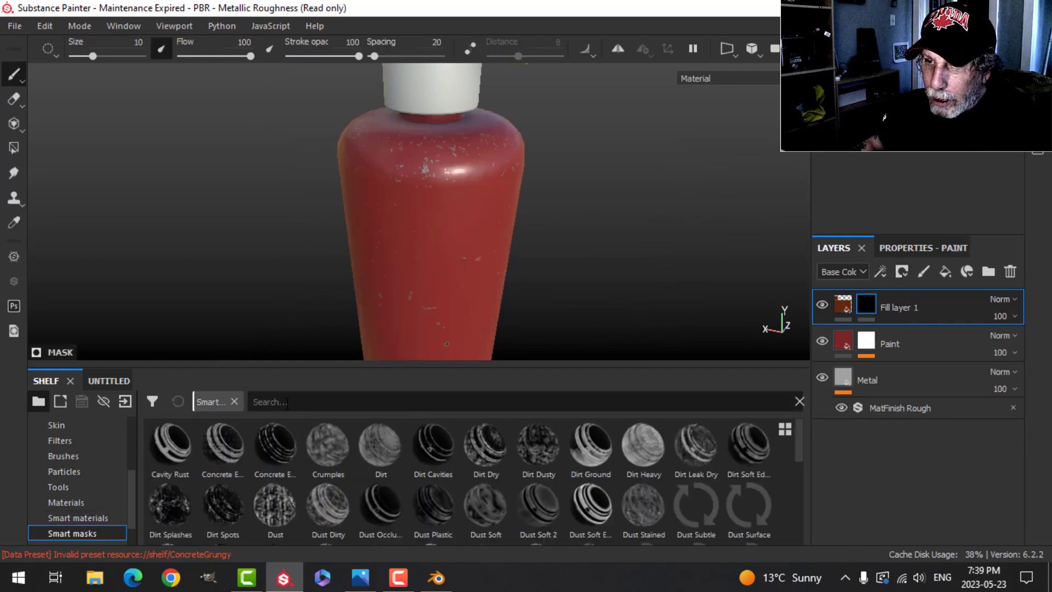
pyautogui.click(291, 401)
pyautogui.write('rust')
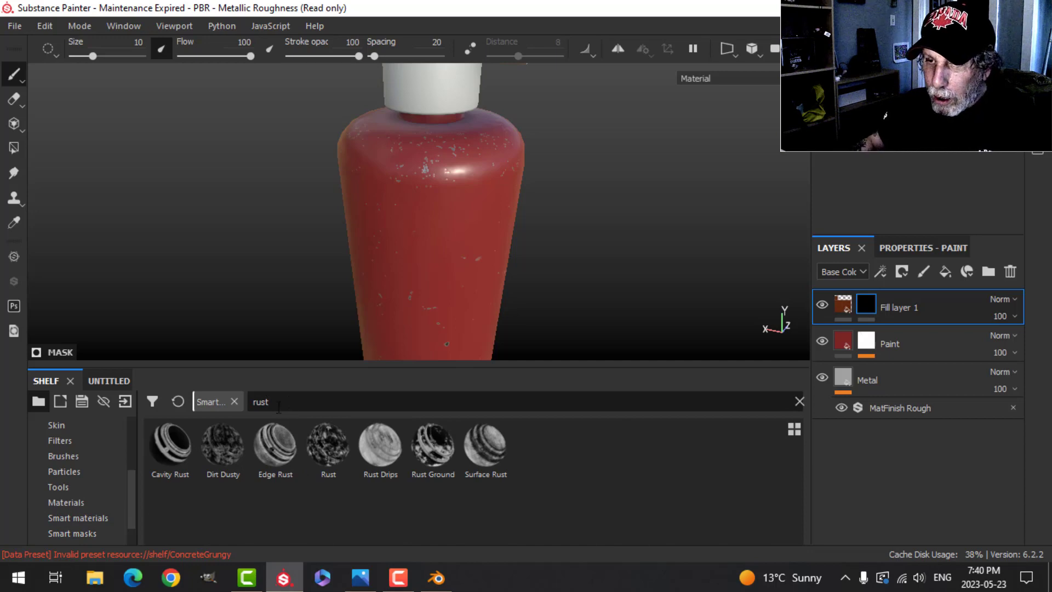
pyautogui.moveTo(272, 447); pyautogui.dragTo(867, 304)
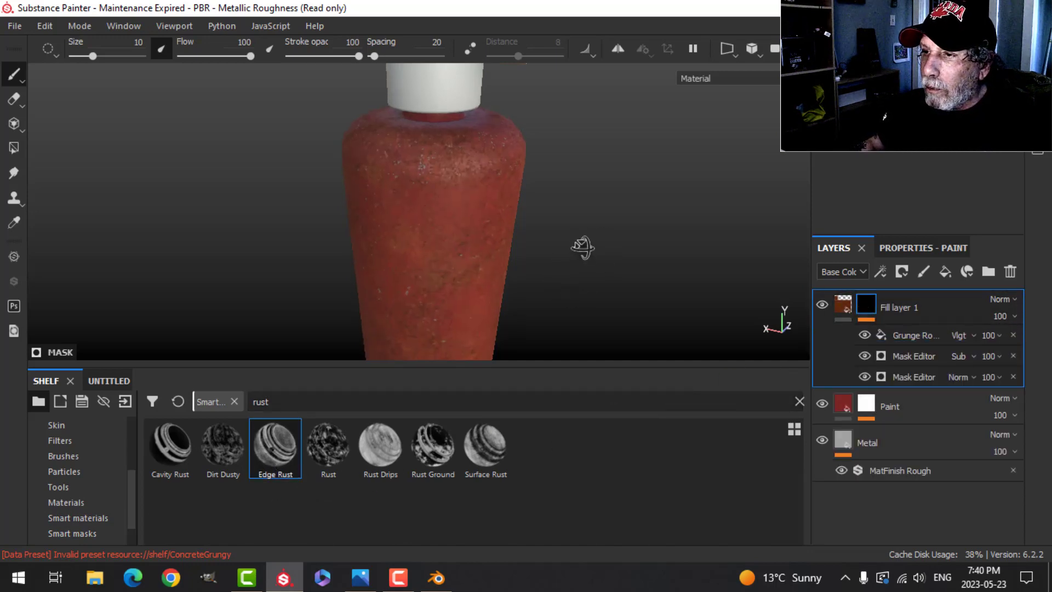
# - Set the balance of the Grunge Rough Dirty fill in the rust layer's mask to 0.47
pyautogui.click(920, 335)
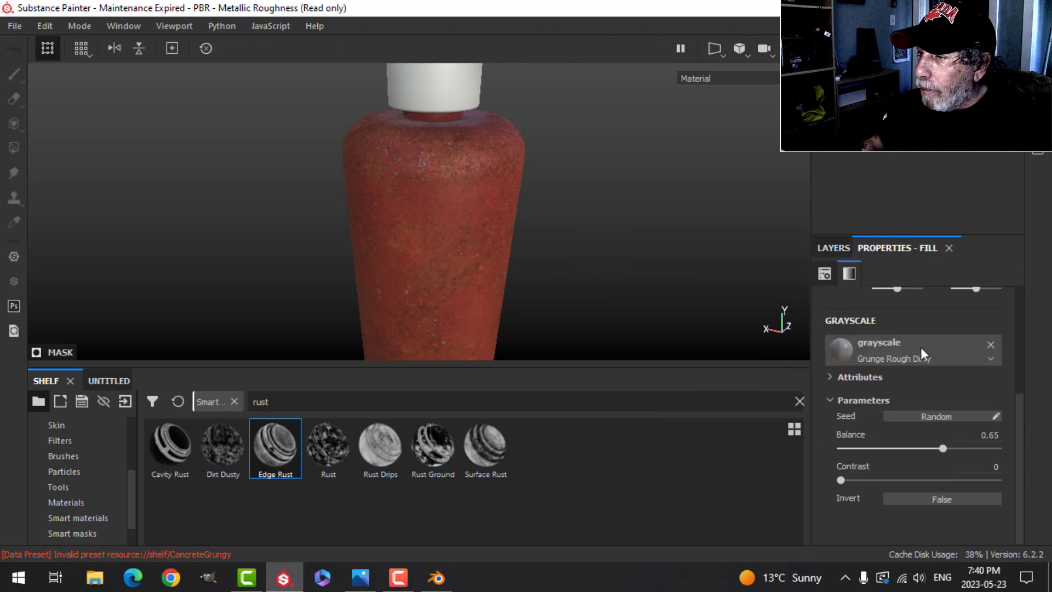
pyautogui.moveTo(944, 448); pyautogui.dragTo(914, 448)
pyautogui.keyDown('alt'); pyautogui.moveTo(495, 296); pyautogui.dragTo(648, 301); pyautogui.keyUp('alt')
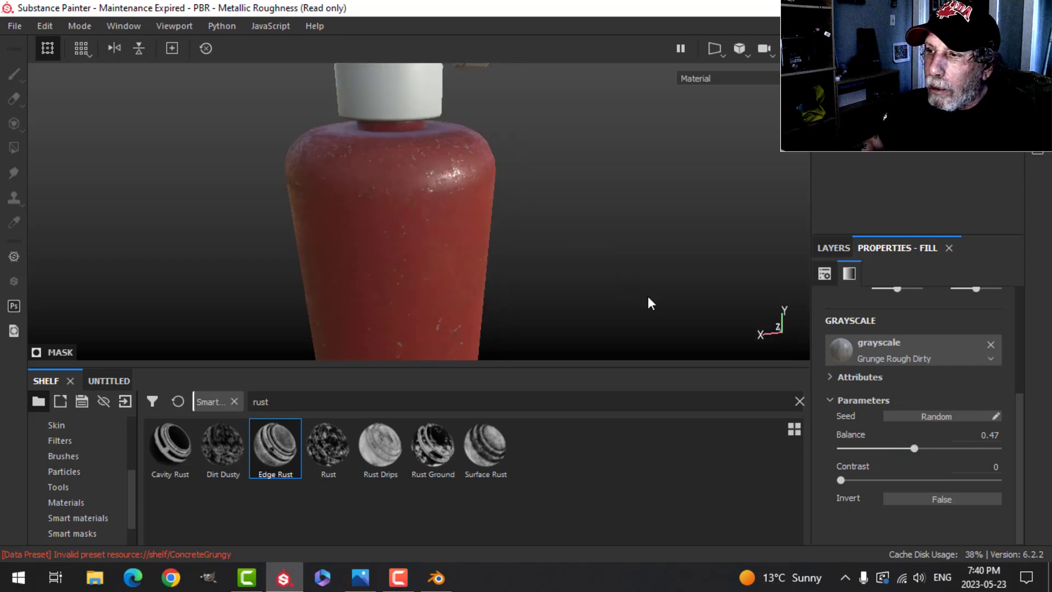
# - Compare the cylinder body with the rust layer hidden and shown, and examine the wear close up from several sides
pyautogui.click(833, 247)
pyautogui.click(824, 303)
pyautogui.click(824, 304)
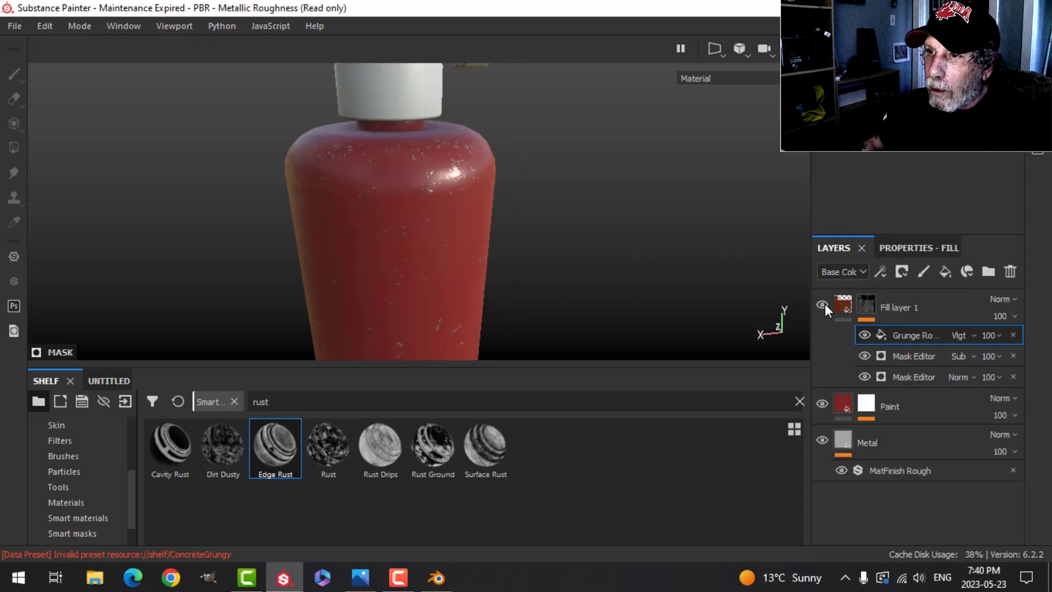
pyautogui.click(825, 303)
pyautogui.click(824, 304)
pyautogui.keyDown('alt'); pyautogui.moveTo(554, 285); pyautogui.dragTo(537, 257); pyautogui.keyUp('alt')
pyautogui.scroll(3, 533, 273)
pyautogui.keyDown('alt'); pyautogui.moveTo(523, 274); pyautogui.dragTo(529, 283, button='middle'); pyautogui.keyUp('alt')
pyautogui.keyDown('alt'); pyautogui.moveTo(529, 284); pyautogui.dragTo(521, 252); pyautogui.keyUp('alt')
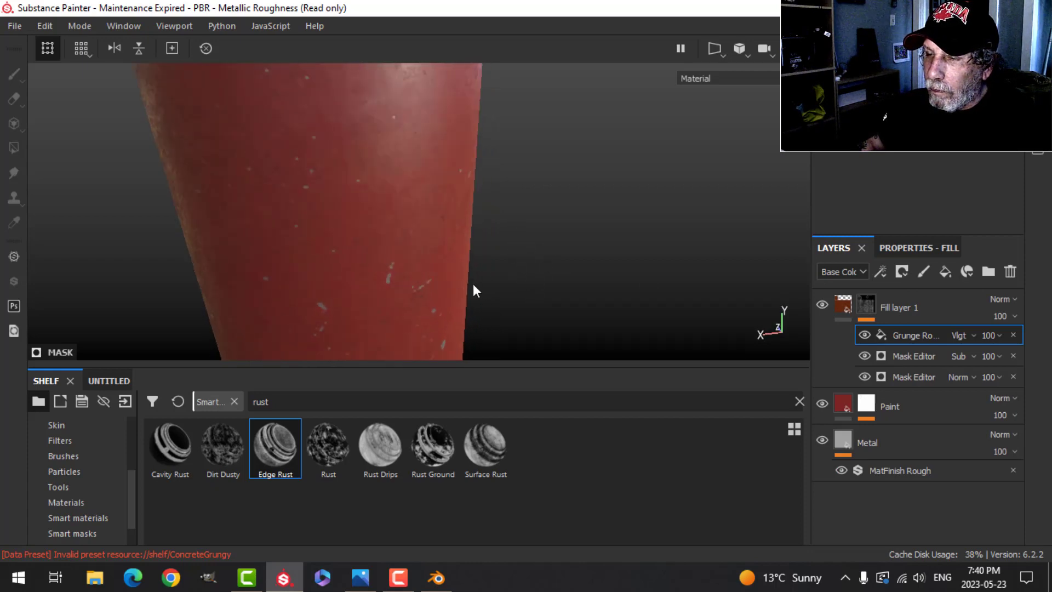
pyautogui.scroll(-5, 469, 285)
pyautogui.keyDown('alt'); pyautogui.moveTo(467, 290); pyautogui.dragTo(493, 289); pyautogui.keyUp('alt')
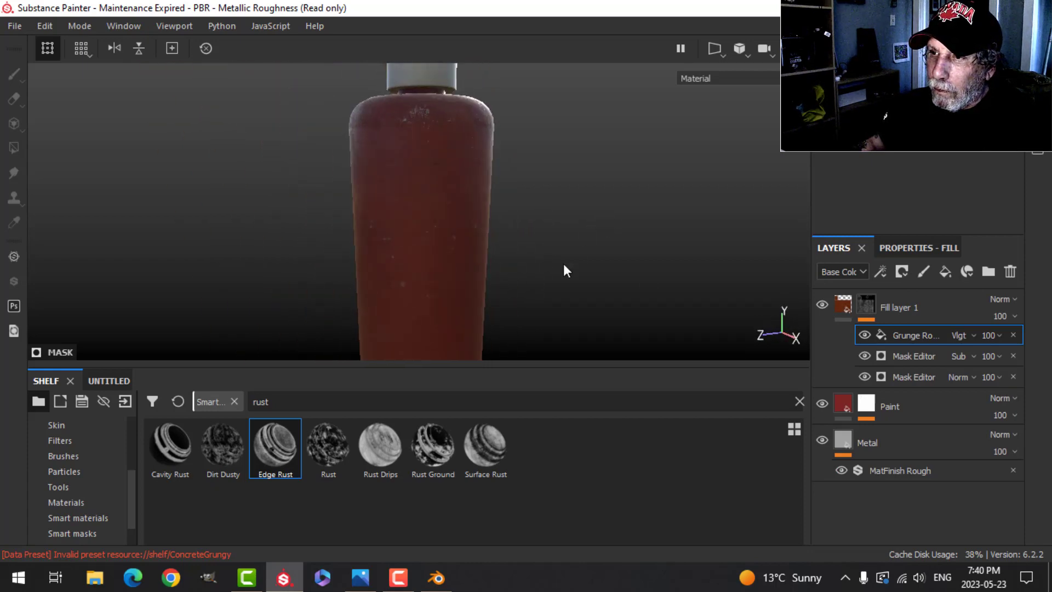
pyautogui.keyDown('shift'); pyautogui.moveTo(585, 253); pyautogui.dragTo(519, 273, button='right'); pyautogui.keyUp('shift')
pyautogui.scroll(3, 582, 264)
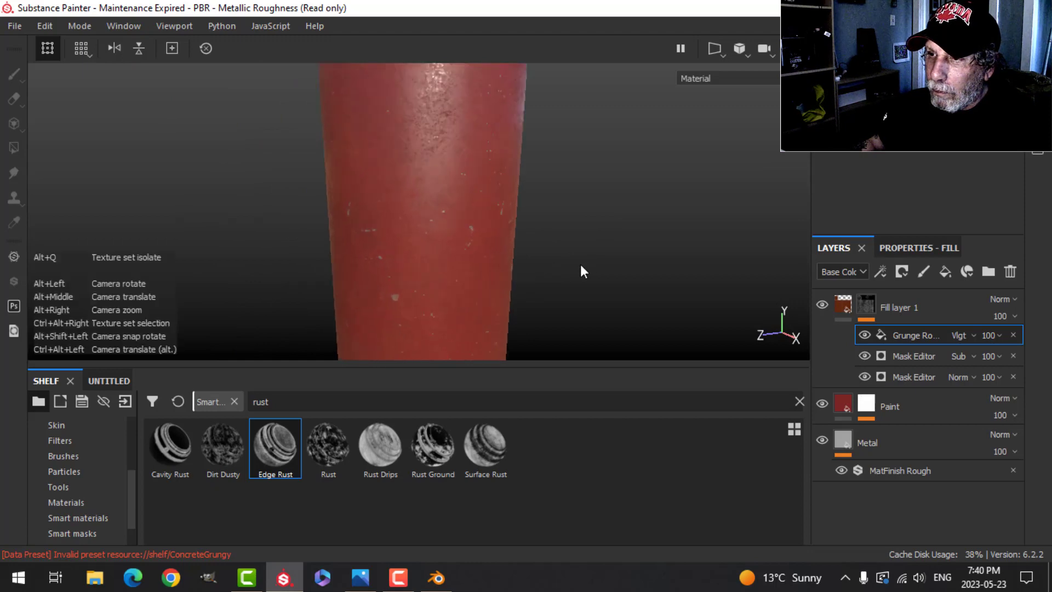
pyautogui.keyDown('alt'); pyautogui.scroll(-4, 580, 264); pyautogui.keyUp('alt')
pyautogui.scroll(1, 580, 253)
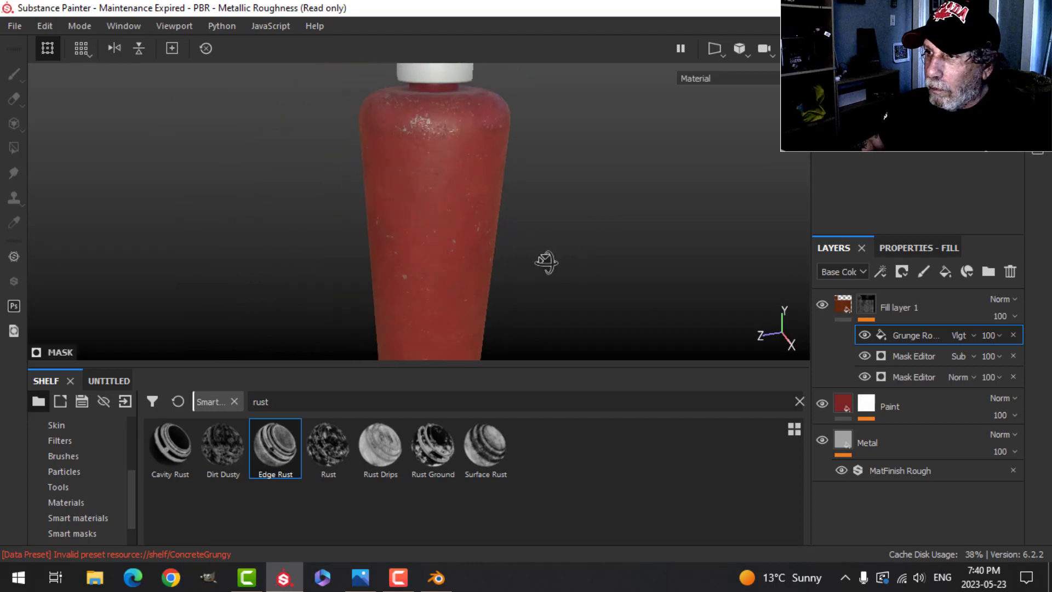
# - Set the Grunge Rough Dirty balance in the rust mask to 0.43
pyautogui.click(919, 247)
pyautogui.moveTo(915, 451); pyautogui.dragTo(912, 449)
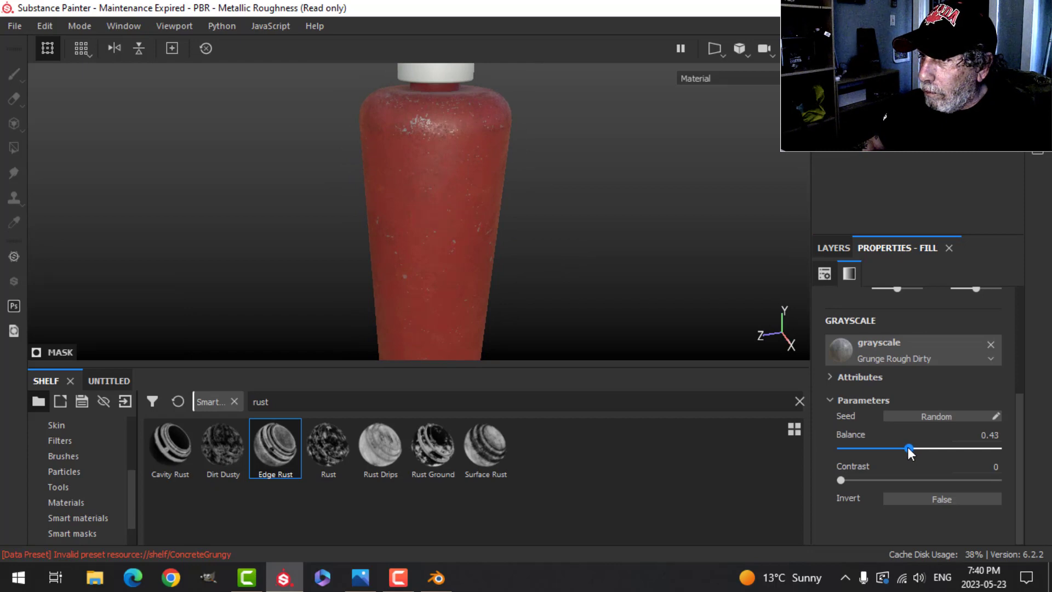
pyautogui.keyDown('alt'); pyautogui.moveTo(610, 248); pyautogui.dragTo(453, 223); pyautogui.keyUp('alt')
# - Add a Dirt generator to the rust fill layer's mask
pyautogui.click(833, 248)
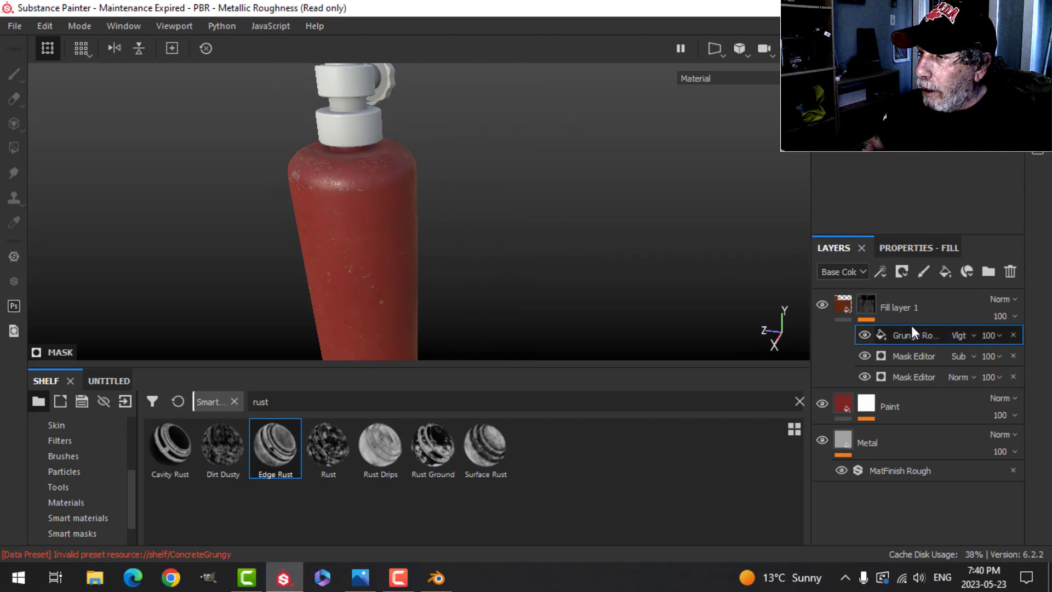
pyautogui.click(866, 303)
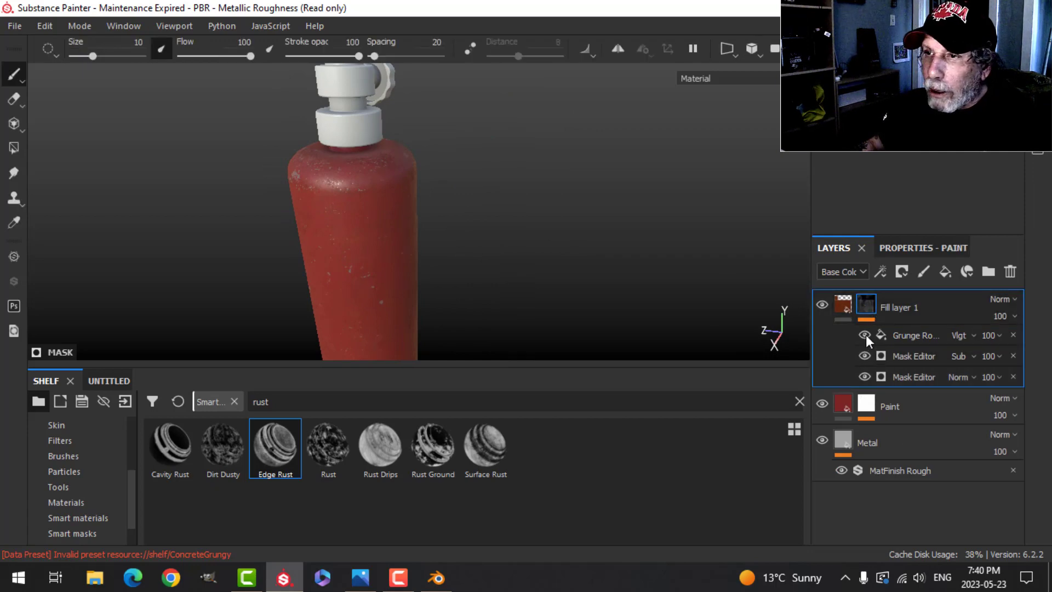
pyautogui.click(881, 271)
pyautogui.click(904, 288)
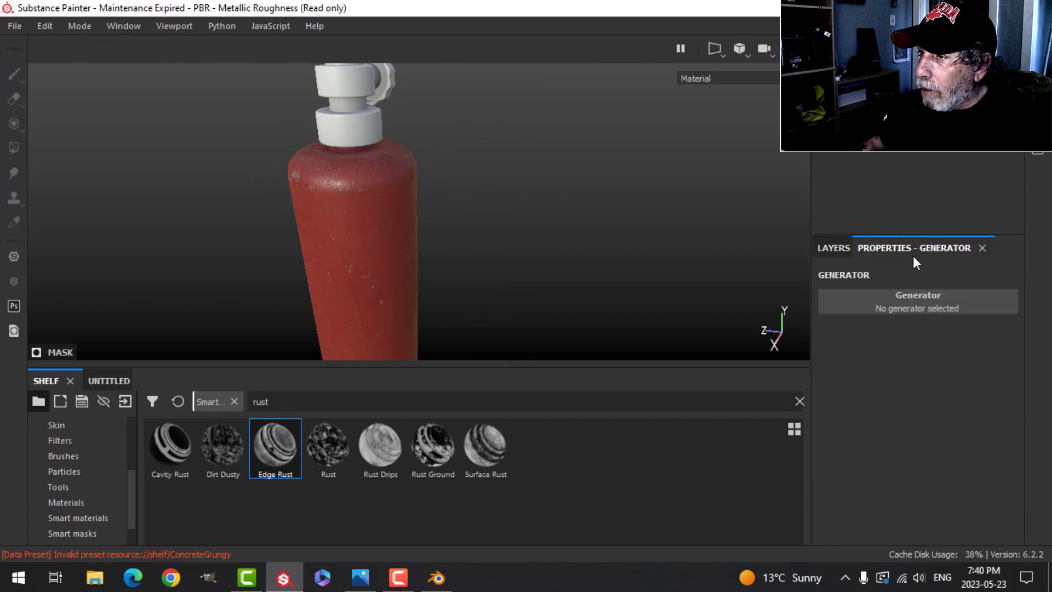
pyautogui.click(914, 298)
pyautogui.click(853, 384)
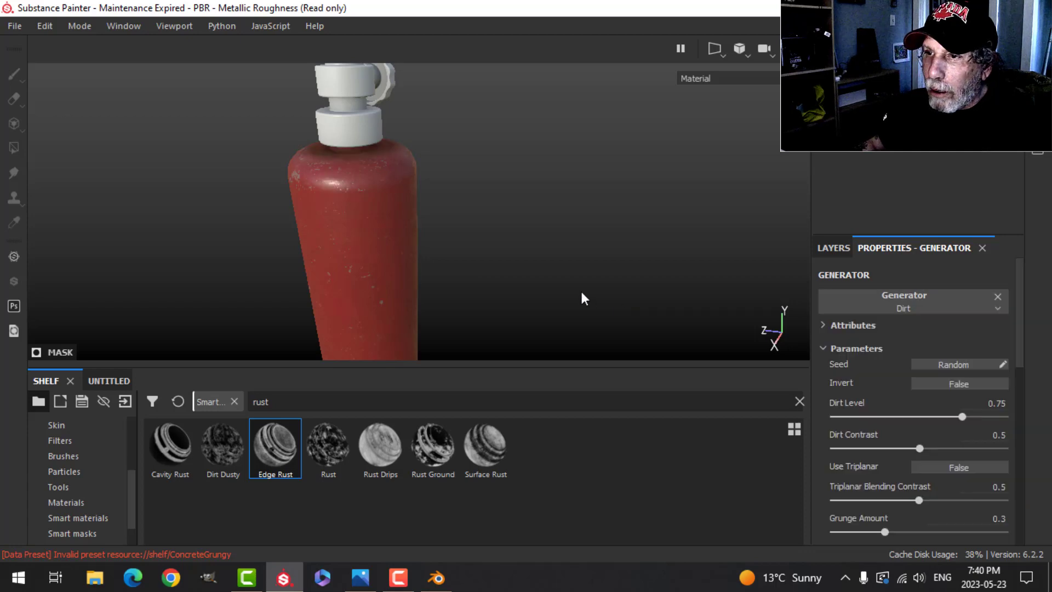
# - Set the Dirt generator's Dirt Level to about 0.63
pyautogui.scroll(3, 580, 291)
pyautogui.keyDown('alt'); pyautogui.moveTo(546, 281); pyautogui.dragTo(538, 296); pyautogui.keyUp('alt')
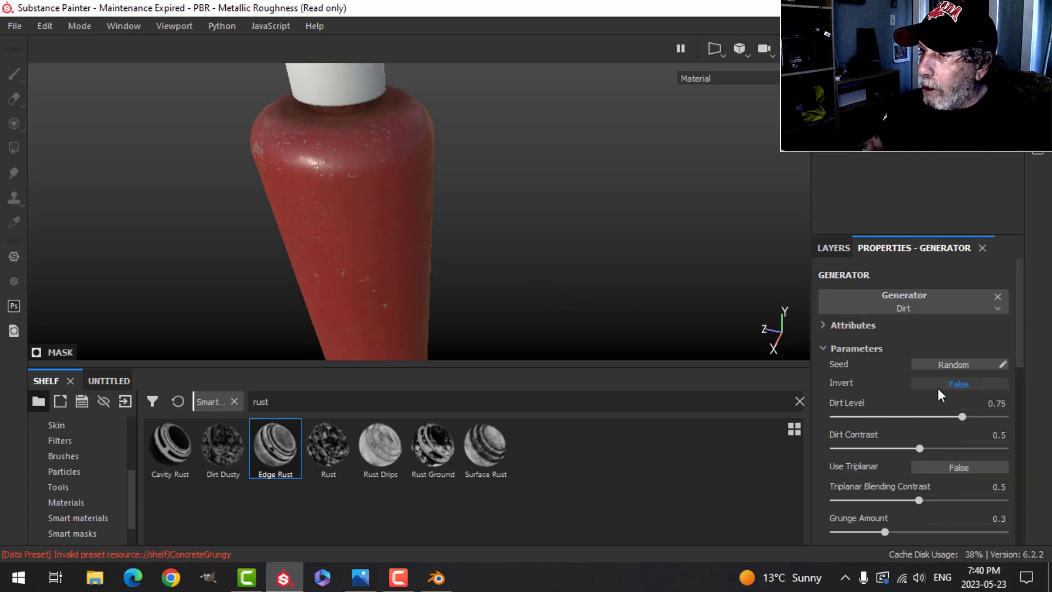
pyautogui.moveTo(961, 416); pyautogui.dragTo(941, 414)
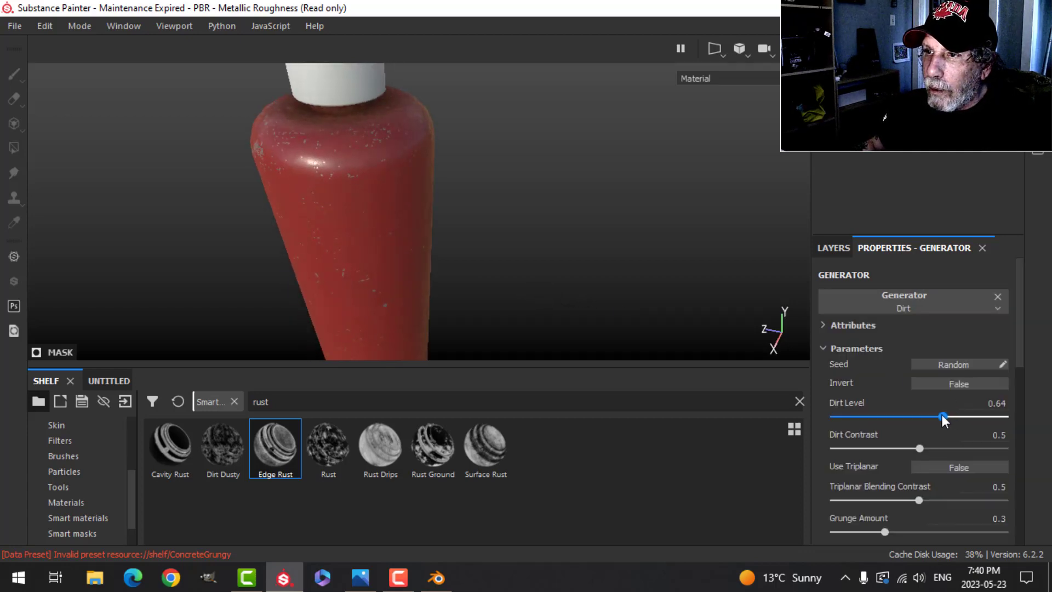
pyautogui.click(835, 248)
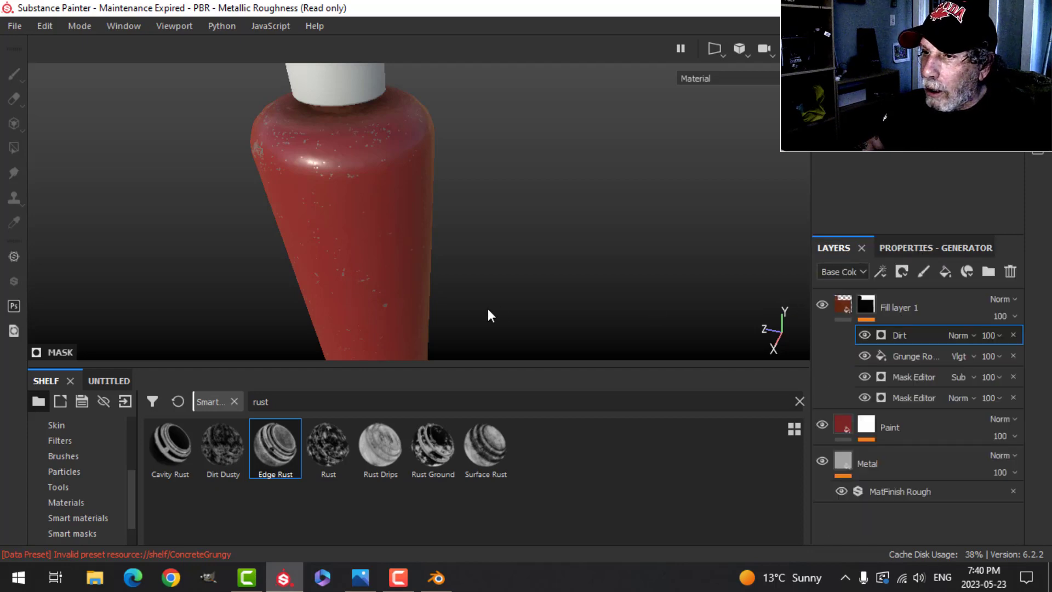
# - Change the Dirt generator's blending mode in the rust mask to Linear dodge (Add)
pyautogui.keyDown('alt'); pyautogui.moveTo(488, 310); pyautogui.dragTo(383, 198); pyautogui.keyUp('alt')
pyautogui.keyDown('alt'); pyautogui.moveTo(392, 260); pyautogui.dragTo(519, 270); pyautogui.keyUp('alt')
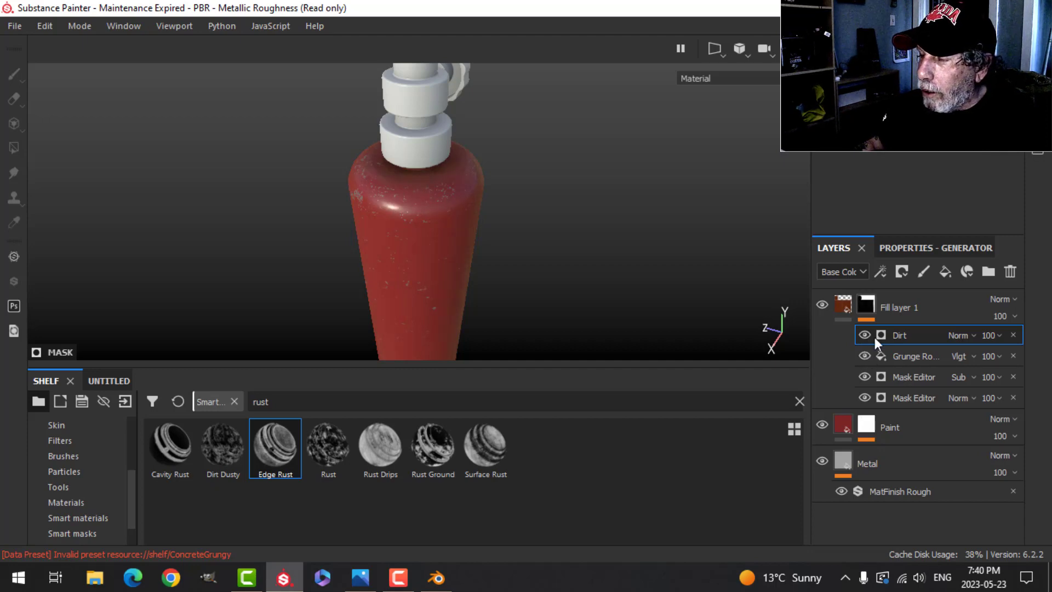
pyautogui.click(962, 334)
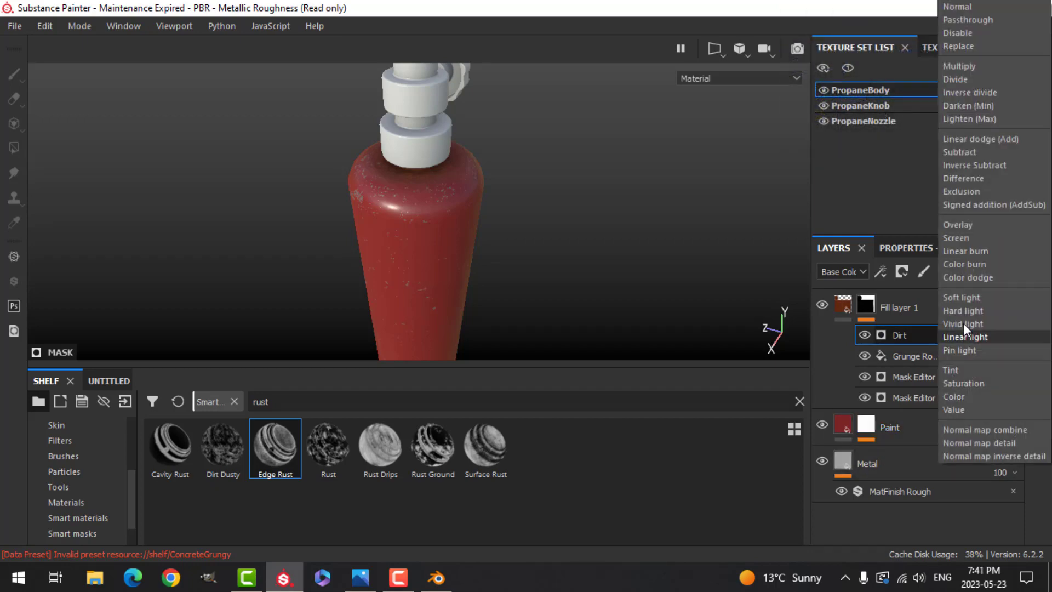
pyautogui.click(959, 139)
pyautogui.scroll(2, 589, 252)
pyautogui.keyDown('alt'); pyautogui.moveTo(585, 260); pyautogui.dragTo(575, 244); pyautogui.keyUp('alt')
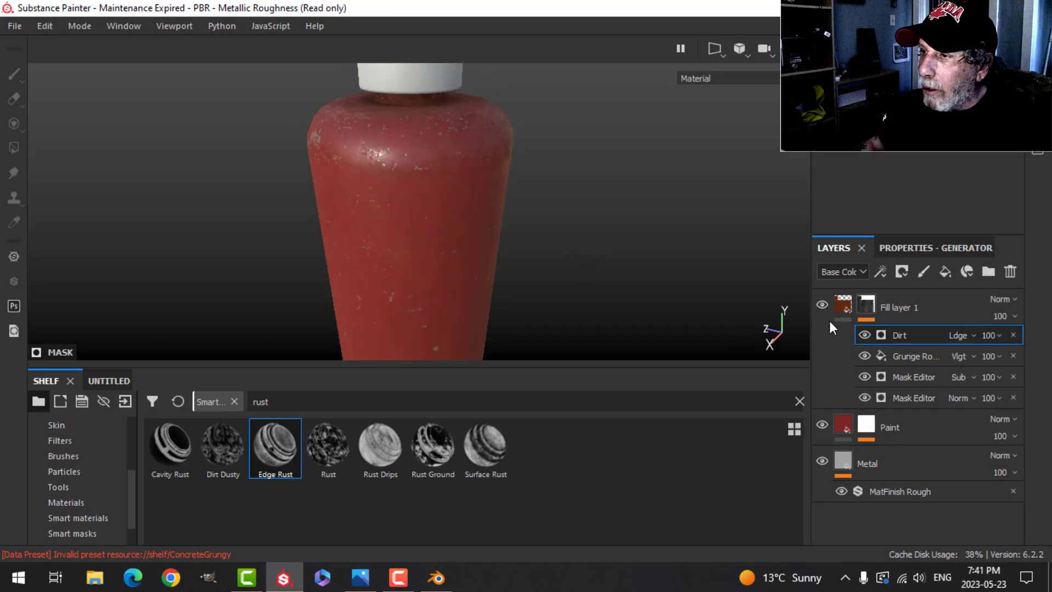
# - Fine-tune the Dirt generator's Dirt Level and set the Grunge Rough Dirty balance in the rust mask to 0.47
pyautogui.click(908, 247)
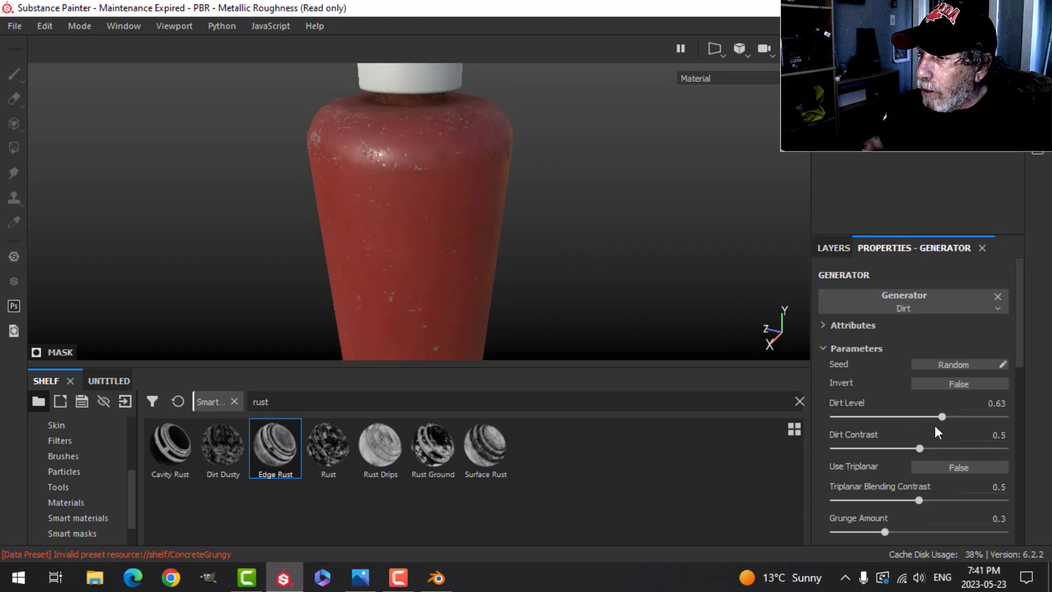
pyautogui.moveTo(945, 418)
pyautogui.mouseDown()
pyautogui.moveTo(934, 417)
pyautogui.moveTo(945, 412)
pyautogui.mouseUp()
pyautogui.click(844, 250)
pyautogui.click(906, 357)
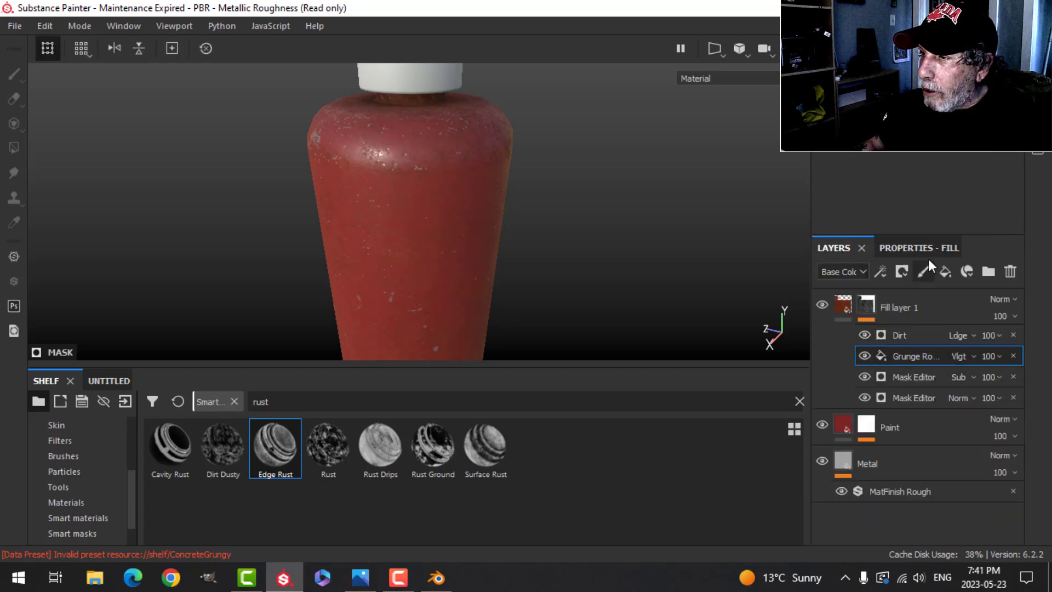
pyautogui.click(927, 249)
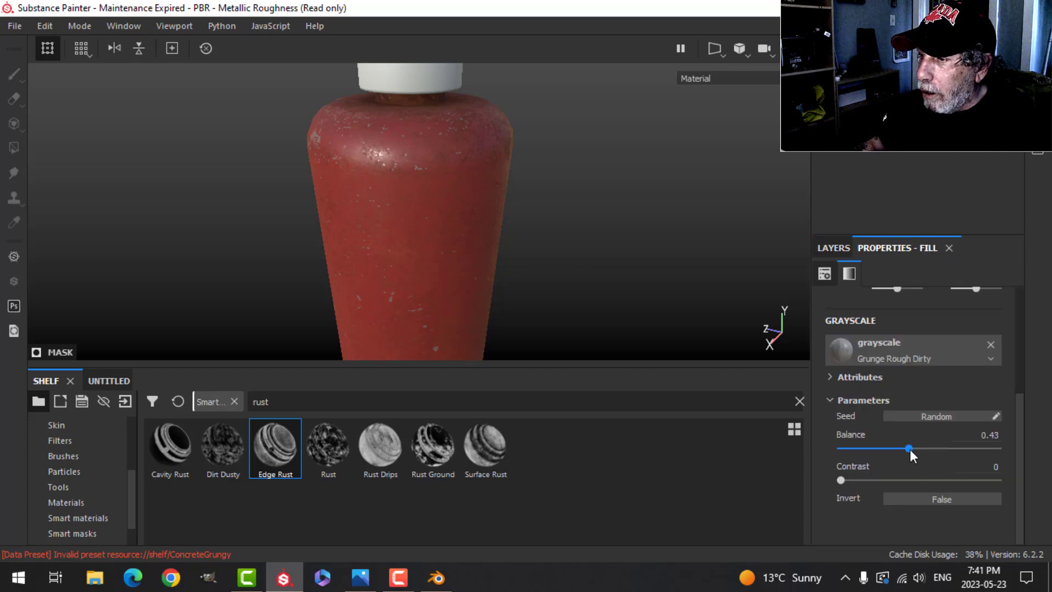
pyautogui.moveTo(910, 449); pyautogui.dragTo(913, 446)
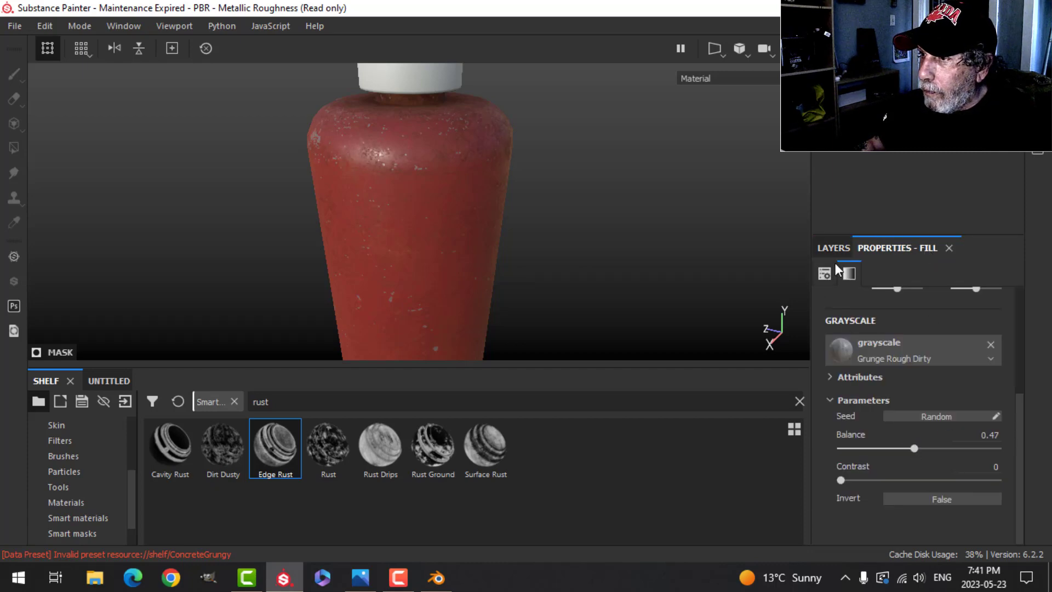
pyautogui.click(834, 247)
pyautogui.keyDown('alt'); pyautogui.moveTo(748, 275); pyautogui.dragTo(645, 305); pyautogui.keyUp('alt')
# - Rename the rust fill layer to "rust/dirt"
pyautogui.click(836, 306)
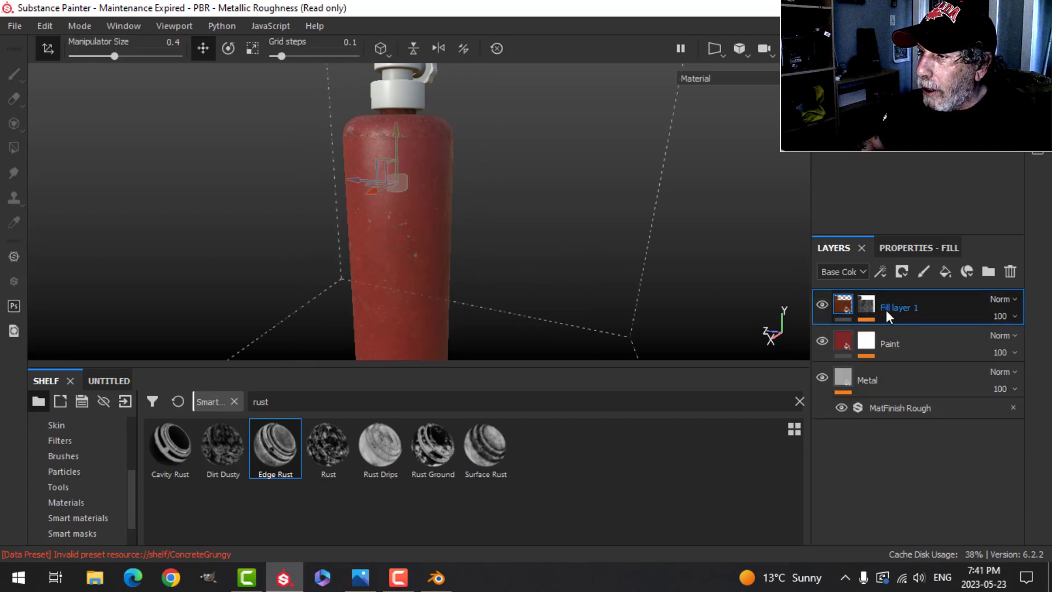
pyautogui.write('rust')
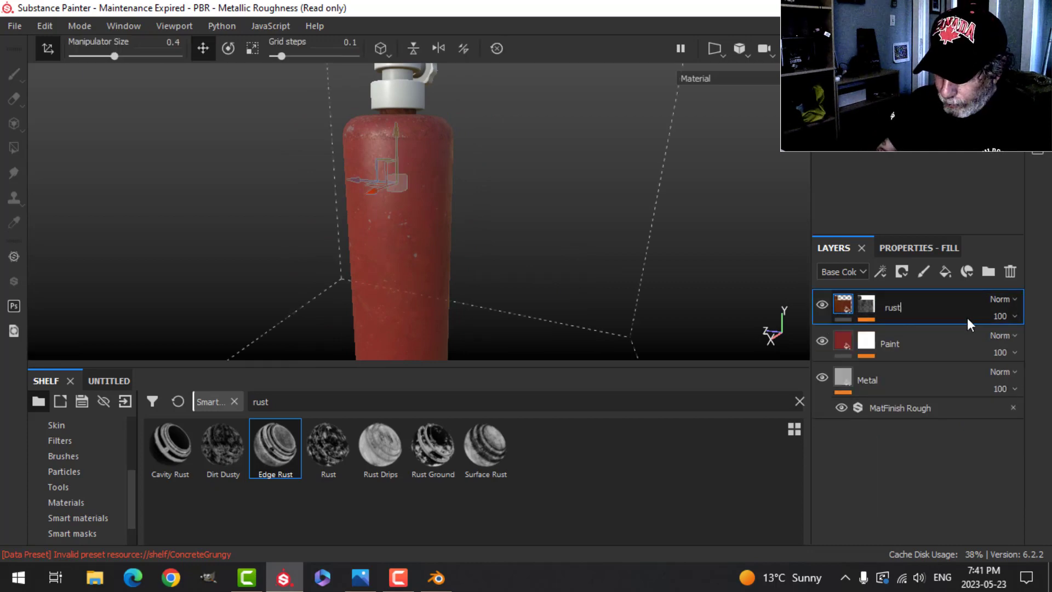
pyautogui.press('Return')
pyautogui.write('/dirt')
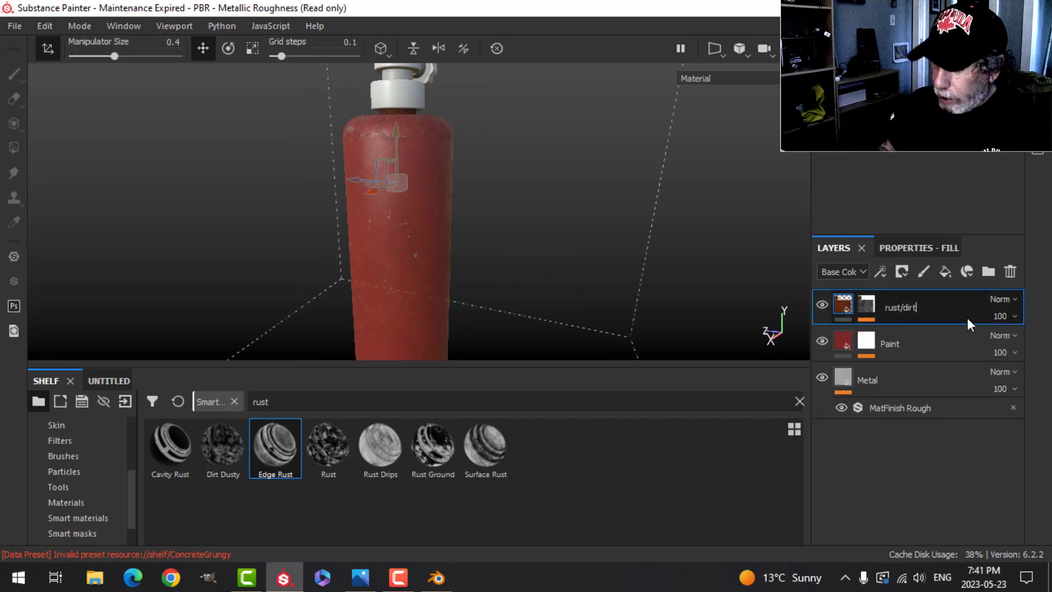
pyautogui.press('Return')
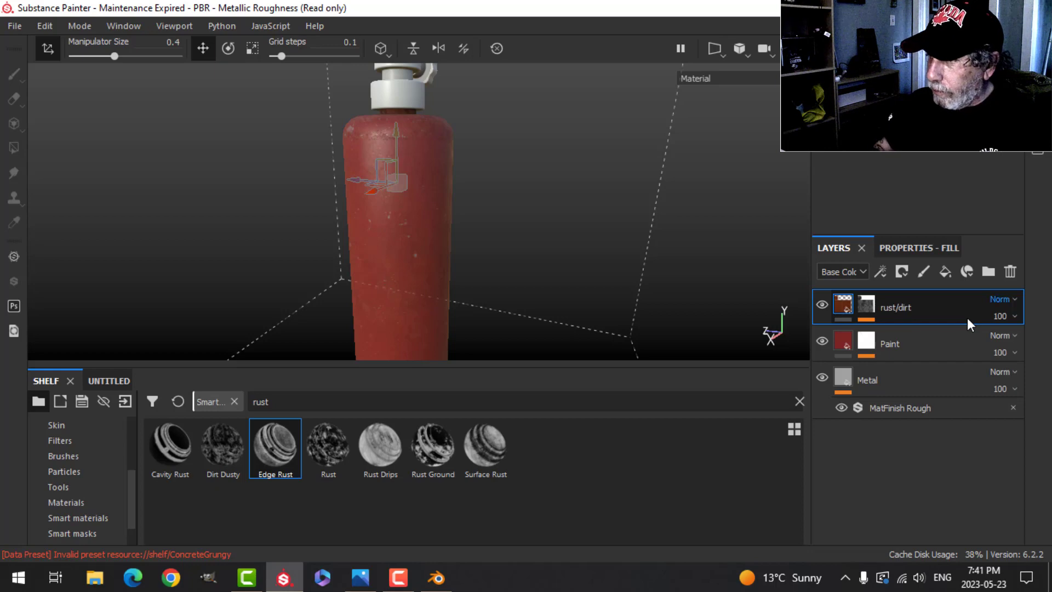
# - Add a new fill layer above rust/dirt and keep only its roughness channel active
pyautogui.click(943, 275)
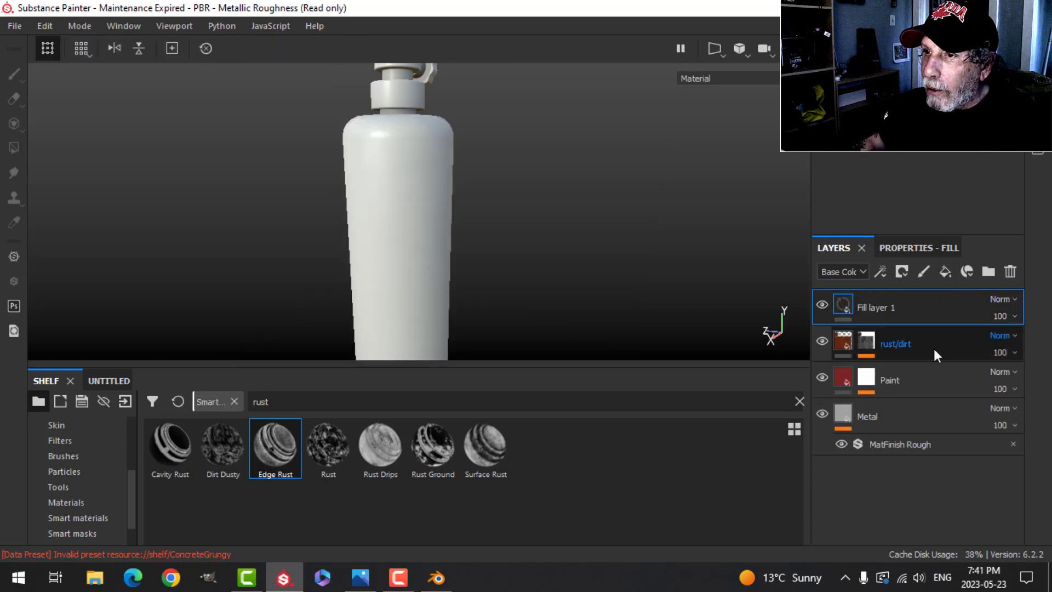
pyautogui.click(912, 248)
pyautogui.click(984, 343)
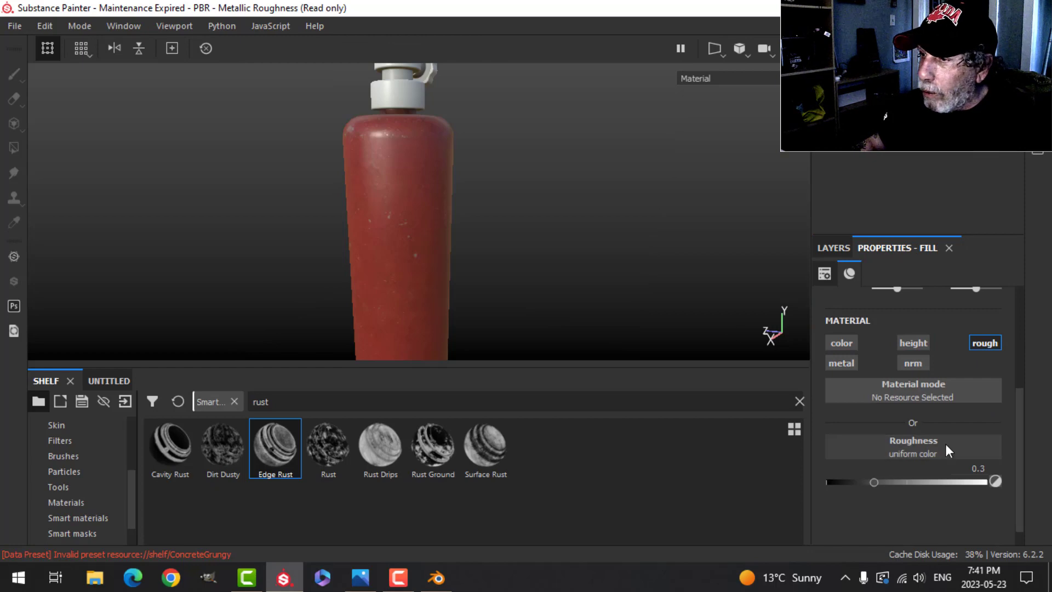
# - Set the new fill layer's roughness to 0.2
pyautogui.moveTo(877, 482)
pyautogui.mouseDown()
pyautogui.moveTo(959, 482)
pyautogui.moveTo(872, 483)
pyautogui.mouseUp()
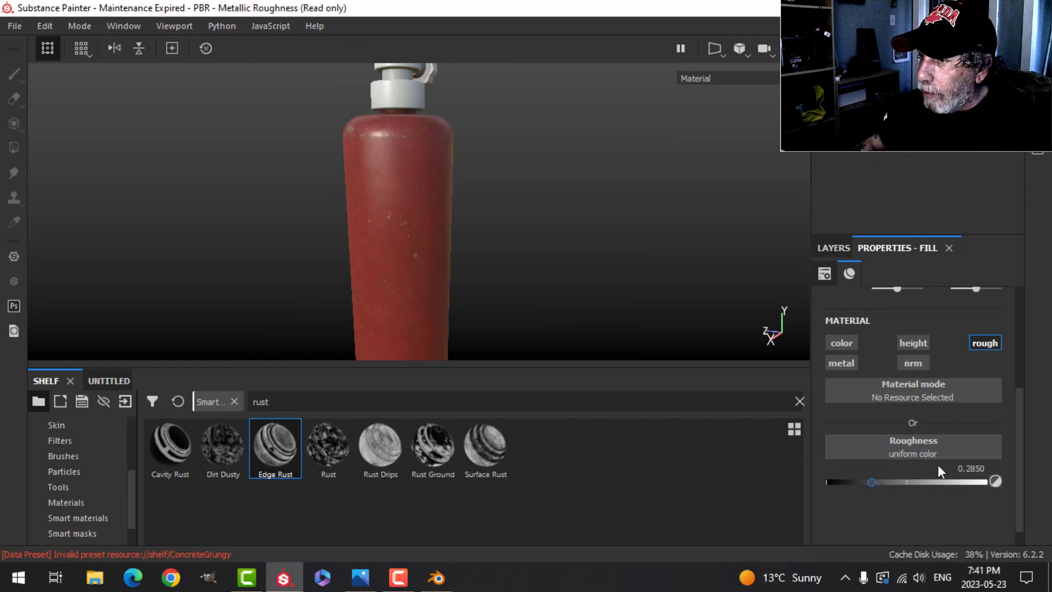
pyautogui.click(971, 468)
pyautogui.write('0')
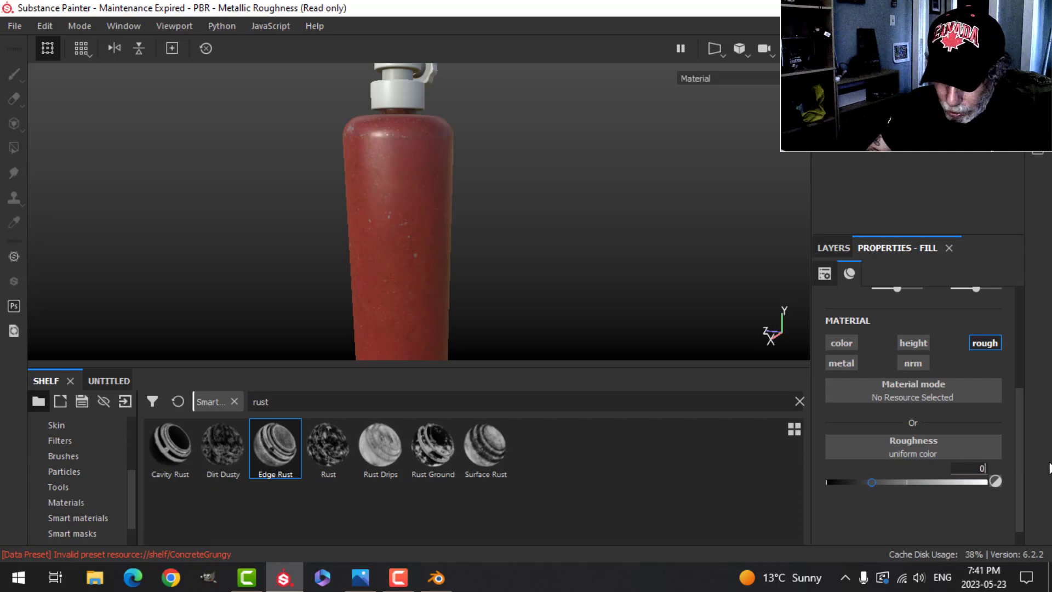
pyautogui.write('.2')
pyautogui.press('Return')
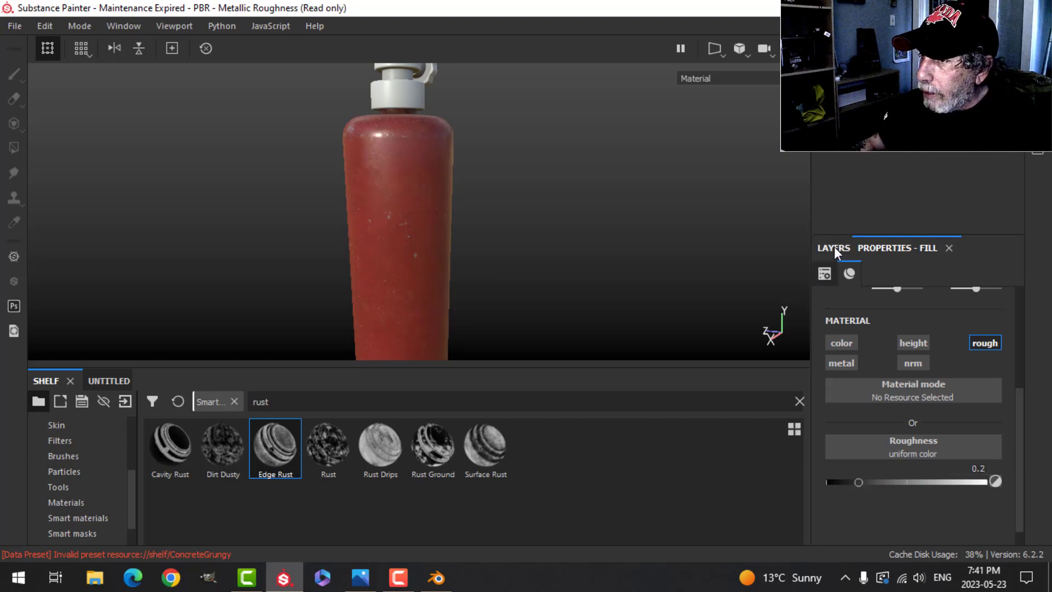
# - Add a black mask to the roughness-only fill layer
pyautogui.click(834, 248)
pyautogui.click(902, 272)
pyautogui.click(912, 311)
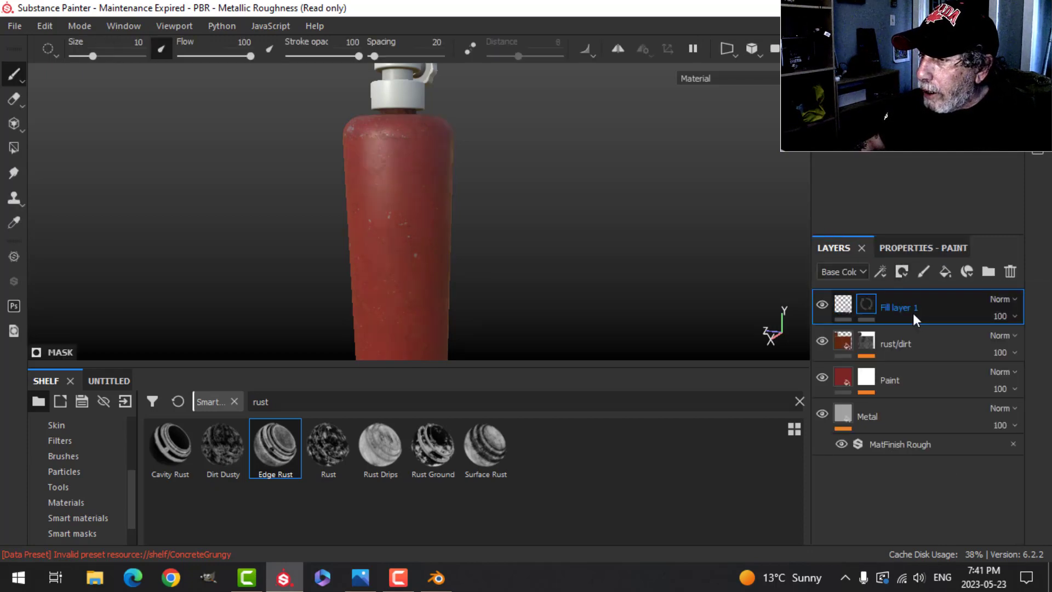
# - Add a fill to the roughness layer's mask and assign Grunge Map 007 as its grayscale texture
pyautogui.rightClick(867, 299)
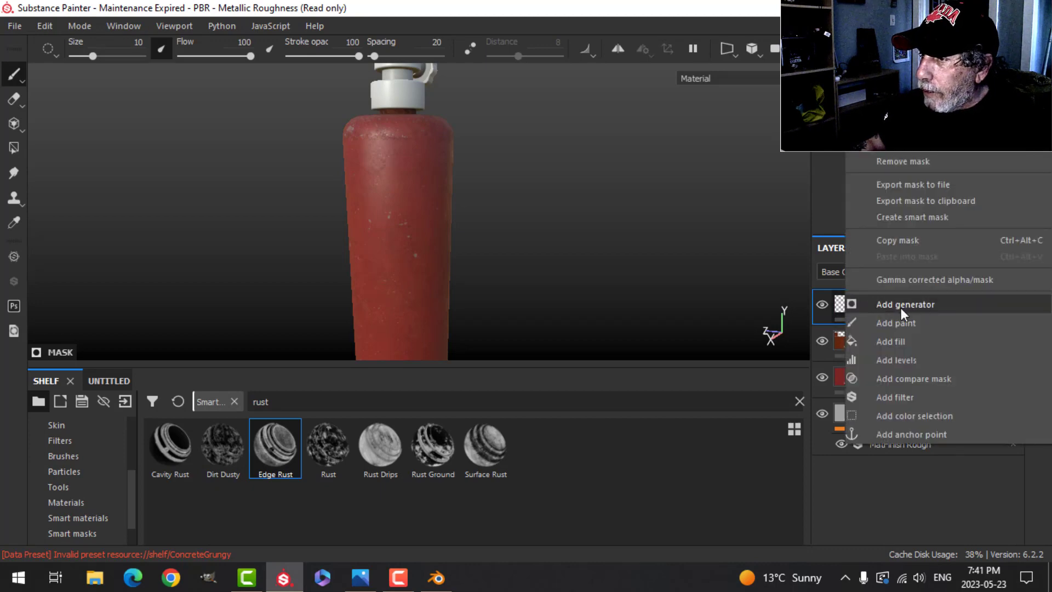
pyautogui.click(905, 341)
pyautogui.click(909, 248)
pyautogui.click(906, 347)
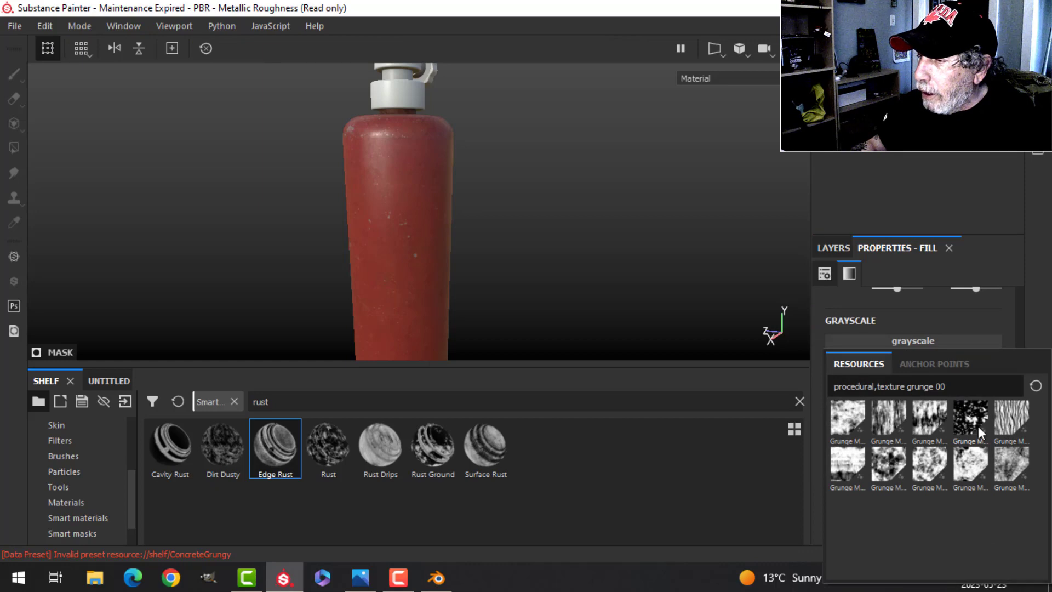
pyautogui.click(889, 468)
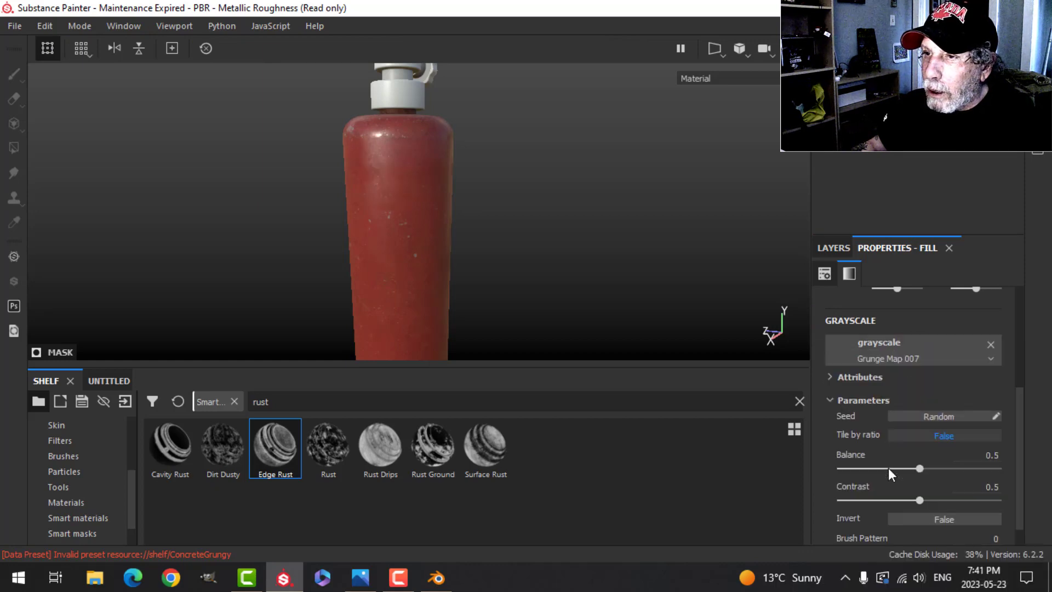
# - Display only the roughness layer's mask in the viewport and examine how the grunge covers the cylinder body
pyautogui.scroll(3, 577, 202)
pyautogui.keyDown('alt'); pyautogui.moveTo(559, 232); pyautogui.dragTo(551, 237); pyautogui.keyUp('alt')
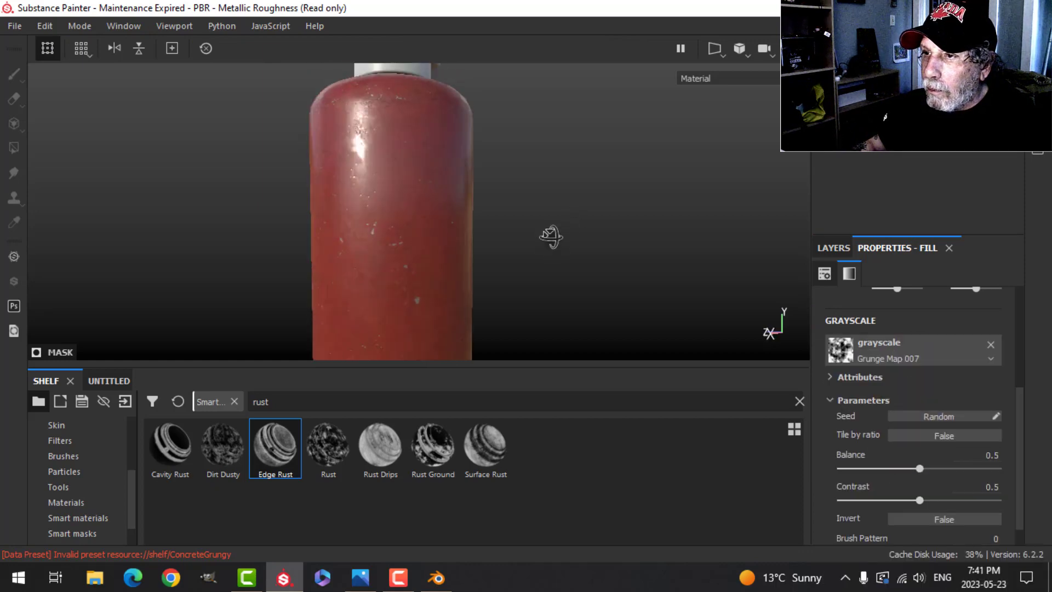
pyautogui.click(766, 78)
pyautogui.click(698, 182)
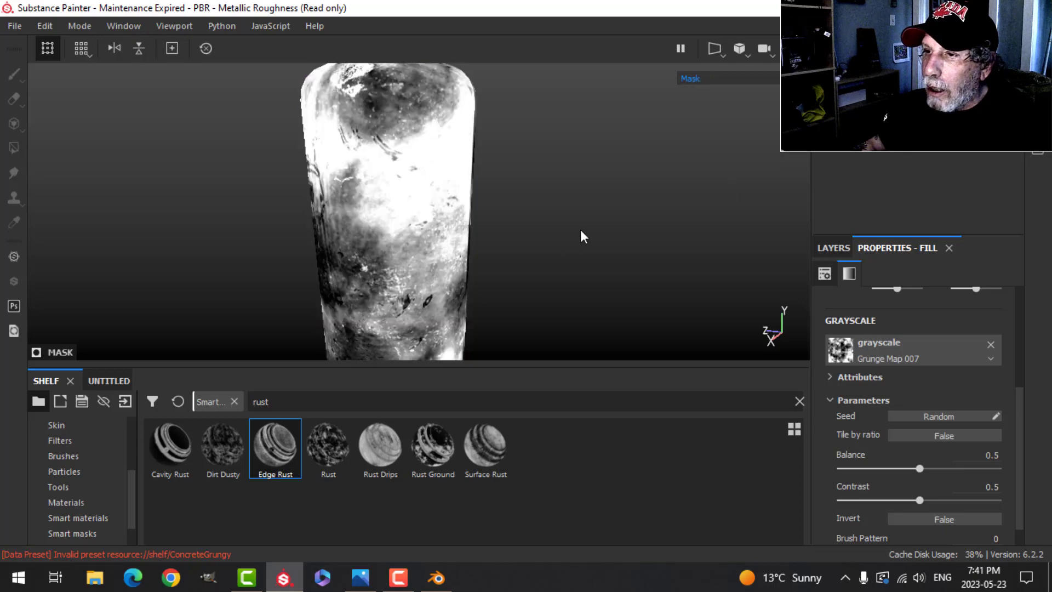
pyautogui.scroll(-2, 493, 271)
pyautogui.keyDown('alt'); pyautogui.moveTo(494, 272); pyautogui.dragTo(294, 262); pyautogui.keyUp('alt')
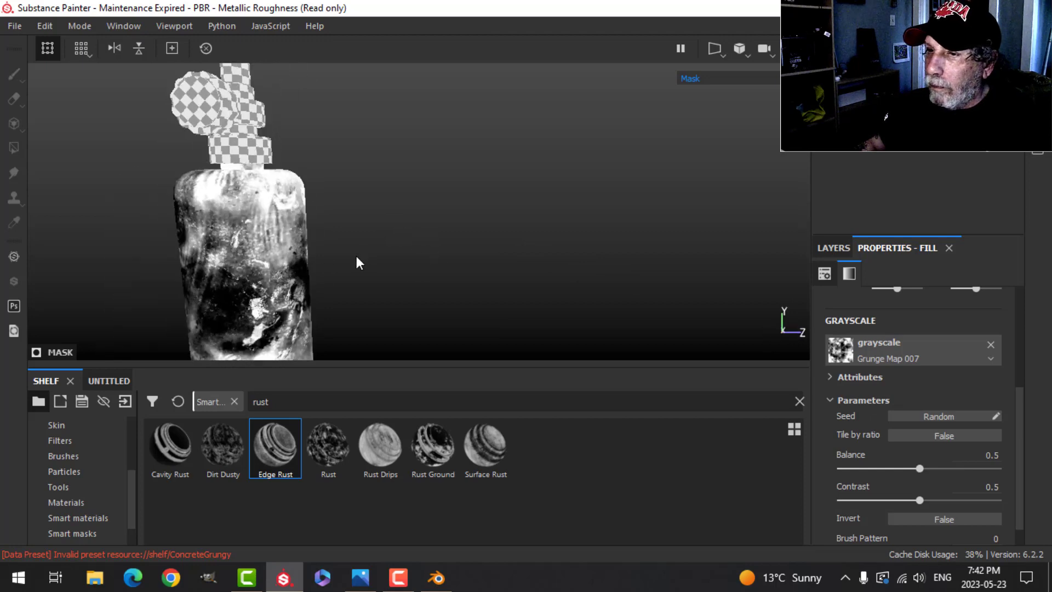
pyautogui.moveTo(357, 263)
pyautogui.keyDown('alt'); pyautogui.mouseDown()
pyautogui.moveTo(303, 273)
pyautogui.moveTo(355, 252)
pyautogui.mouseUp(); pyautogui.keyUp('alt')
# - Set the Grunge Map 007 mask fill to tri-planar projection with a UV scale of 2
pyautogui.scroll(3, 896, 357)
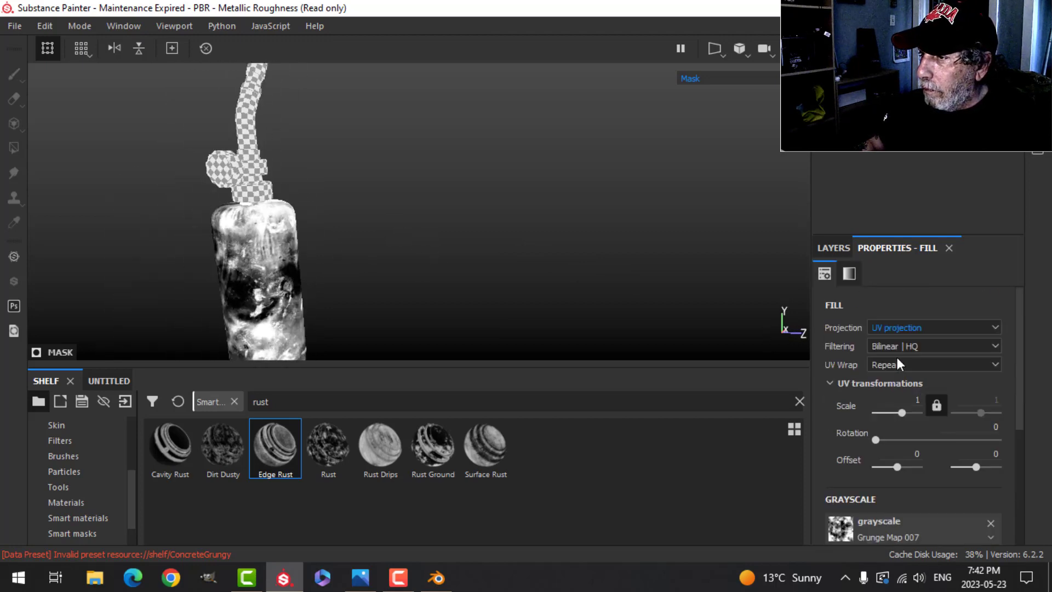
pyautogui.click(902, 325)
pyautogui.click(901, 358)
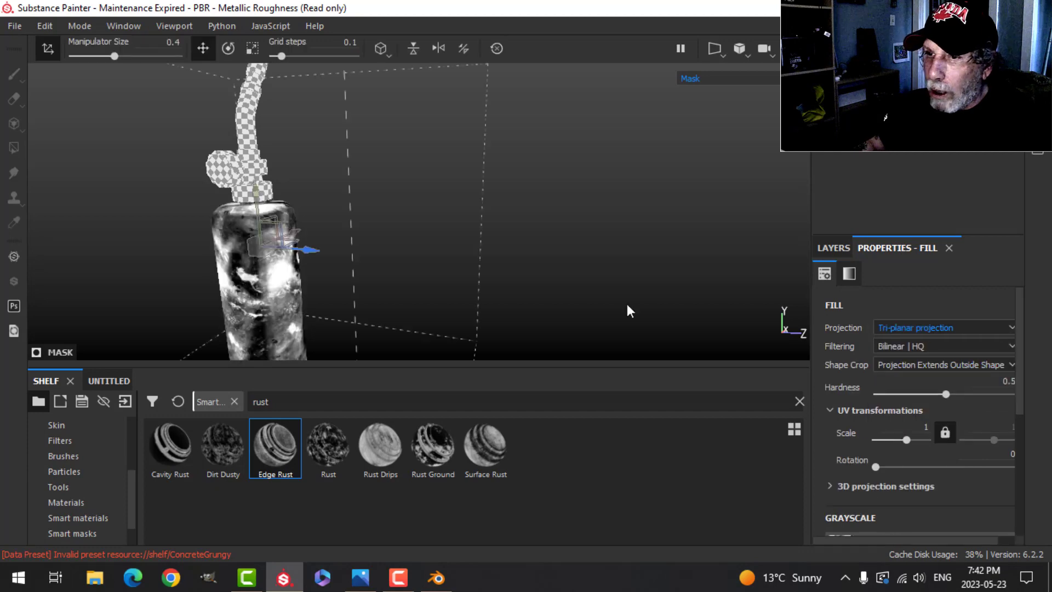
pyautogui.keyDown('alt'); pyautogui.moveTo(629, 310); pyautogui.dragTo(486, 283); pyautogui.keyUp('alt')
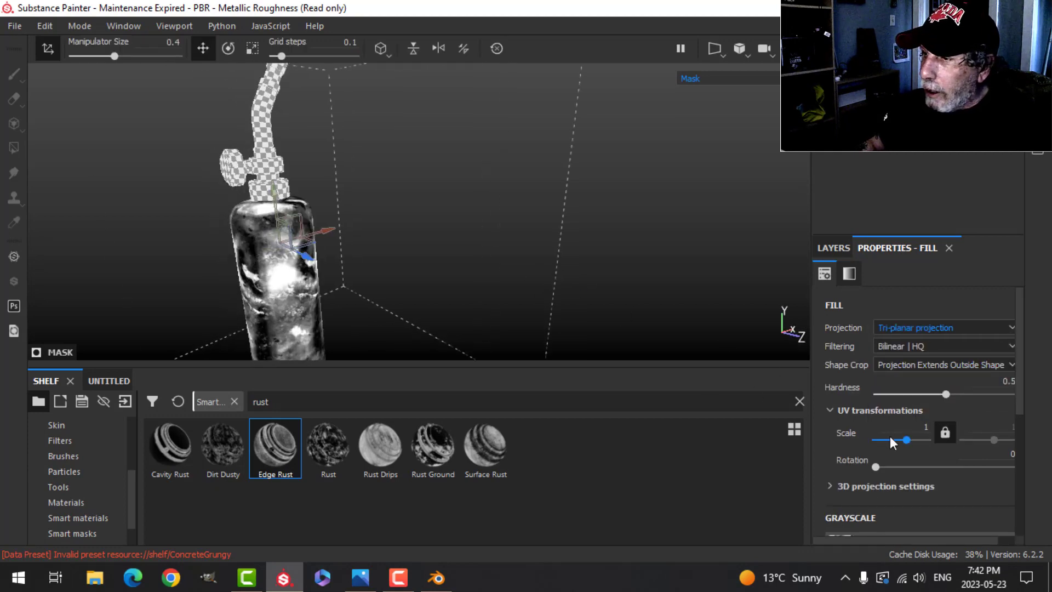
pyautogui.moveTo(912, 427); pyautogui.dragTo(961, 425)
pyautogui.write('2')
pyautogui.press('Return')
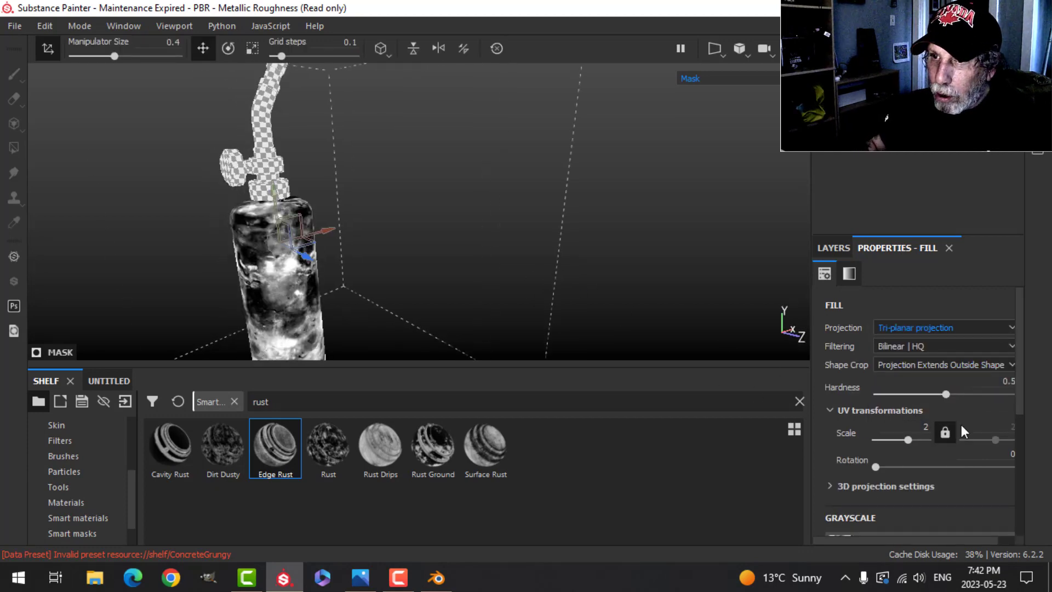
# - Return the viewport to the full material display and select the roughness fill layer itself
pyautogui.click(827, 248)
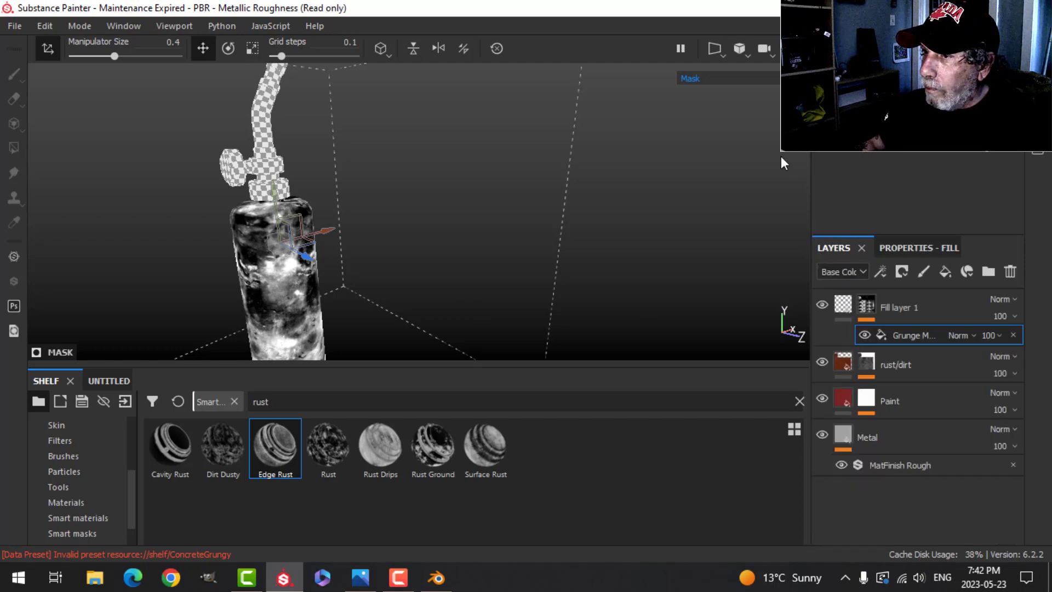
pyautogui.press('m')
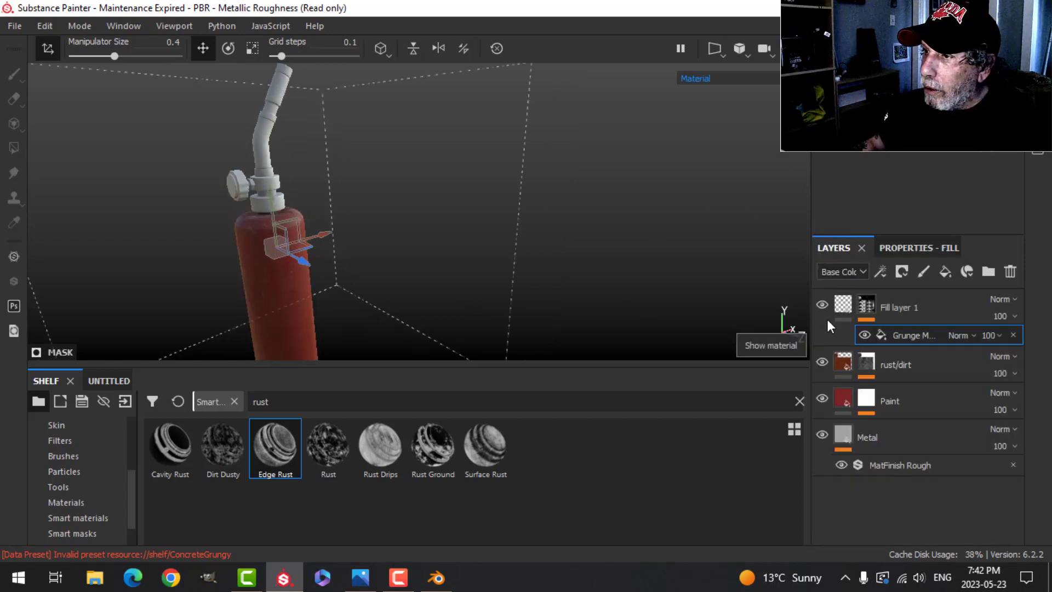
pyautogui.click(843, 305)
pyautogui.keyDown('alt'); pyautogui.moveTo(439, 263); pyautogui.dragTo(345, 280); pyautogui.keyUp('alt')
pyautogui.keyDown('alt'); pyautogui.moveTo(345, 281); pyautogui.dragTo(534, 244, button='middle'); pyautogui.keyUp('alt')
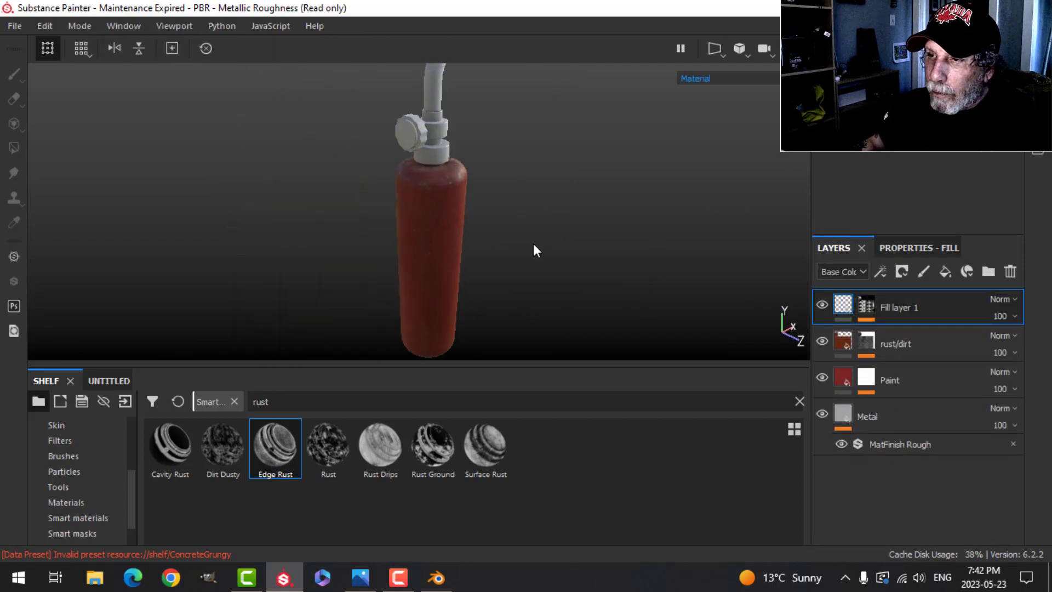
pyautogui.keyDown('alt'); pyautogui.moveTo(534, 245); pyautogui.dragTo(472, 211); pyautogui.keyUp('alt')
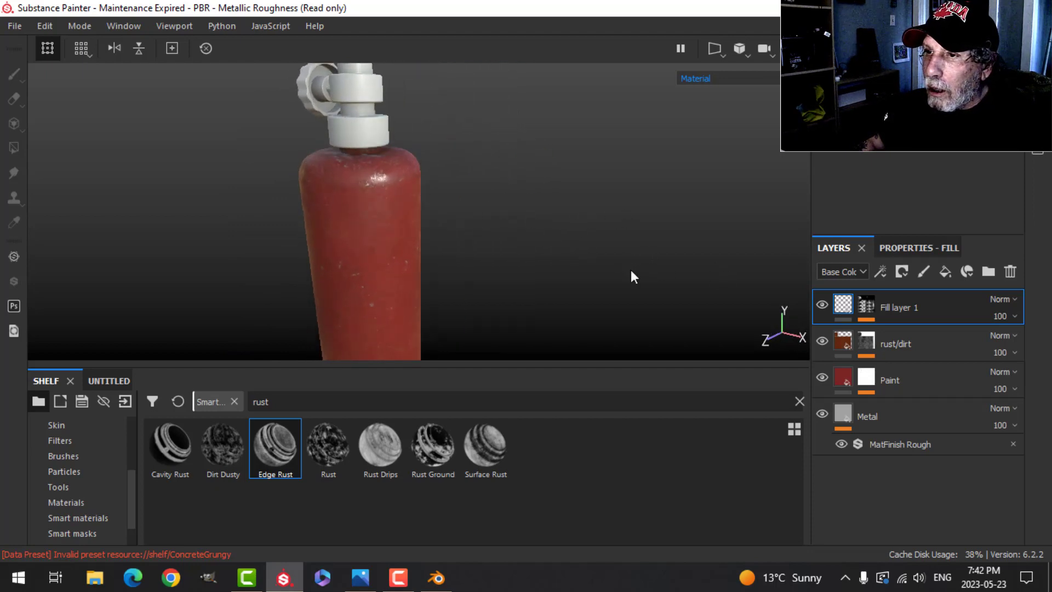
# - Toggle the roughness fill layer's visibility and compare the cylinder's surface reflections from several sides
pyautogui.keyDown('alt'); pyautogui.moveTo(522, 234); pyautogui.dragTo(550, 235, button='middle'); pyautogui.keyUp('alt')
pyautogui.scroll(4, 547, 236)
pyautogui.keyDown('alt'); pyautogui.moveTo(543, 238); pyautogui.dragTo(518, 243); pyautogui.keyUp('alt')
pyautogui.click(822, 304)
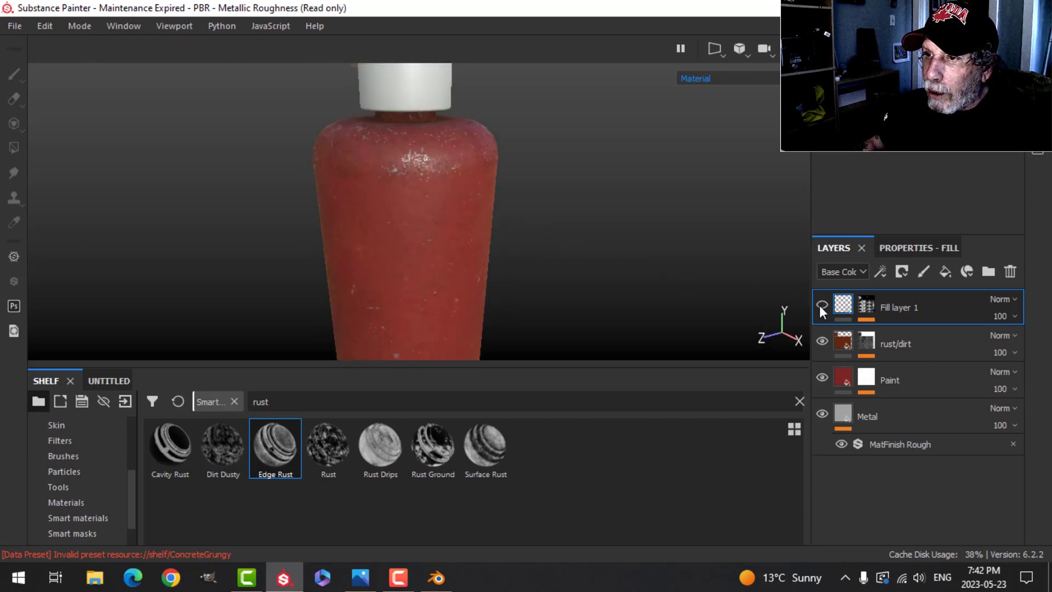
pyautogui.keyDown('alt'); pyautogui.moveTo(576, 299); pyautogui.dragTo(429, 244); pyautogui.keyUp('alt')
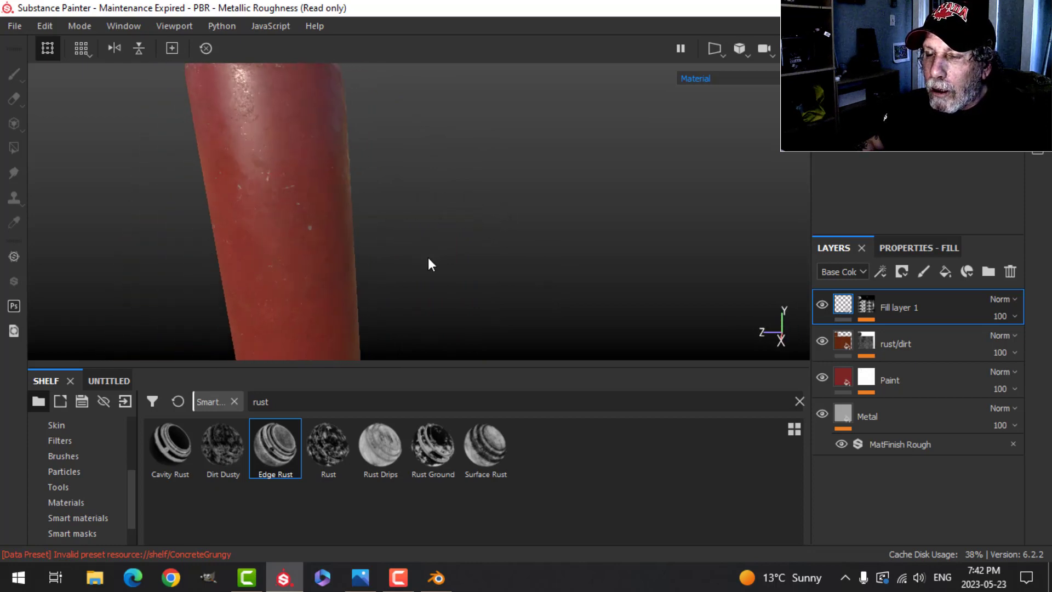
pyautogui.scroll(-4, 430, 265)
pyautogui.keyDown('alt'); pyautogui.moveTo(430, 266); pyautogui.dragTo(568, 251, button='middle'); pyautogui.keyUp('alt')
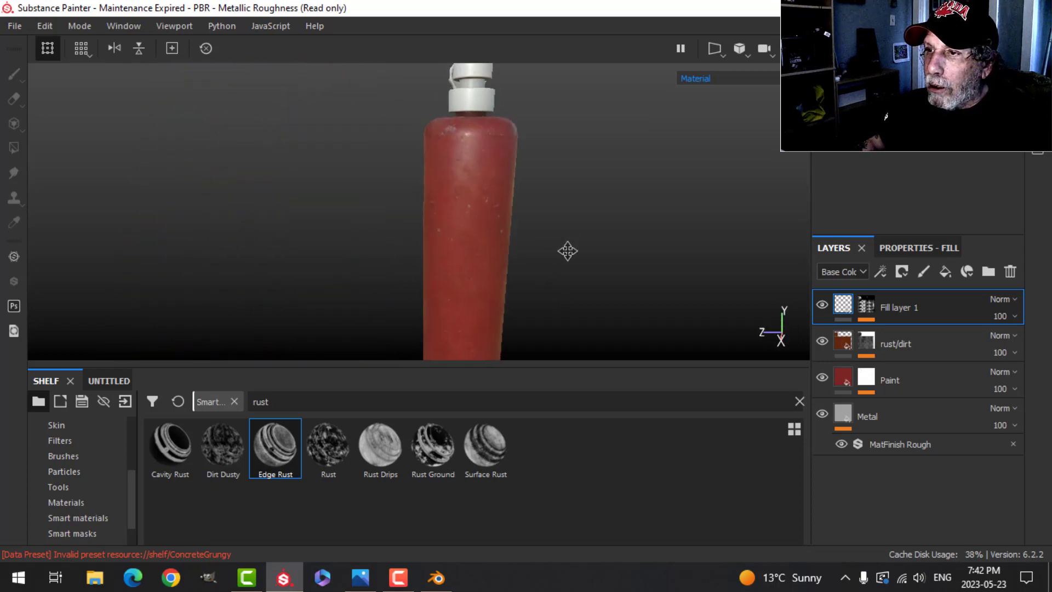
# - Rename the roughness fill layer as "Rougness Variation"
pyautogui.doubleClick(915, 308)
pyautogui.write('Ro')
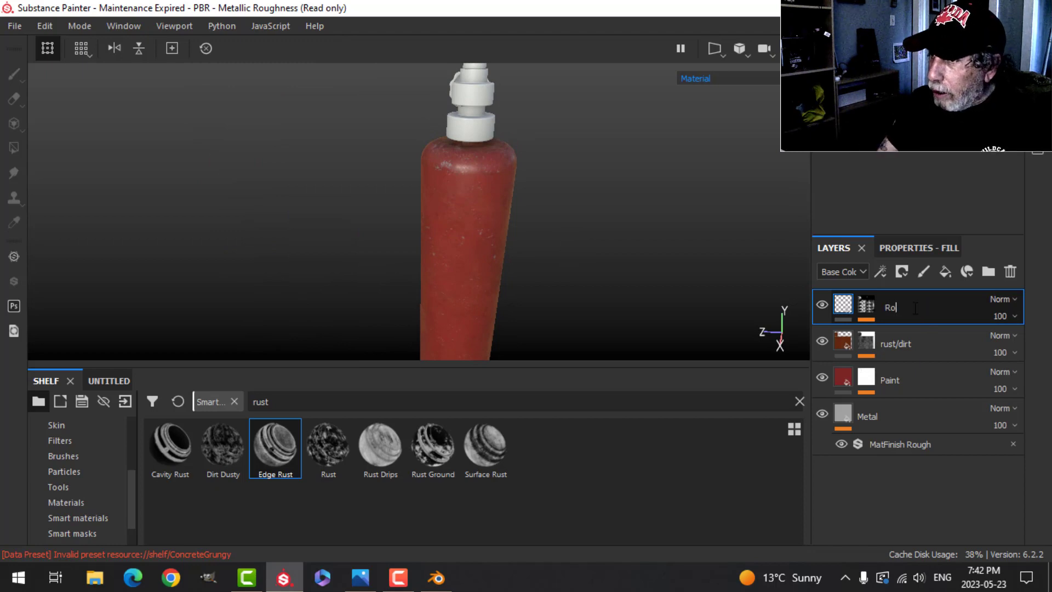
pyautogui.write('ugness Variation')
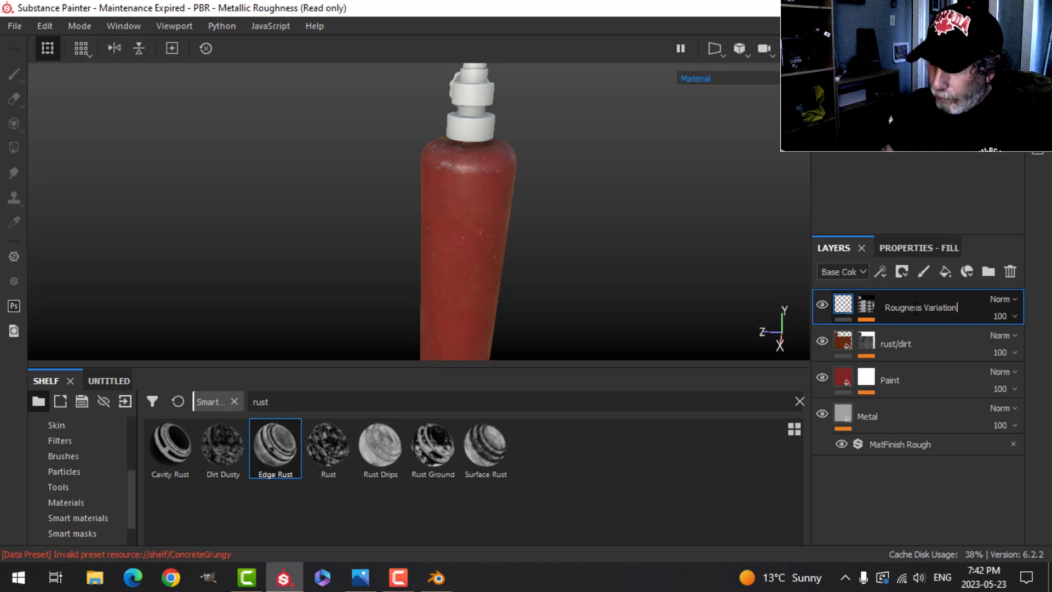
pyautogui.press('Return')
pyautogui.keyDown('alt'); pyautogui.moveTo(617, 257); pyautogui.dragTo(542, 239); pyautogui.keyUp('alt')
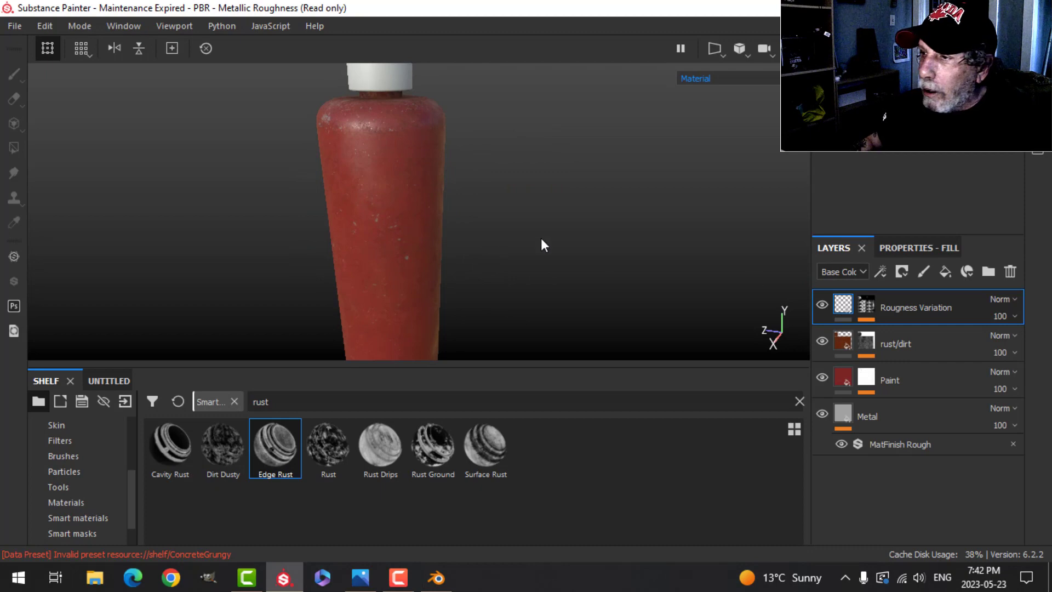
# - Add a new fill layer above Rougness Variation and give it a black mask
pyautogui.click(943, 271)
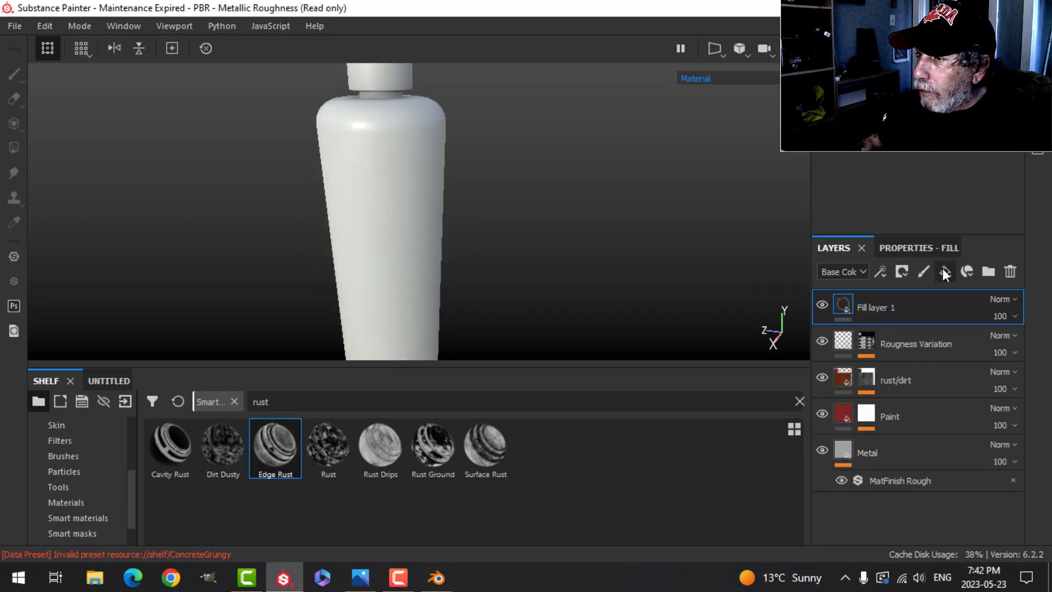
pyautogui.click(909, 270)
pyautogui.click(919, 304)
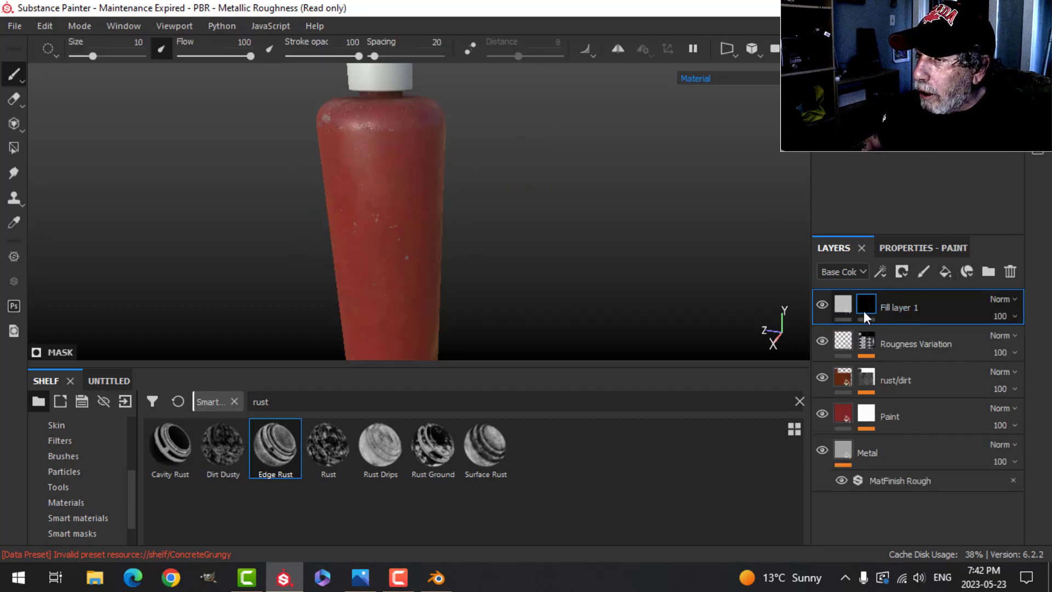
# - Keep only the new fill layer's height channel active and set its height to 0.1
pyautogui.click(844, 310)
pyautogui.click(910, 248)
pyautogui.scroll(-3, 941, 383)
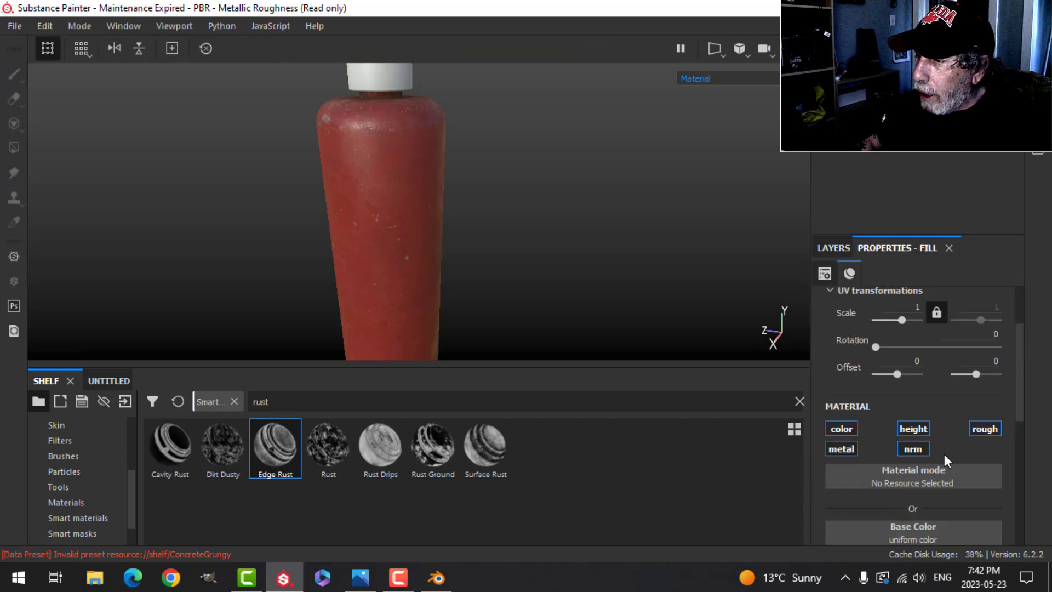
pyautogui.click(921, 430)
pyautogui.scroll(-2, 964, 433)
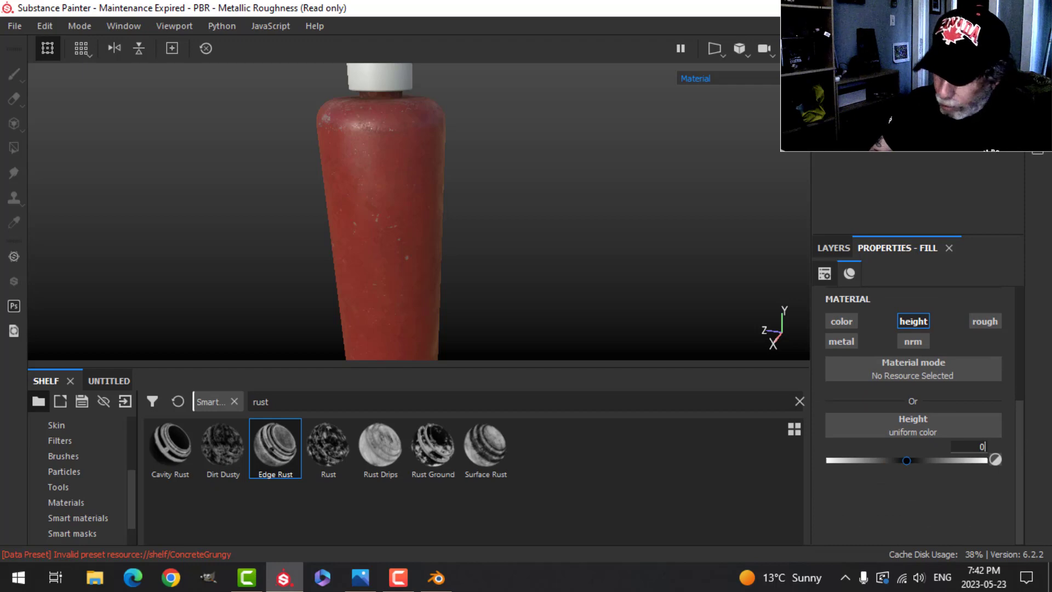
pyautogui.press('Return')
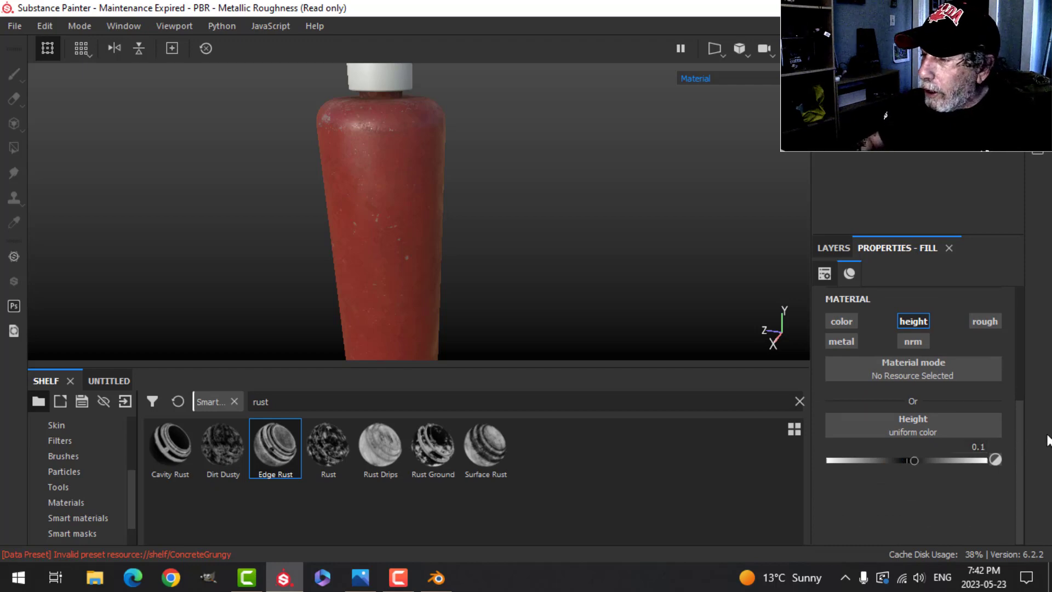
# - Add a fill to the height-only layer's black mask
pyautogui.click(834, 247)
pyautogui.click(864, 307)
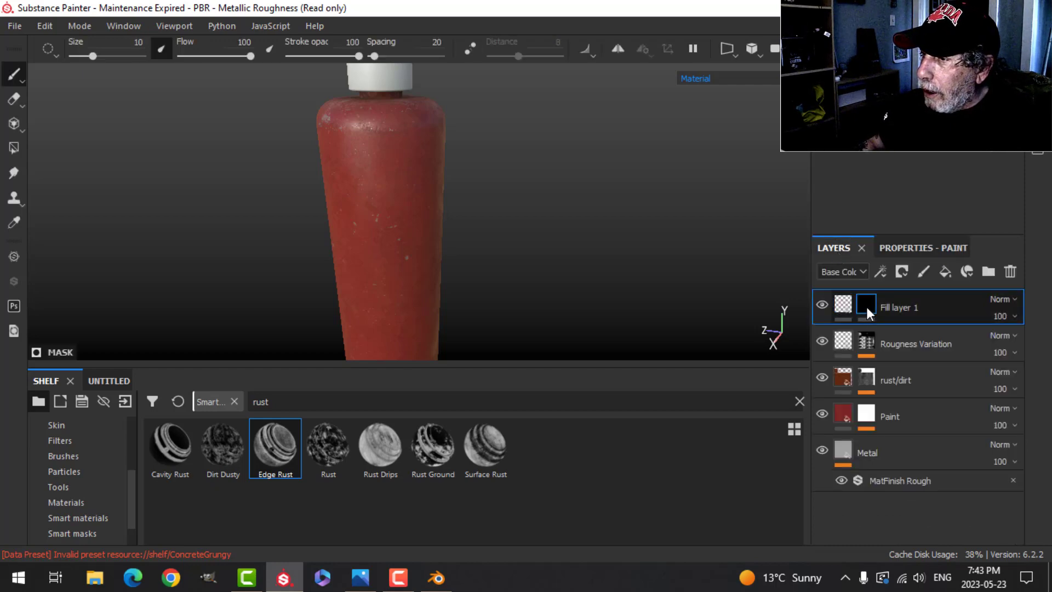
pyautogui.rightClick(867, 306)
pyautogui.click(899, 337)
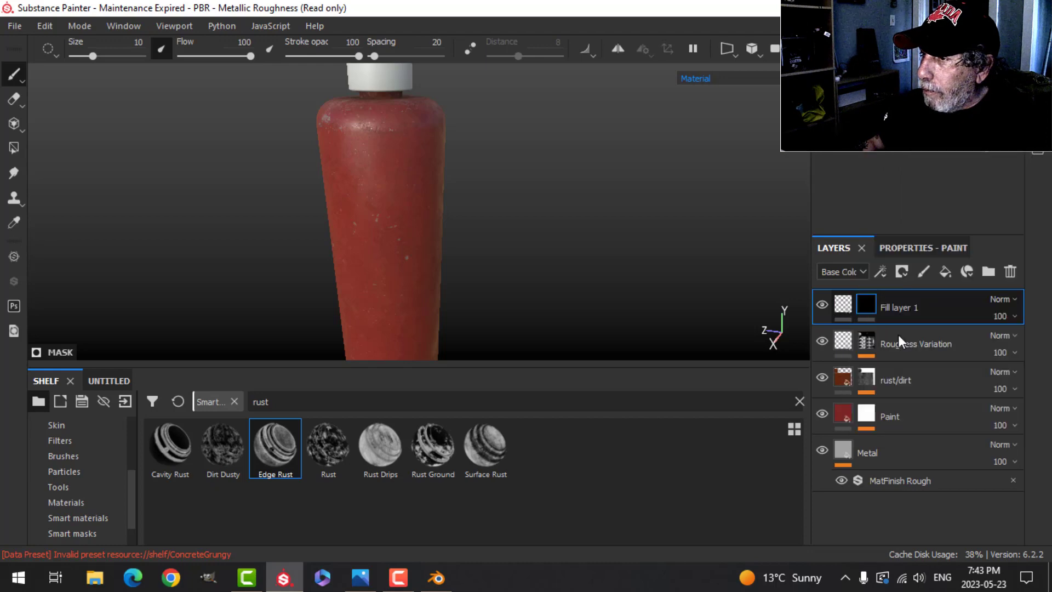
# - Search the grayscale textures for "bw" and assign BnW Spots 1 to the height layer's mask fill
pyautogui.click(919, 249)
pyautogui.click(922, 349)
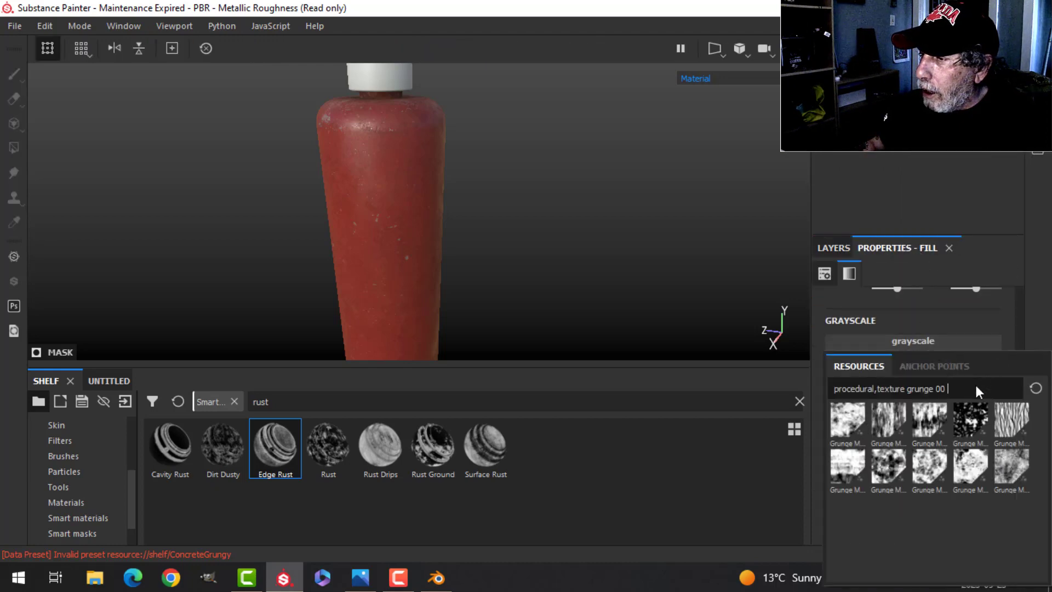
pyautogui.press('BackSpace')
pyautogui.press('BackSpace')
pyautogui.press('BackSpace')
pyautogui.press('BackSpace')
pyautogui.press('BackSpace')
pyautogui.press('BackSpace')
pyautogui.press('BackSpace')
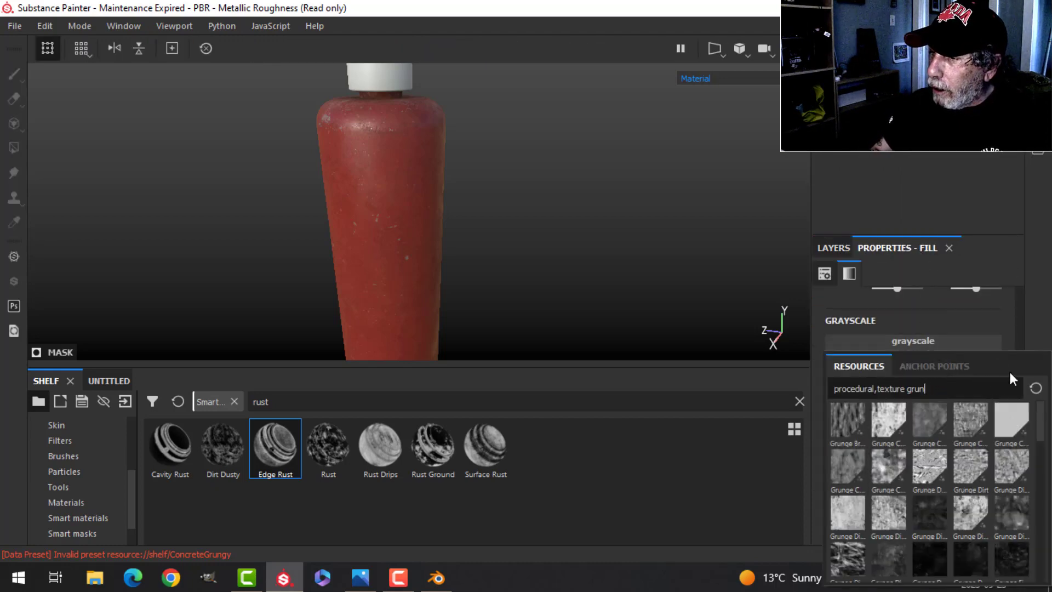
pyautogui.press('BackSpace')
pyautogui.press('BackSpace')
pyautogui.write('black')
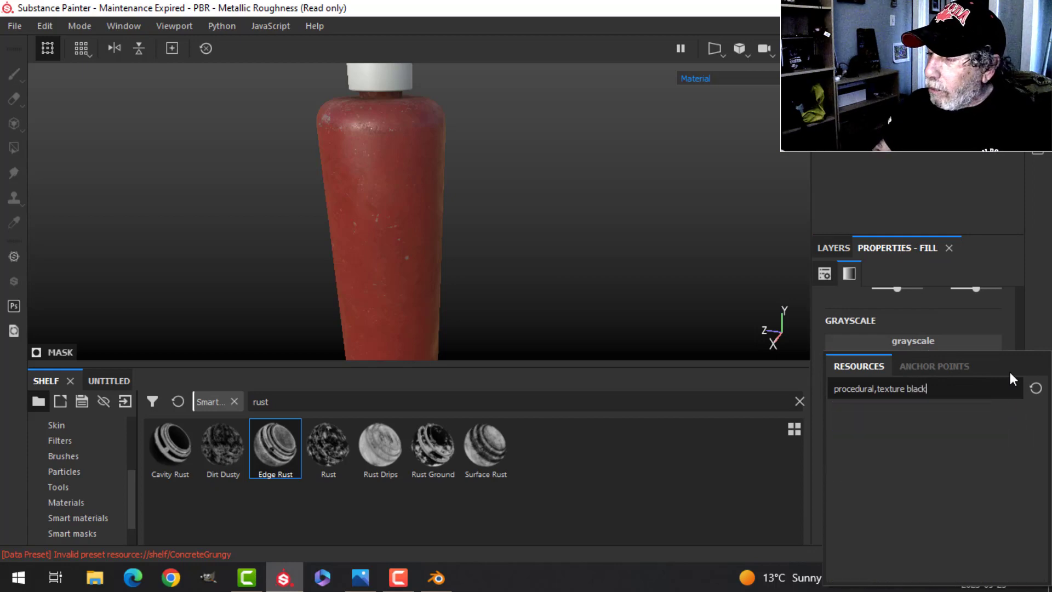
pyautogui.press('BackSpace')
pyautogui.press('BackSpace')
pyautogui.press('BackSpace')
pyautogui.press('BackSpace')
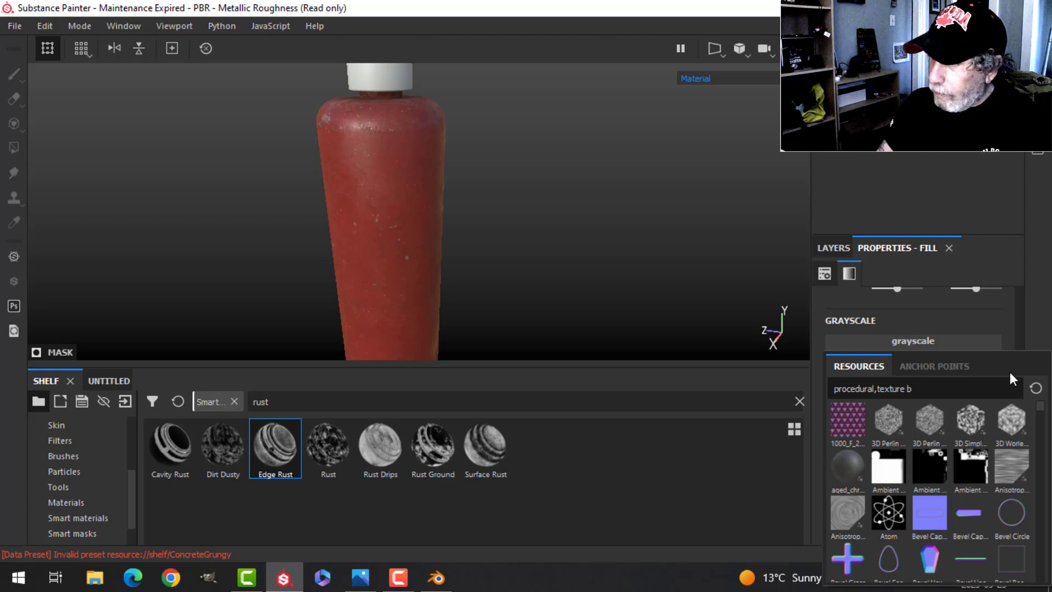
pyautogui.write('w')
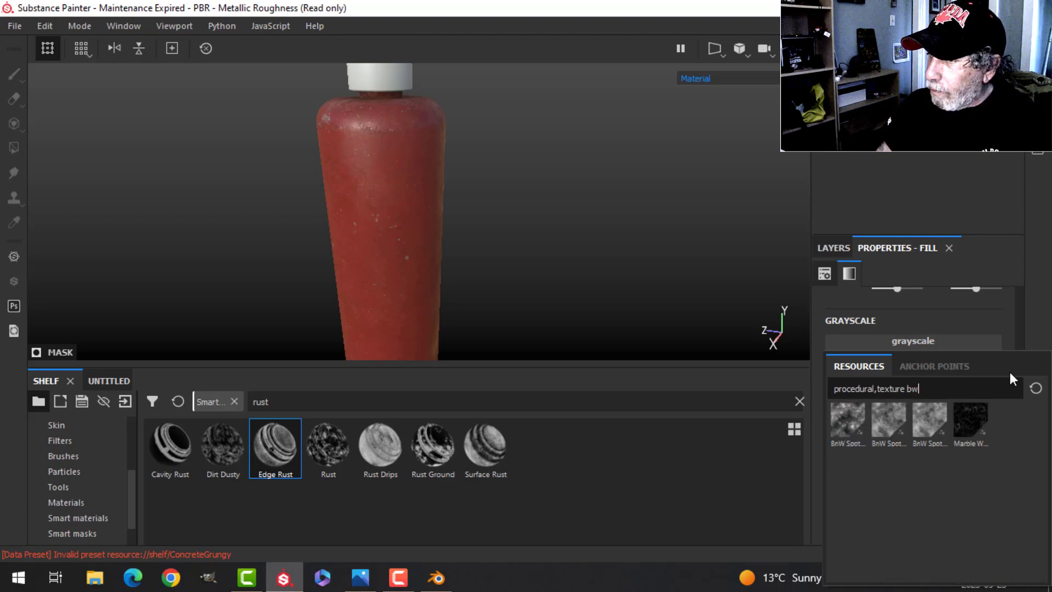
pyautogui.click(856, 424)
pyautogui.scroll(2, 431, 256)
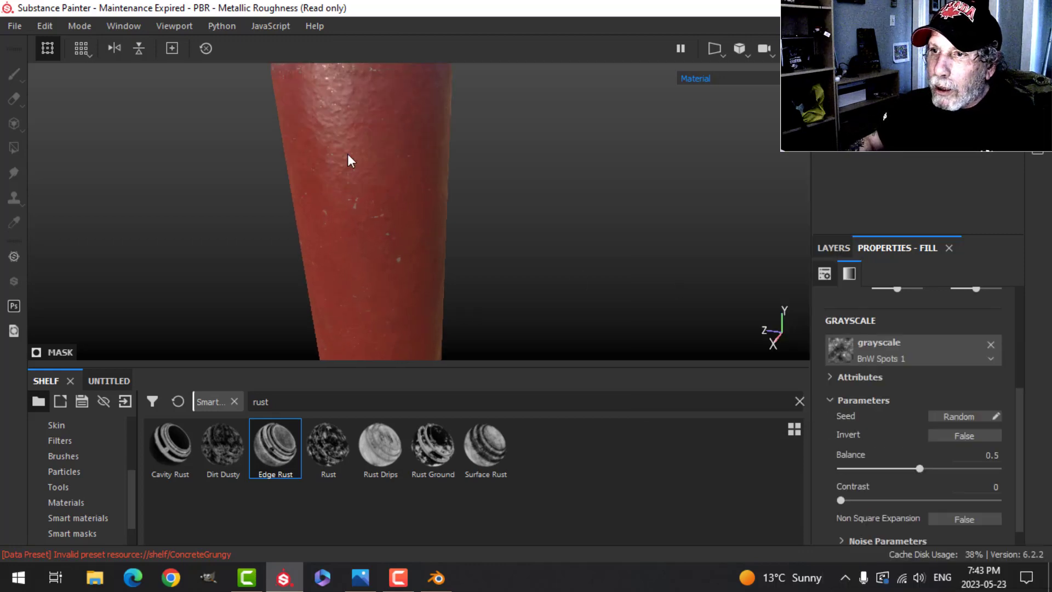
pyautogui.moveTo(433, 200); pyautogui.dragTo(489, 237, button='middle')
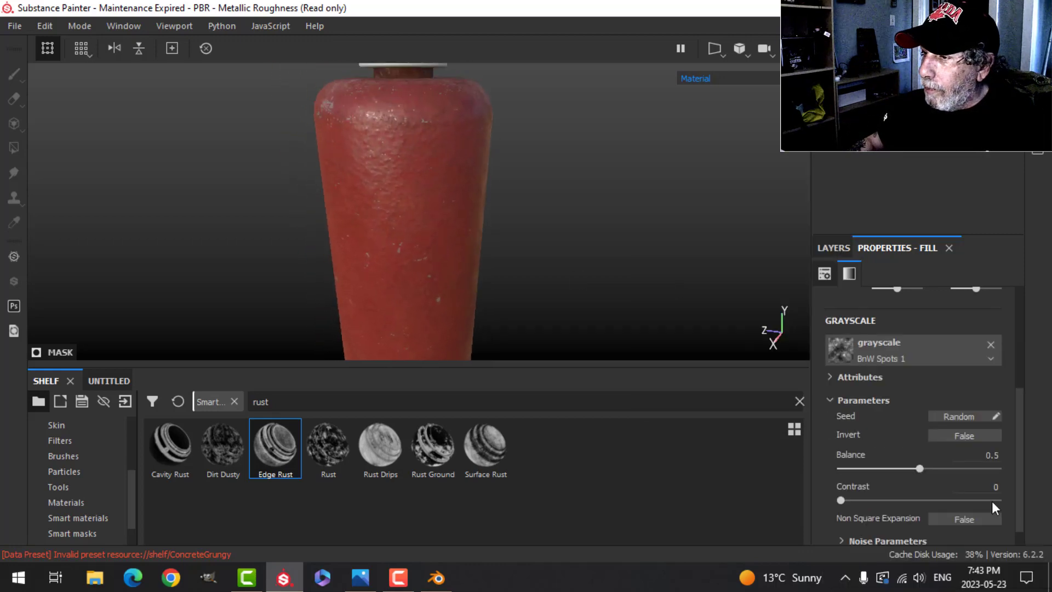
# - Set the BnW Spots 1 mask fill to tri-planar projection with a UV scale of 15
pyautogui.scroll(5, 910, 494)
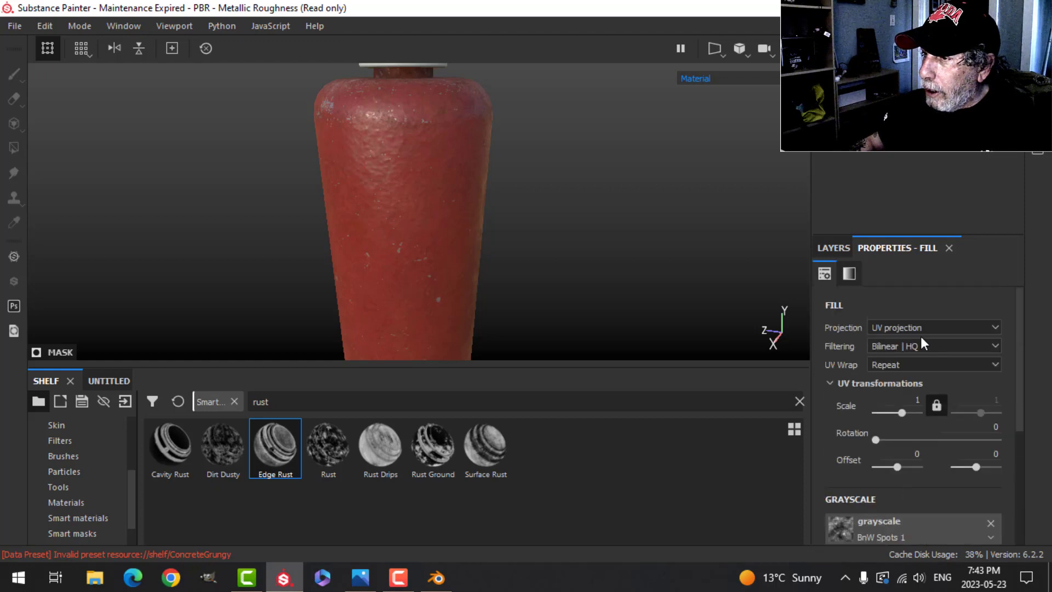
pyautogui.click(912, 328)
pyautogui.click(904, 361)
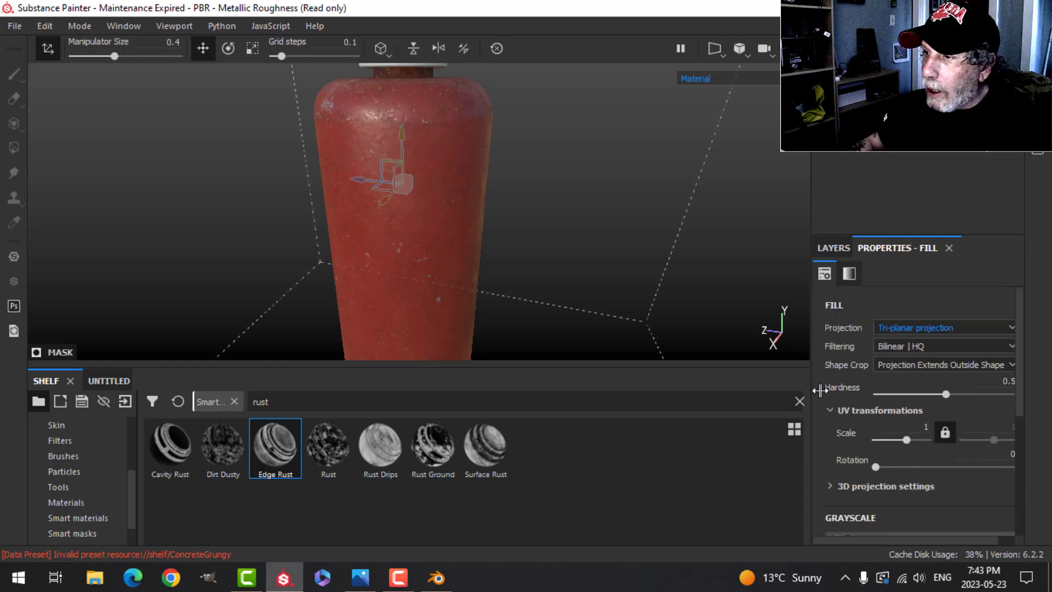
pyautogui.moveTo(910, 425); pyautogui.dragTo(982, 430)
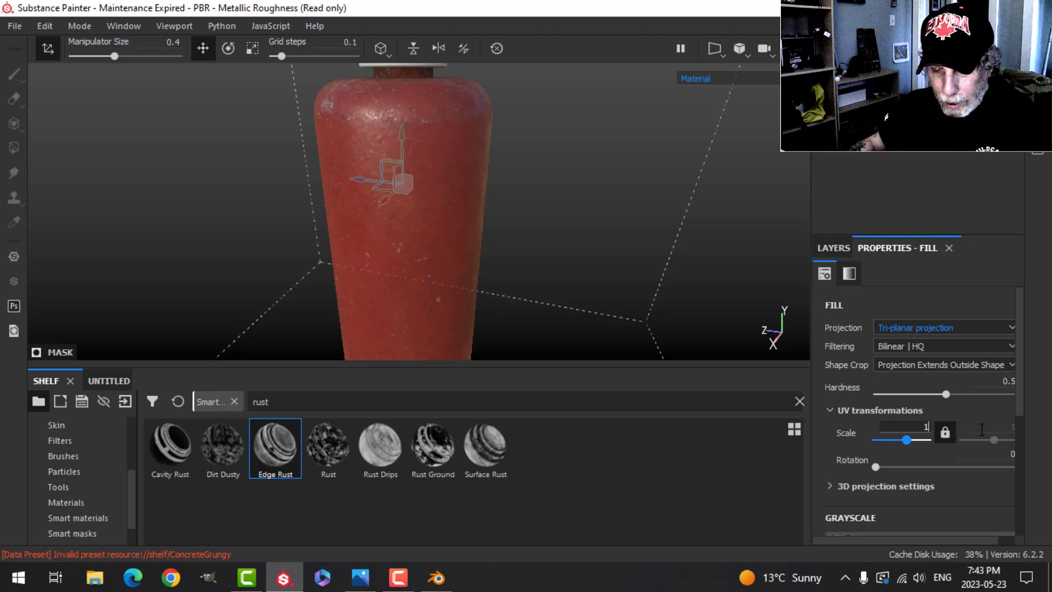
pyautogui.write('15')
pyautogui.press('Return')
pyautogui.scroll(2, 428, 179)
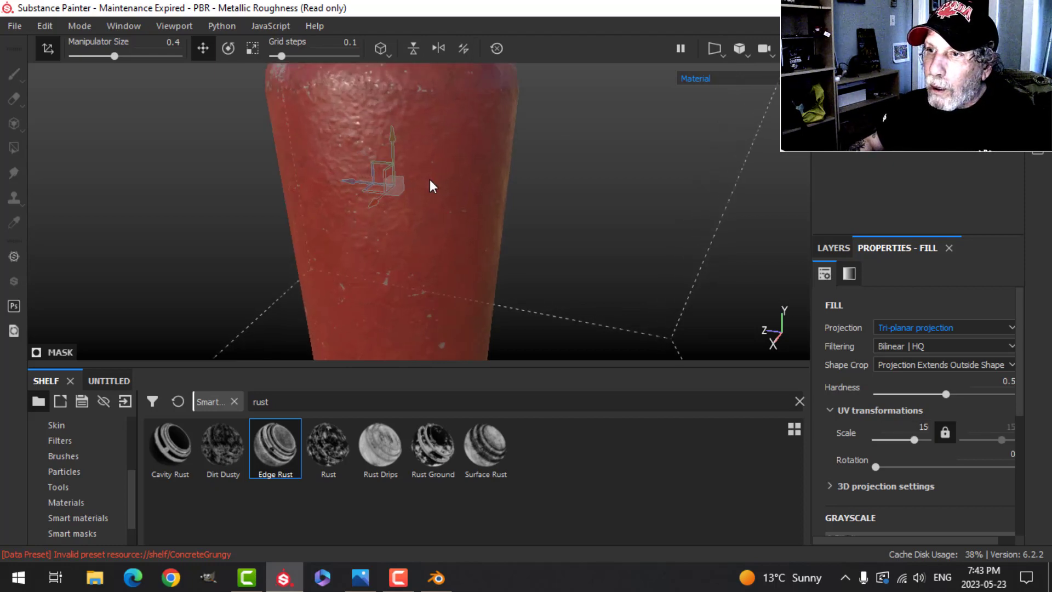
# - Set the BnW Spots 1 mask fill's contrast to 0.73 and balance to 0.48
pyautogui.scroll(-1, 860, 449)
pyautogui.scroll(-3, 873, 461)
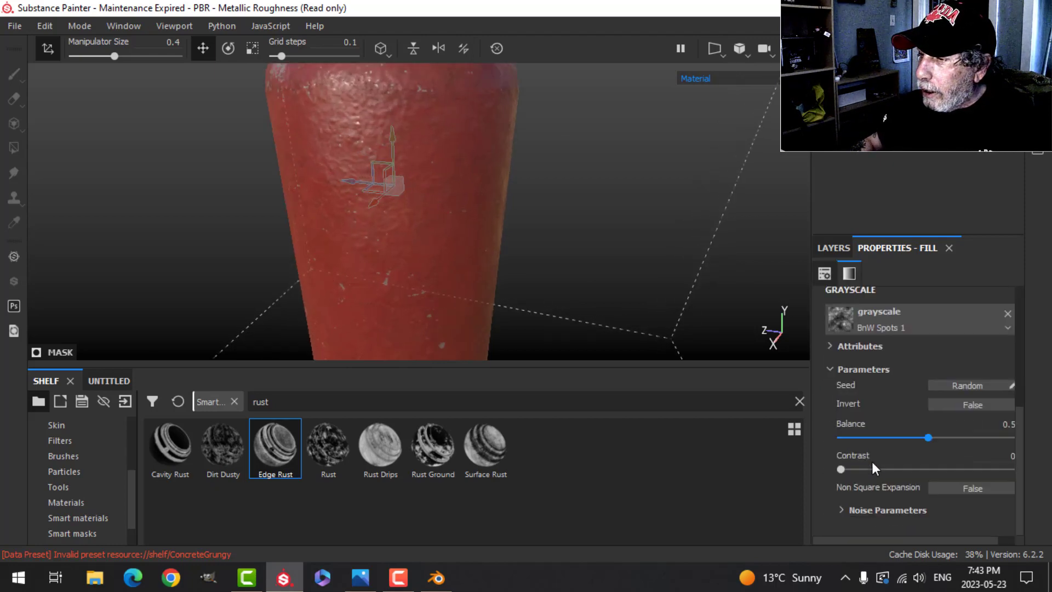
pyautogui.moveTo(844, 470); pyautogui.dragTo(905, 471)
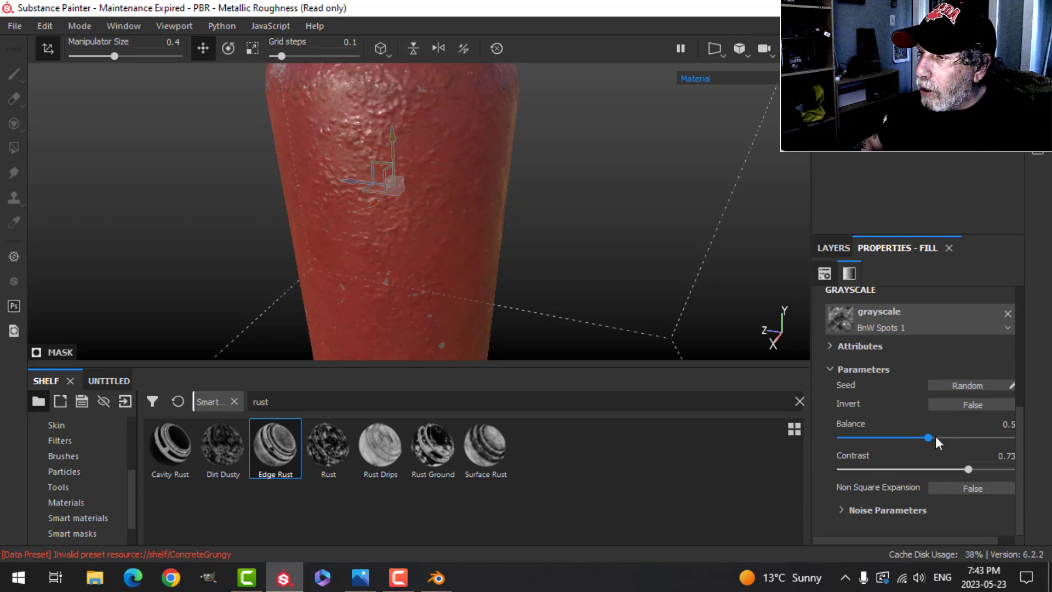
pyautogui.moveTo(935, 437); pyautogui.dragTo(923, 436)
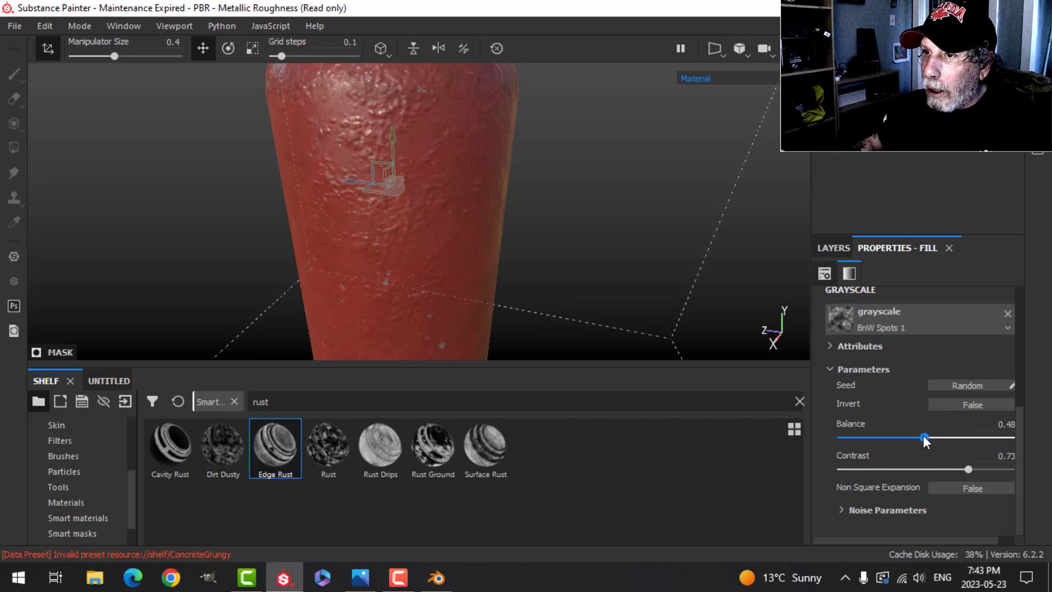
# - Set the noise scale of the BnW Spots 1 mask fill to 8
pyautogui.click(857, 510)
pyautogui.scroll(-2, 904, 506)
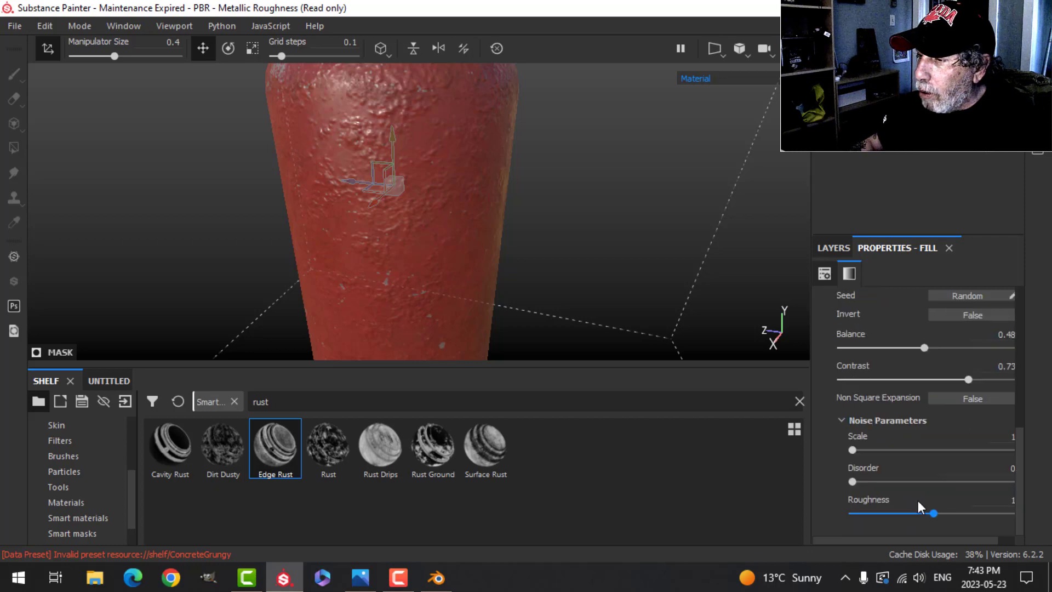
pyautogui.click(1007, 438)
pyautogui.write('8')
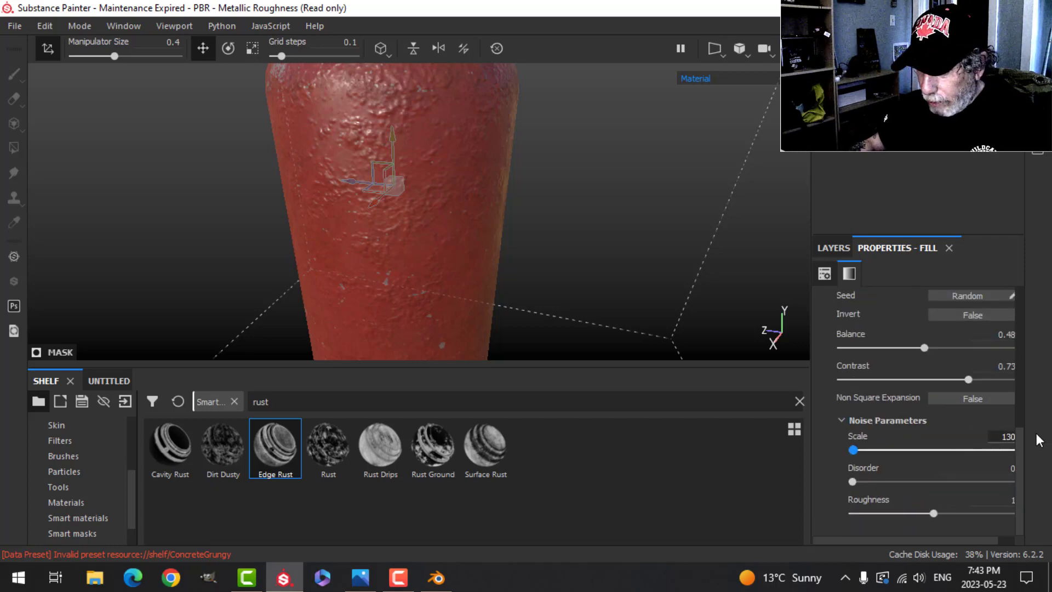
pyautogui.press('Return')
pyautogui.scroll(-2, 492, 233)
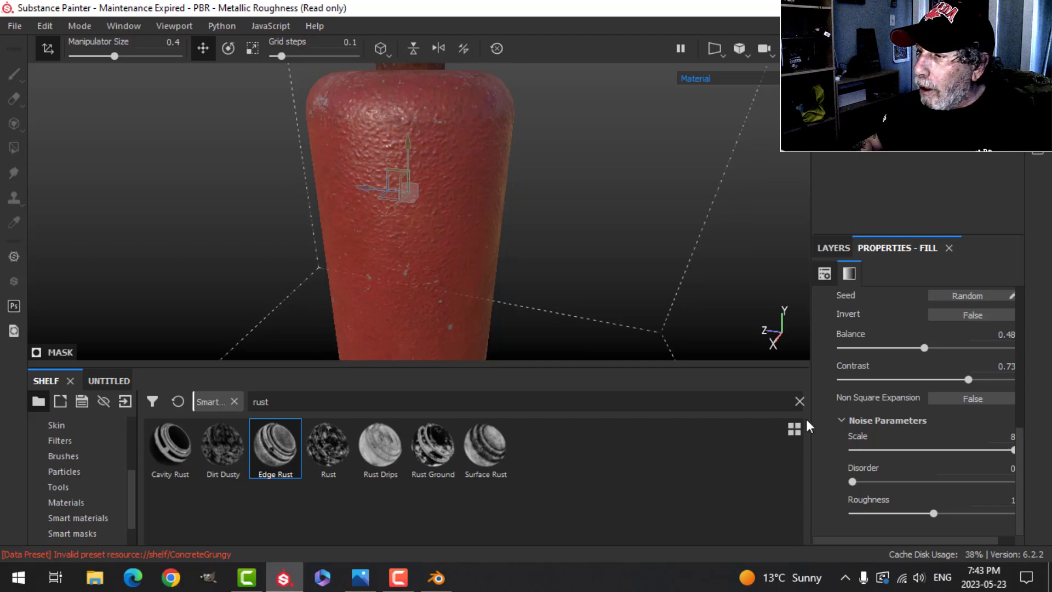
# - Try UV scales of 30 and 50 on the BnW Spots 1 mask fill
pyautogui.scroll(4, 925, 405)
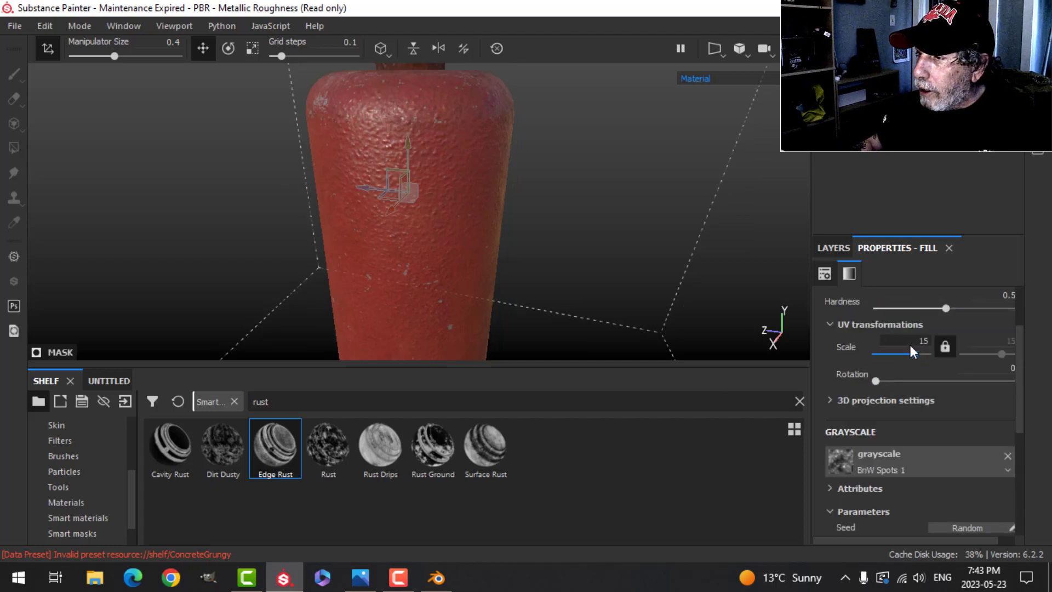
pyautogui.click(912, 349)
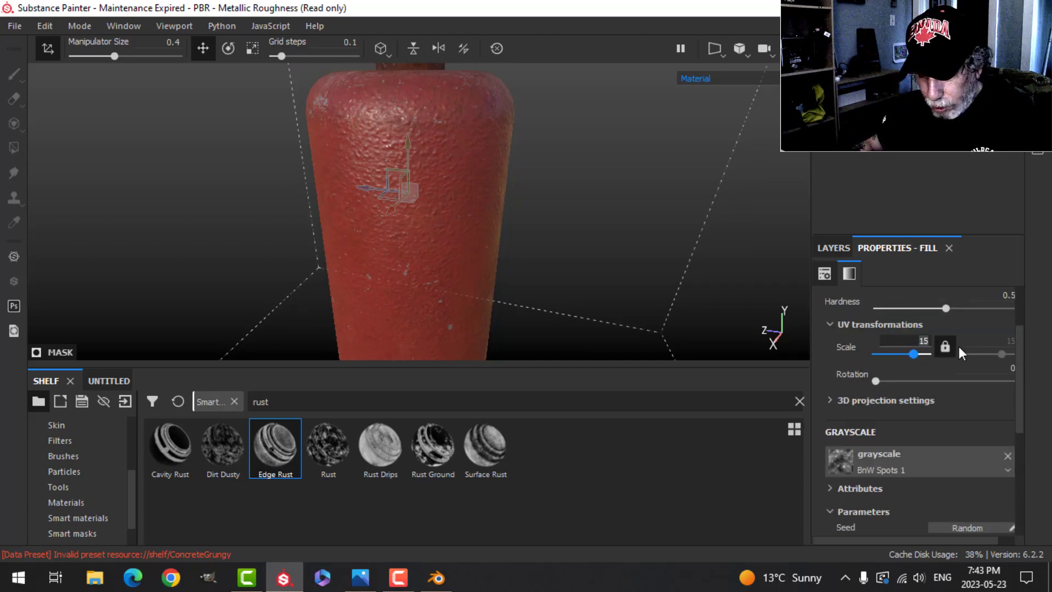
pyautogui.press('BackSpace')
pyautogui.press('BackSpace')
pyautogui.write('30')
pyautogui.press('Return')
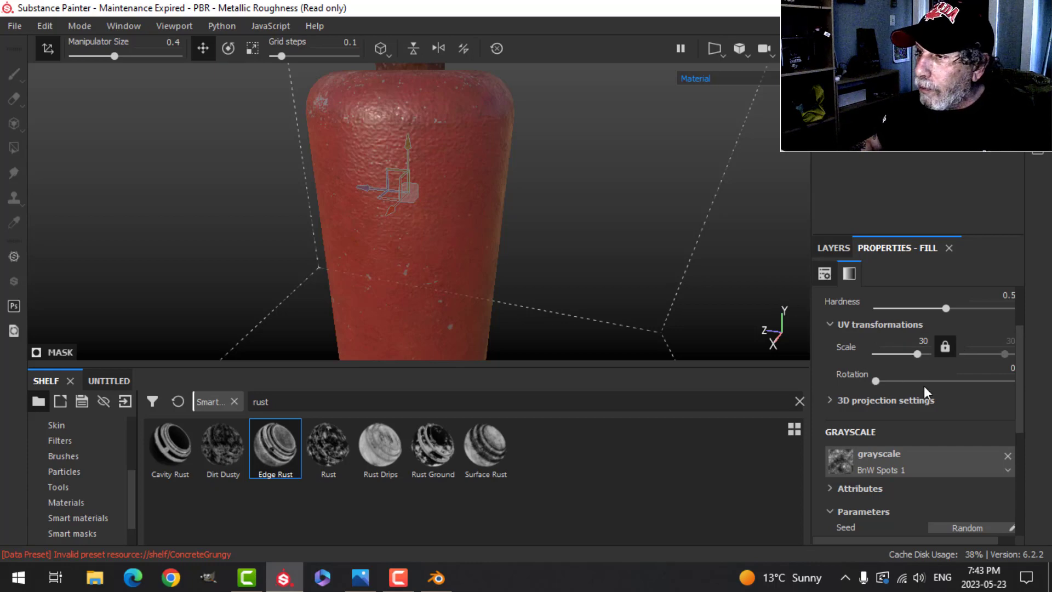
pyautogui.click(912, 340)
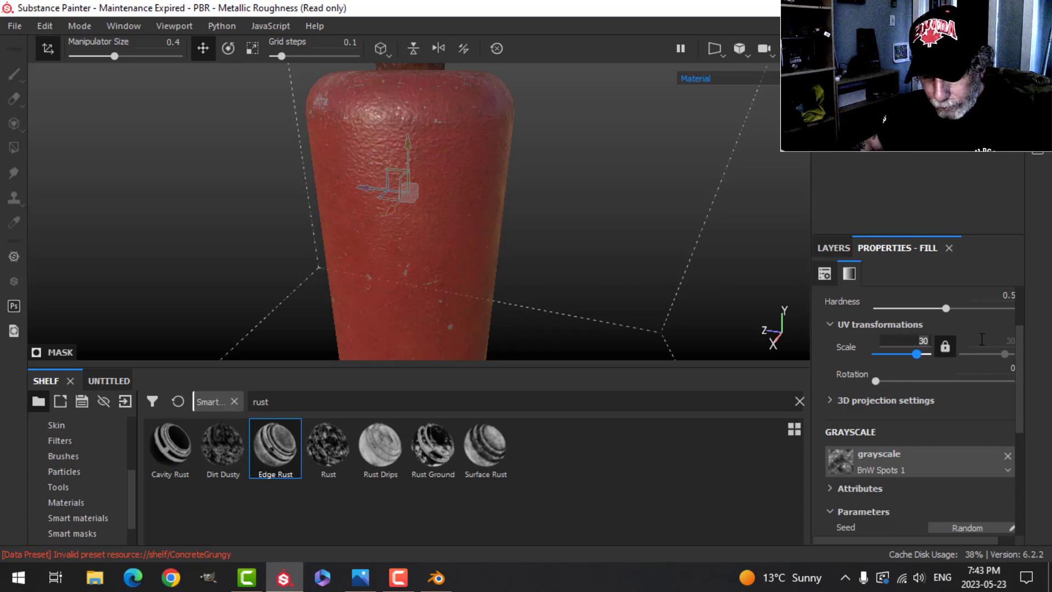
pyautogui.write('50')
pyautogui.press('Return')
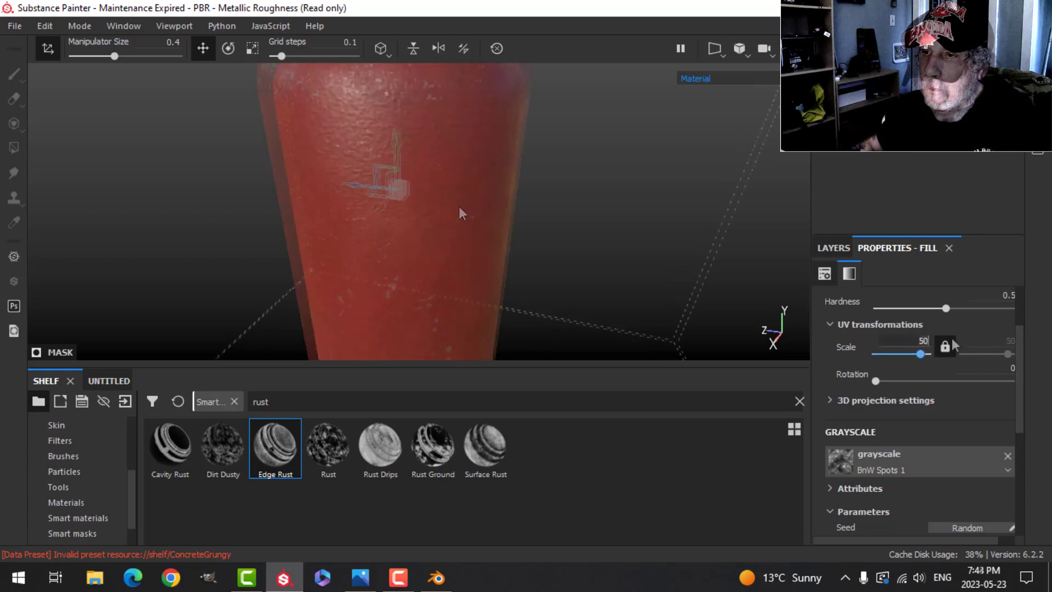
# - Set the BnW Spots 1 mask fill's UV scale to 100
pyautogui.press('BackSpace')
pyautogui.press('BackSpace')
pyautogui.write('100')
pyautogui.press('Return')
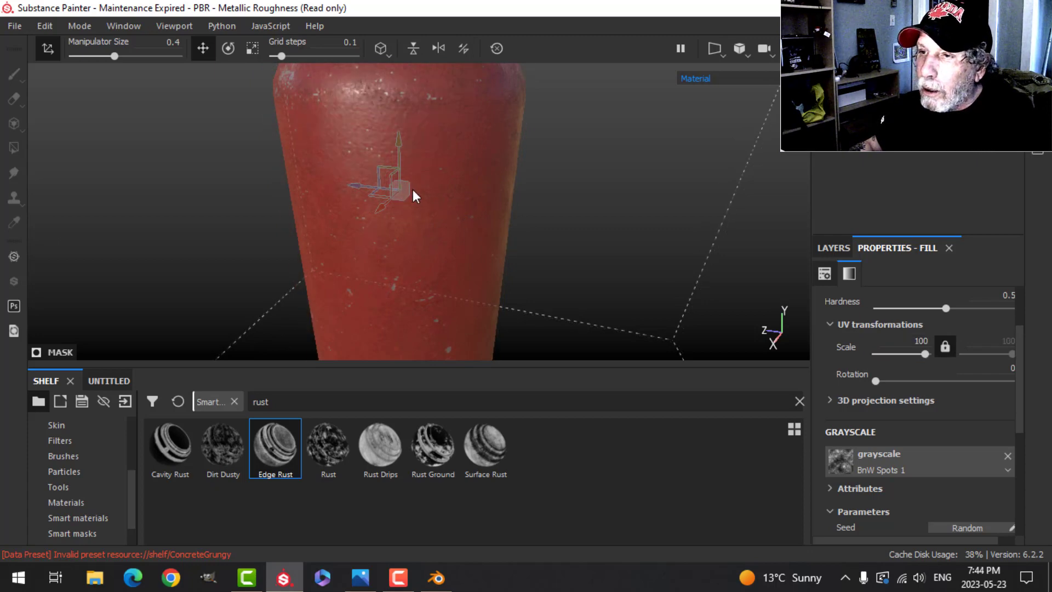
pyautogui.scroll(2, 415, 196)
# - Try a height value of -0.05 on Fill layer 1 and check the dents on the cylinder
pyautogui.click(834, 247)
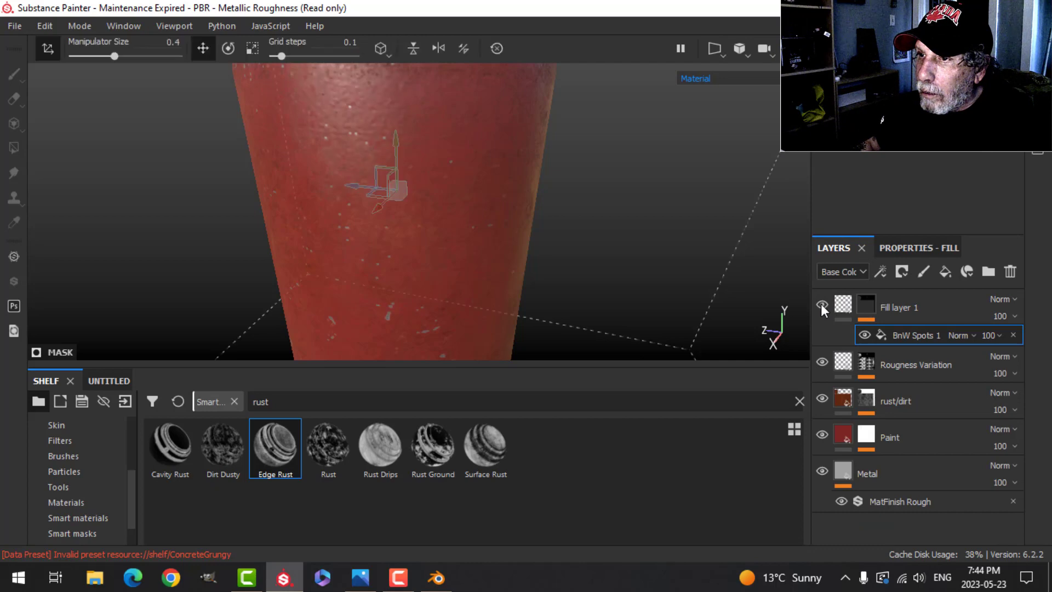
pyautogui.click(992, 336)
pyautogui.click(1044, 361)
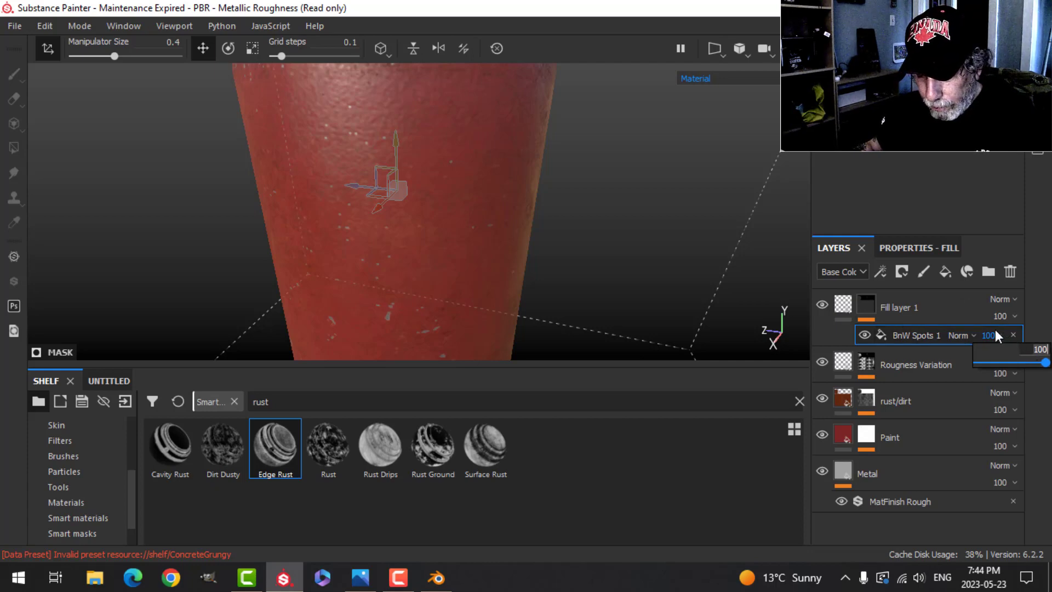
pyautogui.click(846, 301)
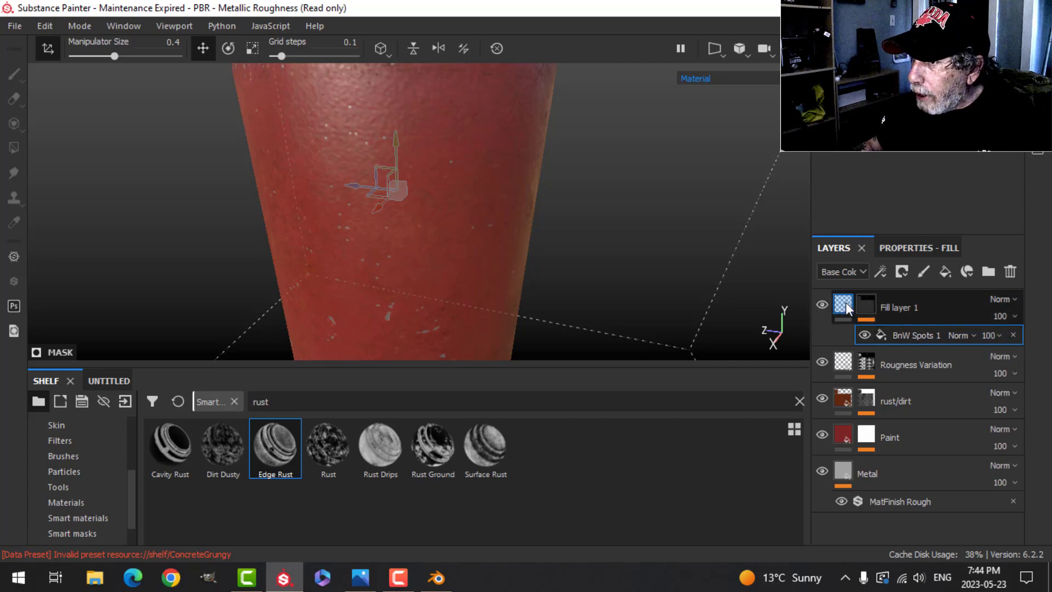
pyautogui.click(899, 248)
pyautogui.scroll(-3, 948, 442)
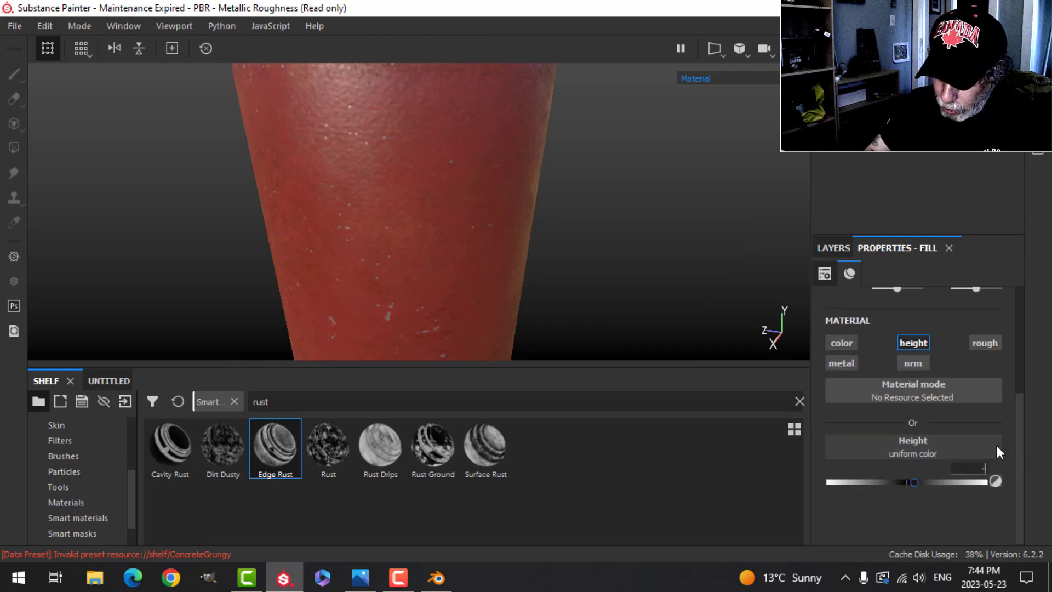
pyautogui.write('-0.0')
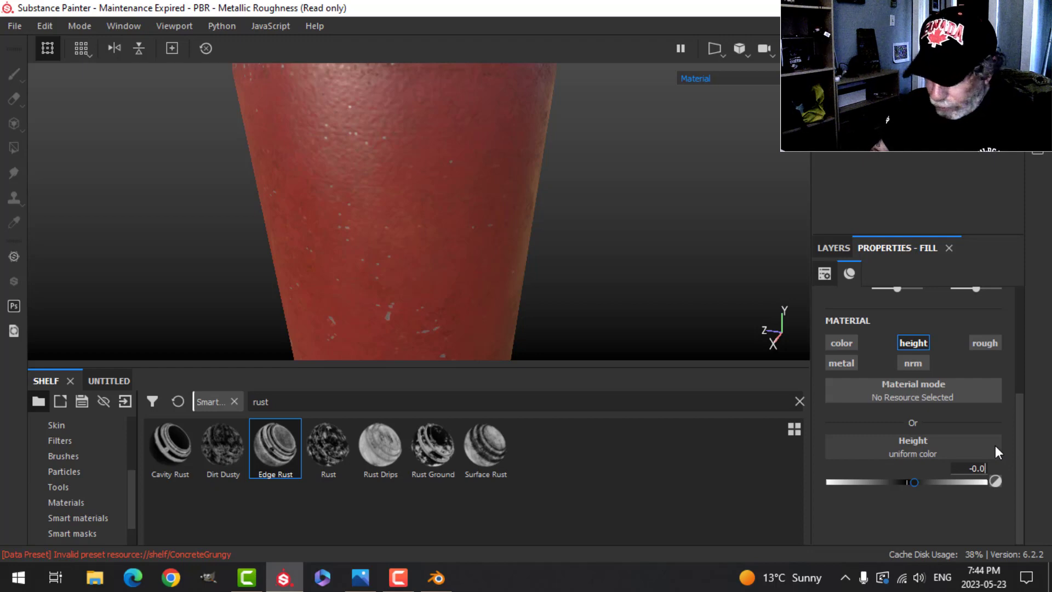
pyautogui.write('5')
pyautogui.press('Return')
pyautogui.scroll(-3, 398, 235)
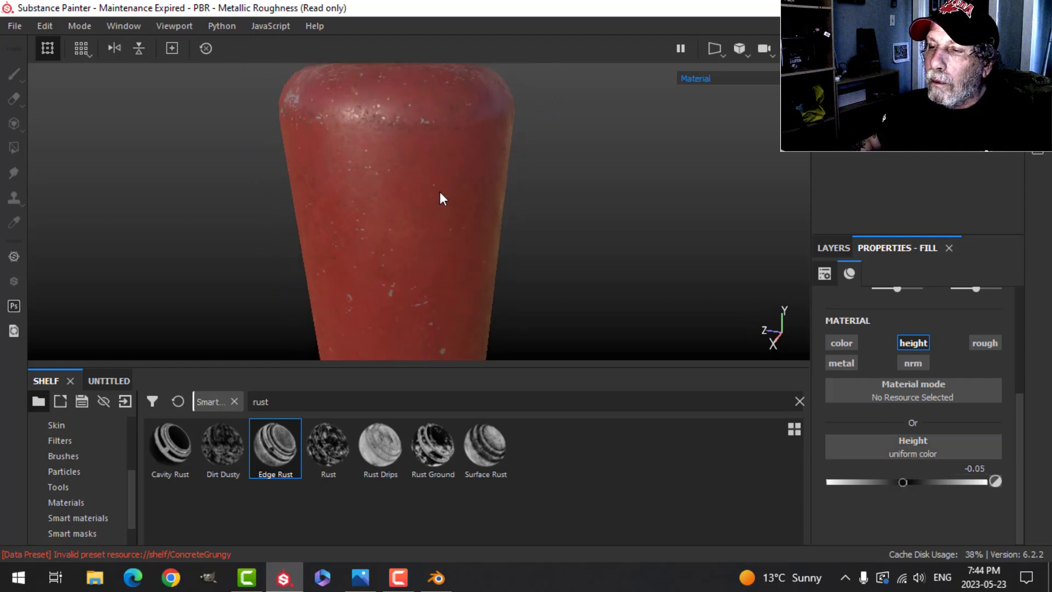
pyautogui.keyDown('alt'); pyautogui.moveTo(439, 192); pyautogui.dragTo(527, 193); pyautogui.keyUp('alt')
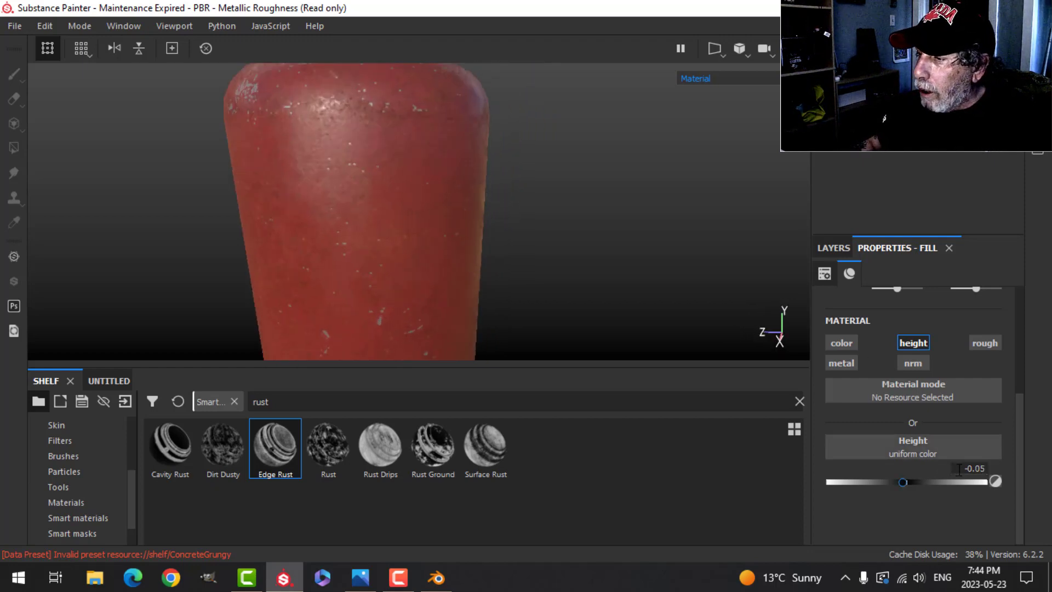
# - Set the height value of Fill layer 1 to 0.05
pyautogui.write('0.0')
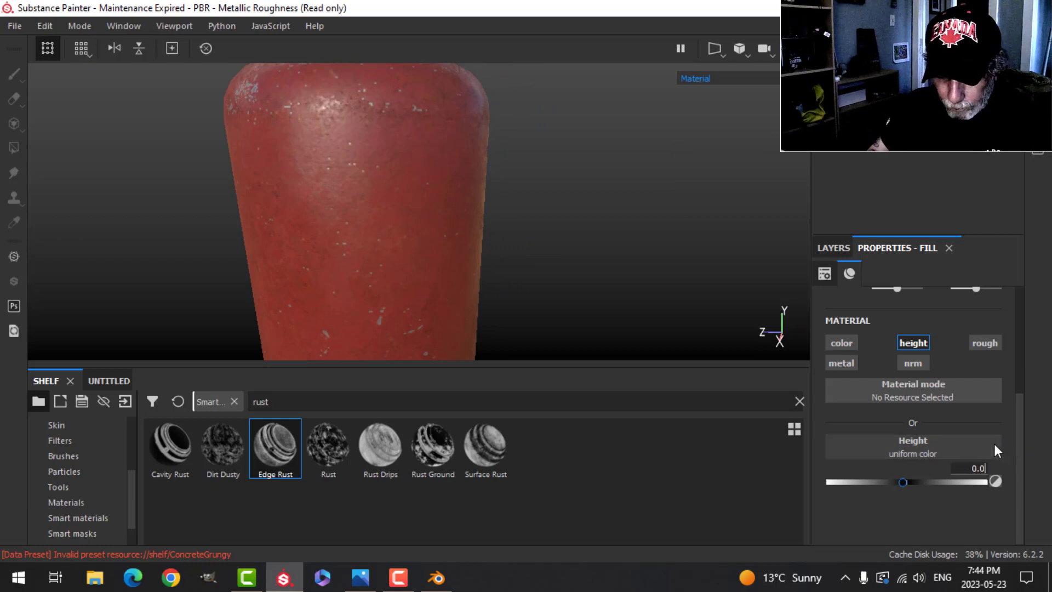
pyautogui.write('5')
pyautogui.press('Return')
pyautogui.keyDown('alt'); pyautogui.moveTo(363, 199); pyautogui.dragTo(474, 255, button='right'); pyautogui.keyUp('alt')
# - Review the height settings of Fill layer 1 and the projection and noise settings of its BnW Spots 1 mask fill
pyautogui.scroll(3, 830, 301)
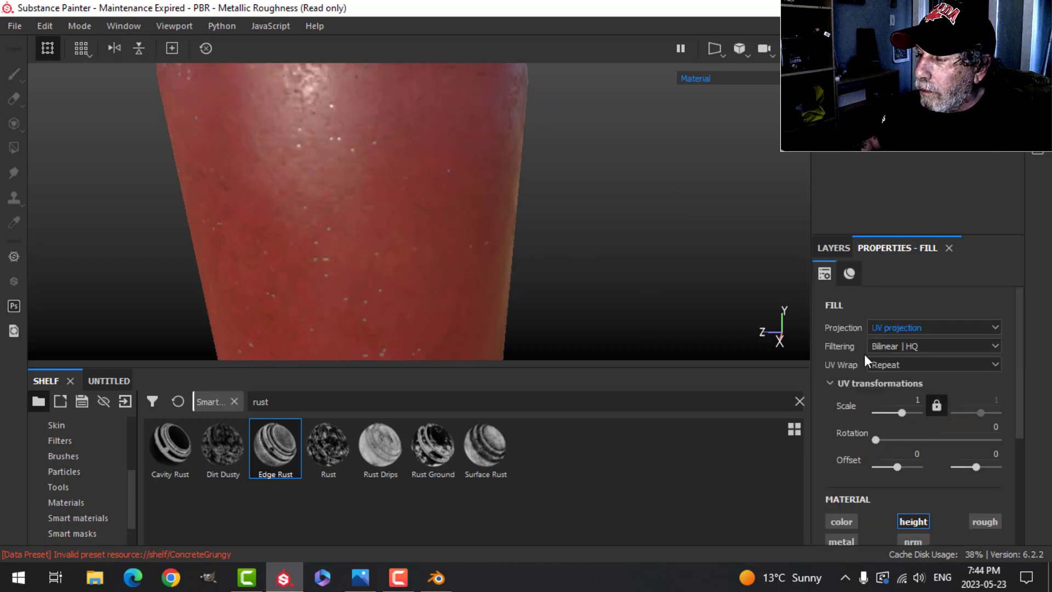
pyautogui.scroll(-1, 899, 440)
pyautogui.click(828, 248)
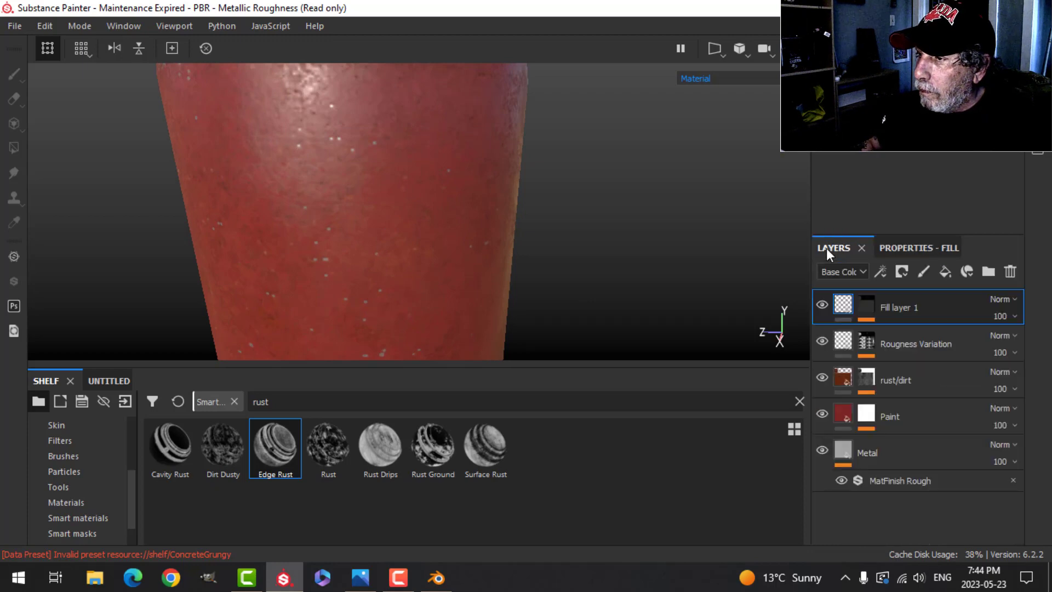
pyautogui.click(864, 309)
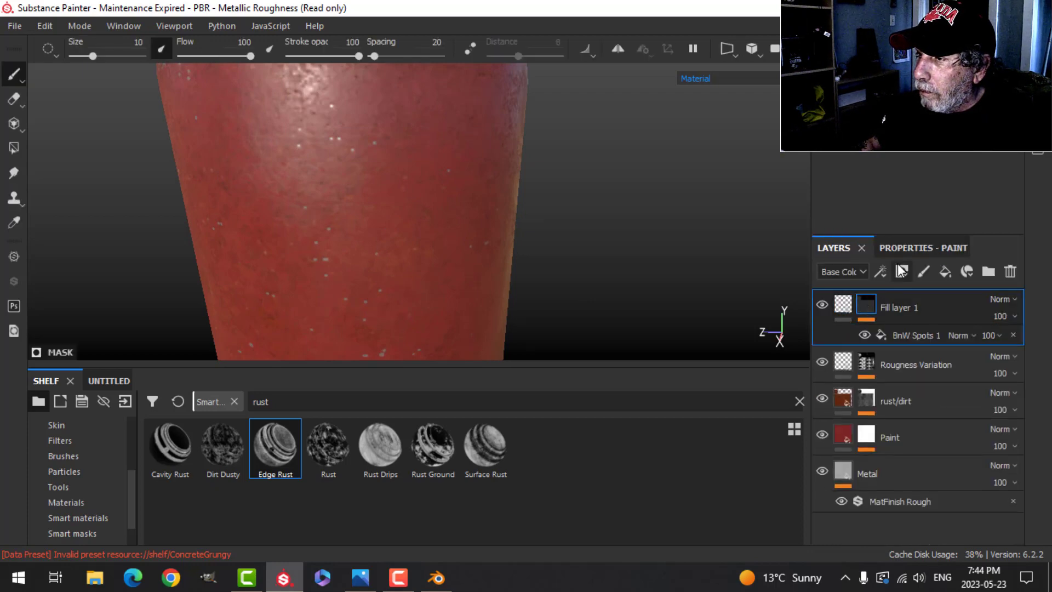
pyautogui.click(904, 250)
pyautogui.click(839, 252)
pyautogui.click(845, 302)
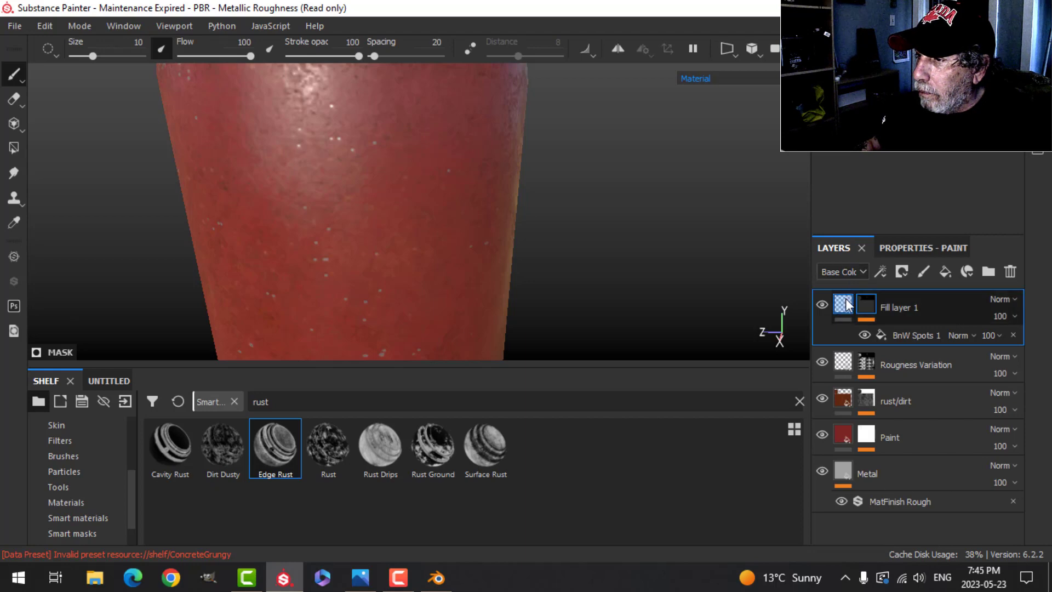
pyautogui.click(893, 249)
pyautogui.scroll(-3, 921, 422)
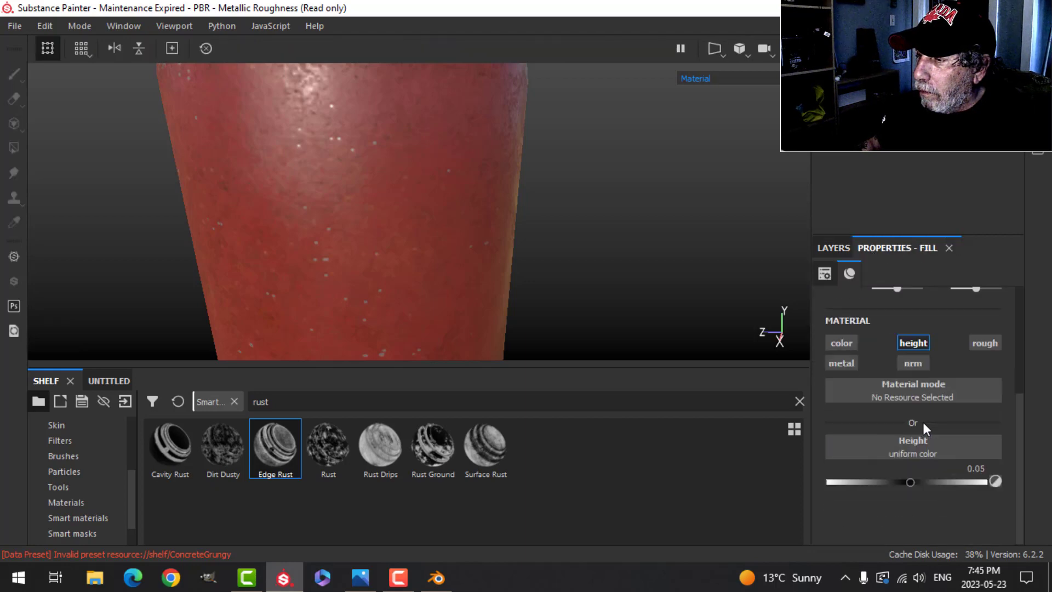
pyautogui.scroll(1, 879, 308)
pyautogui.click(847, 248)
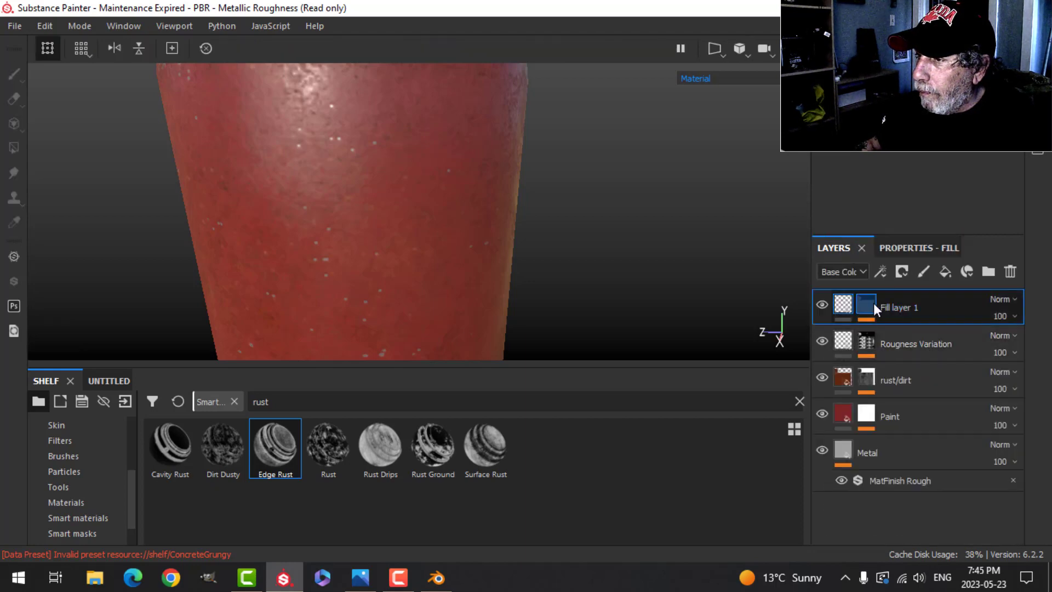
pyautogui.click(869, 304)
pyautogui.click(909, 330)
pyautogui.click(900, 247)
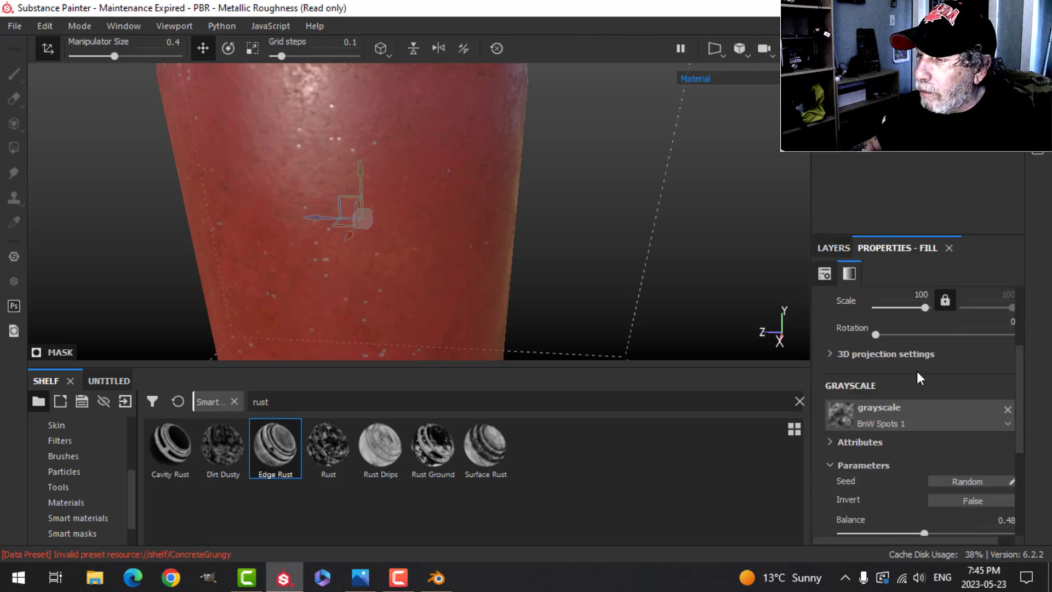
pyautogui.scroll(-1, 492, 279)
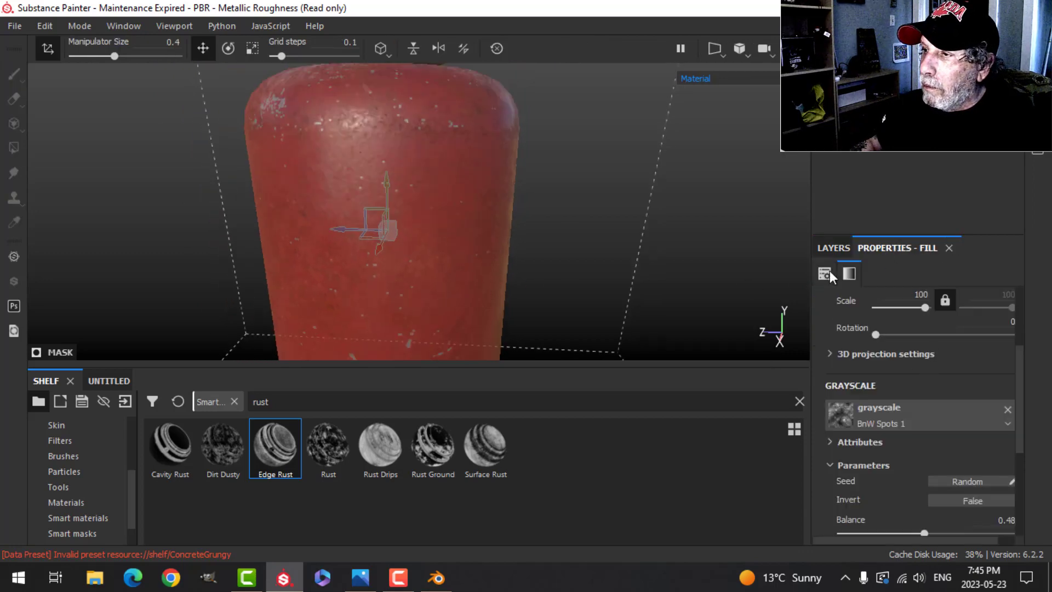
# - Compare the cylinder's surface with Fill layer 1 hidden and shown, and inspect the bumps from another angle
pyautogui.click(832, 248)
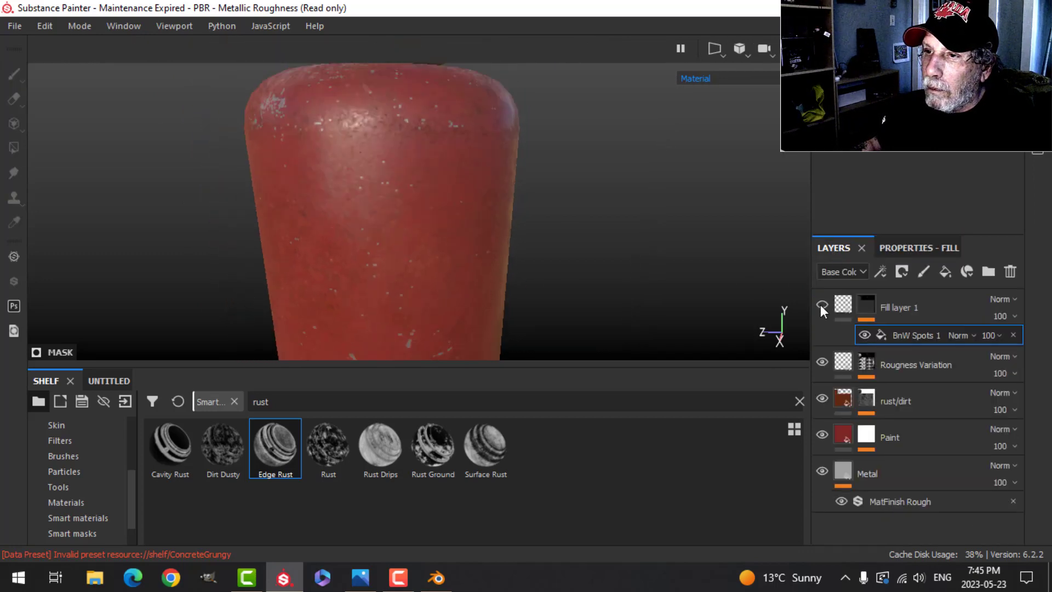
pyautogui.scroll(1, 429, 239)
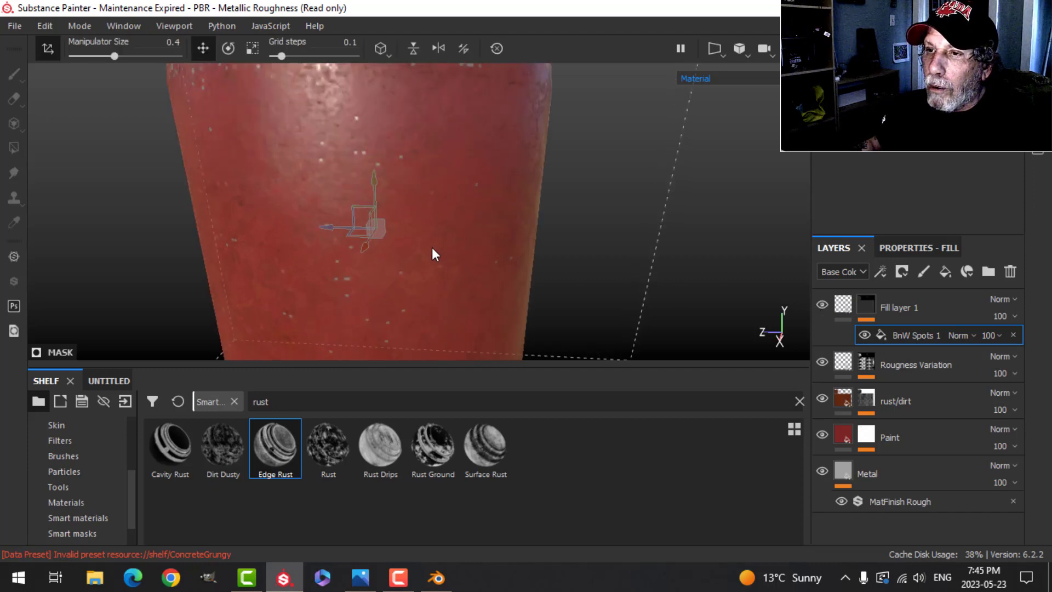
pyautogui.scroll(-2, 431, 250)
pyautogui.keyDown('alt'); pyautogui.moveTo(484, 267); pyautogui.dragTo(475, 193); pyautogui.keyUp('alt')
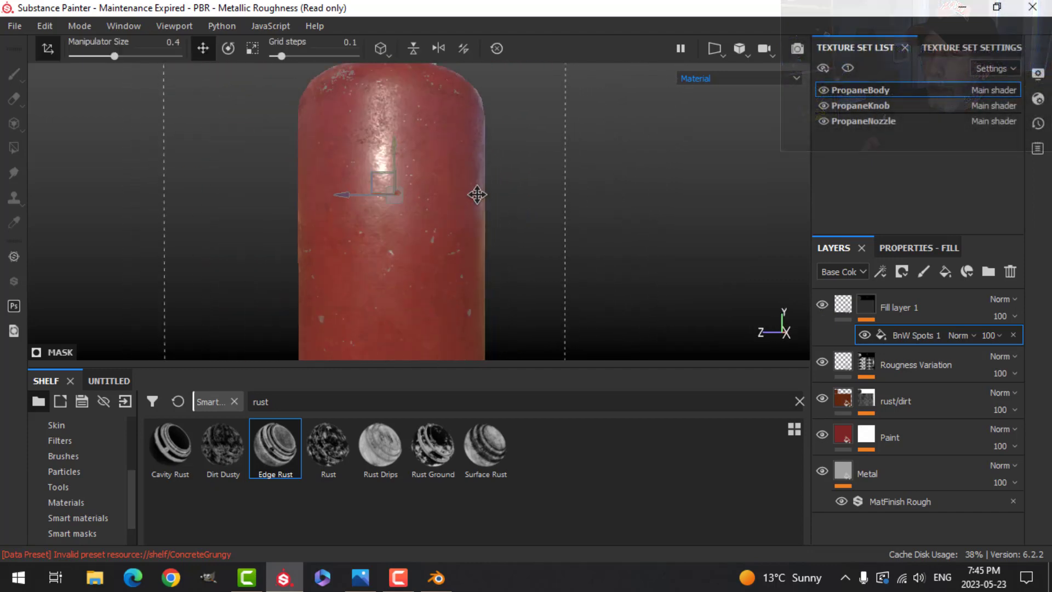
# - Set the PropaneBody texture set's size to 2048
pyautogui.click(952, 48)
pyautogui.scroll(5, 942, 137)
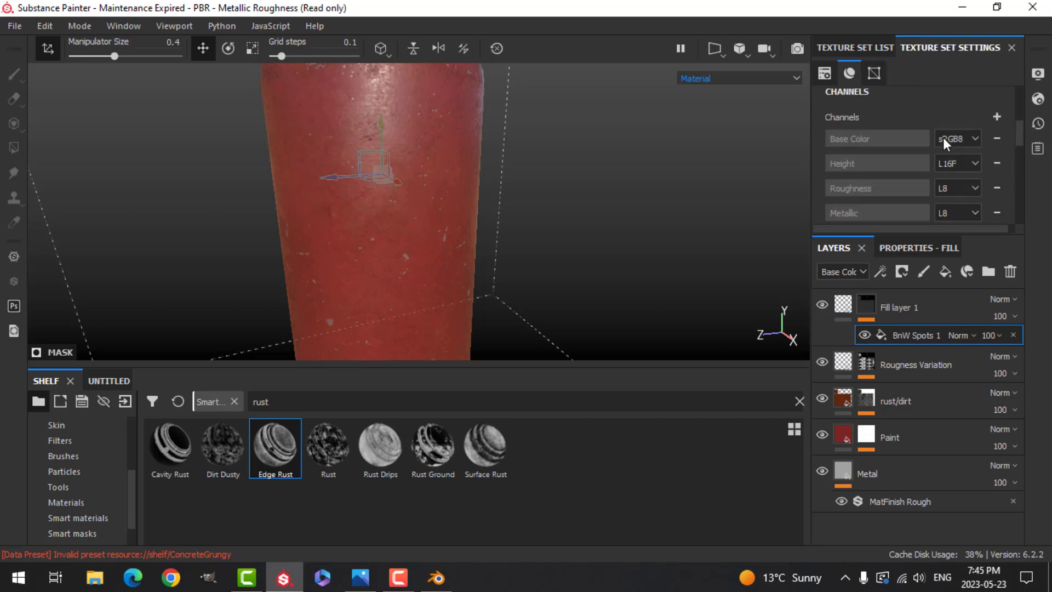
pyautogui.click(848, 49)
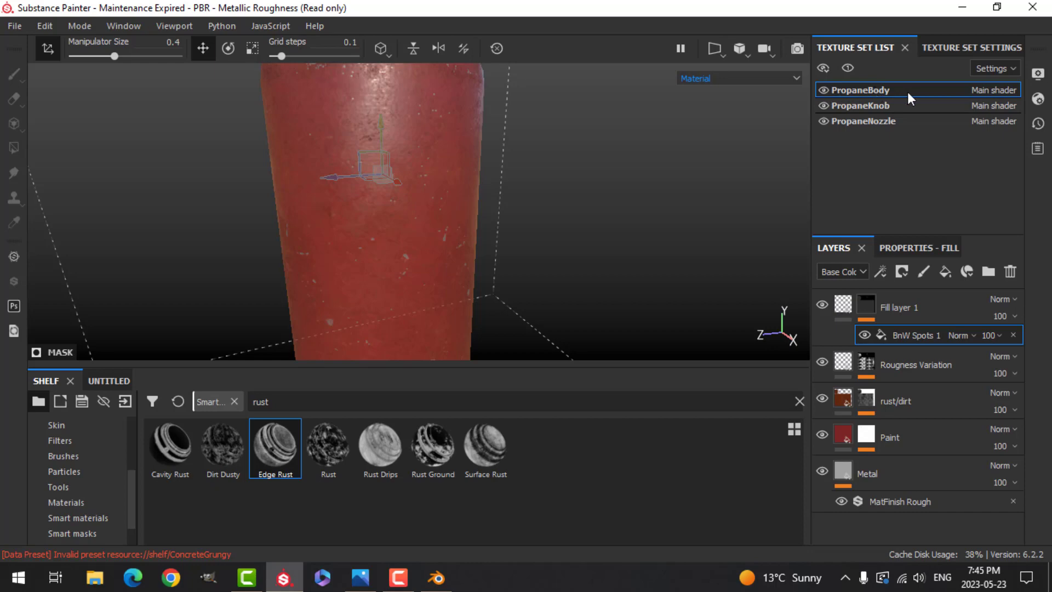
pyautogui.click(941, 46)
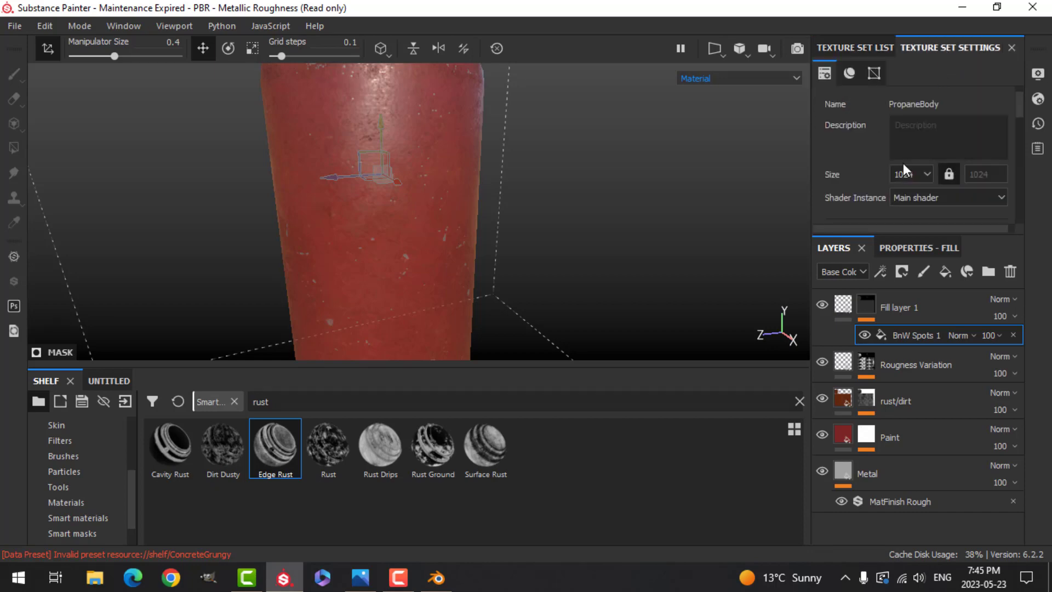
pyautogui.click(914, 174)
pyautogui.click(912, 230)
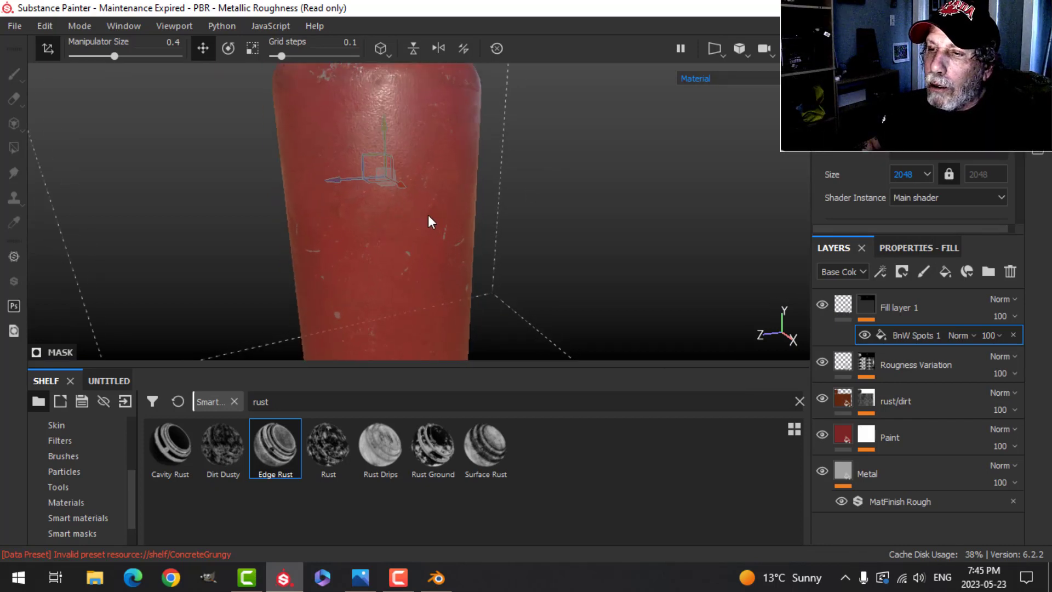
# - Rename Fill layer 1 of the PropaneBody texture set as "Height var"
pyautogui.keyDown('alt'); pyautogui.moveTo(411, 202); pyautogui.dragTo(432, 156); pyautogui.keyUp('alt')
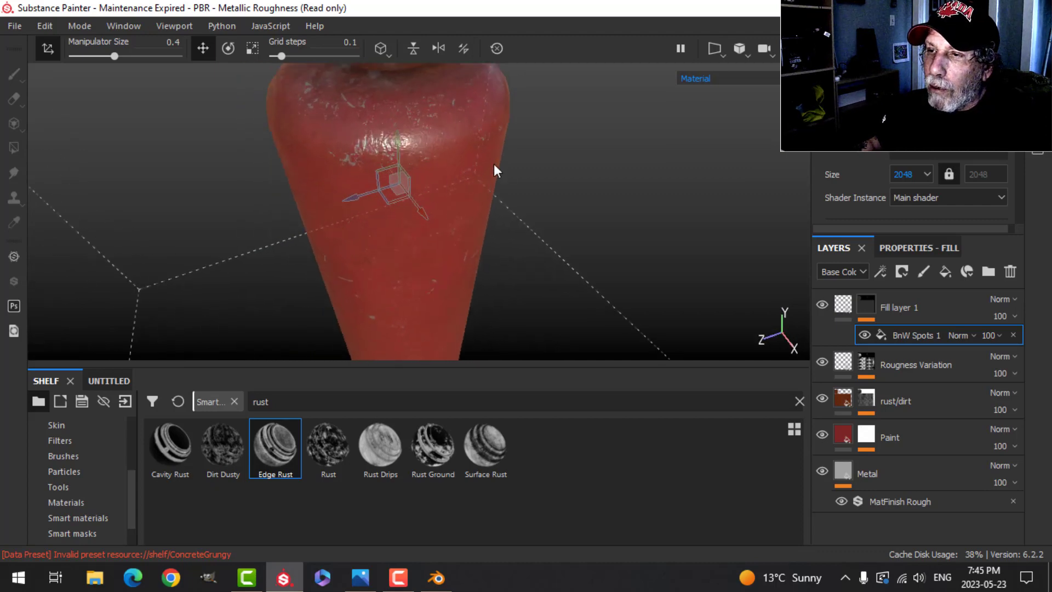
pyautogui.keyDown('alt'); pyautogui.moveTo(560, 182); pyautogui.dragTo(599, 202); pyautogui.keyUp('alt')
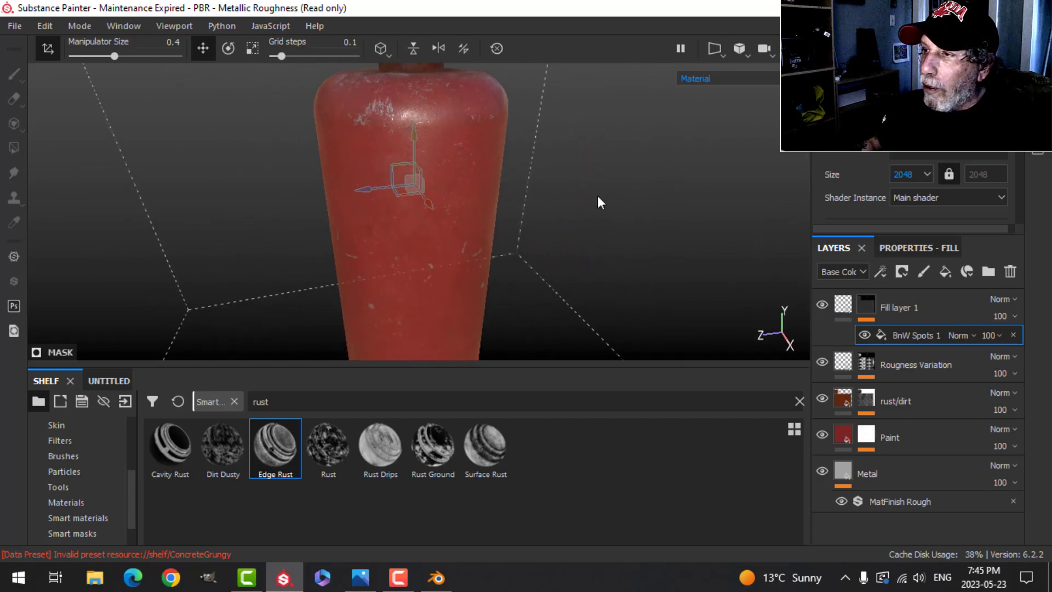
pyautogui.click(847, 300)
pyautogui.doubleClick(896, 308)
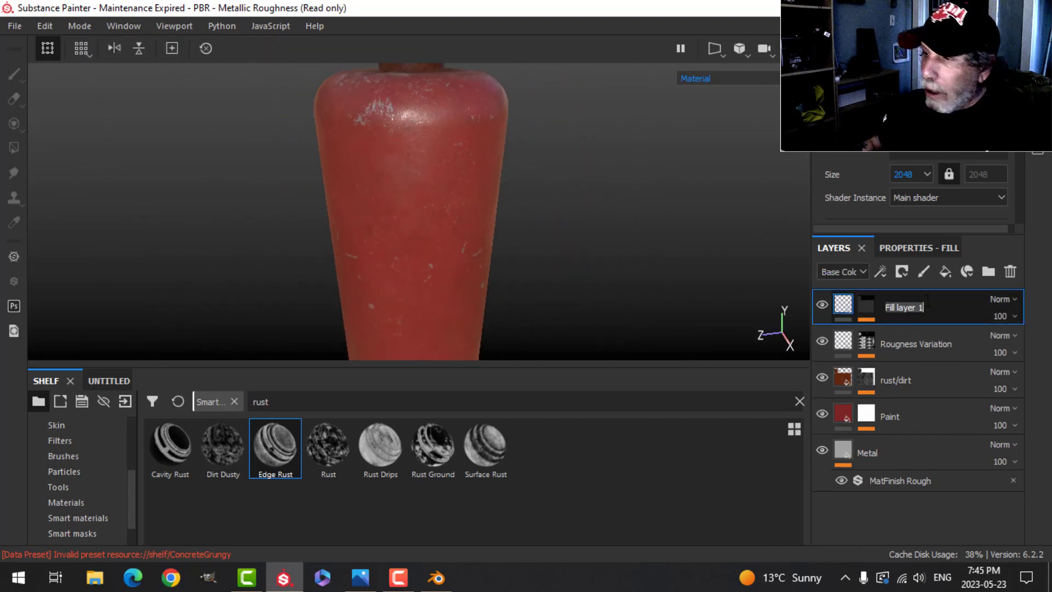
pyautogui.write('Height var')
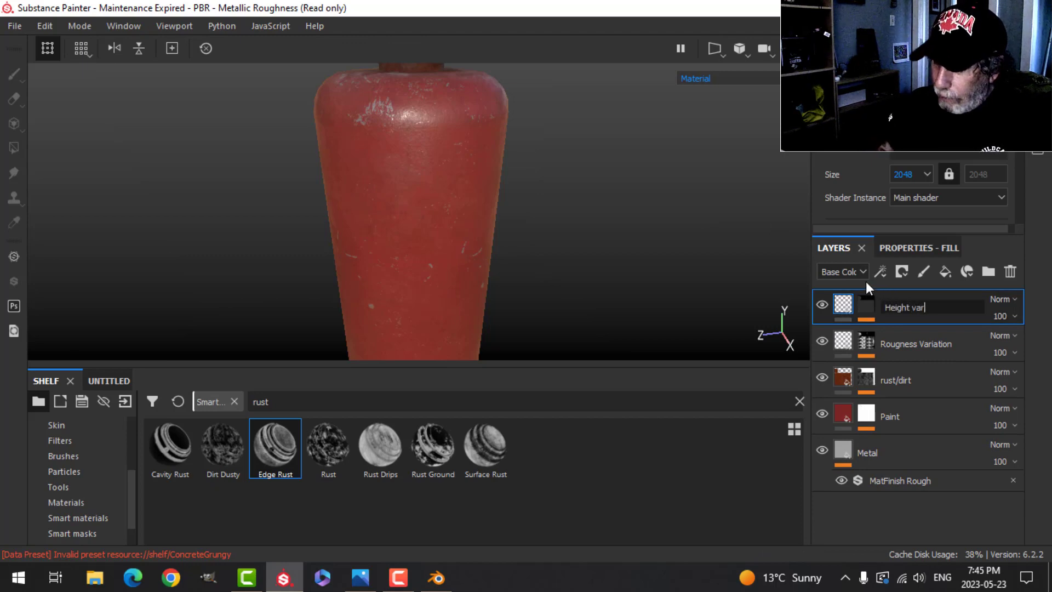
pyautogui.press('Return')
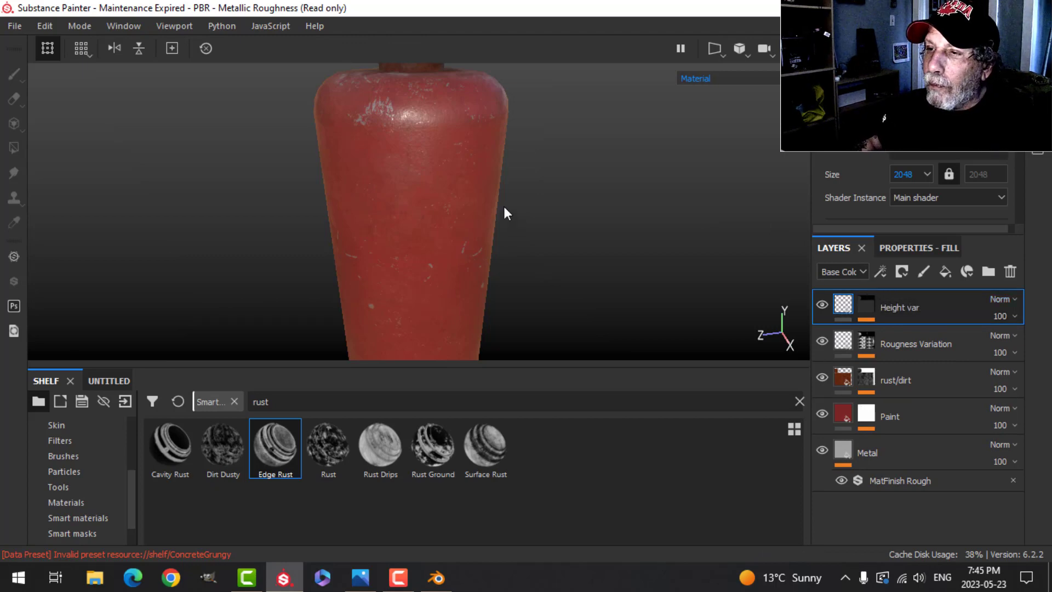
# - Switch to the PropaneNozzle texture set, show its texture set settings and bring the torch's nozzle and valve into view
pyautogui.click(852, 49)
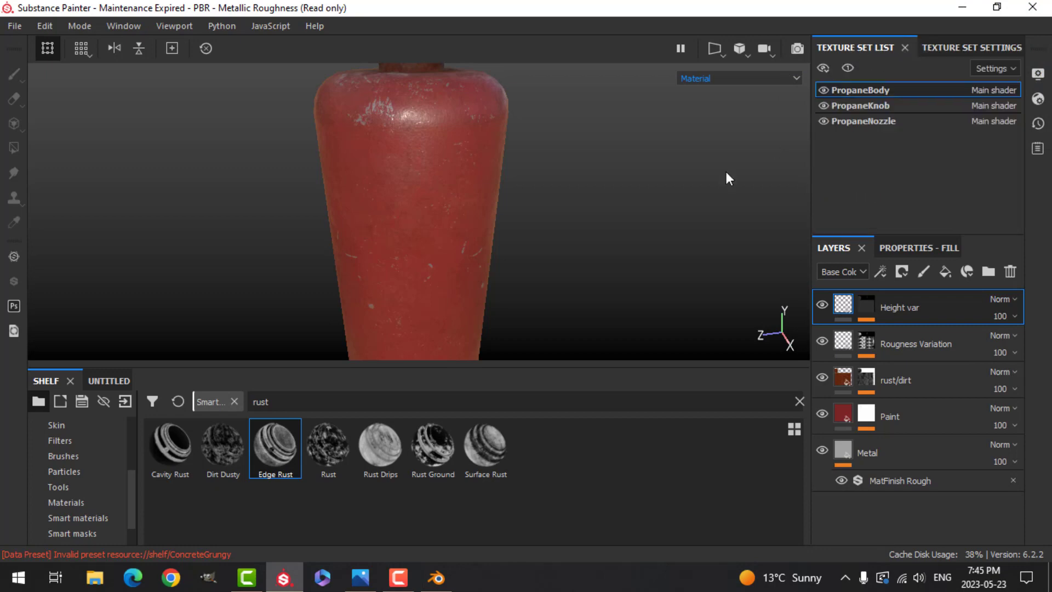
pyautogui.click(872, 119)
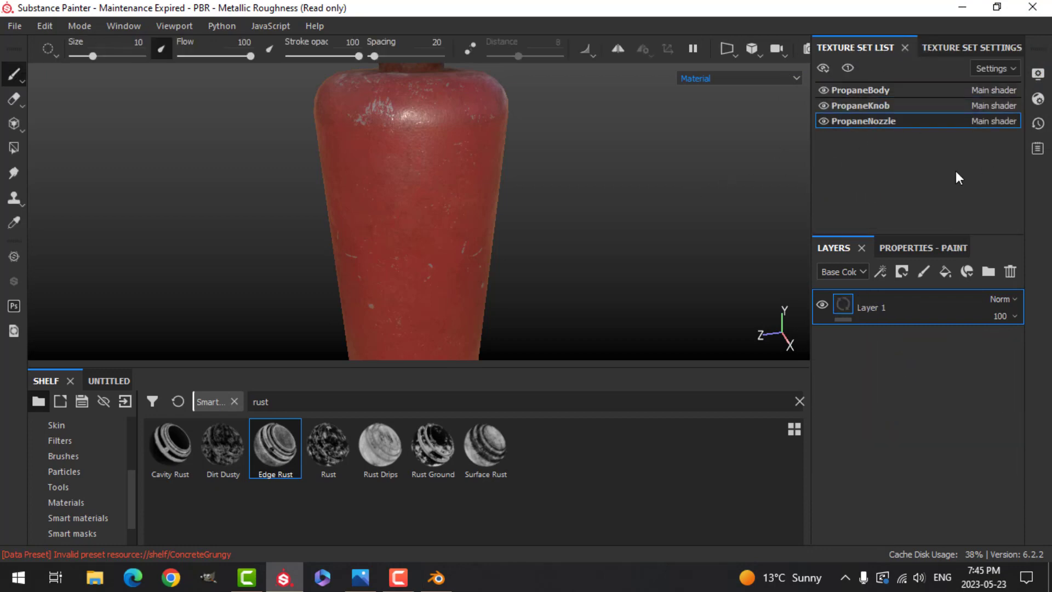
pyautogui.click(964, 47)
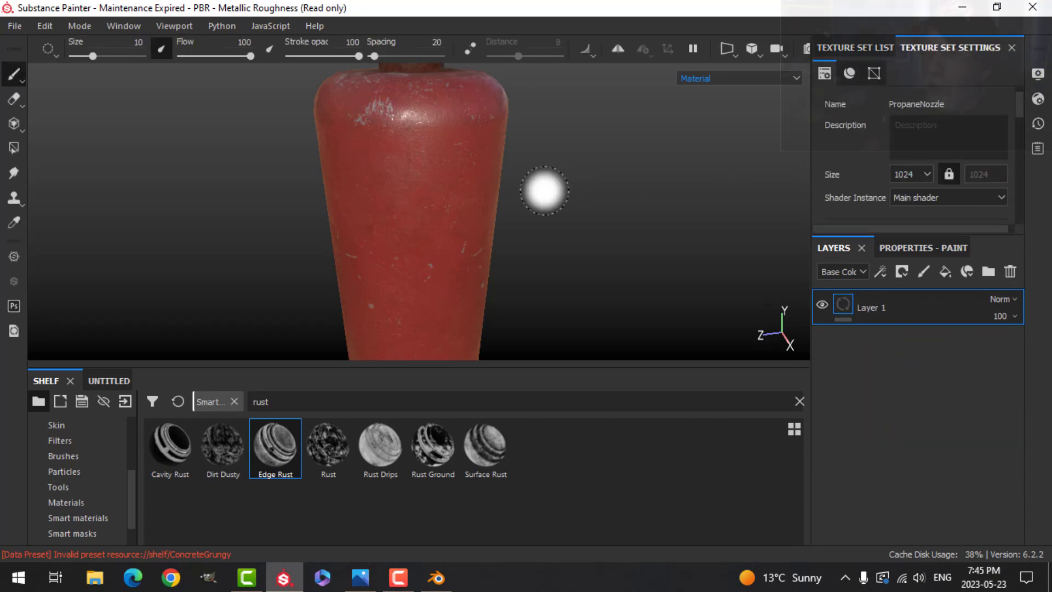
pyautogui.moveTo(532, 174)
pyautogui.keyDown('alt'); pyautogui.mouseDown(button='middle')
pyautogui.moveTo(520, 259)
pyautogui.moveTo(515, 252)
pyautogui.mouseUp(button='middle'); pyautogui.keyUp('alt')
pyautogui.scroll(-2, 519, 245)
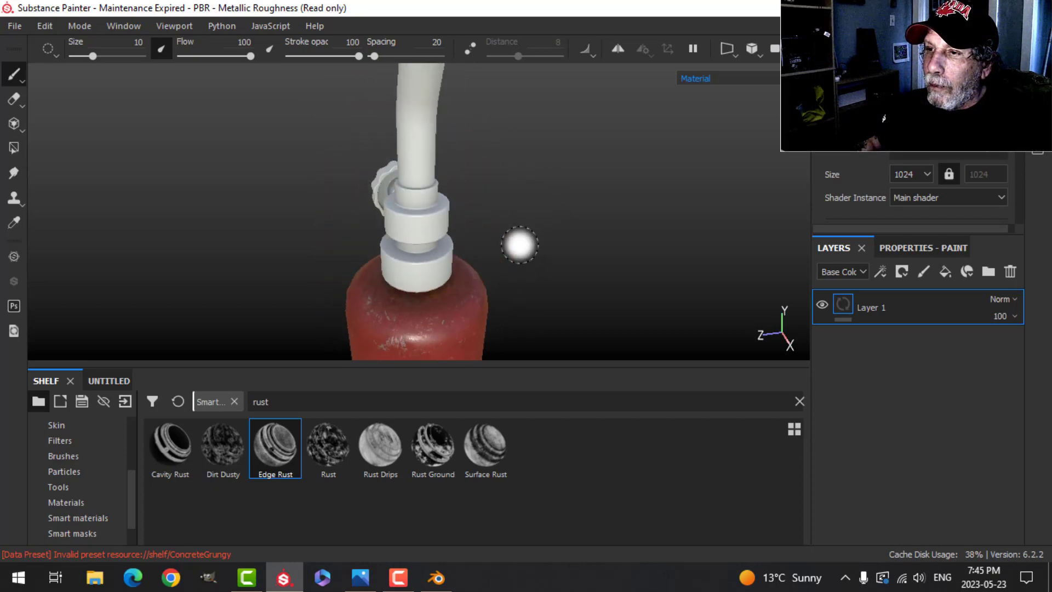
pyautogui.moveTo(519, 245)
pyautogui.keyDown('alt'); pyautogui.mouseDown()
pyautogui.moveTo(348, 240)
pyautogui.moveTo(594, 224)
pyautogui.moveTo(594, 258)
pyautogui.moveTo(653, 205)
pyautogui.moveTo(526, 176)
pyautogui.moveTo(553, 261)
pyautogui.moveTo(573, 219)
pyautogui.moveTo(599, 214)
pyautogui.moveTo(564, 226)
pyautogui.moveTo(512, 214)
pyautogui.moveTo(568, 202)
pyautogui.moveTo(577, 221)
pyautogui.moveTo(527, 225)
pyautogui.moveTo(524, 254)
pyautogui.moveTo(531, 241)
pyautogui.mouseUp(); pyautogui.keyUp('alt')
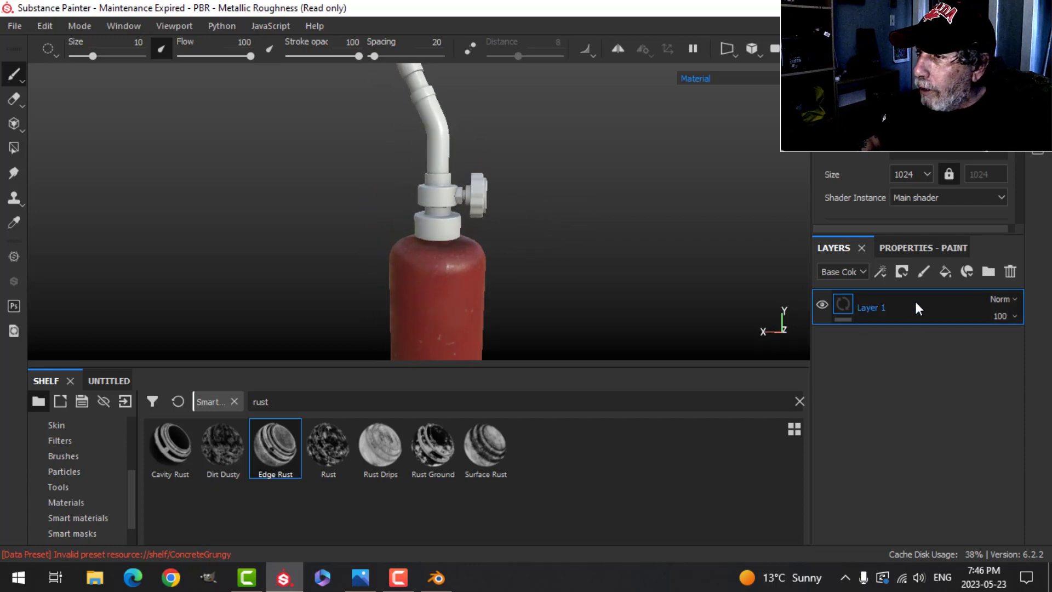
# - Replace Layer 1 with a fill layer that has roughness 0.25 and metallic 1
pyautogui.press('Delete')
pyautogui.click(945, 272)
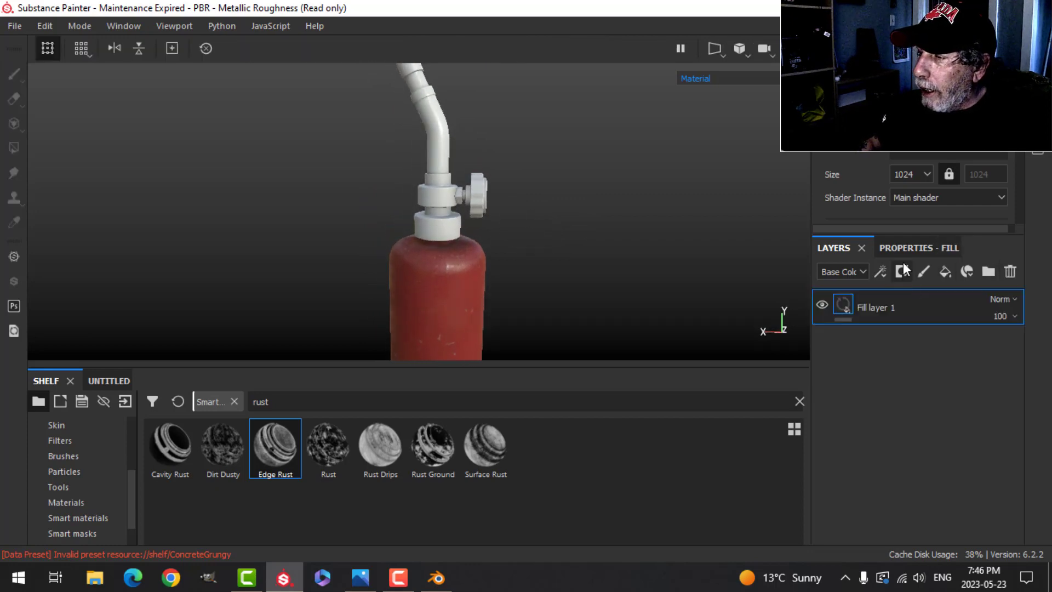
pyautogui.click(926, 248)
pyautogui.scroll(-3, 910, 471)
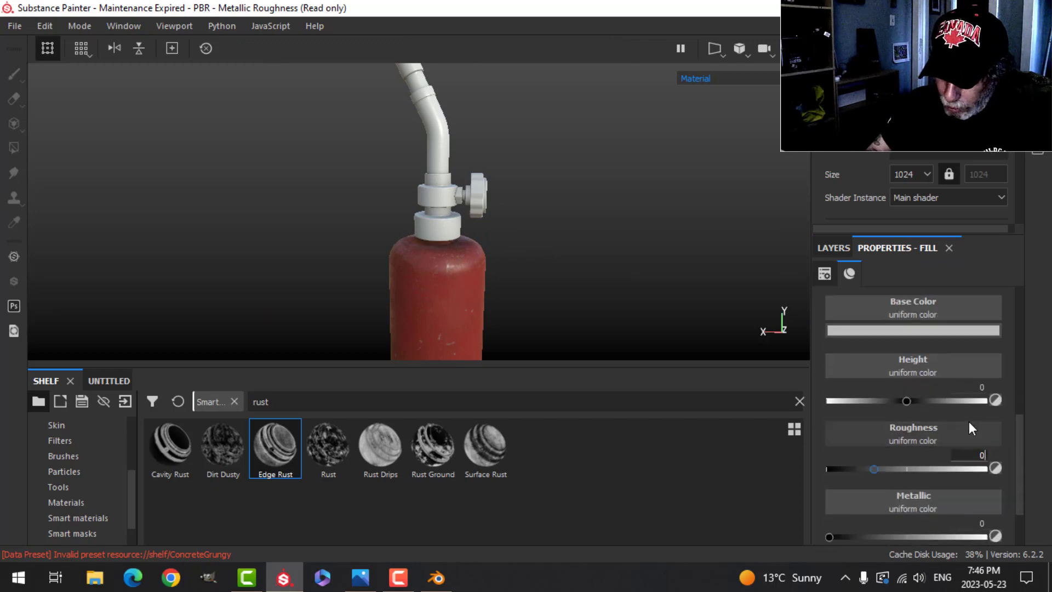
pyautogui.write('.25')
pyautogui.press('Return')
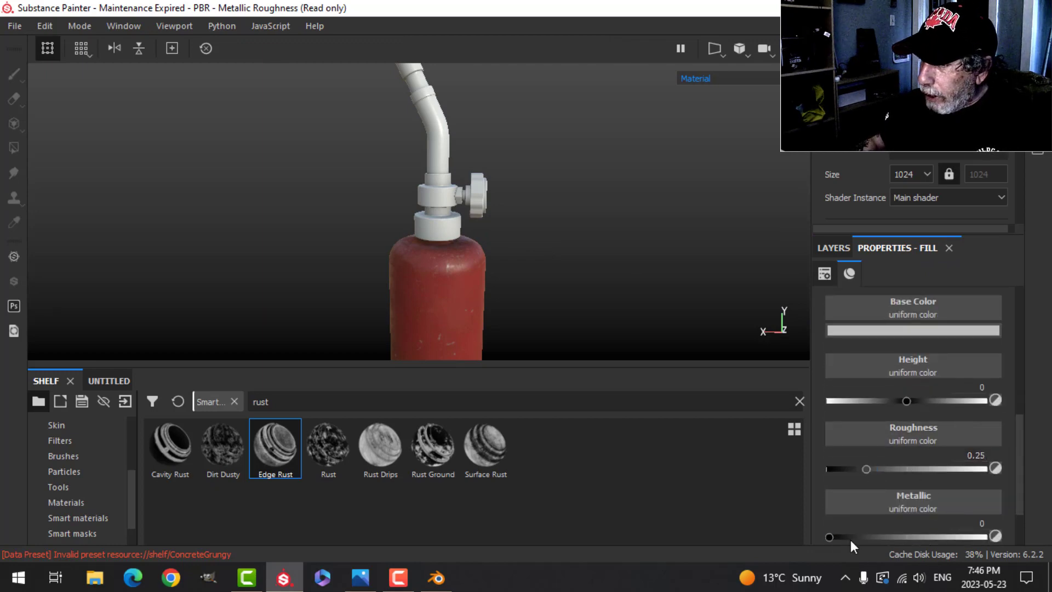
pyautogui.moveTo(832, 538); pyautogui.dragTo(984, 537)
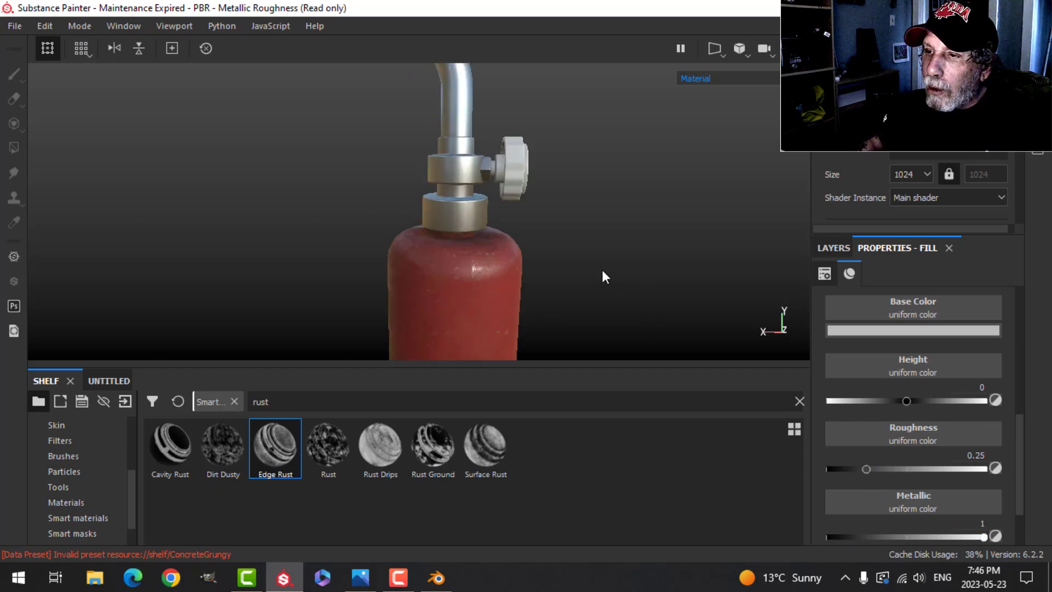
pyautogui.keyDown('alt'); pyautogui.moveTo(602, 269); pyautogui.dragTo(597, 244); pyautogui.keyUp('alt')
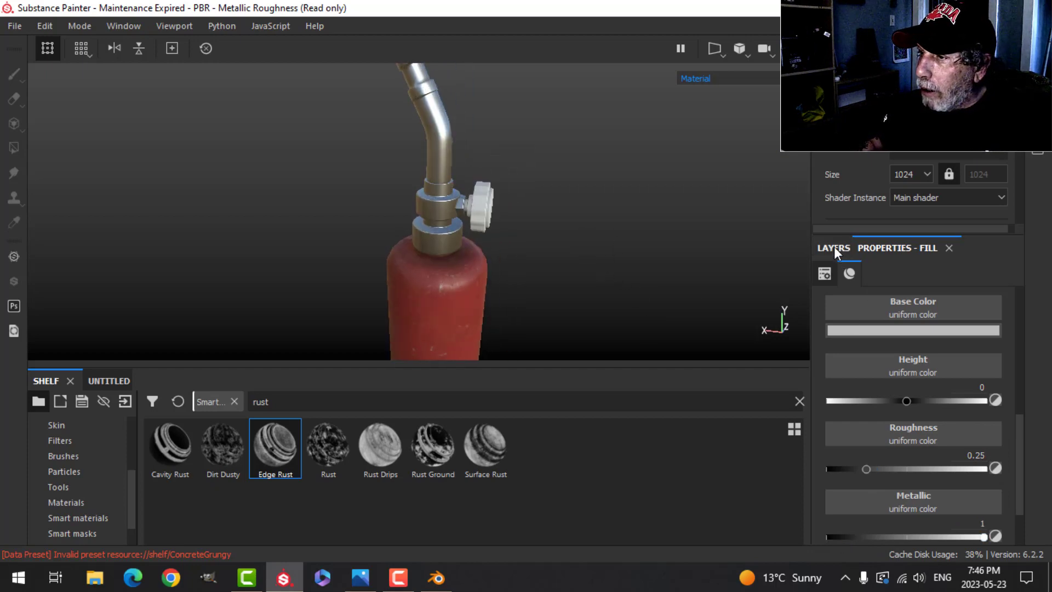
# - Add a MatFinish Rough filter to the nozzle's fill layer
pyautogui.click(834, 247)
pyautogui.rightClick(847, 305)
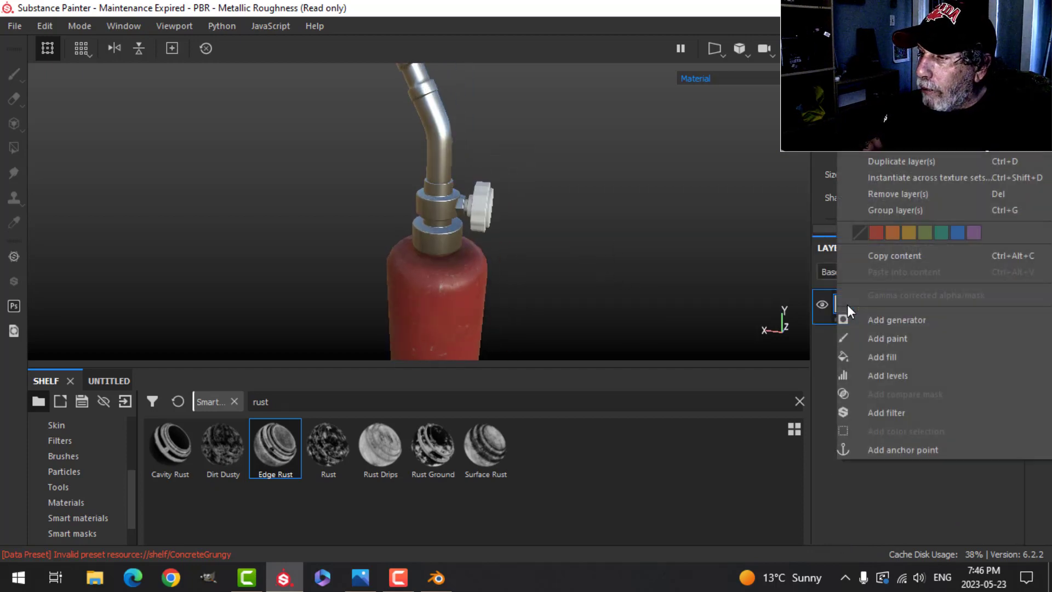
pyautogui.click(896, 412)
pyautogui.click(903, 247)
pyautogui.click(914, 322)
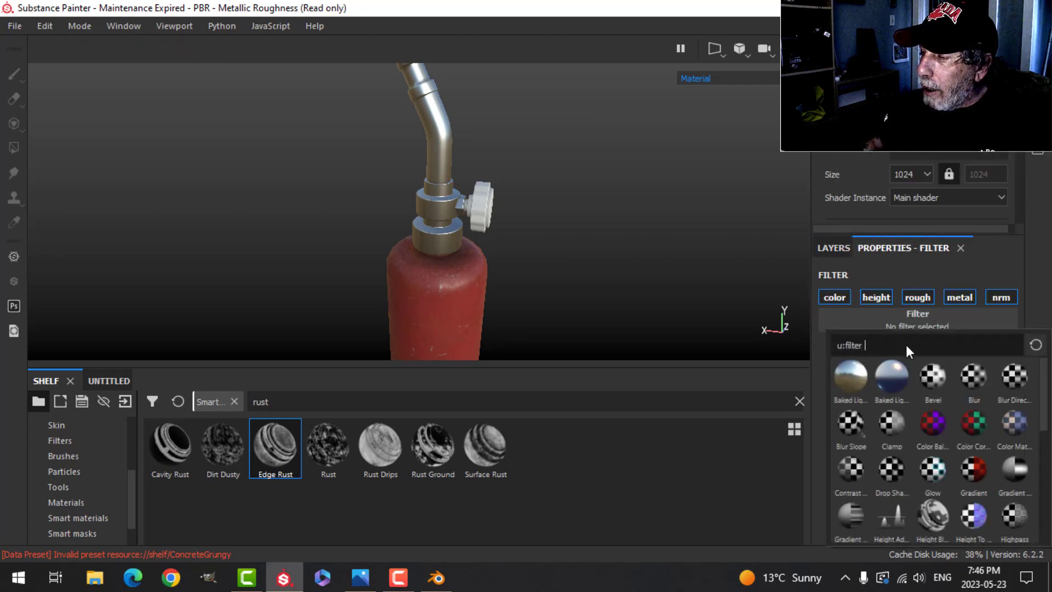
pyautogui.scroll(-10, 945, 458)
pyautogui.scroll(-2, 433, 279)
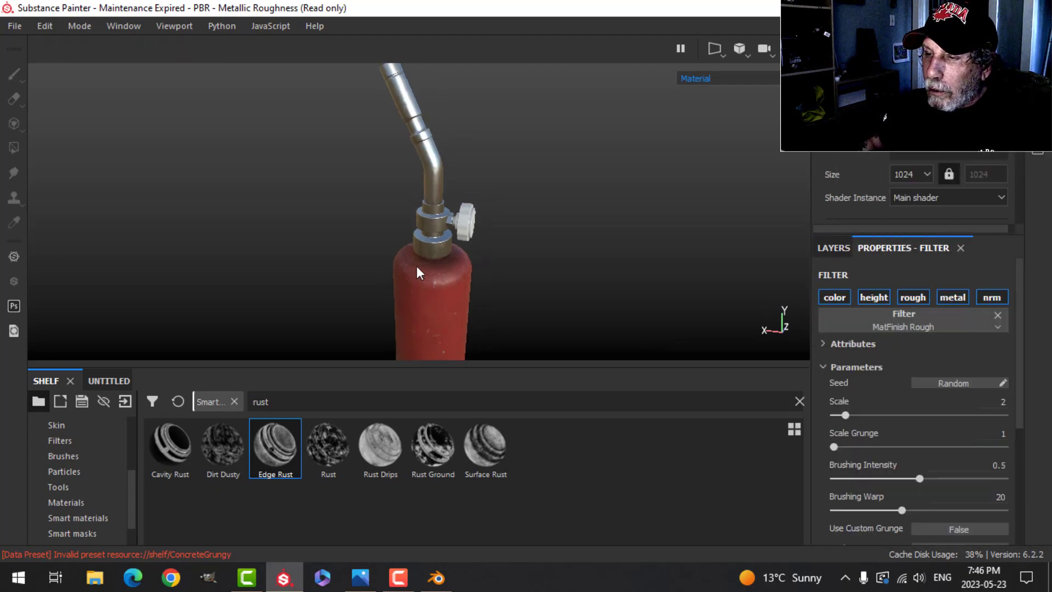
# - Enable triplanar mapping on the MatFinish Rough filter, with brushing intensity 0.38 and grunge scale 8
pyautogui.scroll(5, 487, 263)
pyautogui.keyDown('alt'); pyautogui.moveTo(410, 267); pyautogui.dragTo(370, 235); pyautogui.keyUp('alt')
pyautogui.scroll(-3, 922, 469)
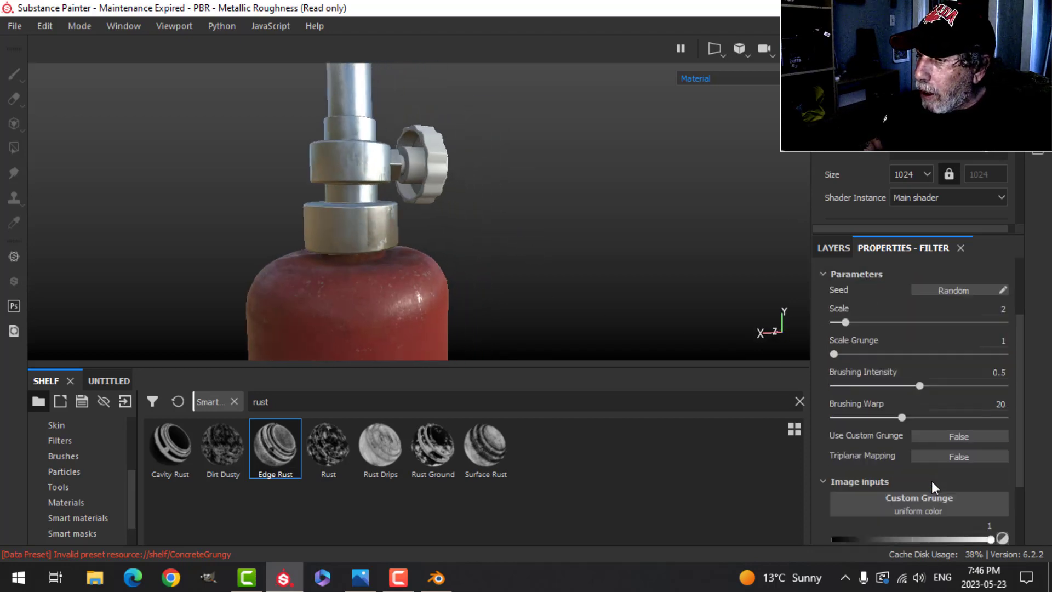
pyautogui.keyDown('alt'); pyautogui.moveTo(466, 185); pyautogui.dragTo(396, 219); pyautogui.keyUp('alt')
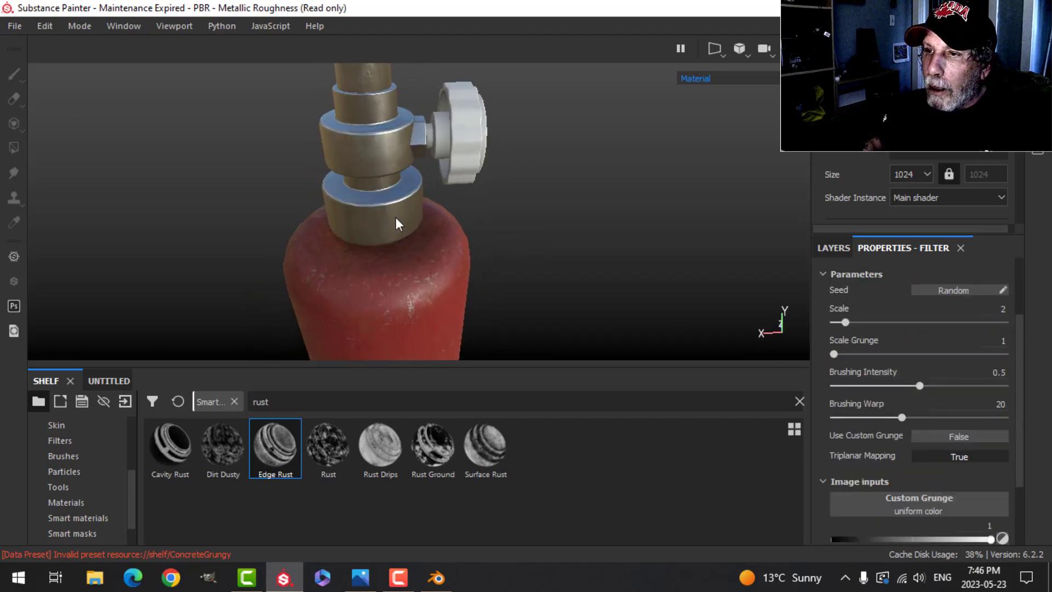
pyautogui.scroll(-1, 519, 232)
pyautogui.moveTo(918, 383); pyautogui.dragTo(897, 383)
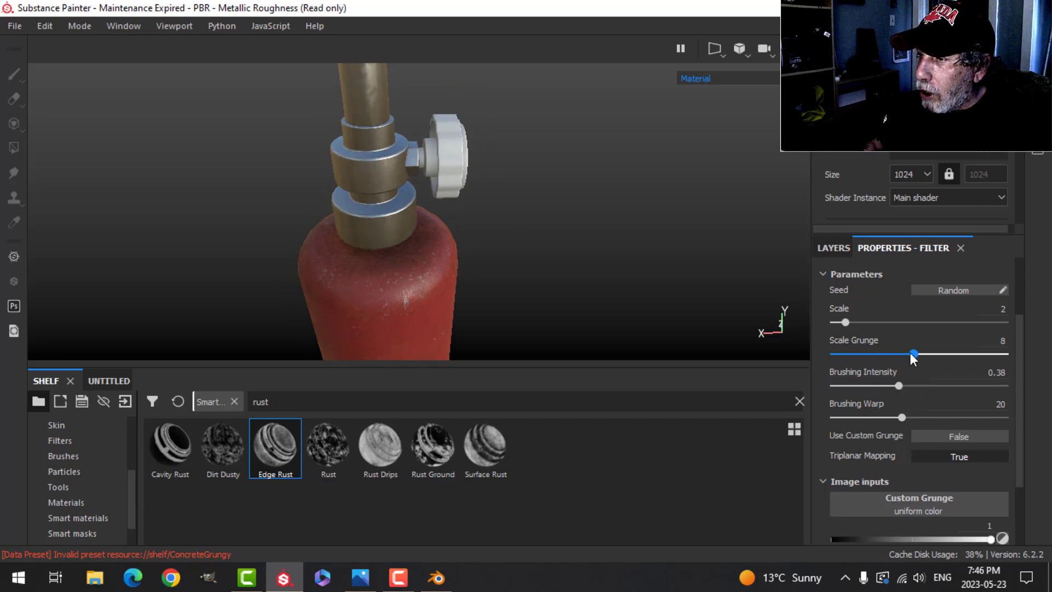
pyautogui.keyDown('alt'); pyautogui.moveTo(486, 181); pyautogui.dragTo(472, 233); pyautogui.keyUp('alt')
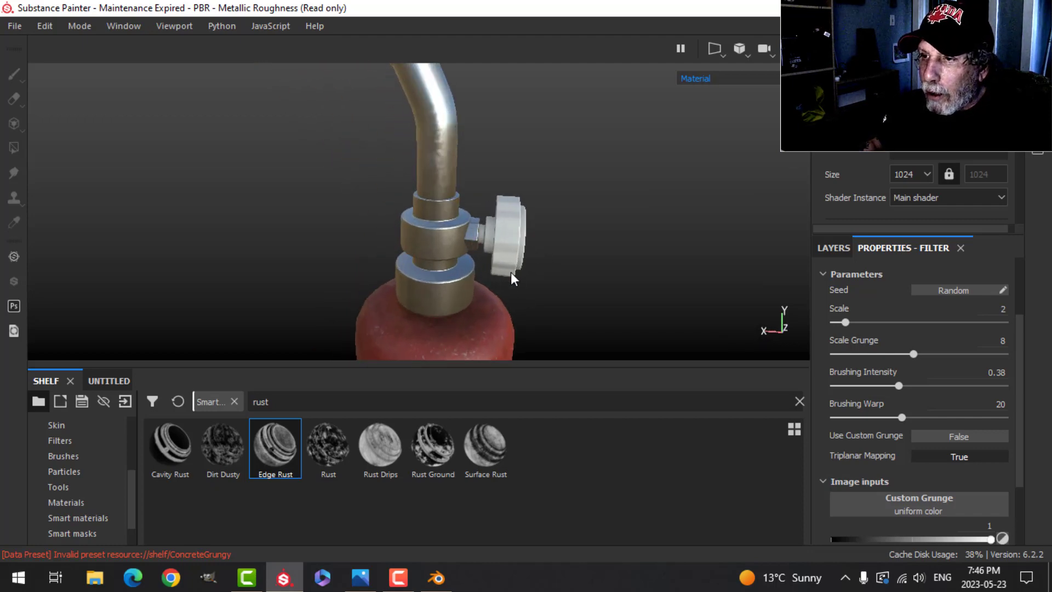
pyautogui.keyDown('alt'); pyautogui.moveTo(511, 279); pyautogui.dragTo(519, 307); pyautogui.keyUp('alt')
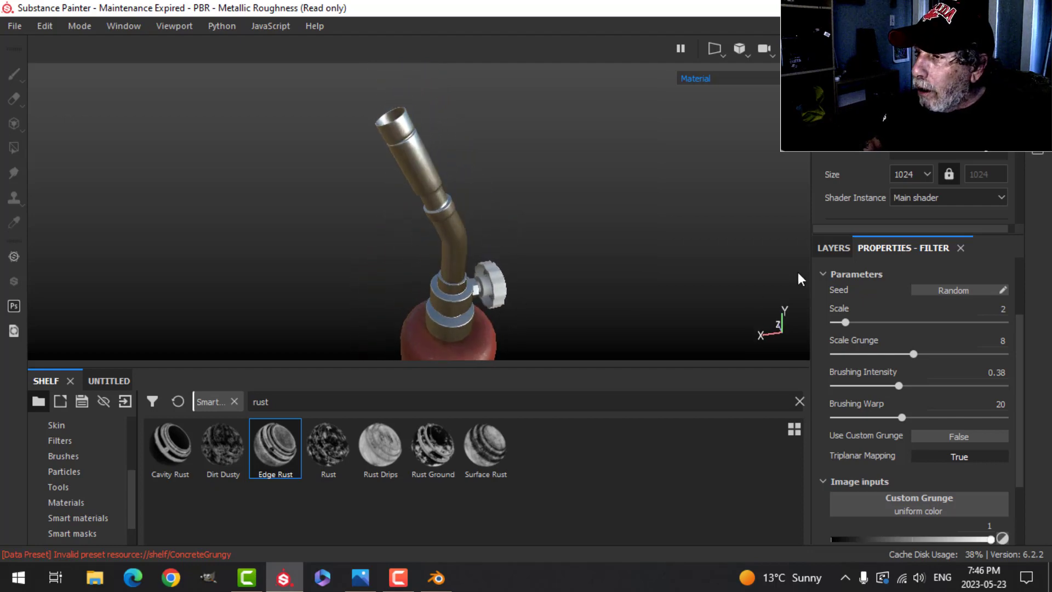
# - Rename the nozzle's fill layer as "Metal"
pyautogui.click(833, 248)
pyautogui.doubleClick(887, 310)
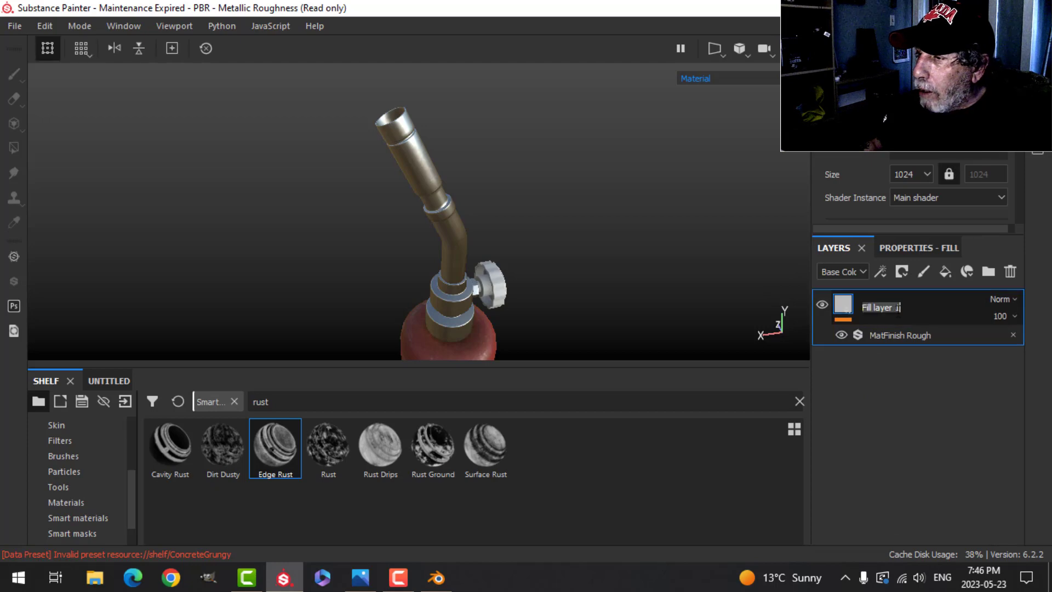
pyautogui.write('Metal')
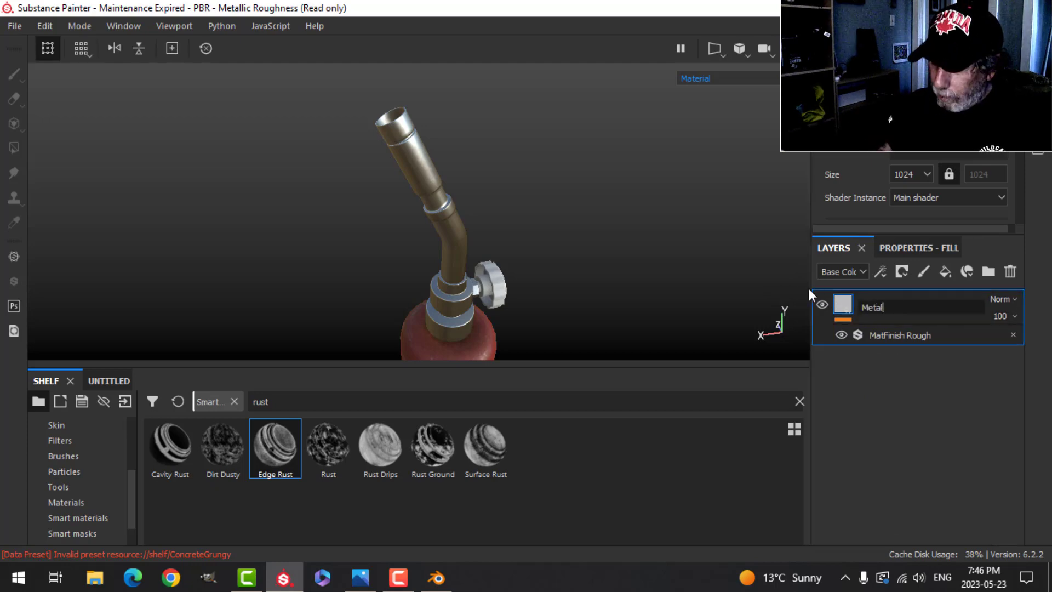
pyautogui.press('Return')
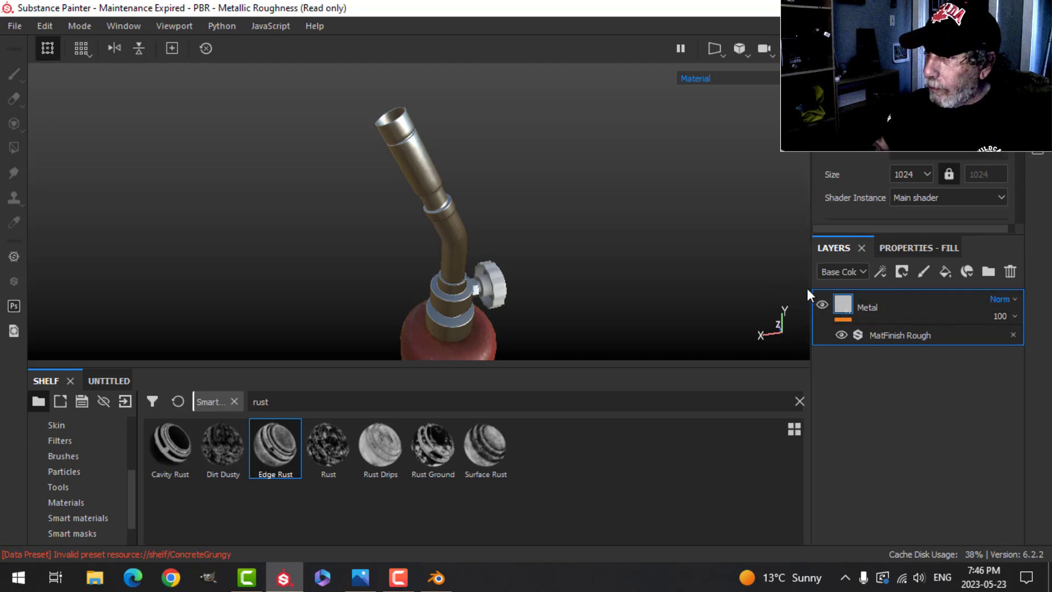
# - Add a fill layer above Metal and set its base color to white
pyautogui.click(948, 269)
pyautogui.click(899, 249)
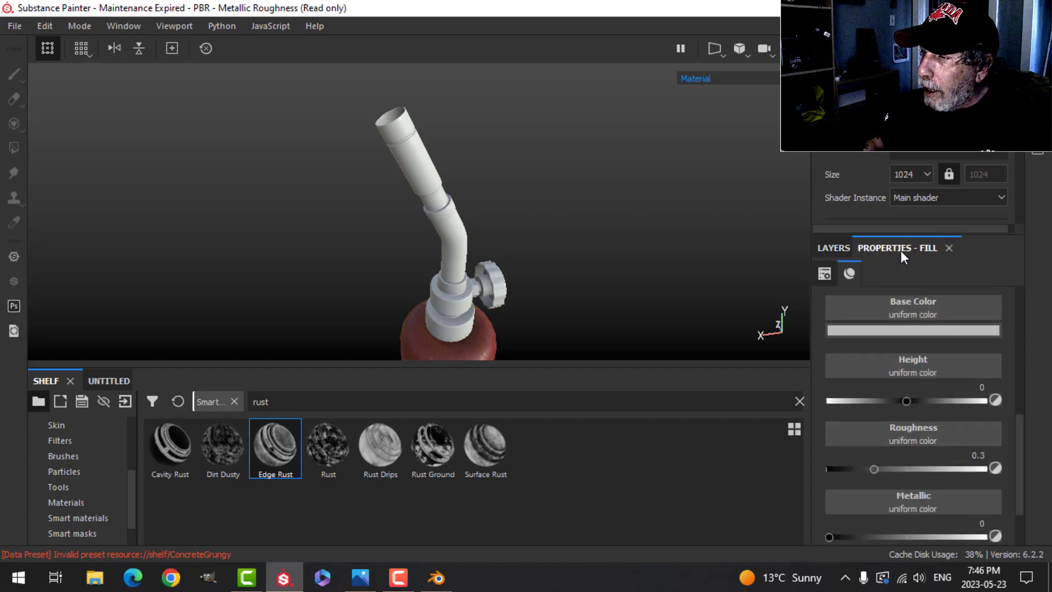
pyautogui.click(887, 331)
pyautogui.moveTo(861, 382); pyautogui.dragTo(800, 339)
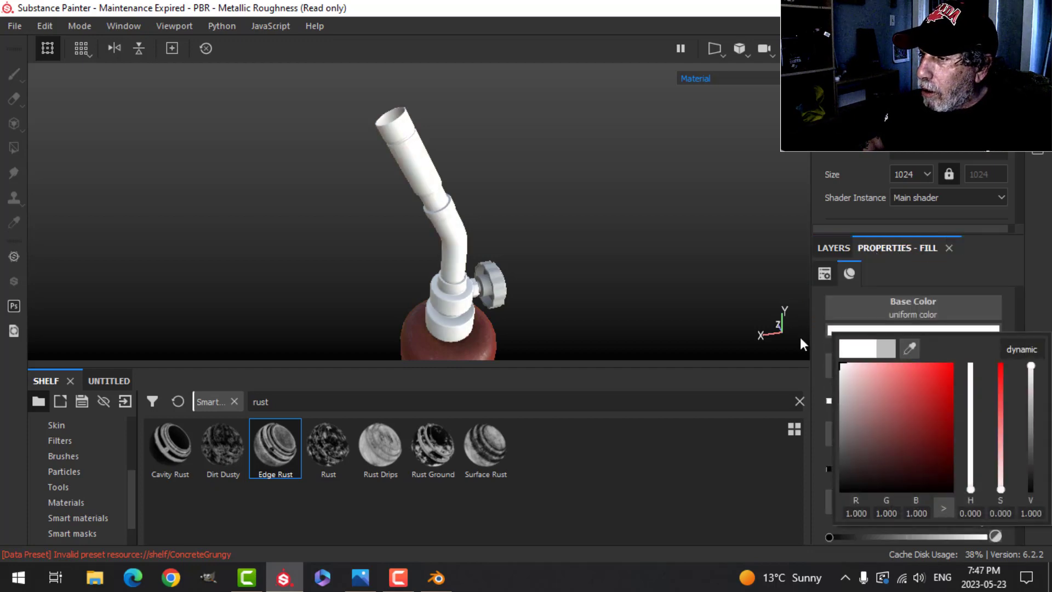
pyautogui.click(863, 262)
# - Add a black mask to the white fill layer above Metal
pyautogui.click(833, 247)
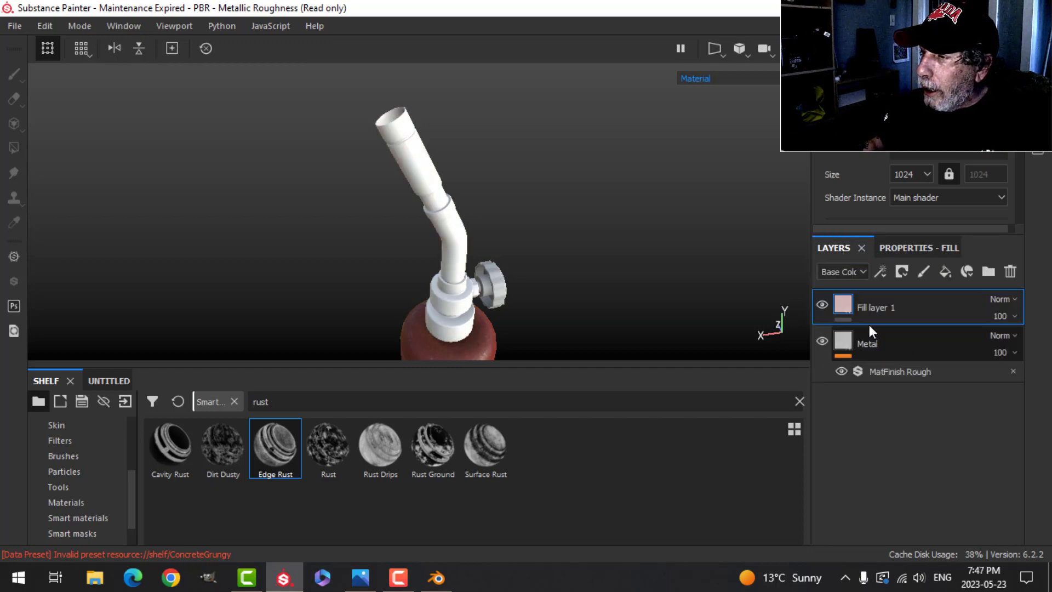
pyautogui.click(903, 271)
pyautogui.click(915, 305)
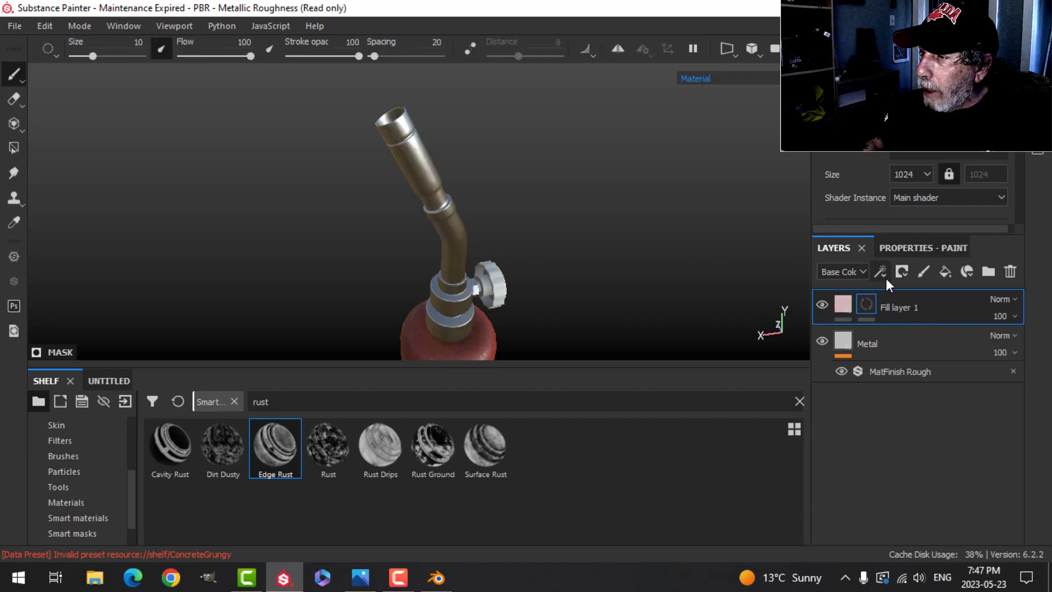
# - Add a Metal Edge Wear generator to the mask of Fill layer 1
pyautogui.click(881, 272)
pyautogui.click(907, 294)
pyautogui.click(913, 296)
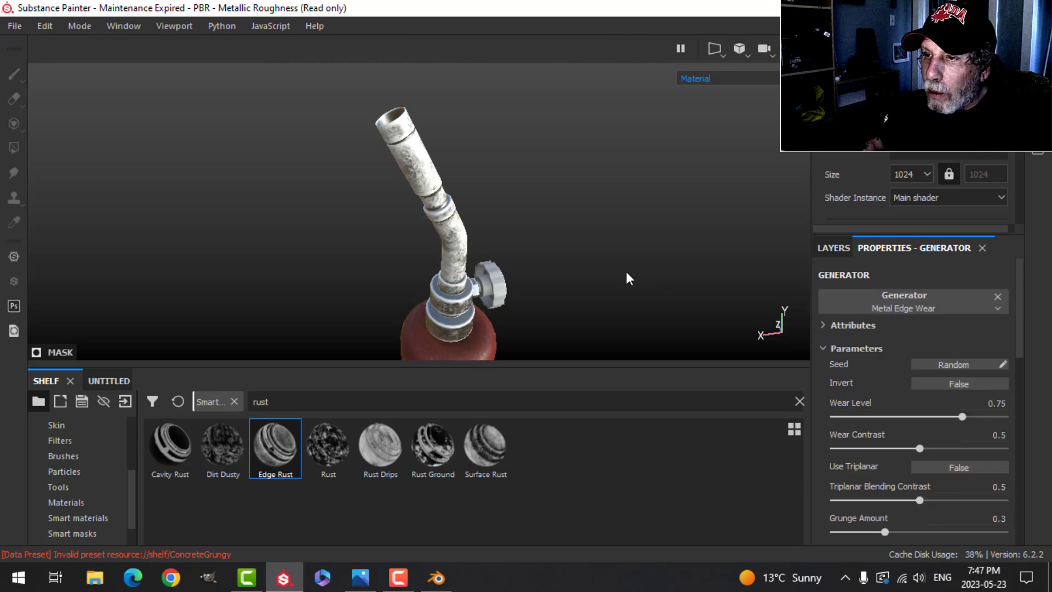
pyautogui.scroll(2, 619, 276)
pyautogui.keyDown('alt'); pyautogui.moveTo(610, 284); pyautogui.dragTo(588, 291); pyautogui.keyUp('alt')
pyautogui.keyDown('alt'); pyautogui.moveTo(587, 291); pyautogui.dragTo(580, 270, button='middle'); pyautogui.keyUp('alt')
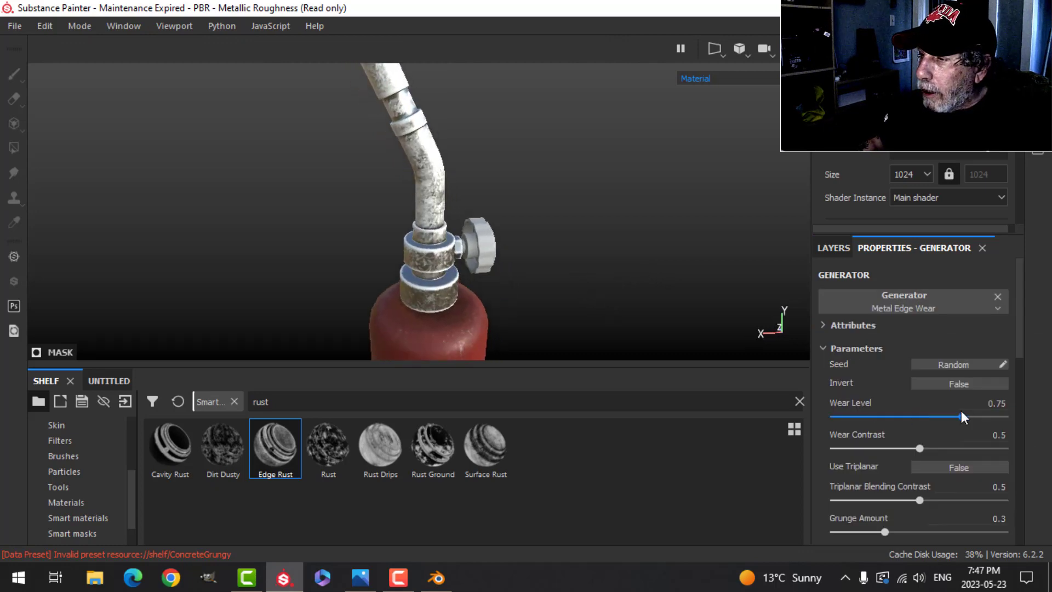
# - Lower the generator's Wear Level to 0.44 and enable its triplanar option
pyautogui.moveTo(963, 417); pyautogui.dragTo(910, 416)
pyautogui.scroll(-3, 938, 492)
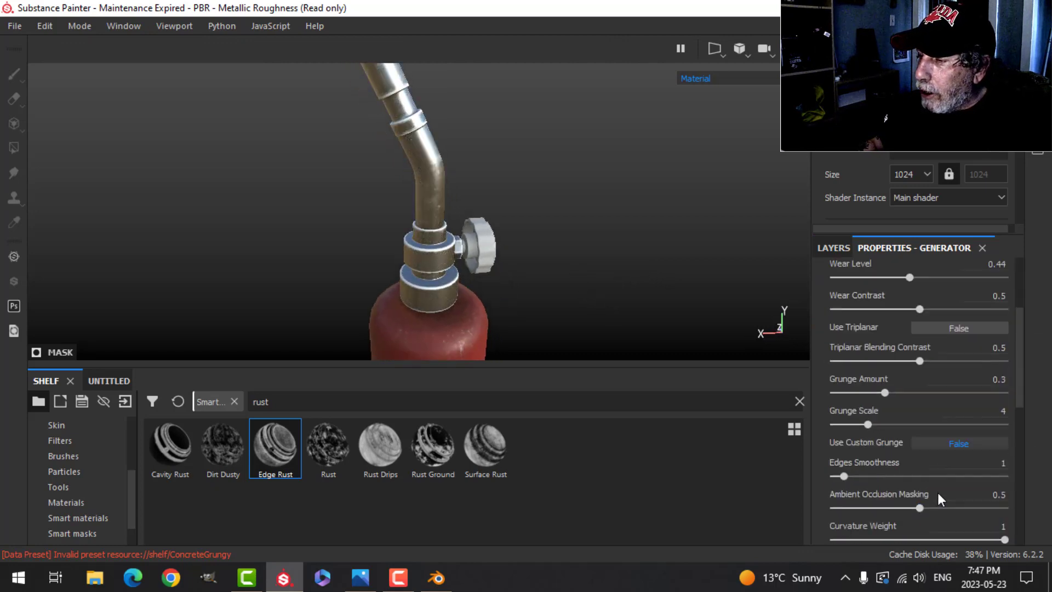
pyautogui.scroll(1, 952, 439)
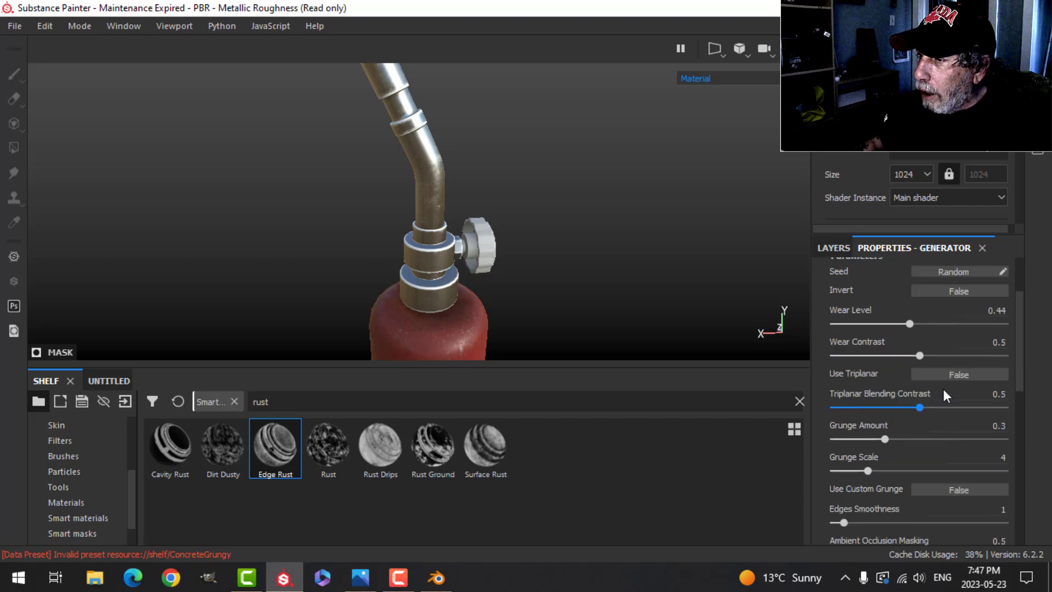
pyautogui.scroll(3, 606, 266)
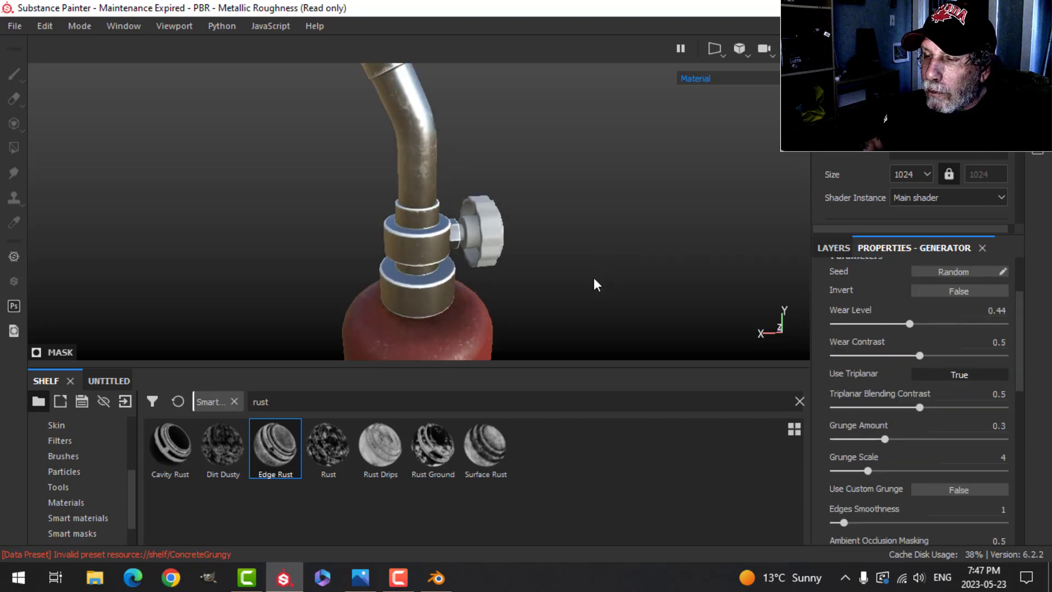
pyautogui.scroll(-1, 893, 393)
pyautogui.scroll(1, 909, 375)
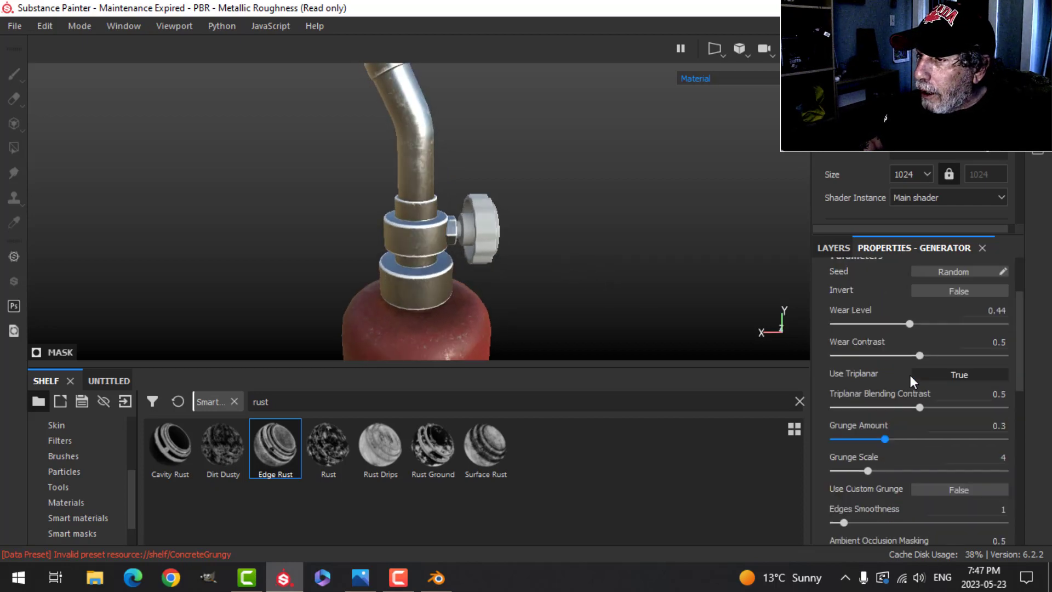
# - Set the edge wear's Grunge Amount to 0.42 and its Wear Level to 0.39
pyautogui.moveTo(883, 439); pyautogui.dragTo(905, 439)
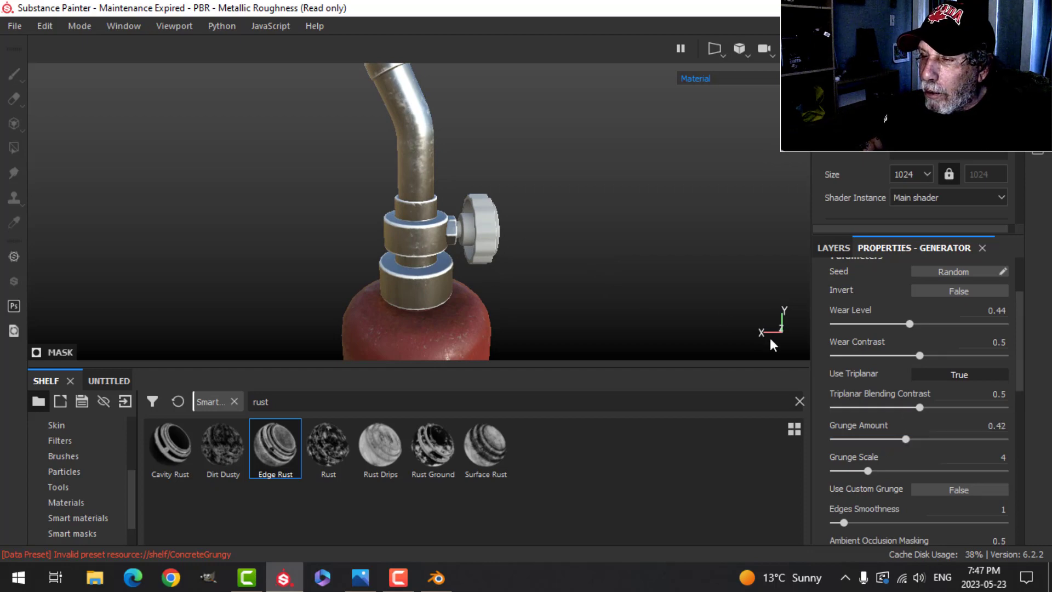
pyautogui.keyDown('alt'); pyautogui.moveTo(770, 337); pyautogui.dragTo(586, 230); pyautogui.keyUp('alt')
pyautogui.keyDown('alt'); pyautogui.moveTo(586, 230); pyautogui.dragTo(578, 278, button='middle'); pyautogui.keyUp('alt')
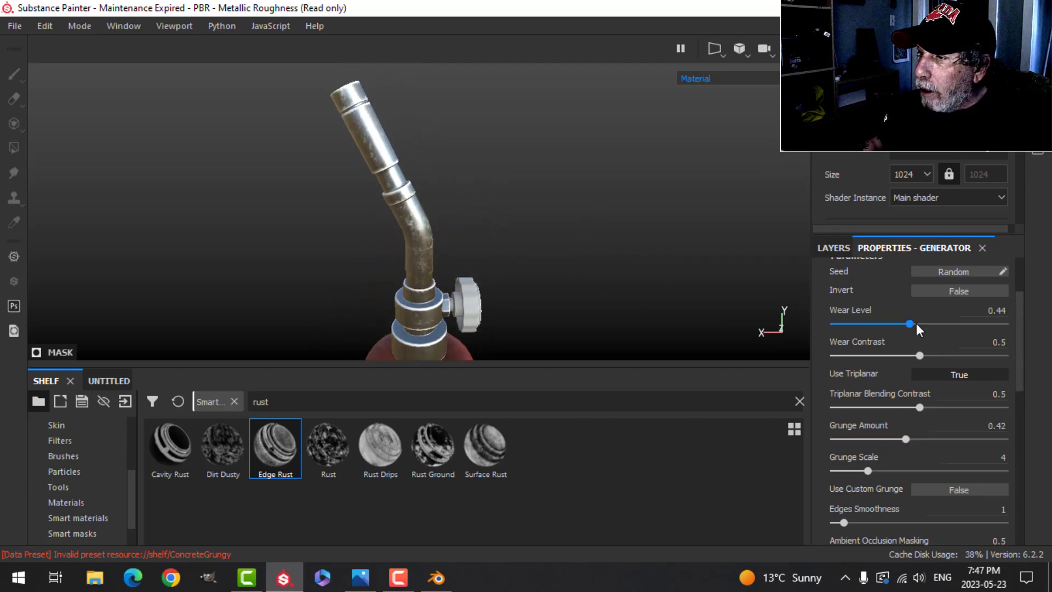
pyautogui.moveTo(909, 324); pyautogui.dragTo(901, 322)
pyautogui.scroll(-2, 532, 221)
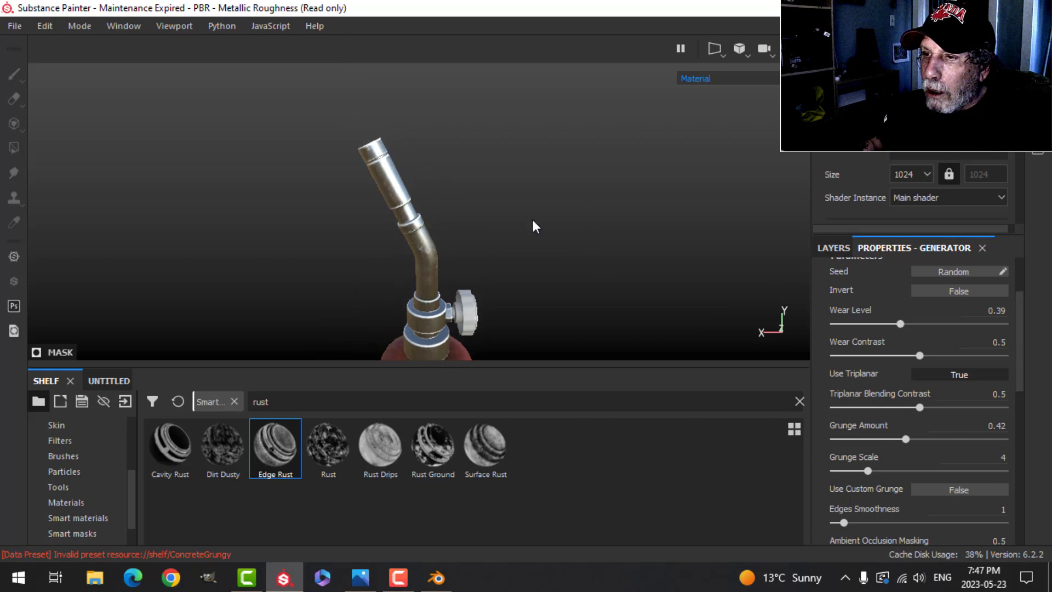
pyautogui.keyDown('alt'); pyautogui.moveTo(531, 217); pyautogui.dragTo(537, 254, button='right'); pyautogui.keyUp('alt')
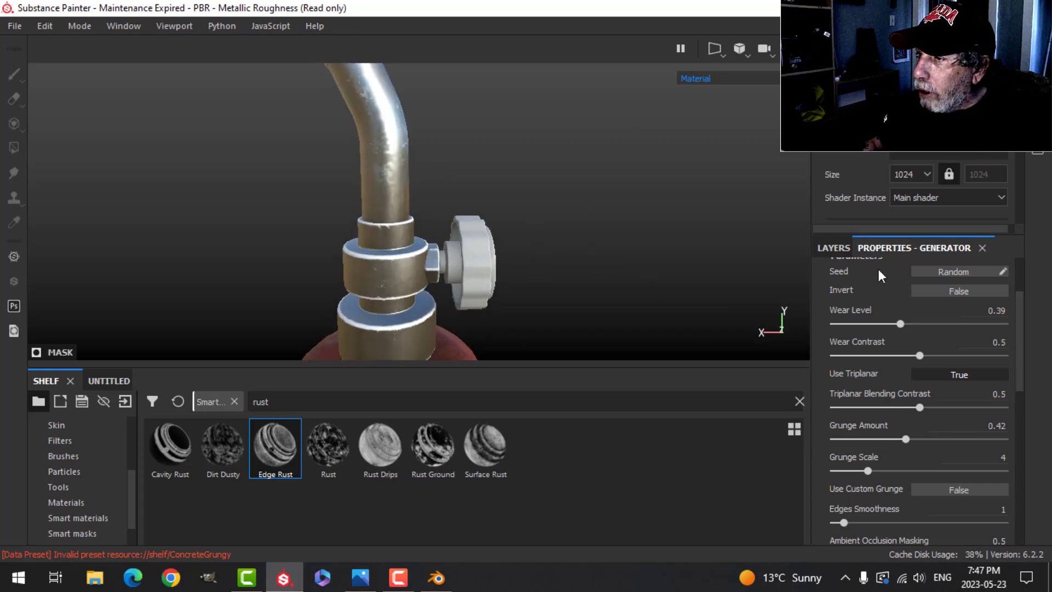
# - Set the opacity of the Metal Edge Wear generator to 30 in the layer stack
pyautogui.click(832, 246)
pyautogui.click(995, 336)
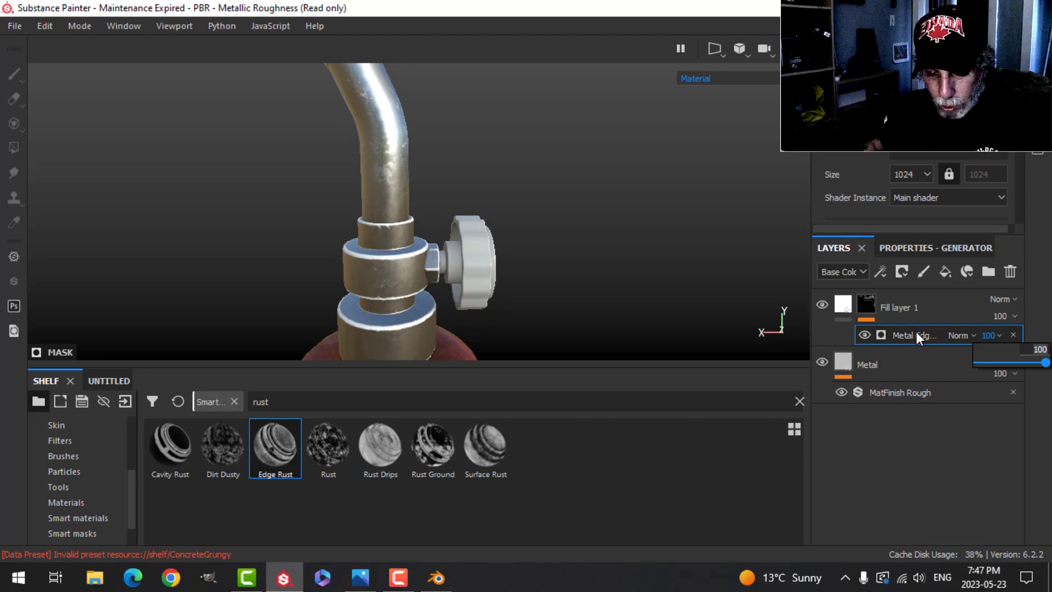
pyautogui.press('BackSpace')
pyautogui.press('BackSpace')
pyautogui.press('BackSpace')
pyautogui.write('30')
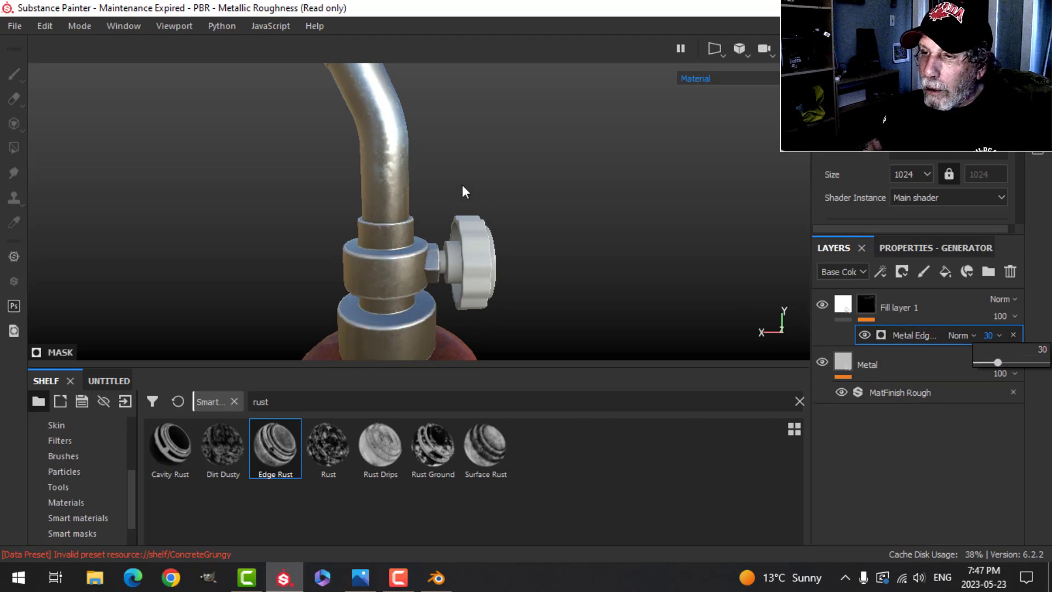
pyautogui.keyDown('alt'); pyautogui.moveTo(518, 223); pyautogui.dragTo(484, 189); pyautogui.keyUp('alt')
pyautogui.scroll(-3, 494, 191)
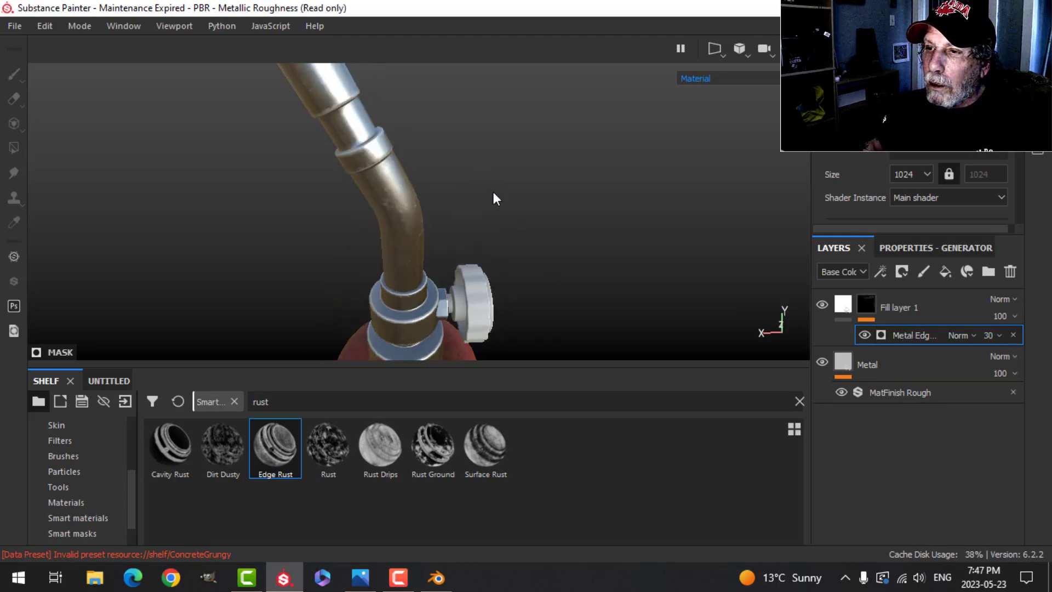
pyautogui.keyDown('alt'); pyautogui.moveTo(493, 191); pyautogui.dragTo(519, 289, button='middle'); pyautogui.keyUp('alt')
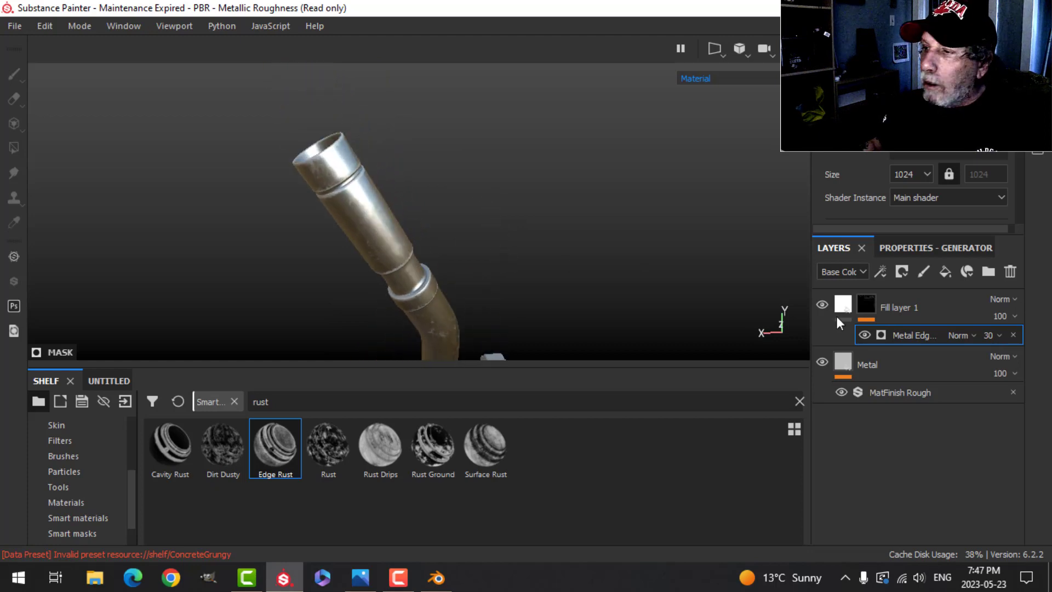
# - Reduce the Metal Edge Wear generator's opacity to 25
pyautogui.click(988, 335)
pyautogui.click(1032, 349)
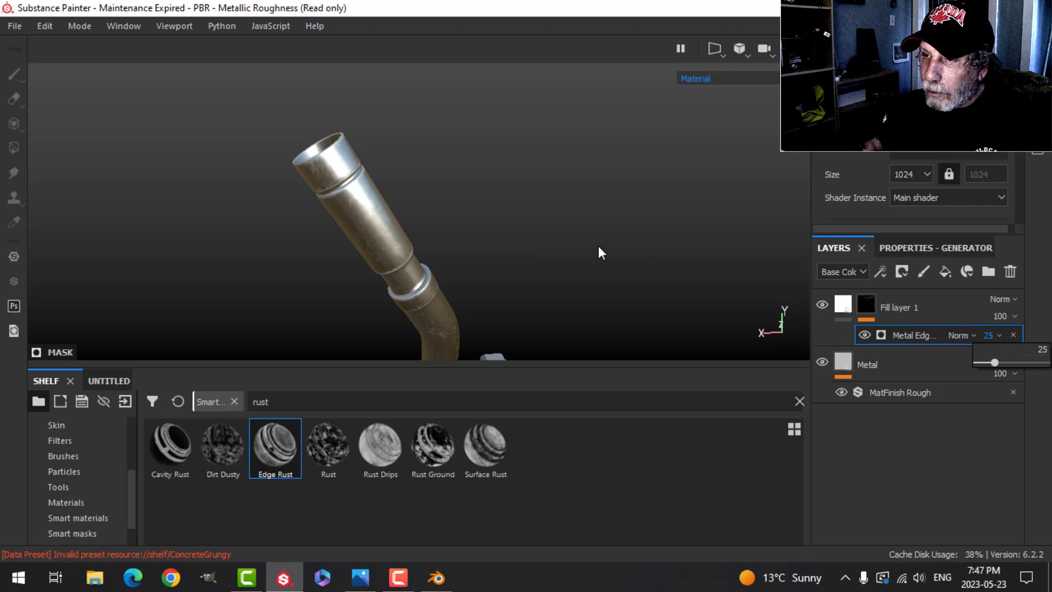
pyautogui.click(524, 263)
pyautogui.scroll(-3, 529, 270)
pyautogui.scroll(4, 527, 270)
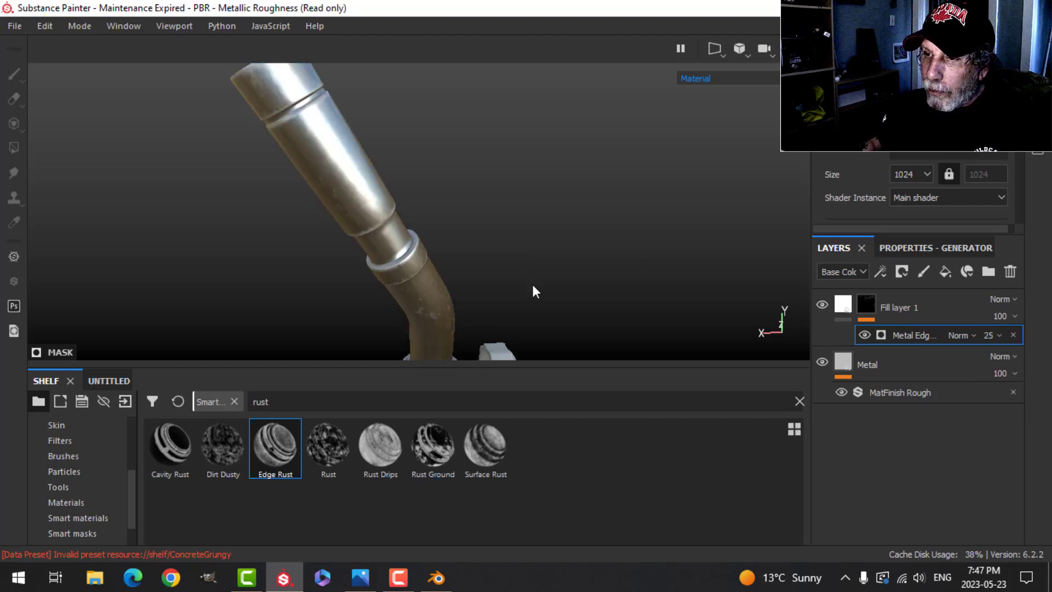
pyautogui.keyDown('alt'); pyautogui.moveTo(550, 291); pyautogui.dragTo(511, 236); pyautogui.keyUp('alt')
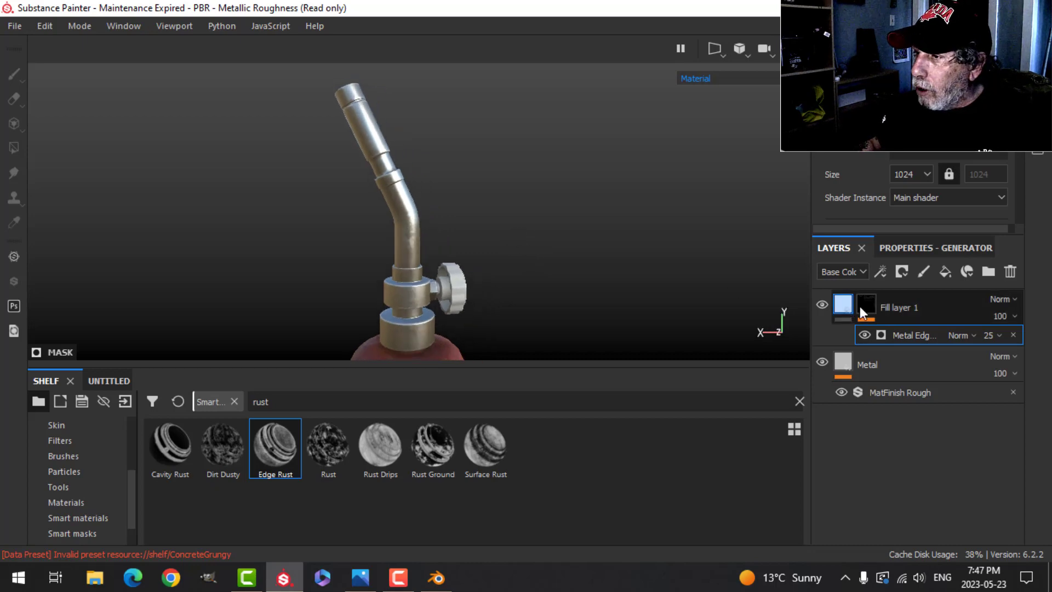
# - Rename Fill layer 1 as "edges"
pyautogui.press('Delete')
pyautogui.doubleClick(906, 307)
pyautogui.write('edges')
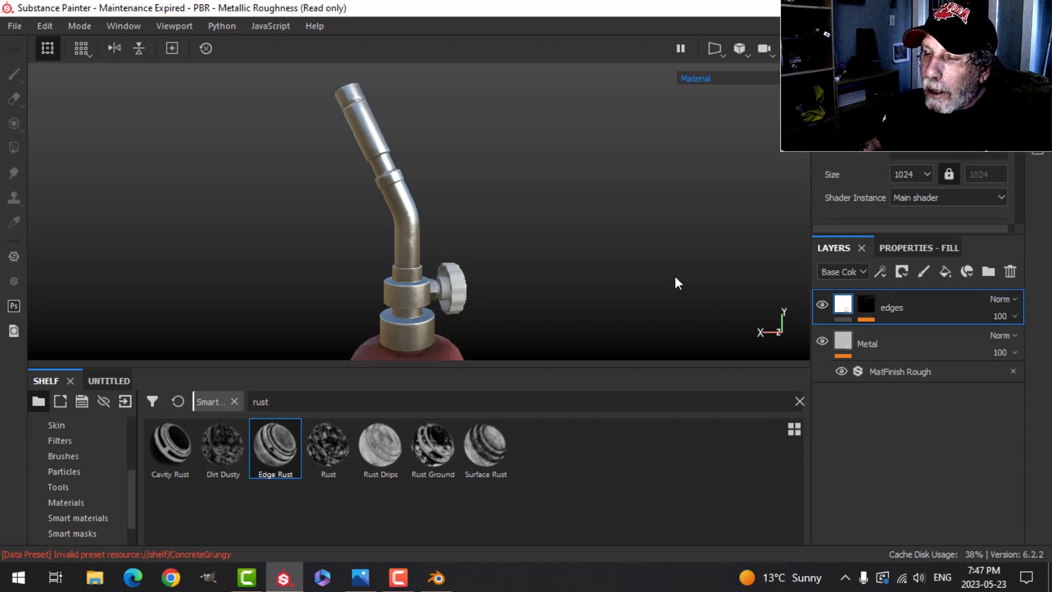
# - Add a fill layer above the edges layer and keep only its color and rough channels enabled
pyautogui.scroll(2, 570, 264)
pyautogui.scroll(2, 507, 189)
pyautogui.scroll(2, 502, 192)
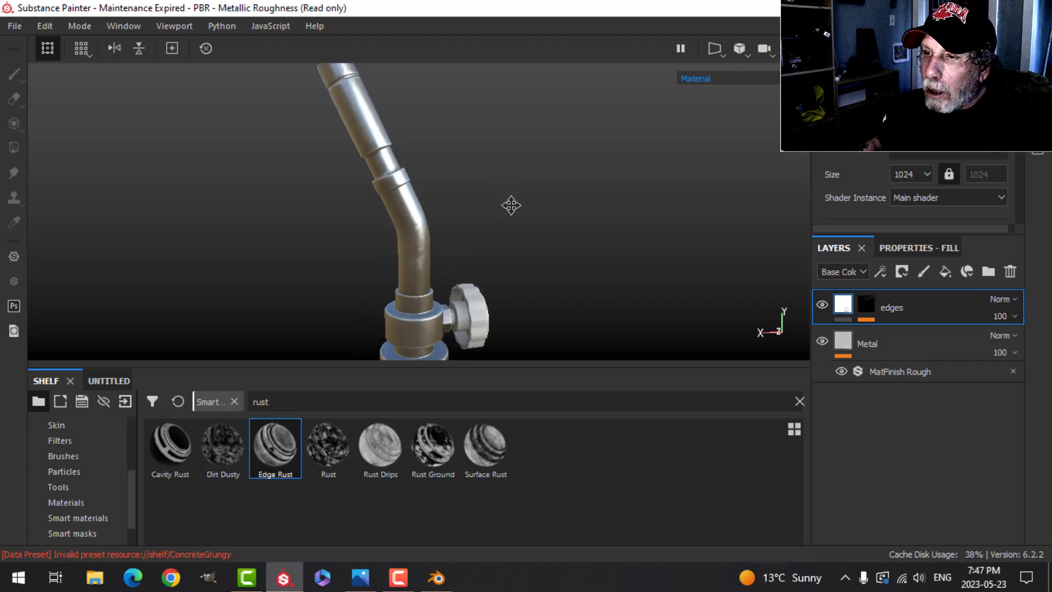
pyautogui.click(945, 271)
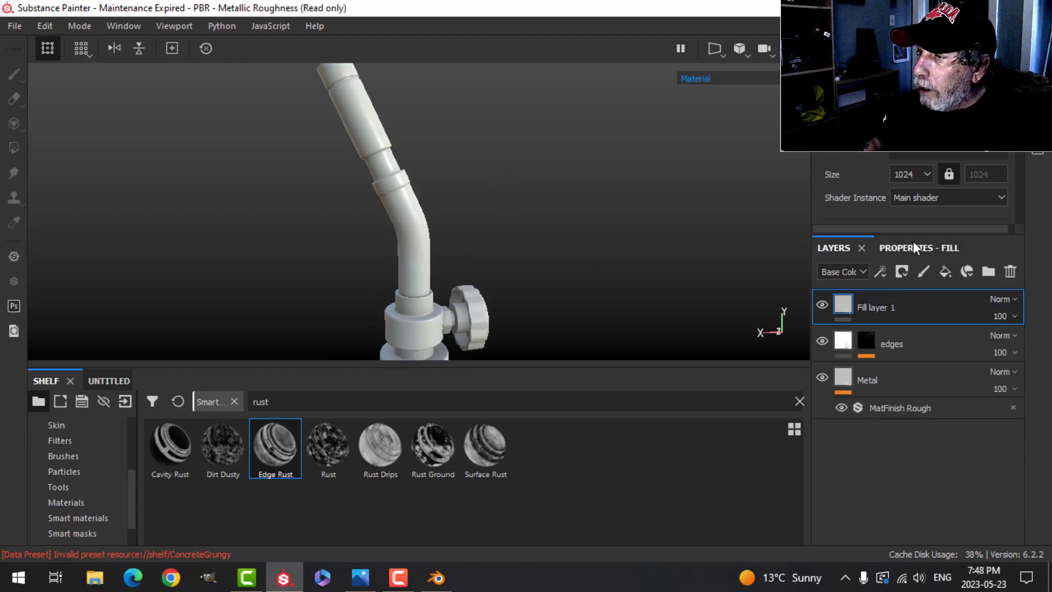
pyautogui.click(917, 249)
pyautogui.scroll(3, 898, 375)
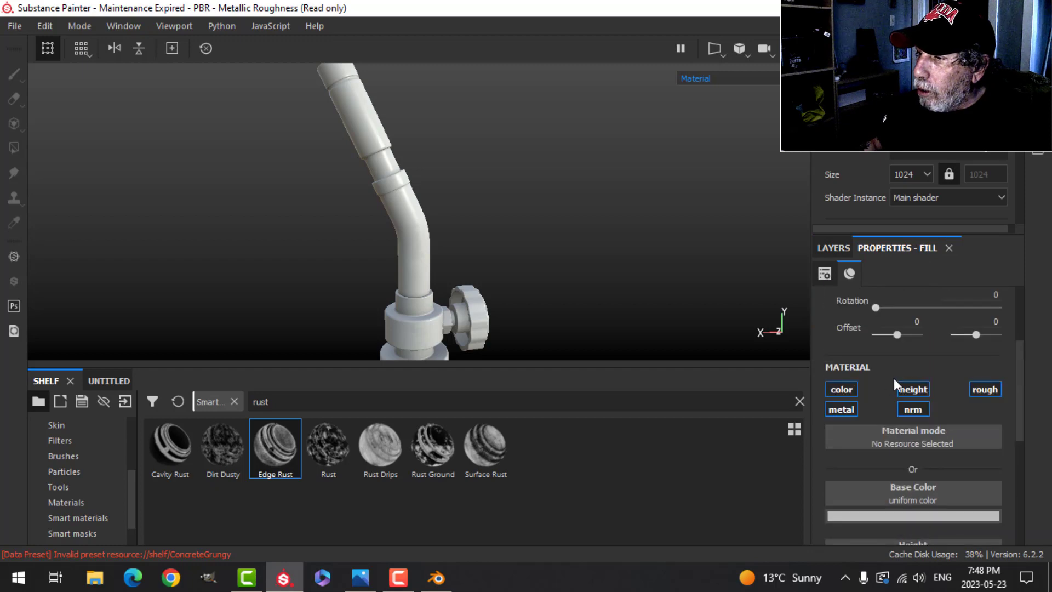
pyautogui.keyDown('alt'); pyautogui.click(839, 389); pyautogui.keyUp('alt')
pyautogui.click(973, 391)
pyautogui.scroll(-2, 970, 399)
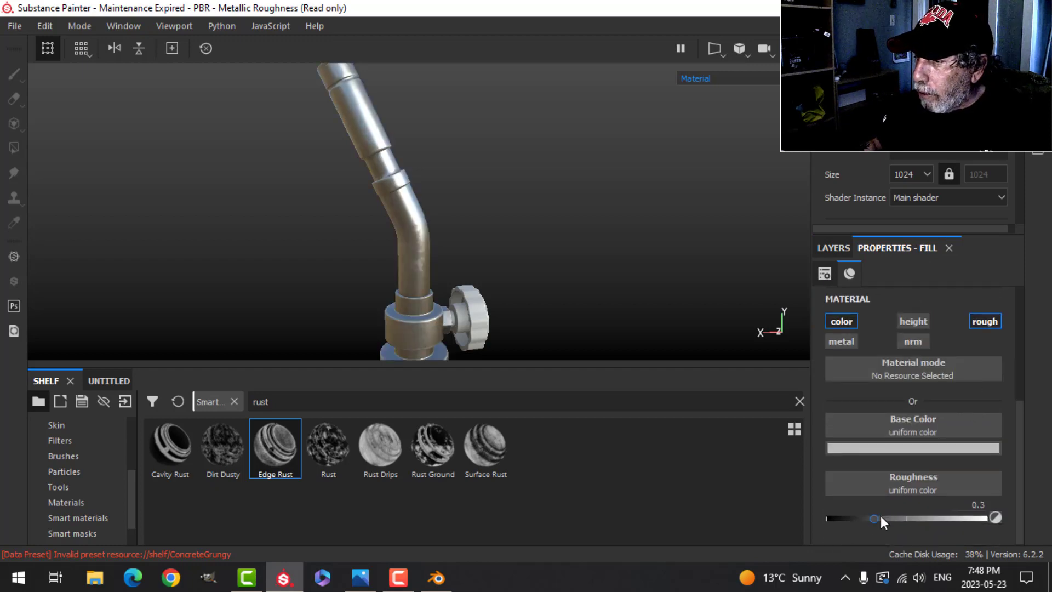
# - Set the new fill layer's Roughness to about 0.94 and its base color to a very dark brown
pyautogui.moveTo(880, 517); pyautogui.dragTo(976, 527)
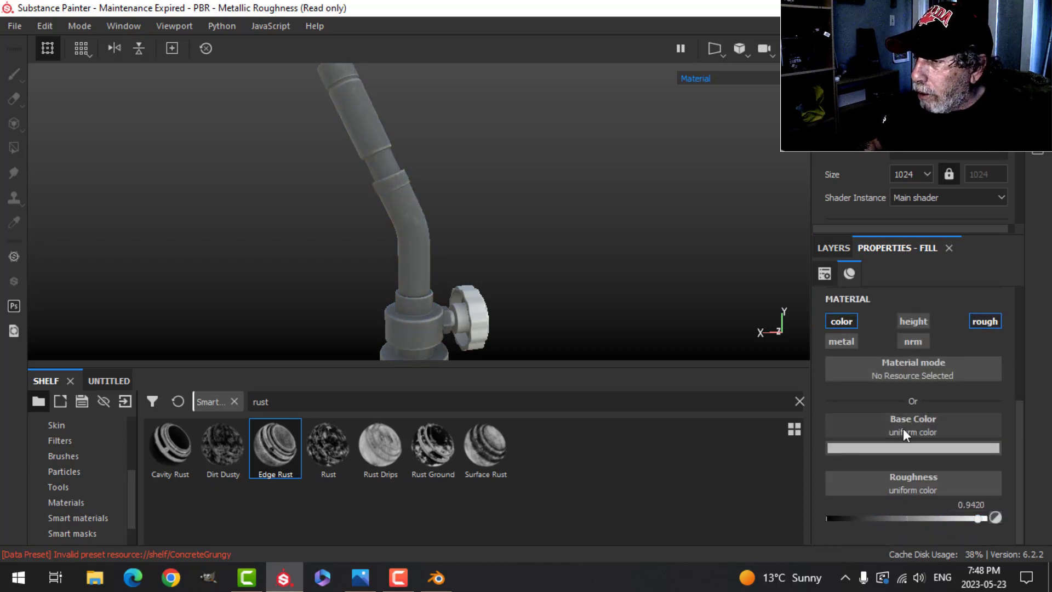
pyautogui.click(911, 447)
pyautogui.click(1032, 274)
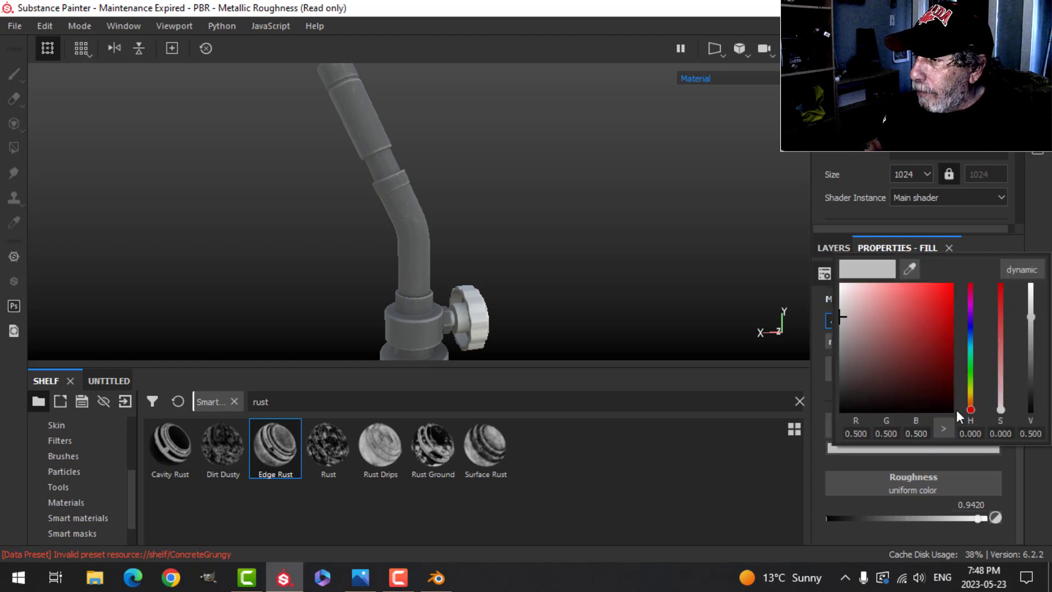
pyautogui.moveTo(970, 410); pyautogui.dragTo(932, 398)
pyautogui.click(847, 248)
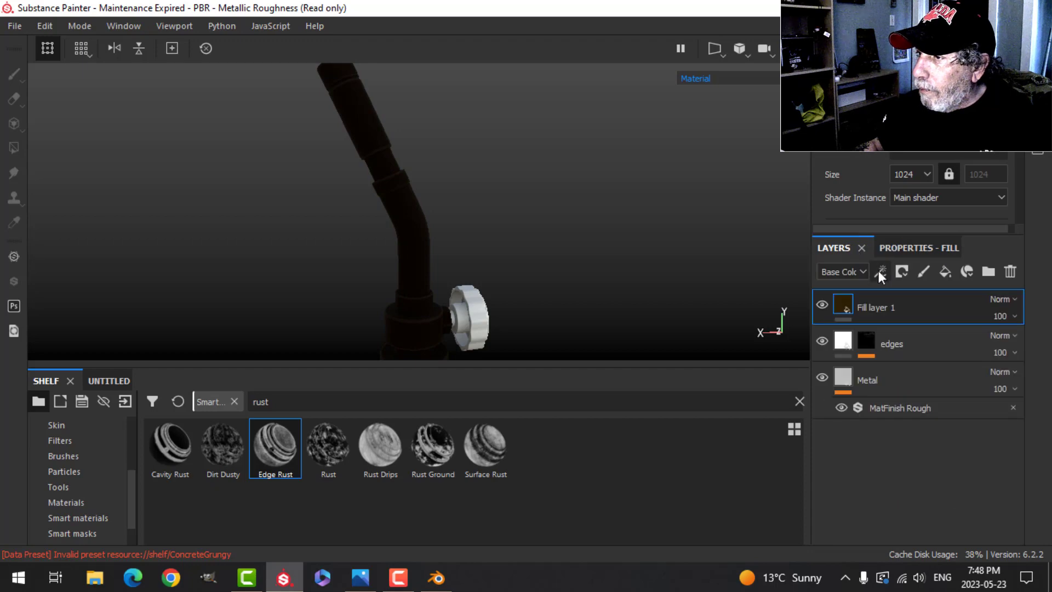
# - Give the dark brown fill layer a black mask driven by a Dirt generator
pyautogui.click(901, 272)
pyautogui.click(932, 307)
pyautogui.click(880, 271)
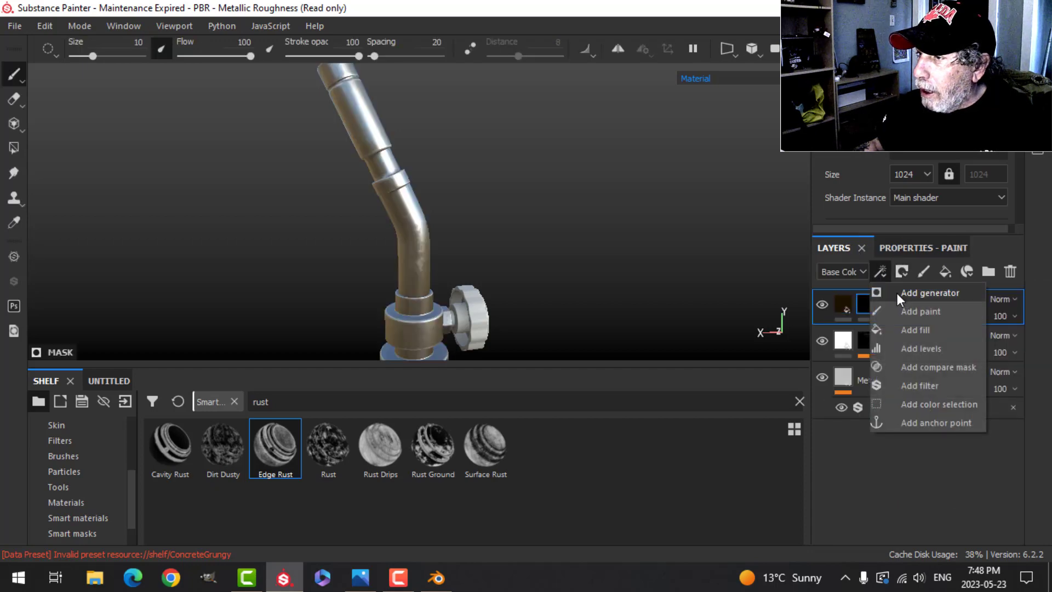
pyautogui.click(902, 292)
pyautogui.click(905, 246)
pyautogui.click(891, 295)
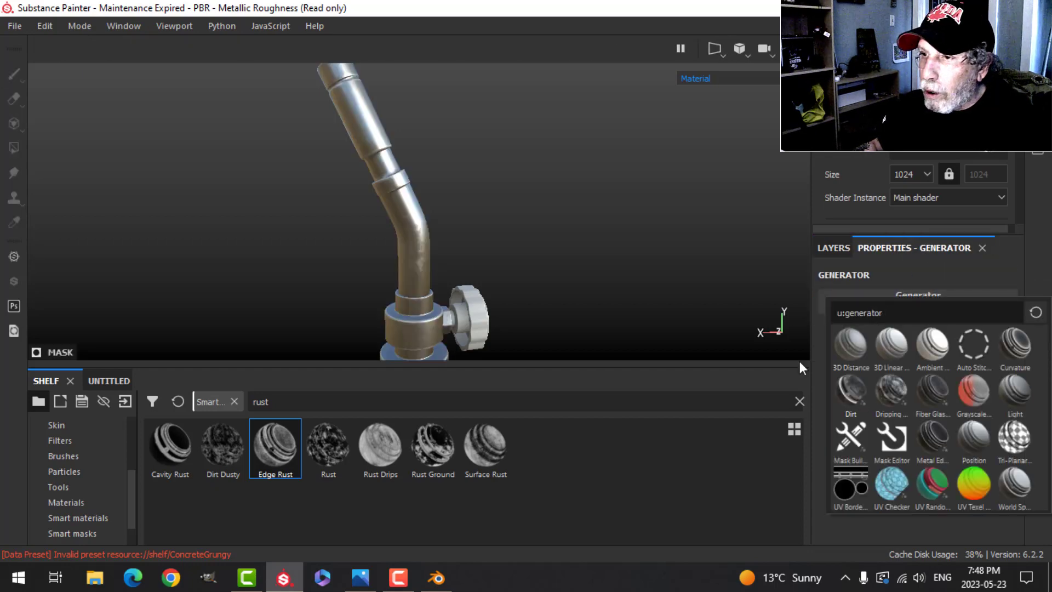
# - Adjust the Dirt generator's Dirt Level to 0.58 while checking the metal around the valve
pyautogui.scroll(3, 587, 310)
pyautogui.keyDown('alt'); pyautogui.moveTo(575, 308); pyautogui.dragTo(573, 264, button='middle'); pyautogui.keyUp('alt')
pyautogui.keyDown('alt'); pyautogui.moveTo(573, 264); pyautogui.dragTo(573, 285); pyautogui.keyUp('alt')
pyautogui.moveTo(963, 417); pyautogui.dragTo(918, 416)
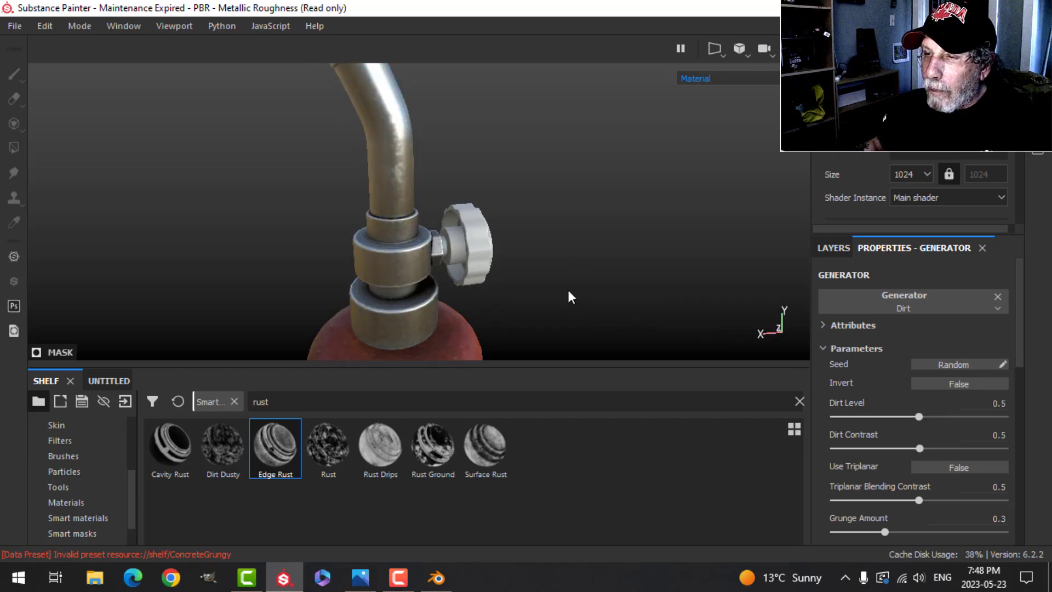
pyautogui.scroll(-3, 540, 244)
pyautogui.keyDown('alt'); pyautogui.moveTo(537, 241); pyautogui.dragTo(471, 262); pyautogui.keyUp('alt')
pyautogui.moveTo(919, 417); pyautogui.dragTo(933, 416)
pyautogui.keyDown('alt'); pyautogui.moveTo(646, 303); pyautogui.dragTo(578, 223); pyautogui.keyUp('alt')
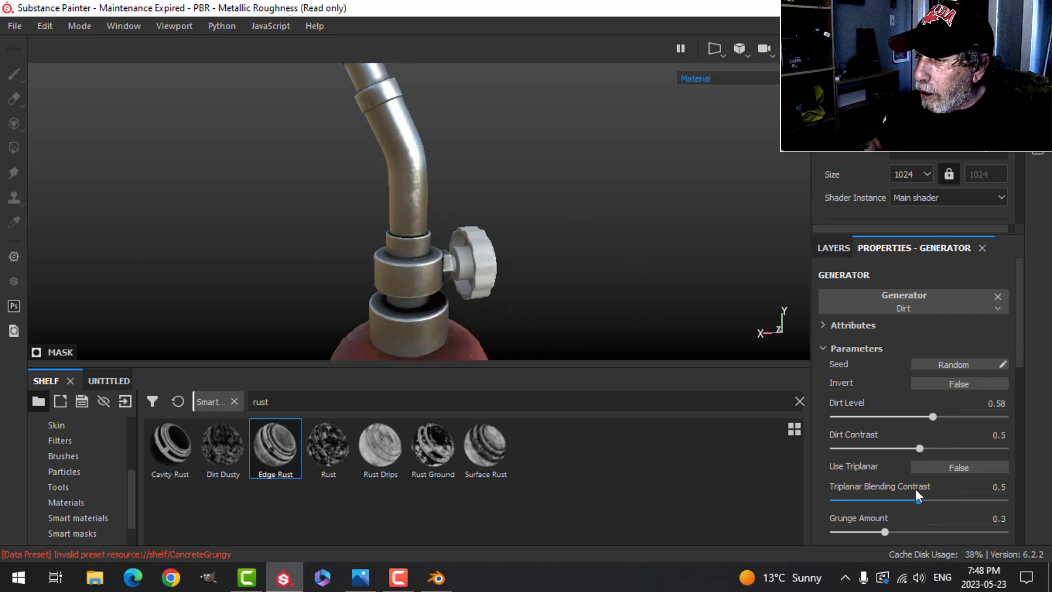
# - Tune the Dirt generator with Grunge Scale 7, Grunge Amount 0.21 and Dirt Level 0.61
pyautogui.scroll(-1, 916, 489)
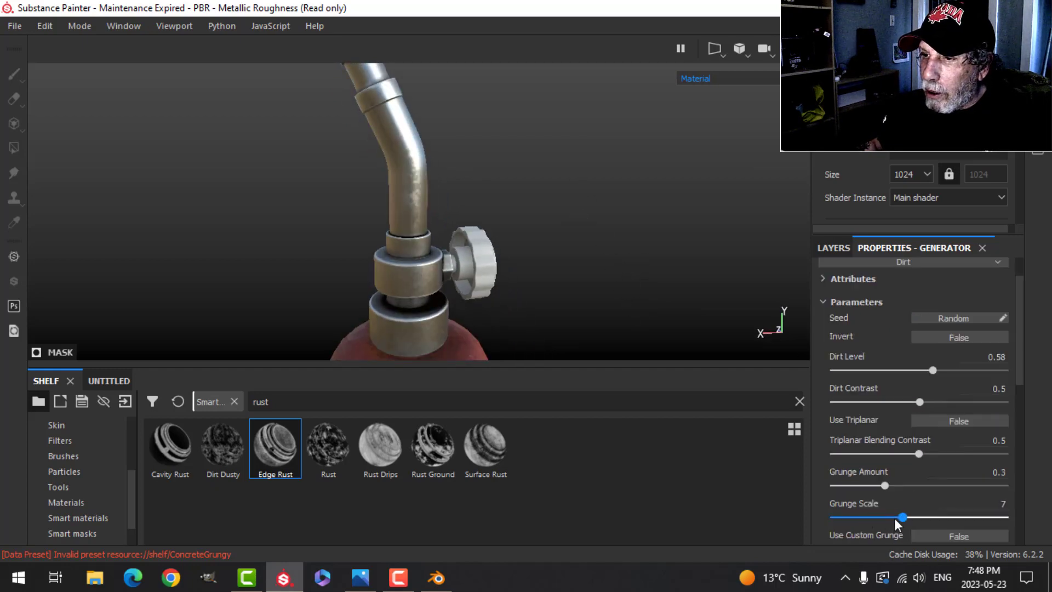
pyautogui.moveTo(884, 485)
pyautogui.mouseDown()
pyautogui.moveTo(908, 485)
pyautogui.moveTo(875, 485)
pyautogui.mouseUp()
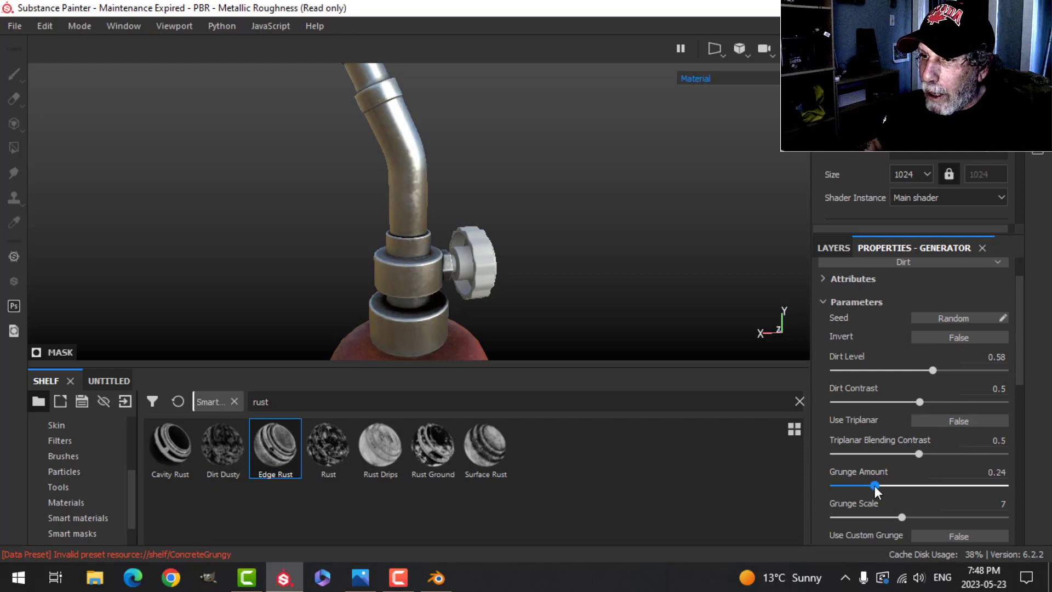
pyautogui.keyDown('alt'); pyautogui.moveTo(584, 294); pyautogui.dragTo(790, 368); pyautogui.keyUp('alt')
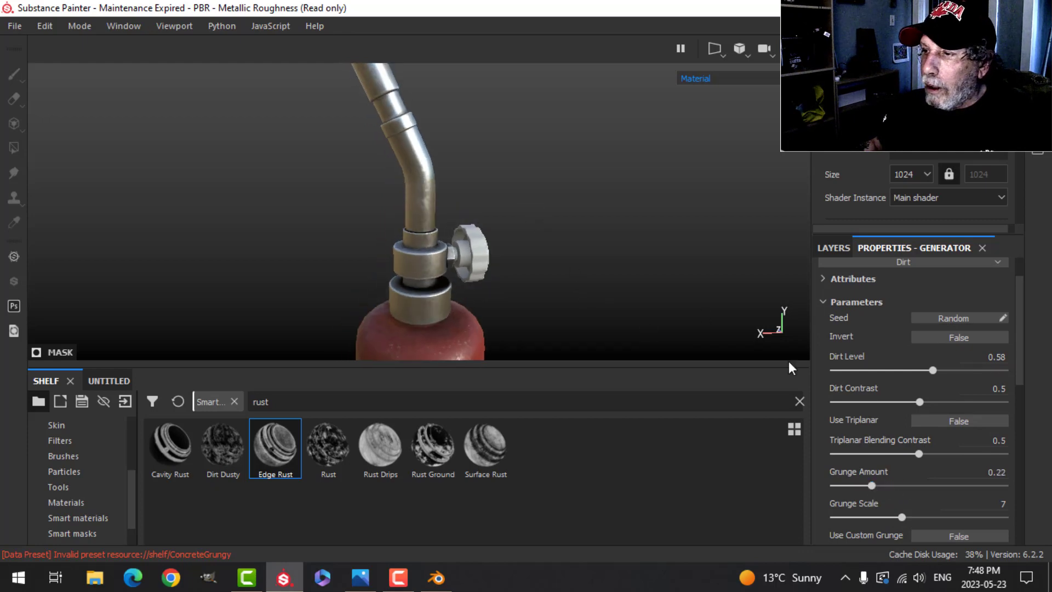
pyautogui.moveTo(875, 486); pyautogui.dragTo(870, 485)
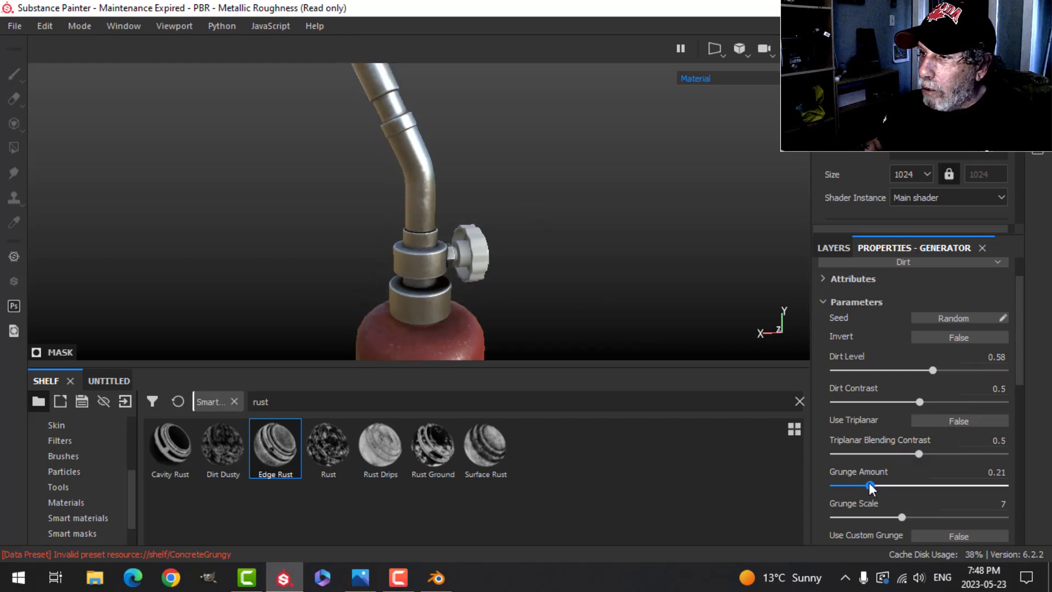
pyautogui.moveTo(932, 371); pyautogui.dragTo(937, 371)
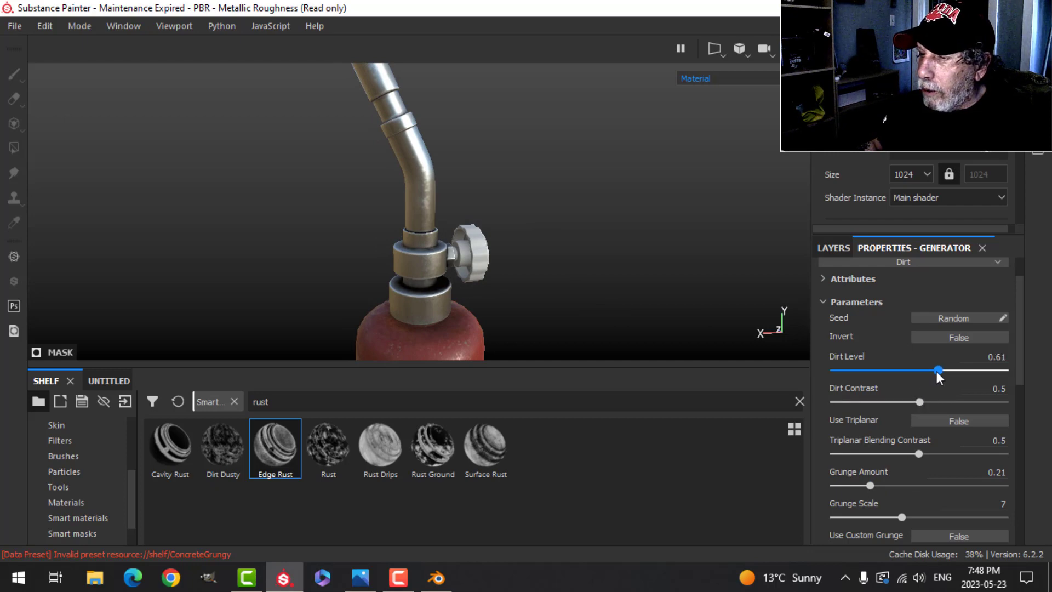
pyautogui.keyDown('alt'); pyautogui.moveTo(535, 252); pyautogui.dragTo(436, 176); pyautogui.keyUp('alt')
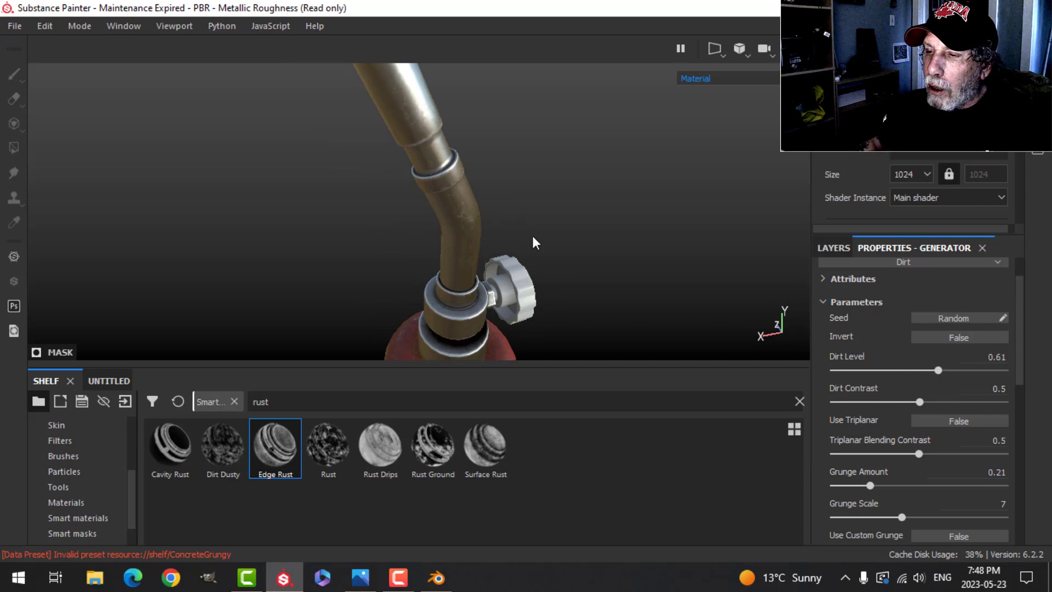
# - Rename the dark brown fill layer as dirt
pyautogui.keyDown('alt'); pyautogui.moveTo(534, 243); pyautogui.dragTo(514, 261); pyautogui.keyUp('alt')
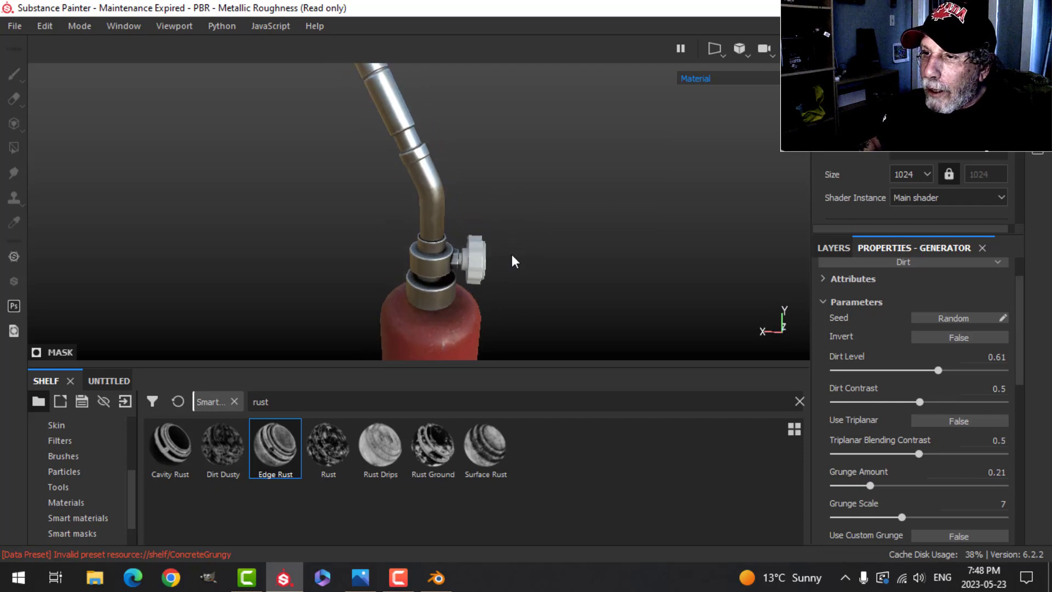
pyautogui.click(833, 247)
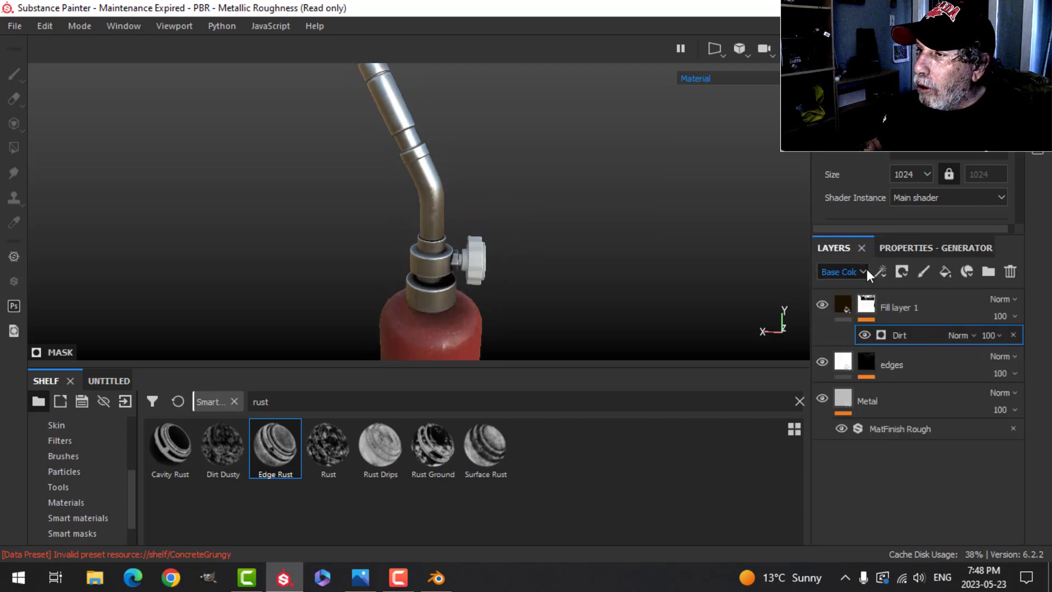
pyautogui.doubleClick(902, 309)
pyautogui.write('dirt')
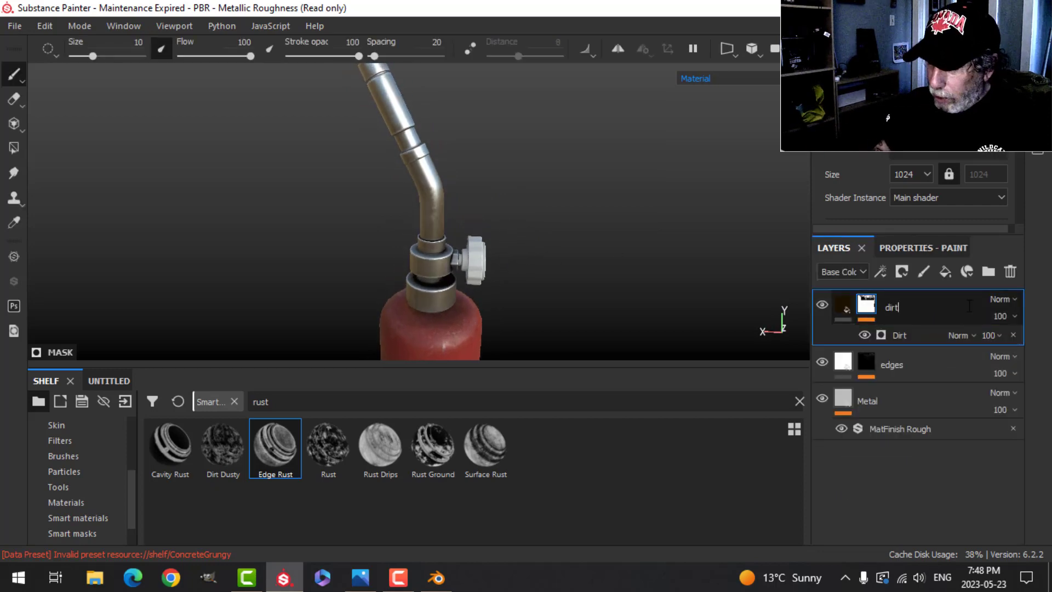
pyautogui.press('Return')
# - Add a fill layer above the dirt layer with only the height channel active and set its Height to -0.0531
pyautogui.keyDown('alt'); pyautogui.moveTo(567, 245); pyautogui.dragTo(495, 233); pyautogui.keyUp('alt')
pyautogui.scroll(-3, 500, 240)
pyautogui.scroll(-2, 488, 232)
pyautogui.scroll(6, 489, 235)
pyautogui.scroll(1, 489, 235)
pyautogui.keyDown('alt'); pyautogui.moveTo(559, 227); pyautogui.dragTo(533, 228); pyautogui.keyUp('alt')
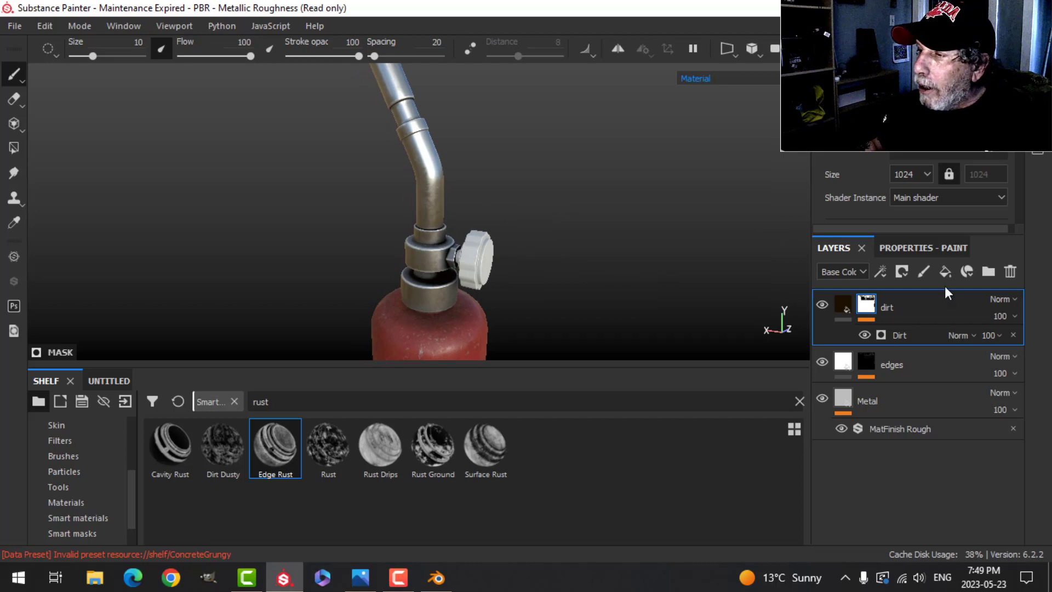
pyautogui.click(855, 303)
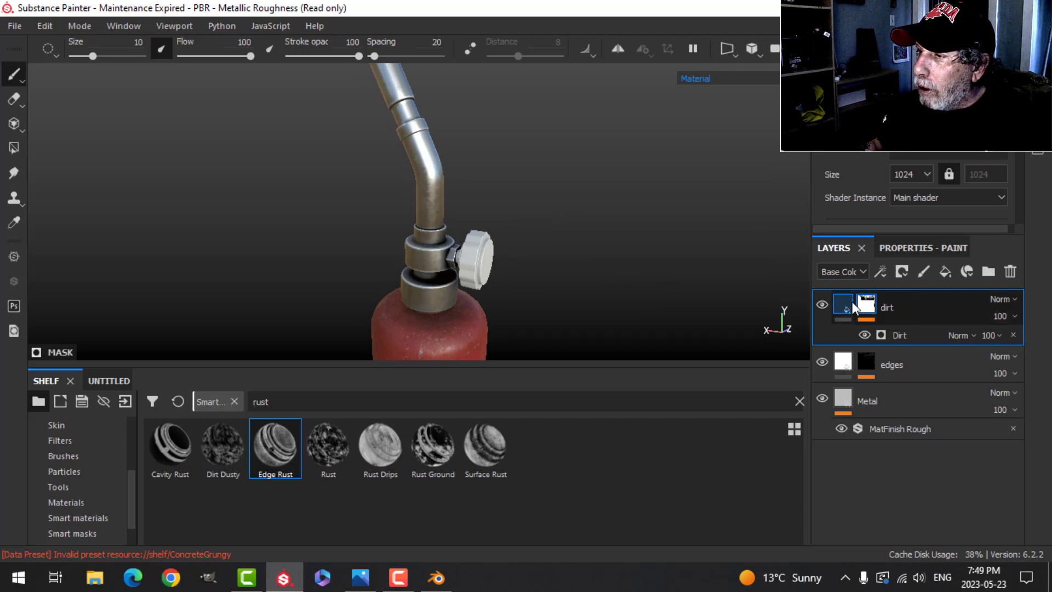
pyautogui.click(948, 272)
pyautogui.click(927, 250)
pyautogui.click(913, 324)
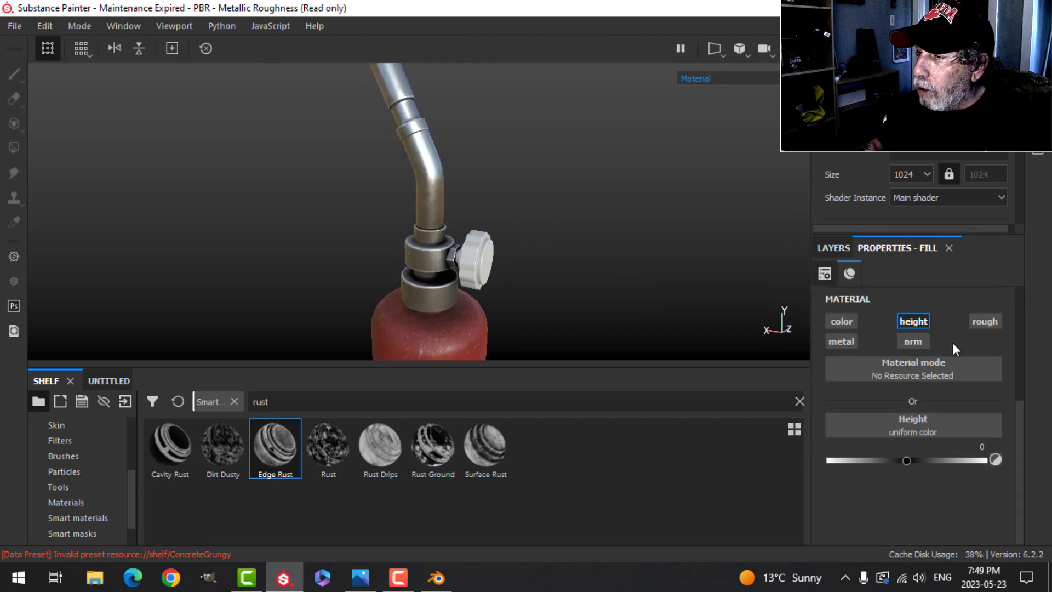
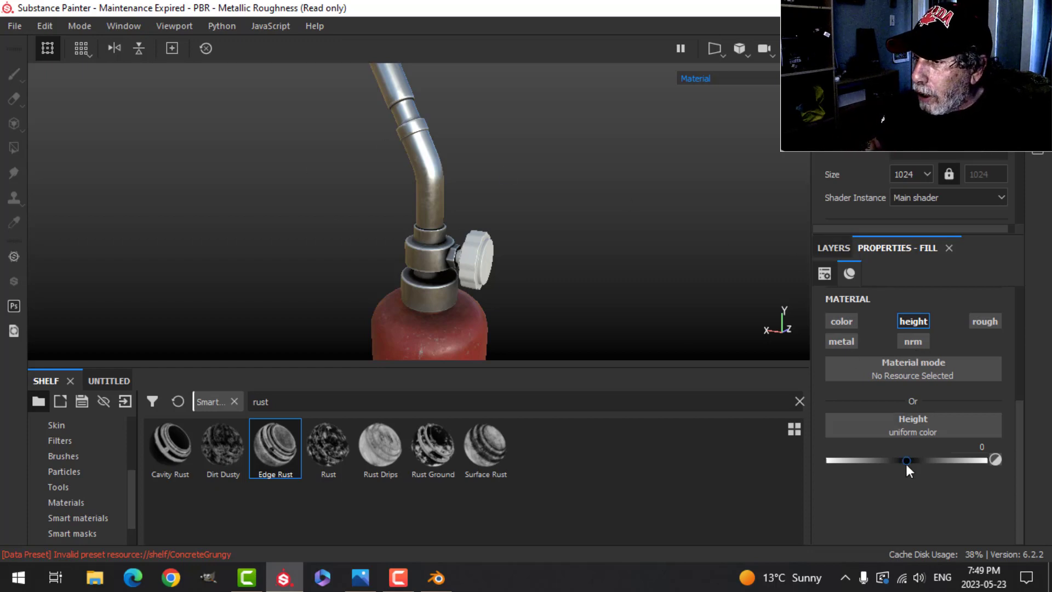
pyautogui.moveTo(906, 461); pyautogui.dragTo(903, 462)
# - Enable the new fill layer's color channel and set its base color to a dark gray with RGB values of 0.036
pyautogui.click(834, 248)
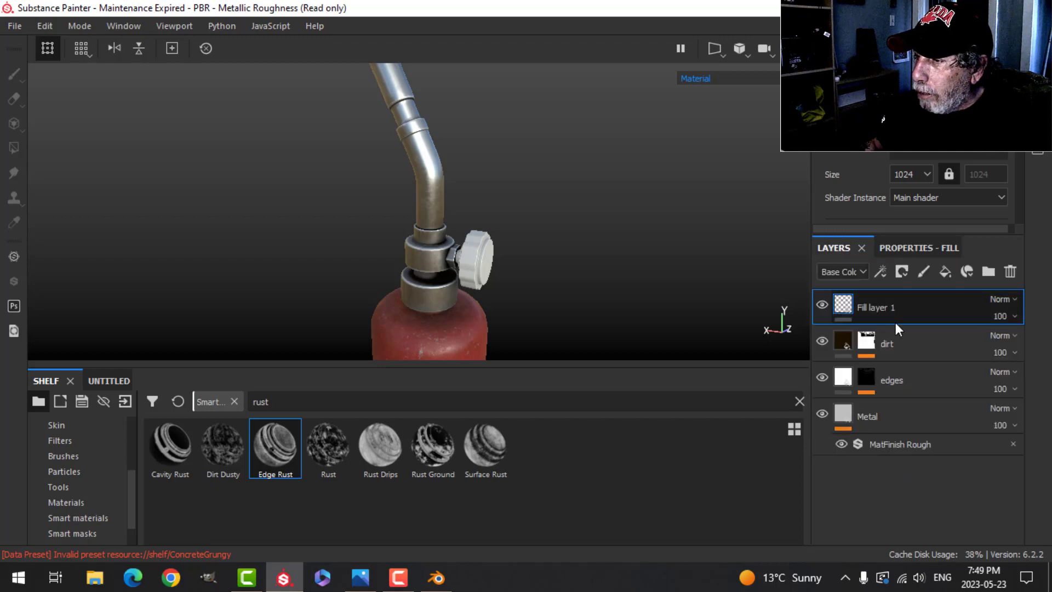
pyautogui.click(923, 251)
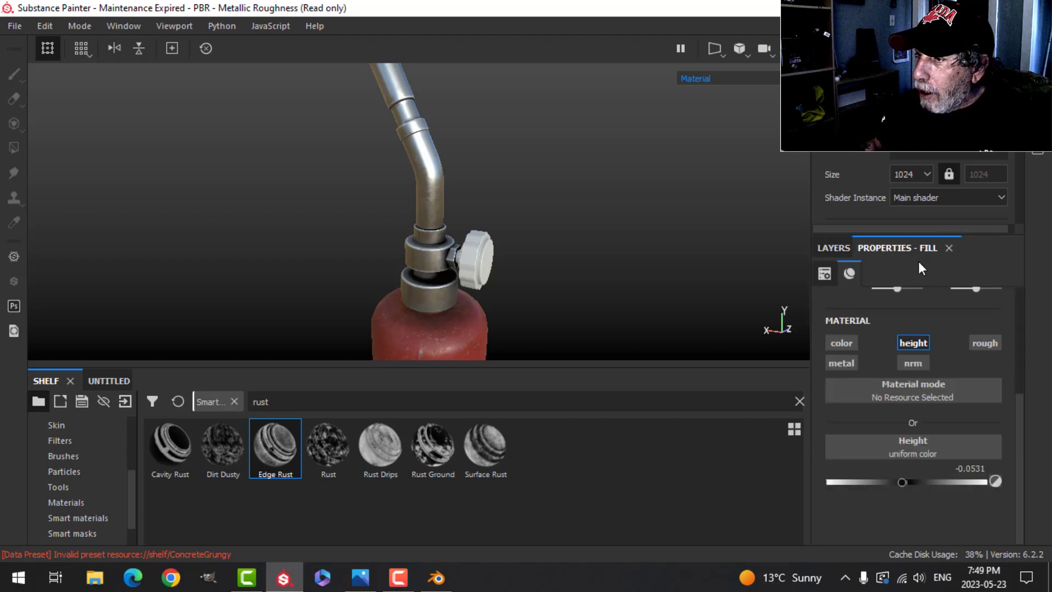
pyautogui.click(844, 343)
pyautogui.click(899, 448)
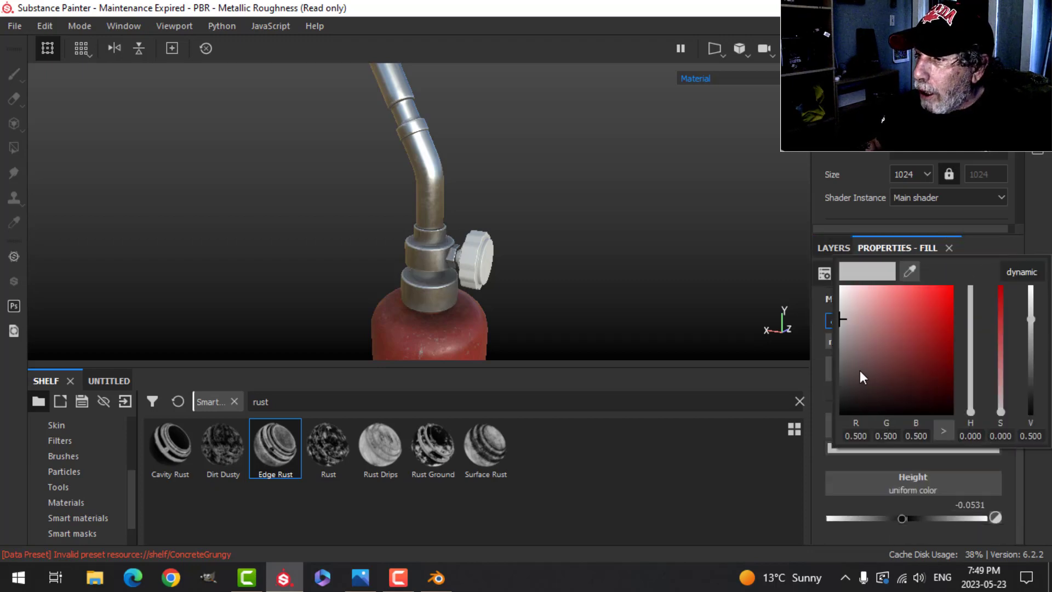
pyautogui.moveTo(859, 370); pyautogui.dragTo(838, 387)
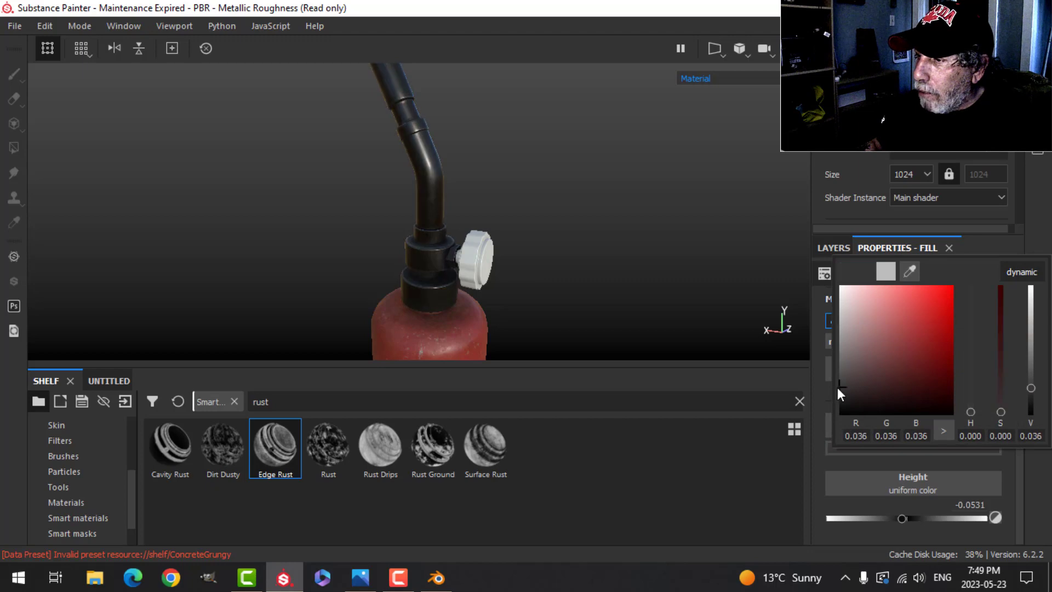
# - Give the dark gray fill layer a black mask and add a mask fill using the Grunge Scratches Rough texture
pyautogui.click(853, 246)
pyautogui.click(902, 271)
pyautogui.click(929, 307)
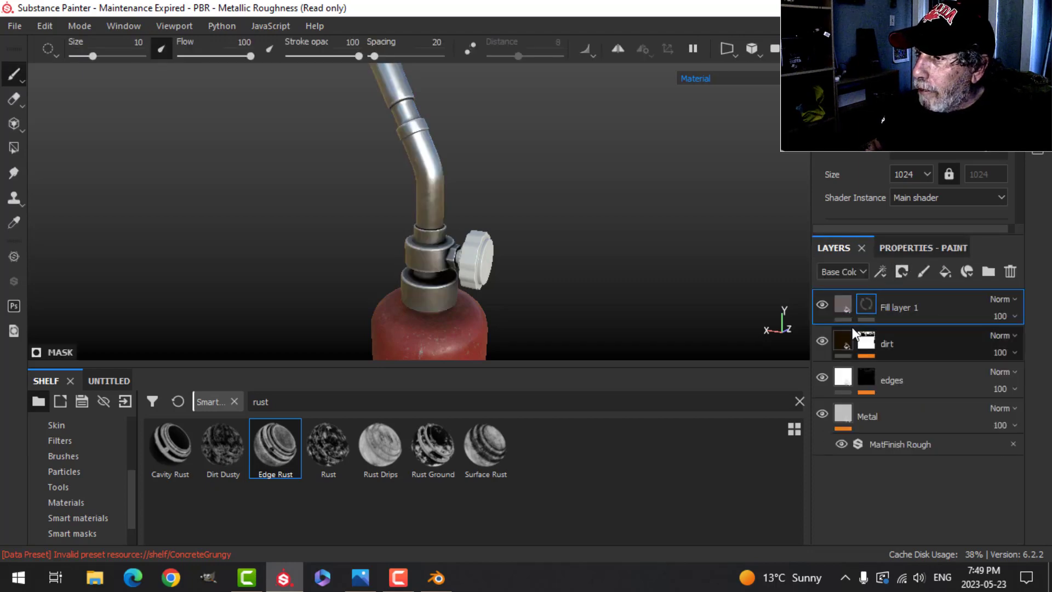
pyautogui.click(881, 271)
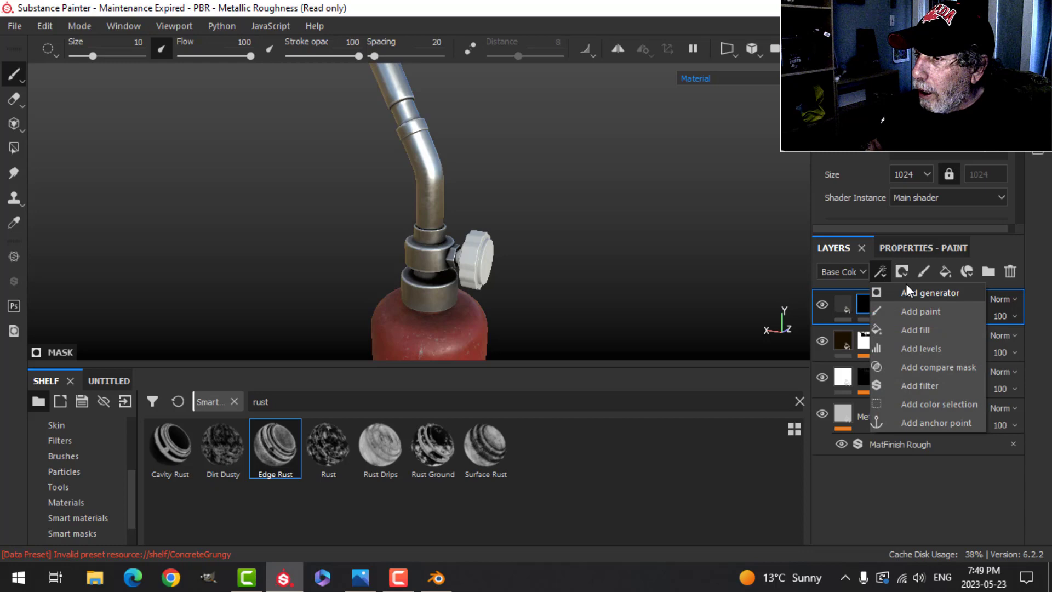
pyautogui.click(915, 325)
pyautogui.click(917, 339)
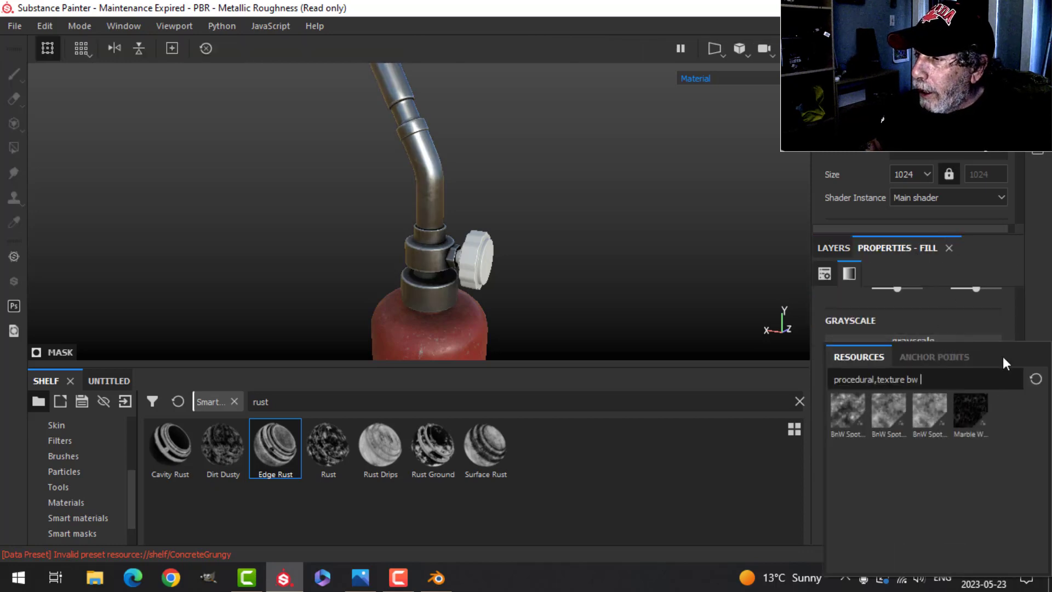
pyautogui.click(1035, 379)
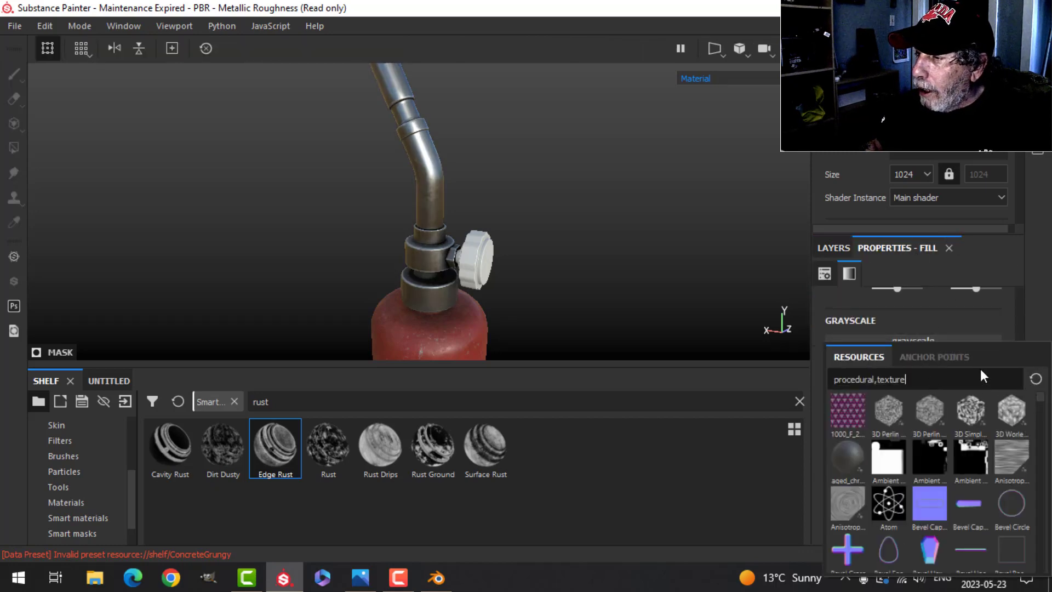
pyautogui.write('scra')
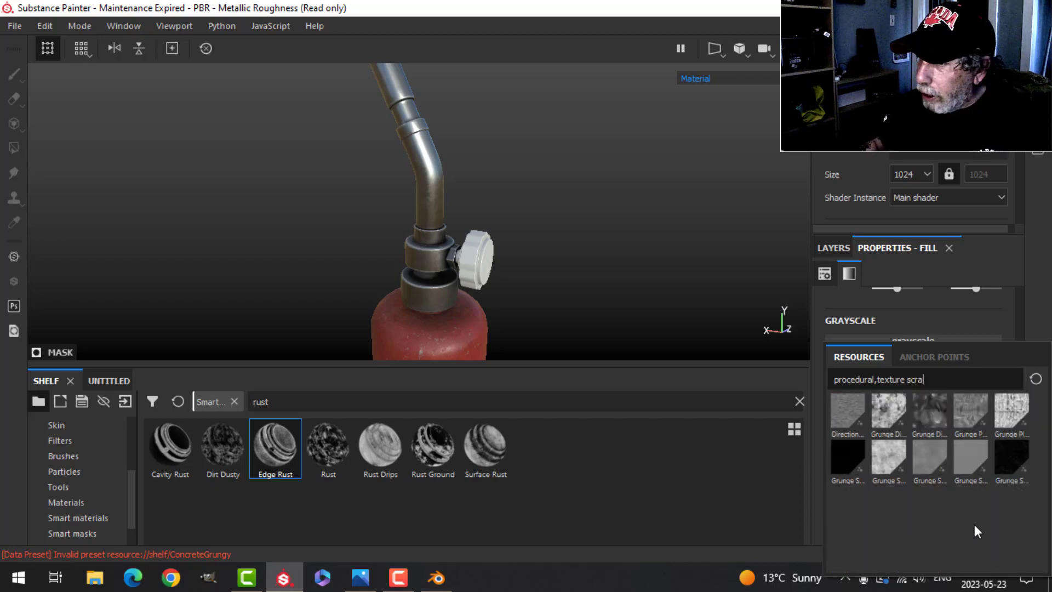
pyautogui.click(1008, 460)
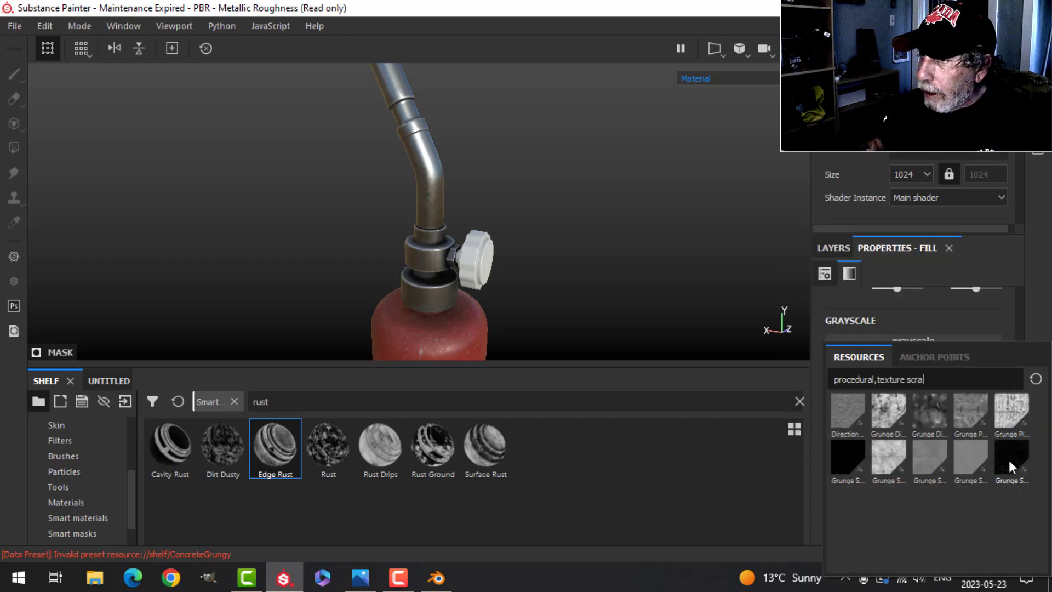
# - Set the scratches texture's Balance to 0.71 and Contrast to 0.36
pyautogui.keyDown('alt'); pyautogui.moveTo(526, 258); pyautogui.dragTo(617, 229); pyautogui.keyUp('alt')
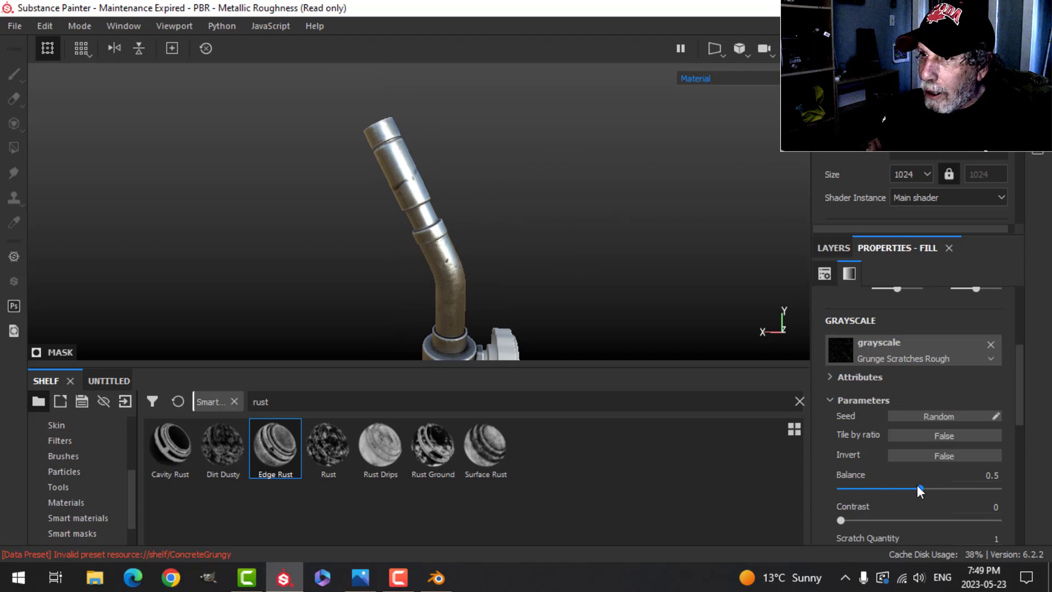
pyautogui.moveTo(916, 486); pyautogui.dragTo(952, 486)
pyautogui.keyDown('alt'); pyautogui.moveTo(657, 333); pyautogui.dragTo(511, 289); pyautogui.keyUp('alt')
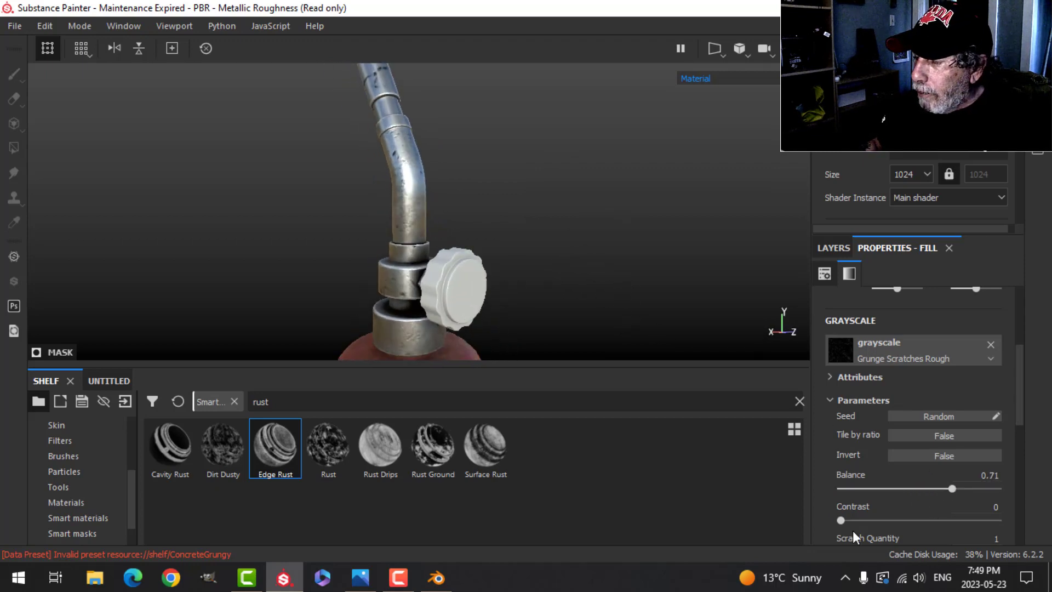
pyautogui.moveTo(842, 521); pyautogui.dragTo(896, 518)
# - Set Scratch Tiling to 3, Scratch Length to 0.79 and Scratch Width to 0.47, and slightly increase Scratch Masking
pyautogui.scroll(-2, 912, 512)
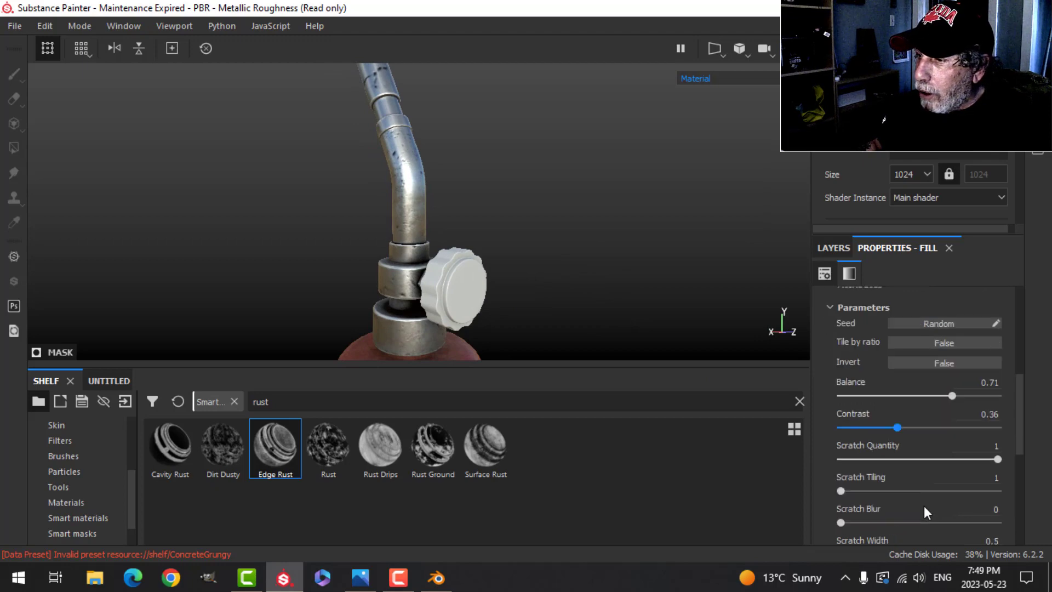
pyautogui.scroll(-2, 924, 507)
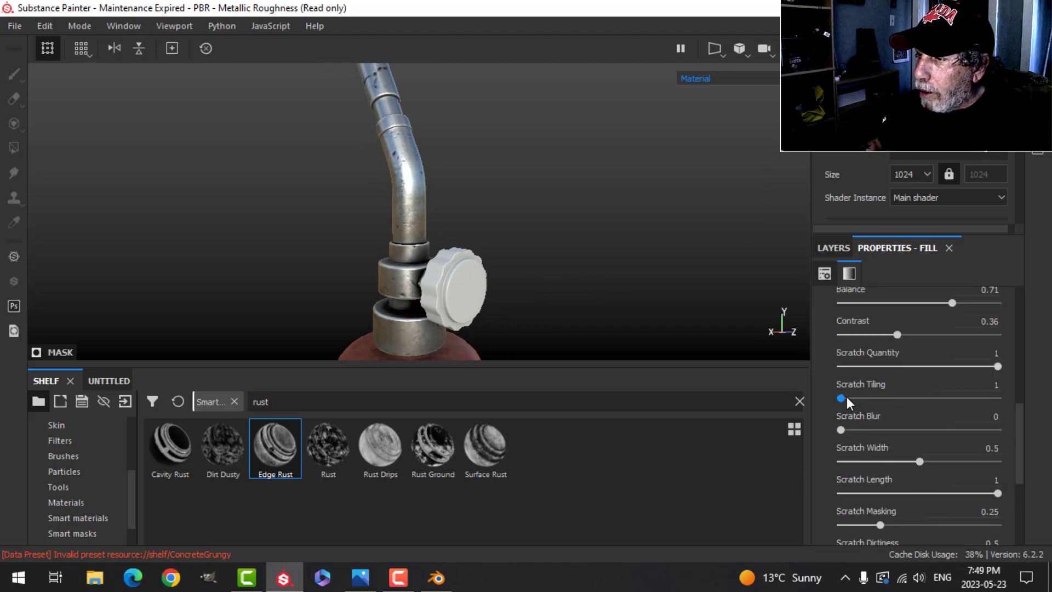
pyautogui.moveTo(841, 399); pyautogui.dragTo(903, 399)
pyautogui.keyDown('alt'); pyautogui.moveTo(563, 254); pyautogui.dragTo(510, 277); pyautogui.keyUp('alt')
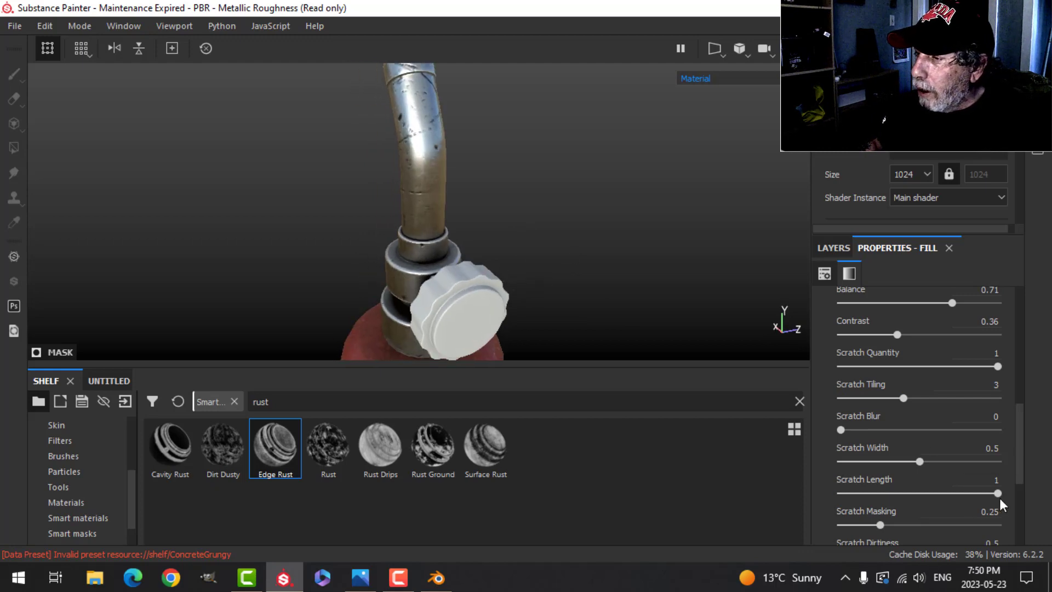
pyautogui.moveTo(998, 493); pyautogui.dragTo(964, 493)
pyautogui.moveTo(920, 461)
pyautogui.mouseDown()
pyautogui.moveTo(890, 461)
pyautogui.moveTo(914, 461)
pyautogui.mouseUp()
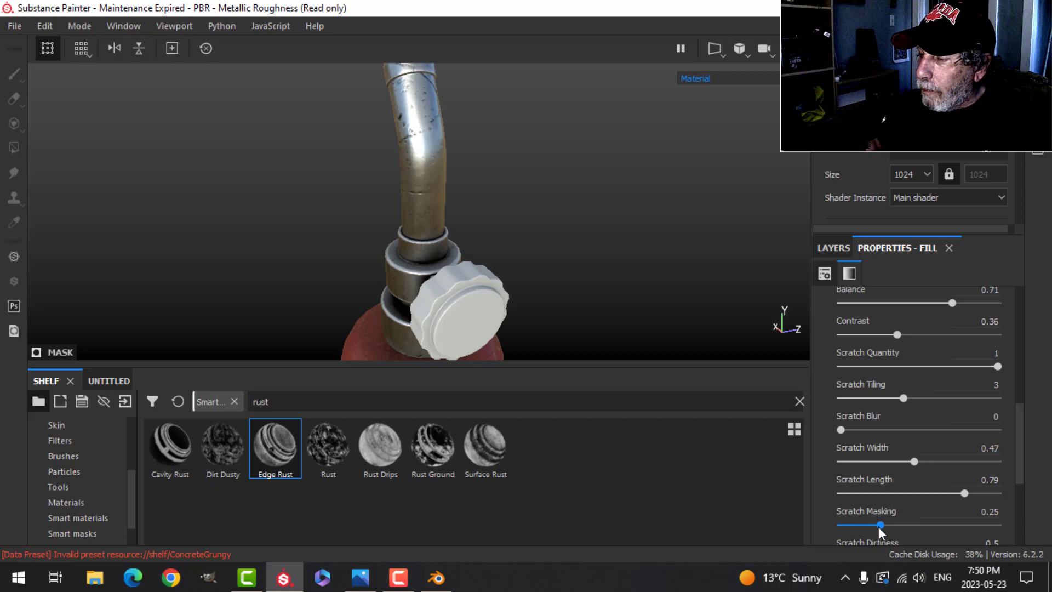
pyautogui.moveTo(879, 521)
pyautogui.mouseDown()
pyautogui.moveTo(929, 523)
pyautogui.moveTo(877, 517)
pyautogui.moveTo(899, 525)
pyautogui.mouseUp()
# - Reduce the scratches texture's Balance to 0.43 to thin out the marks on the pipe
pyautogui.scroll(3, 836, 335)
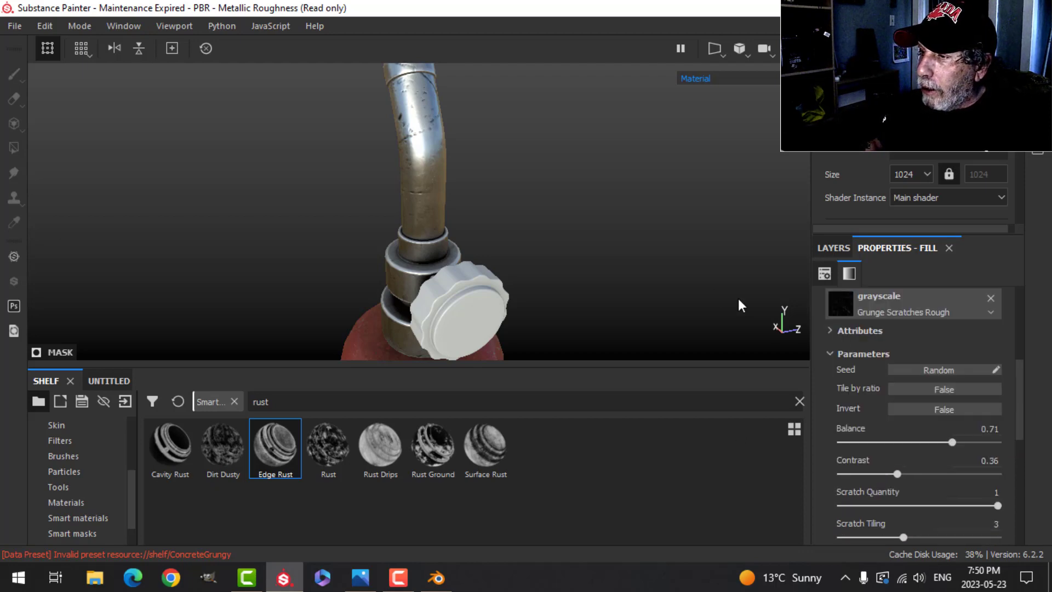
pyautogui.keyDown('alt'); pyautogui.moveTo(649, 257); pyautogui.dragTo(512, 274); pyautogui.keyUp('alt')
pyautogui.moveTo(951, 442); pyautogui.dragTo(909, 441)
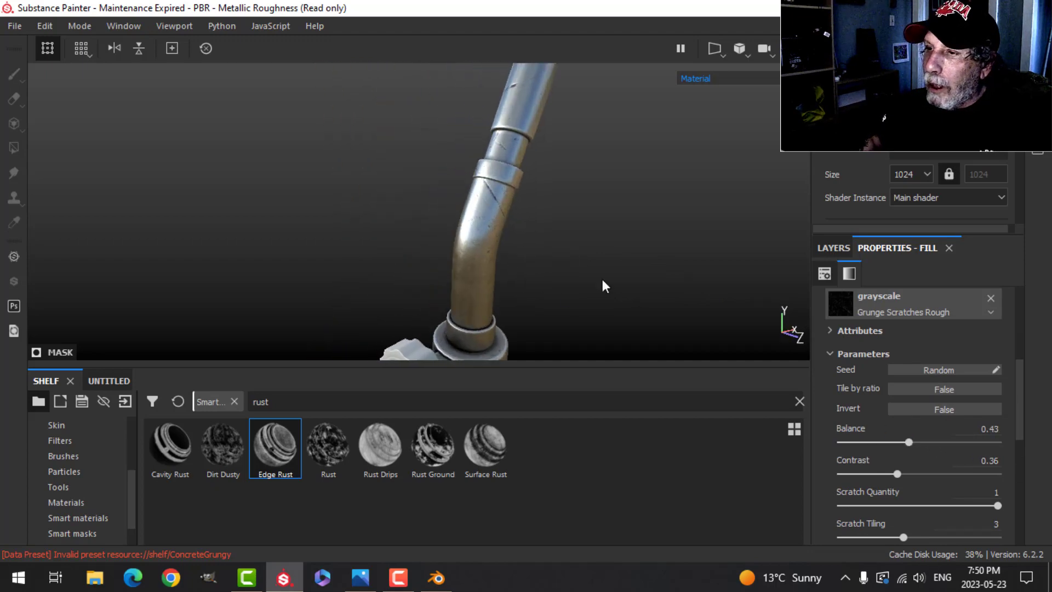
# - Increase the texture set's size to 2048
pyautogui.scroll(-2, 491, 271)
pyautogui.keyDown('alt'); pyautogui.moveTo(491, 271); pyautogui.dragTo(734, 272); pyautogui.keyUp('alt')
pyautogui.click(911, 177)
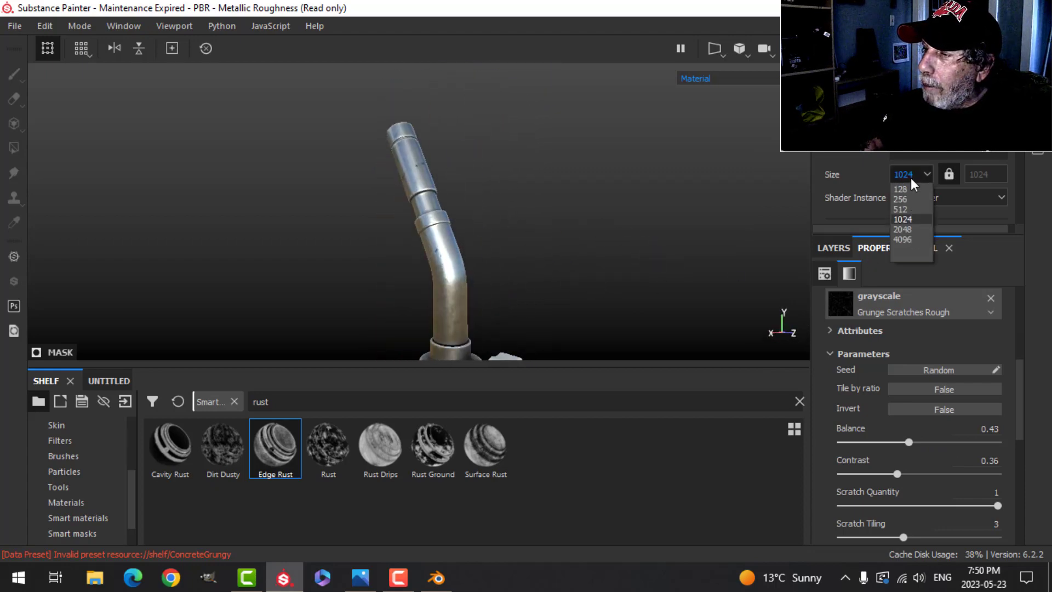
pyautogui.click(903, 228)
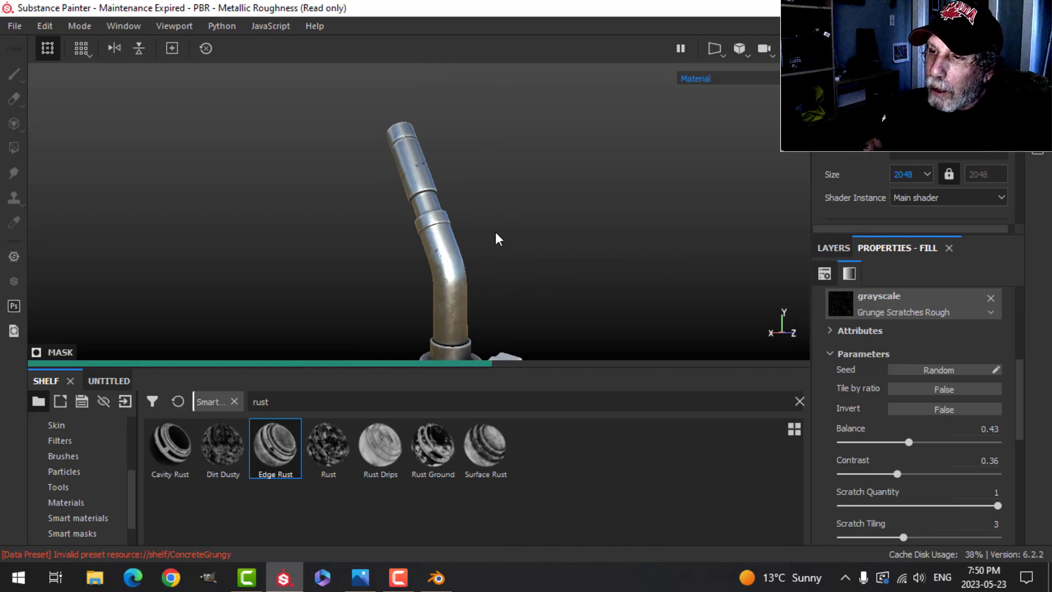
# - Examine the scratches up close on the bent pipe, the valve collars and the base ring above the red tank
pyautogui.scroll(5, 491, 233)
pyautogui.keyDown('alt'); pyautogui.moveTo(514, 240); pyautogui.dragTo(619, 255); pyautogui.keyUp('alt')
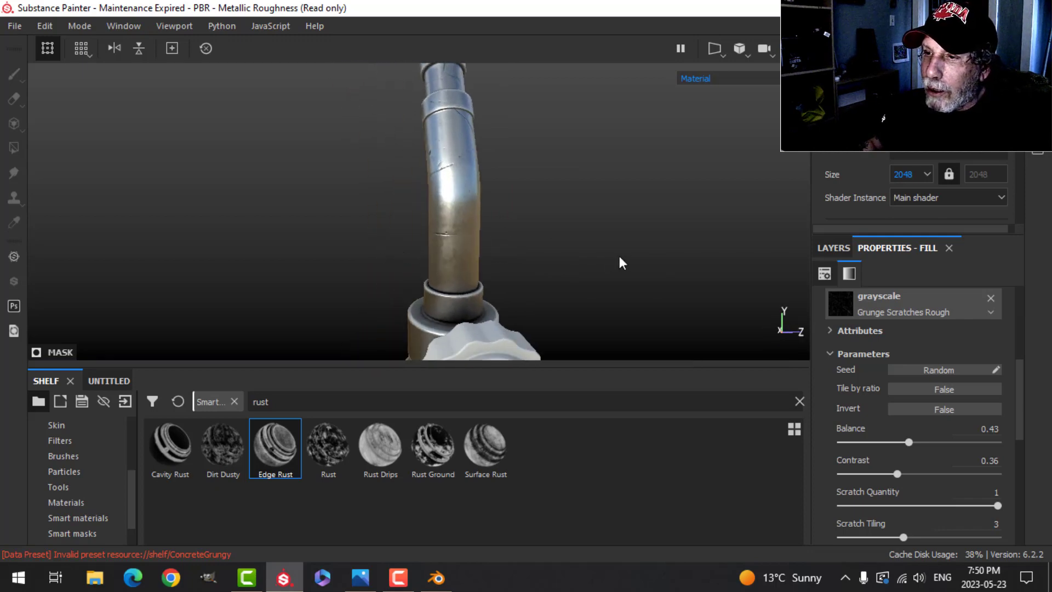
pyautogui.keyDown('alt'); pyautogui.moveTo(619, 255); pyautogui.dragTo(520, 212, button='middle'); pyautogui.keyUp('alt')
pyautogui.keyDown('alt'); pyautogui.moveTo(521, 218); pyautogui.dragTo(468, 177); pyautogui.keyUp('alt')
pyautogui.keyDown('alt'); pyautogui.moveTo(468, 177); pyautogui.dragTo(402, 145, button='middle'); pyautogui.keyUp('alt')
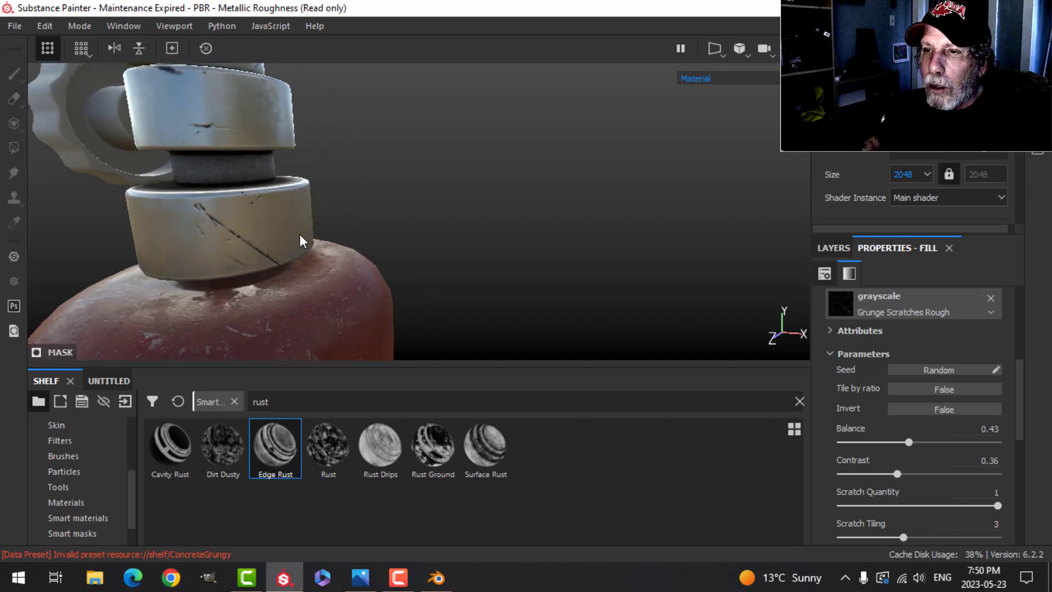
pyautogui.scroll(1, 301, 236)
pyautogui.scroll(-6, 303, 238)
pyautogui.keyDown('alt'); pyautogui.moveTo(304, 239); pyautogui.dragTo(447, 213, button='middle'); pyautogui.keyUp('alt')
pyautogui.keyDown('alt'); pyautogui.moveTo(486, 211); pyautogui.dragTo(357, 274); pyautogui.keyUp('alt')
pyautogui.keyDown('alt'); pyautogui.moveTo(503, 222); pyautogui.dragTo(475, 235); pyautogui.keyUp('alt')
# - Try the scratch fill layer with the height channel alone, and re-enable its color channel after comparing
pyautogui.click(823, 246)
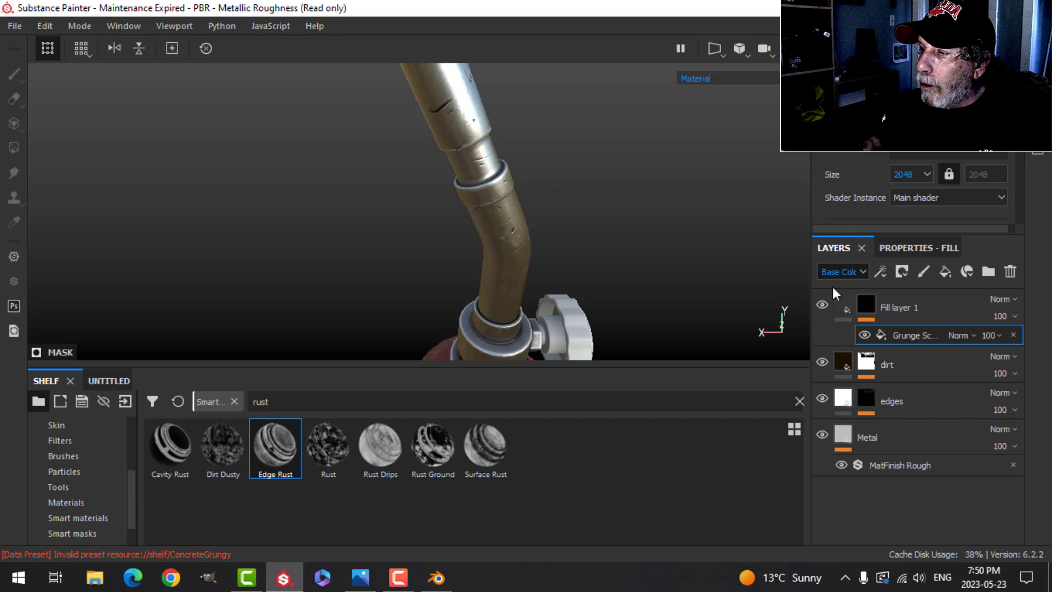
pyautogui.click(853, 312)
pyautogui.click(899, 250)
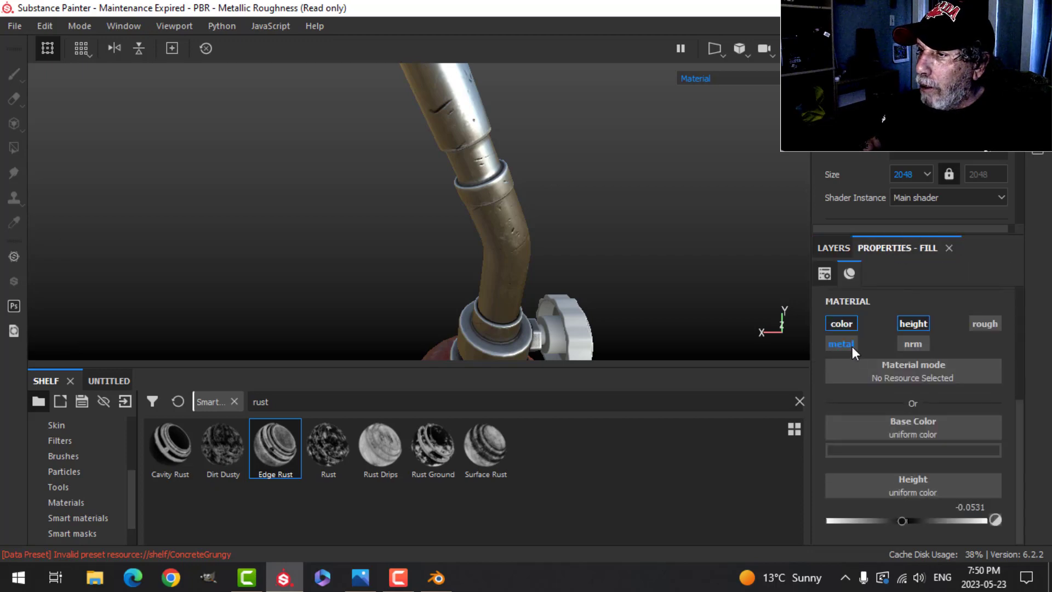
pyautogui.click(906, 327)
pyautogui.keyDown('alt'); pyautogui.moveTo(606, 281); pyautogui.dragTo(526, 235); pyautogui.keyUp('alt')
pyautogui.scroll(3, 540, 274)
pyautogui.keyDown('alt'); pyautogui.moveTo(581, 290); pyautogui.dragTo(538, 289, button='middle'); pyautogui.keyUp('alt')
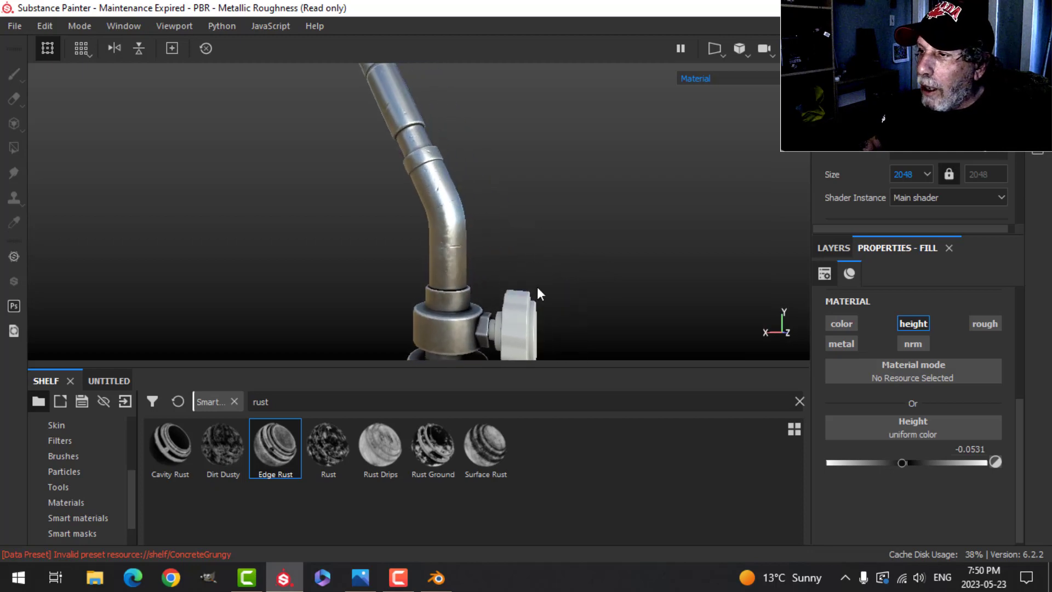
pyautogui.click(843, 322)
# - Rename the dark gray scratch fill layer as scratches
pyautogui.keyDown('alt'); pyautogui.moveTo(559, 230); pyautogui.dragTo(596, 236); pyautogui.keyUp('alt')
pyautogui.scroll(3, 561, 254)
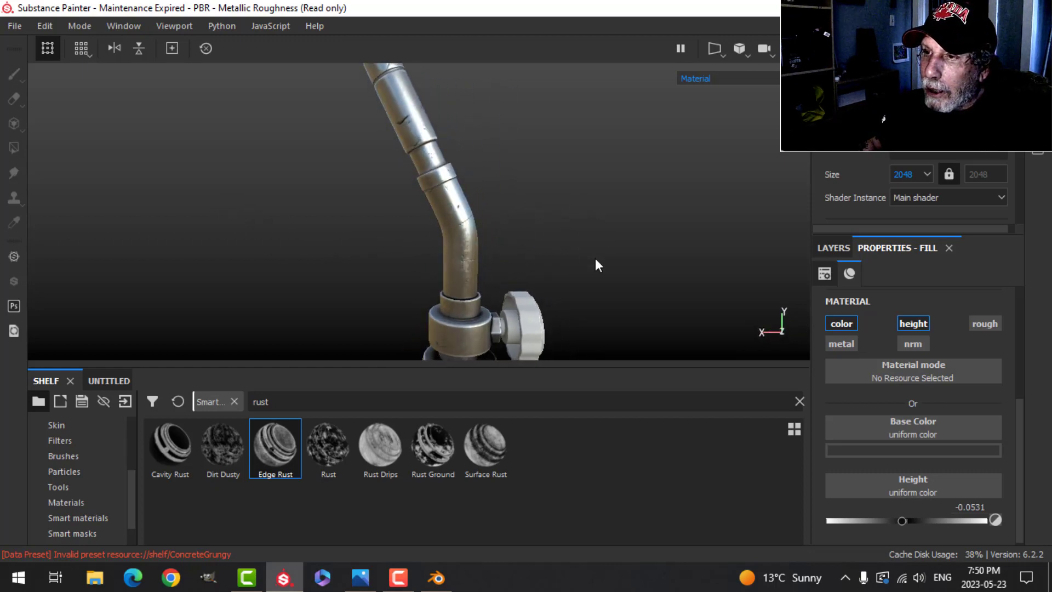
pyautogui.keyDown('alt'); pyautogui.moveTo(595, 258); pyautogui.dragTo(548, 287, button='middle'); pyautogui.keyUp('alt')
pyautogui.keyDown('alt'); pyautogui.moveTo(548, 278); pyautogui.dragTo(493, 242); pyautogui.keyUp('alt')
pyautogui.click(833, 248)
pyautogui.doubleClick(899, 306)
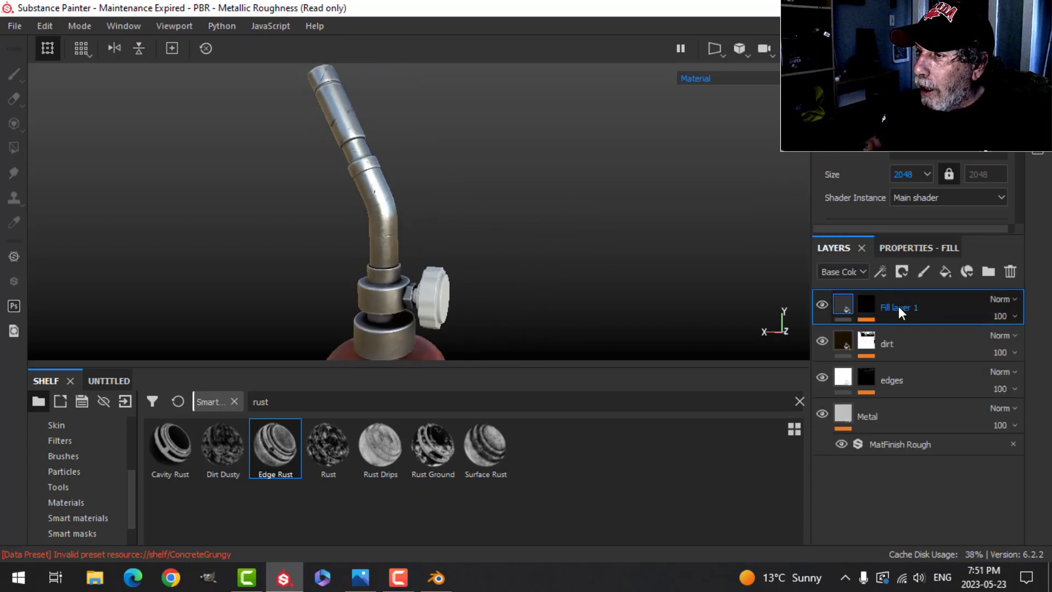
pyautogui.write('scratches')
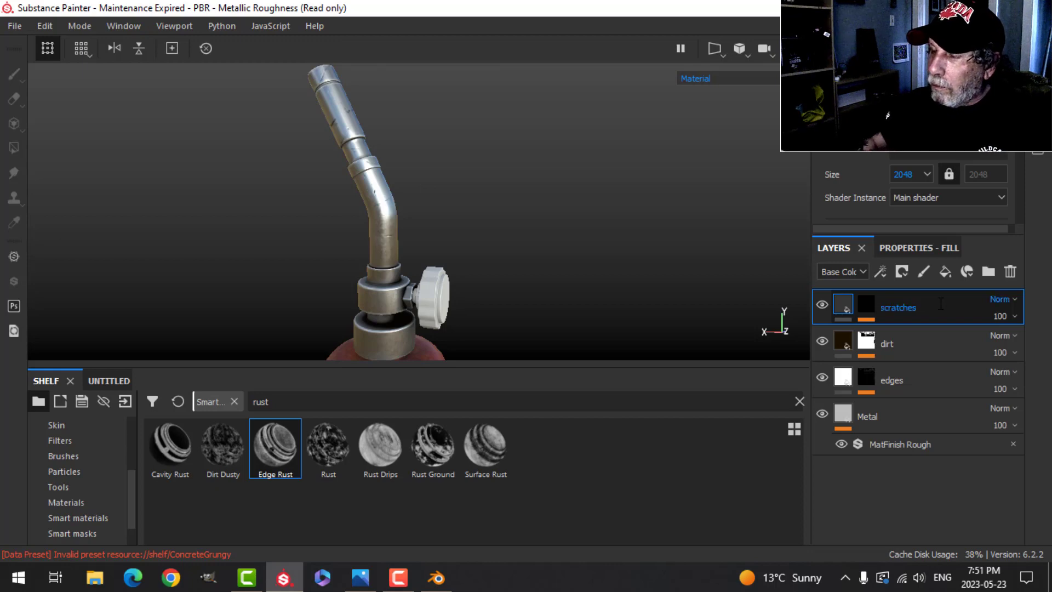
# - Activate temporal anti-aliasing in the display settings
pyautogui.press('Return')
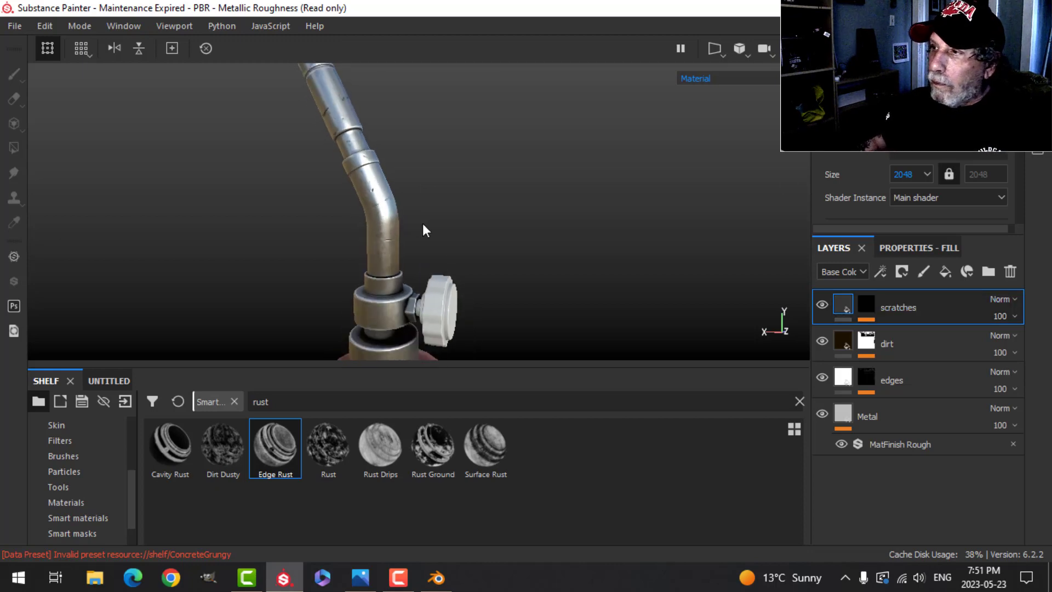
pyautogui.click(1038, 98)
pyautogui.scroll(-6, 811, 315)
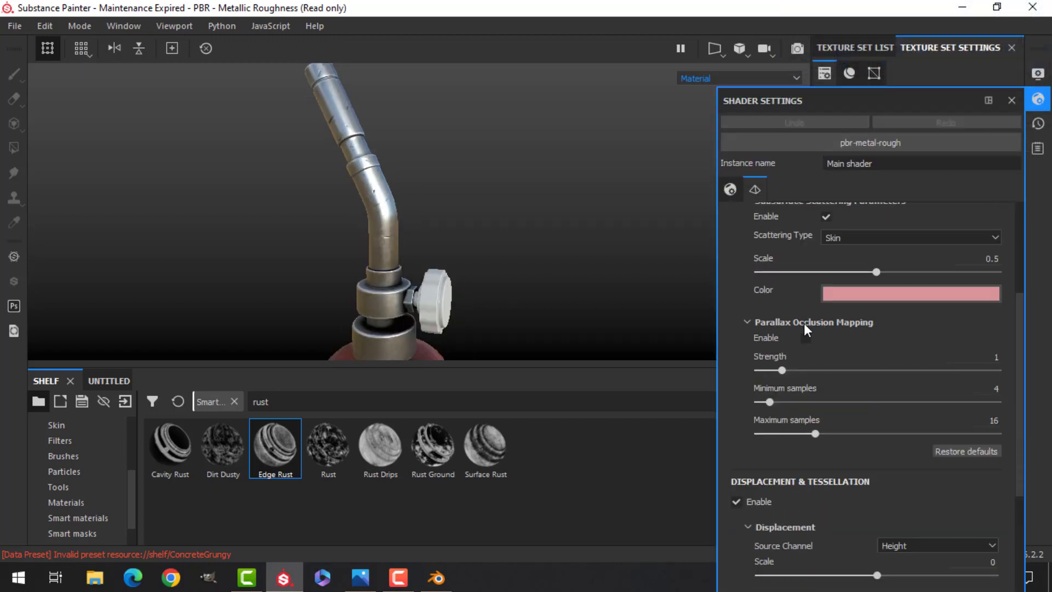
pyautogui.scroll(6, 805, 325)
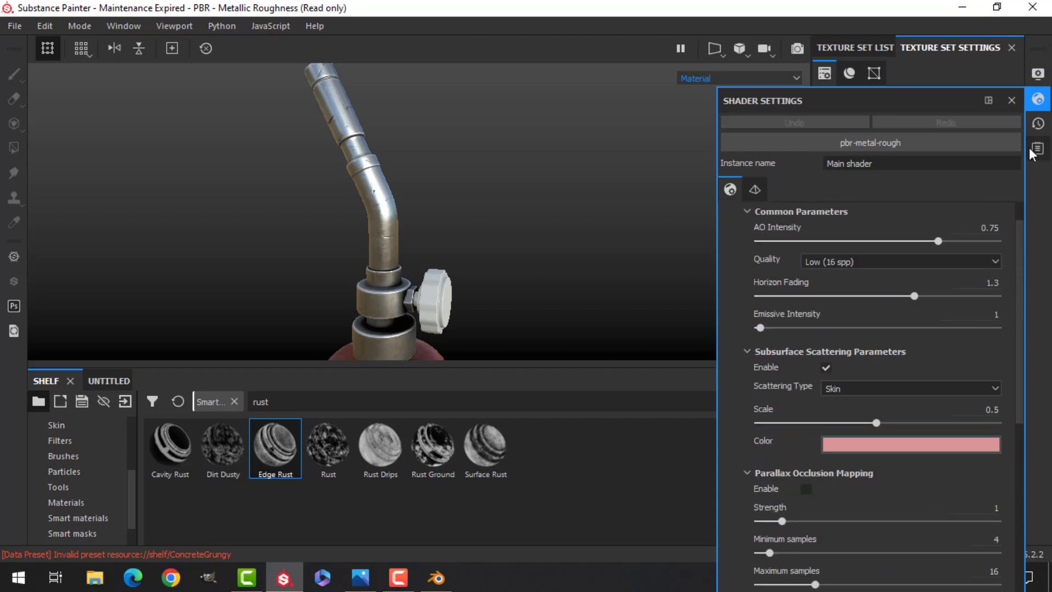
pyautogui.click(1041, 74)
pyautogui.scroll(-5, 826, 309)
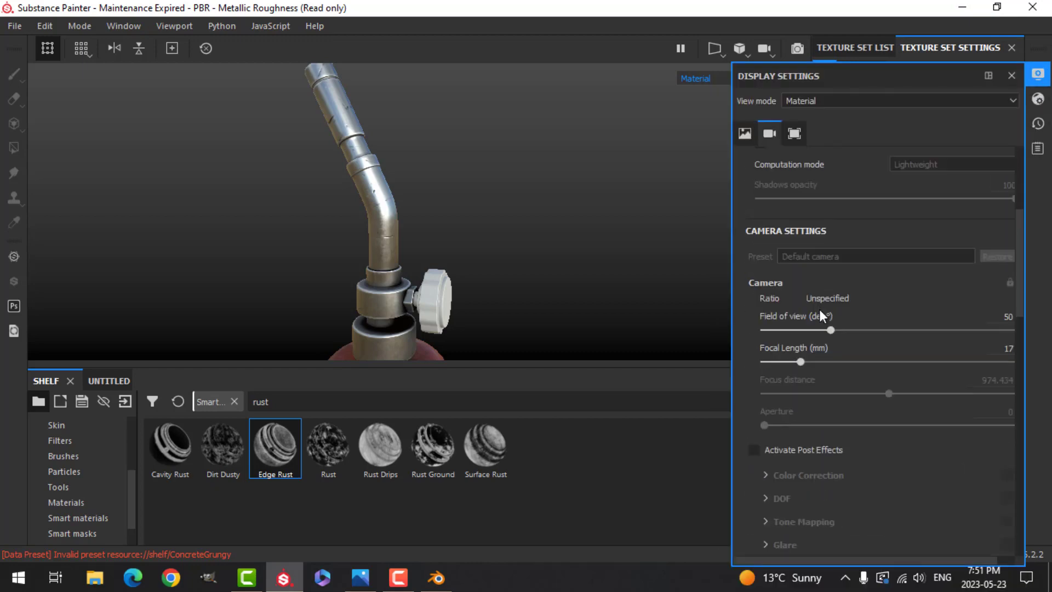
pyautogui.scroll(-5, 801, 393)
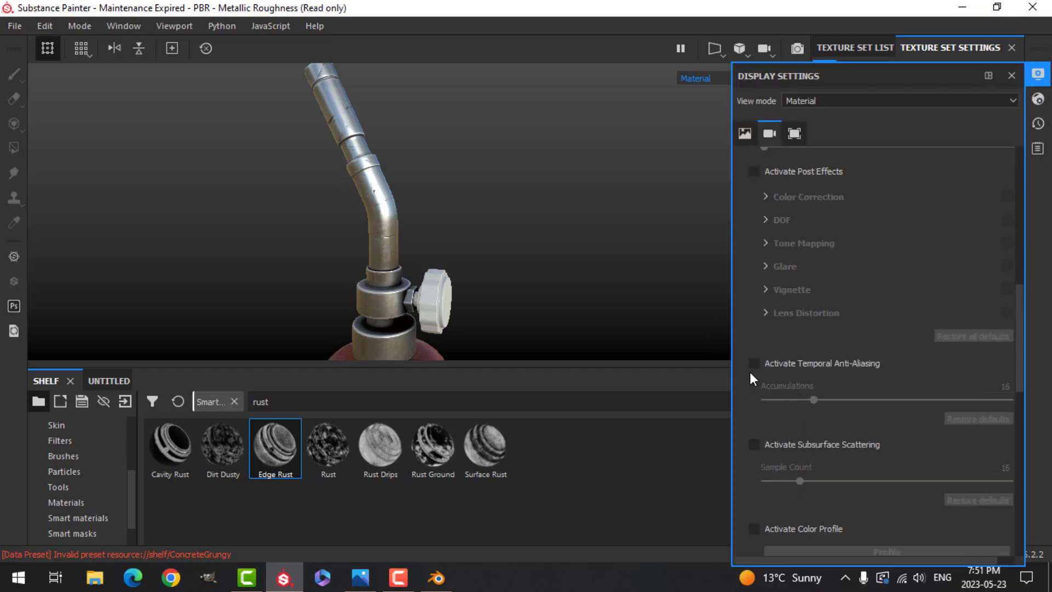
pyautogui.click(755, 364)
pyautogui.click(1038, 75)
# - Make PropaneKnob the active texture set and show its texture set settings
pyautogui.scroll(-1, 571, 244)
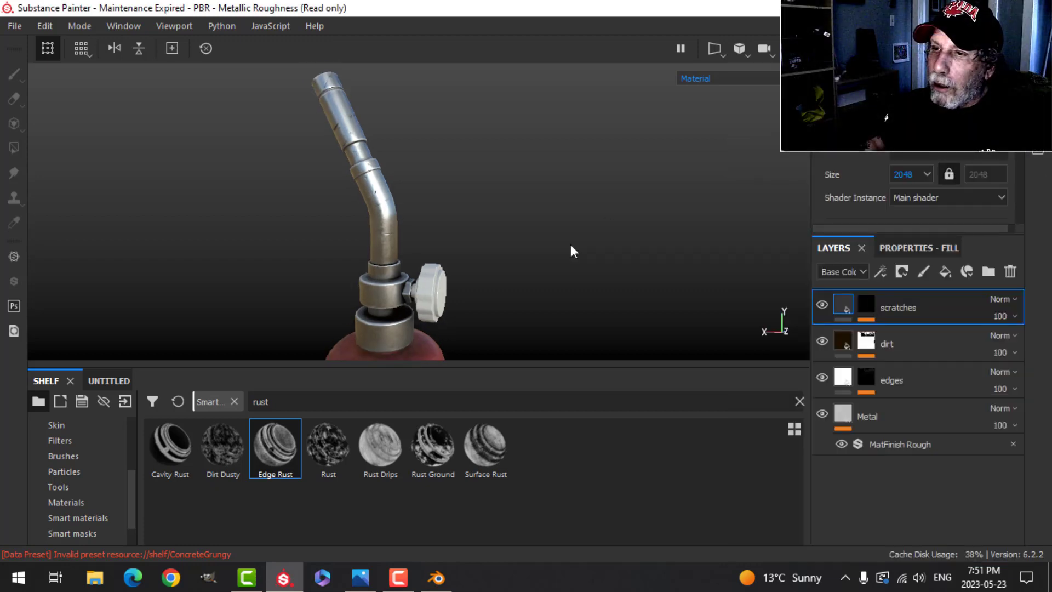
pyautogui.moveTo(468, 298); pyautogui.dragTo(516, 154, button='middle')
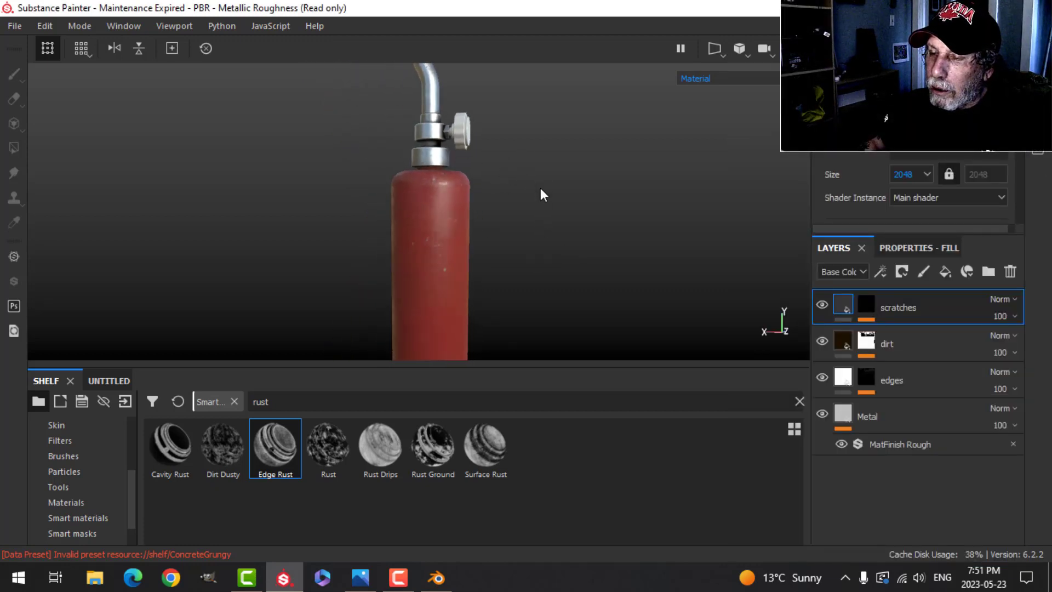
pyautogui.keyDown('alt'); pyautogui.moveTo(540, 195); pyautogui.dragTo(513, 237); pyautogui.keyUp('alt')
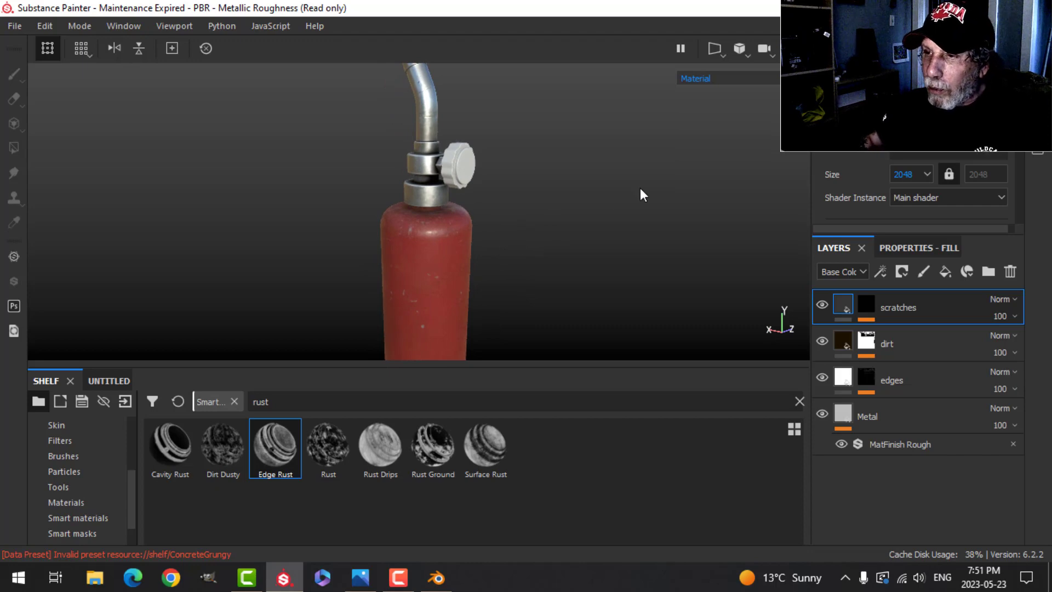
pyautogui.scroll(1, 600, 208)
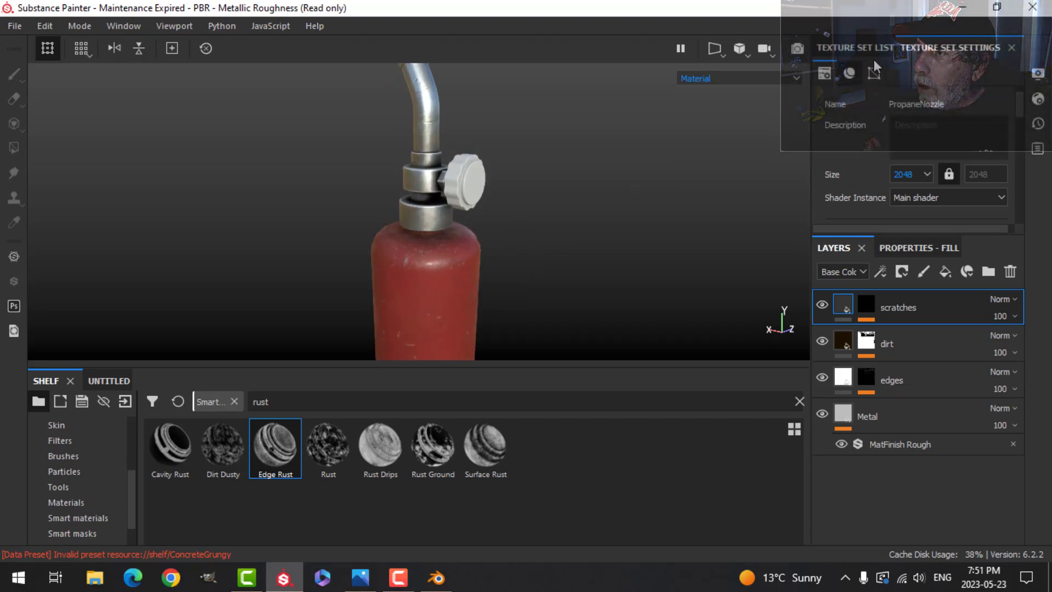
pyautogui.click(855, 48)
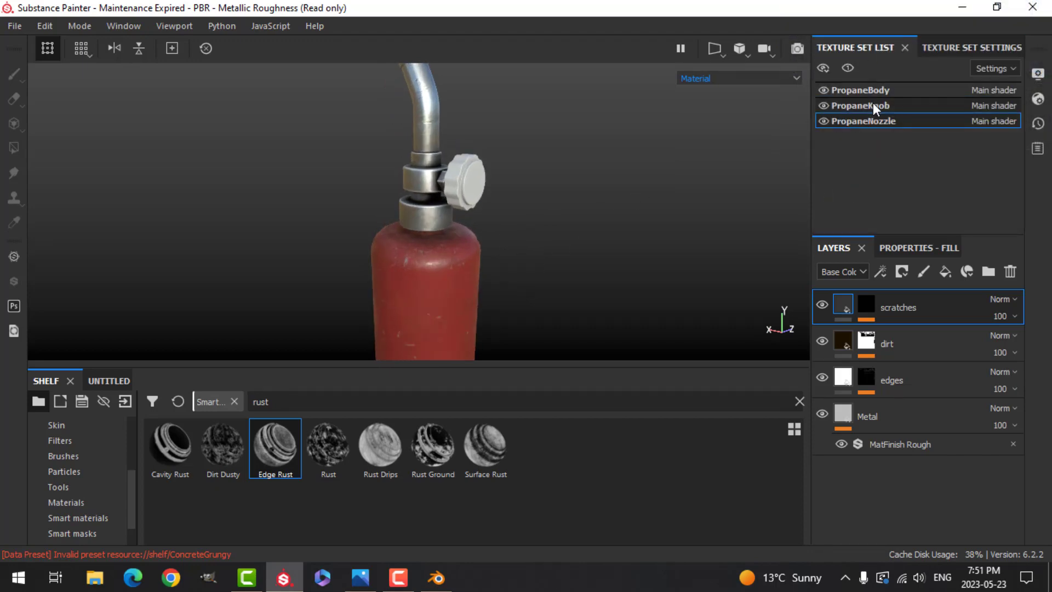
pyautogui.click(873, 104)
pyautogui.click(948, 49)
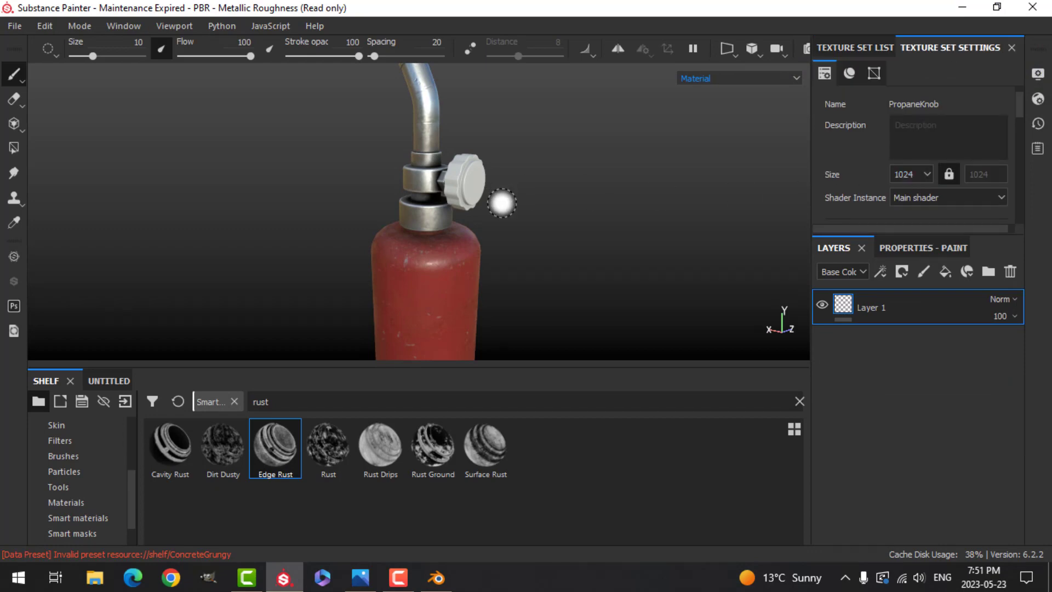
pyautogui.scroll(2, 483, 205)
pyautogui.scroll(-3, 661, 284)
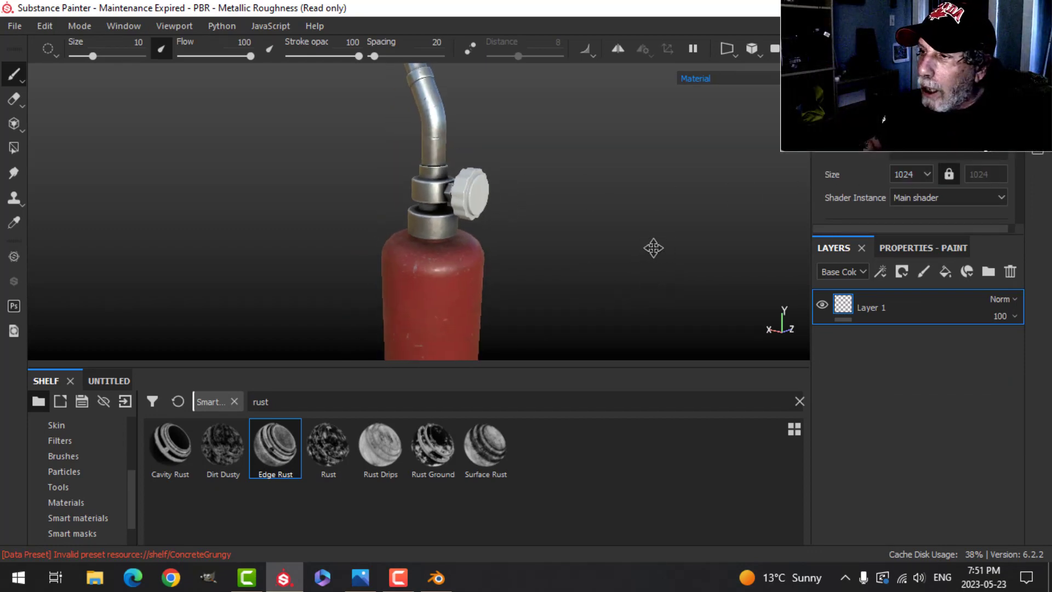
# - Replace the knob's default paint layer with a fill layer whose base color is a near-black gray, value 0.018
pyautogui.click(1016, 271)
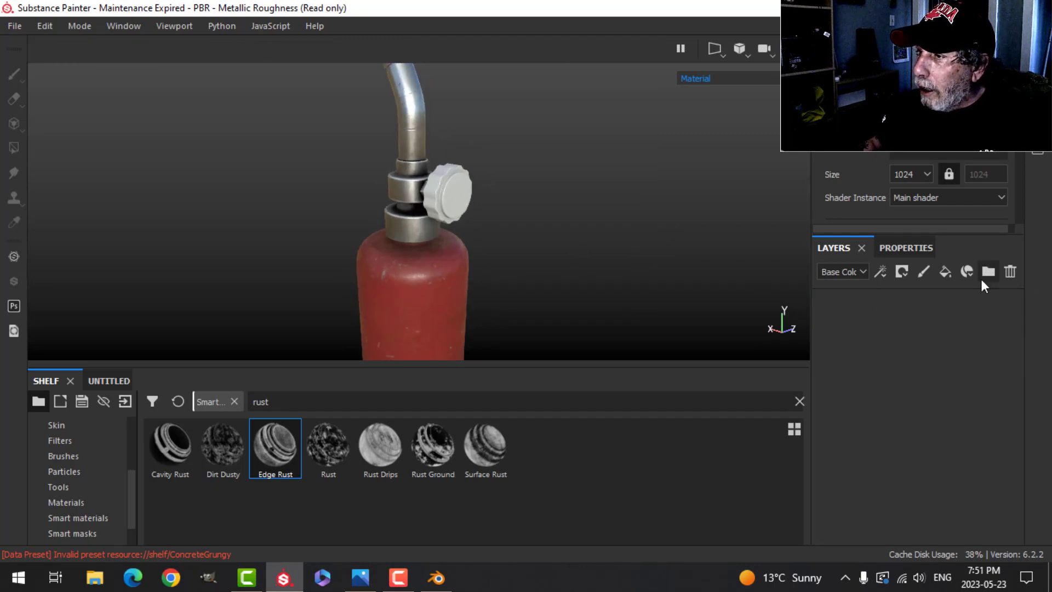
pyautogui.click(946, 272)
pyautogui.click(909, 248)
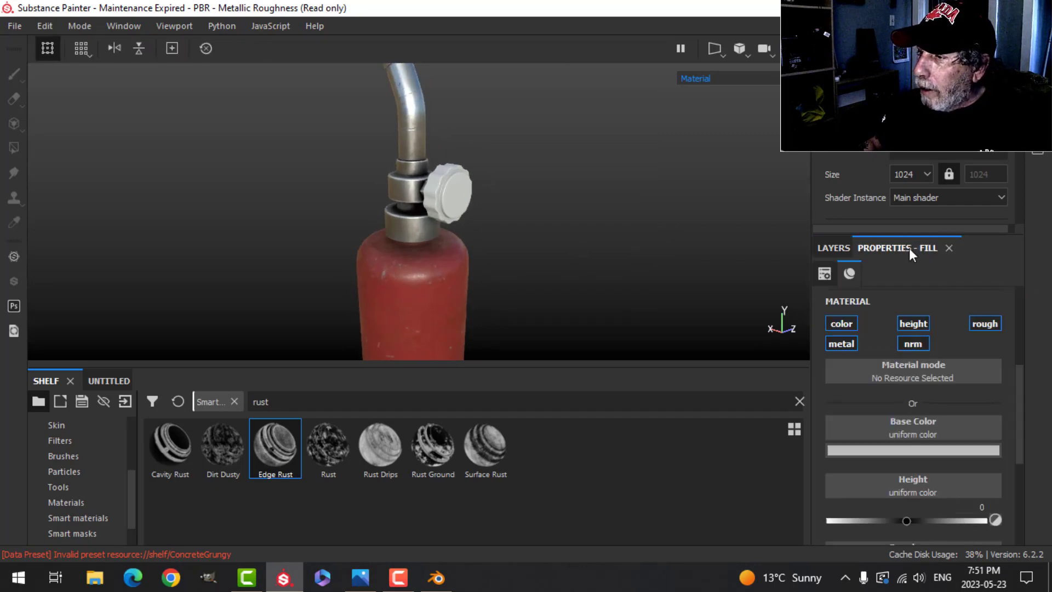
pyautogui.scroll(-2, 926, 403)
pyautogui.scroll(-2, 915, 406)
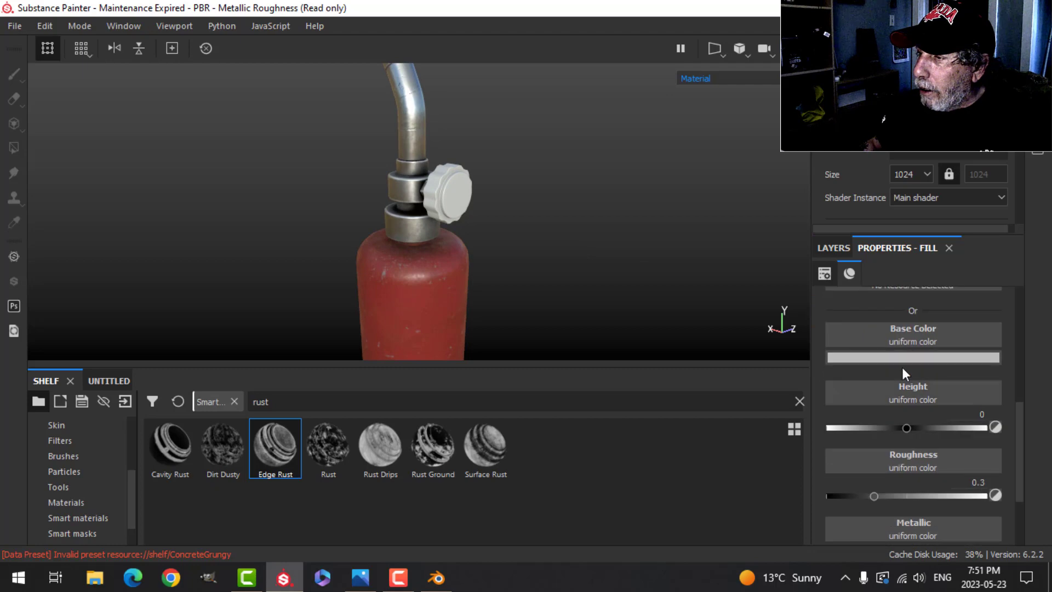
pyautogui.click(901, 356)
pyautogui.click(848, 486)
pyautogui.moveTo(843, 491); pyautogui.dragTo(834, 498)
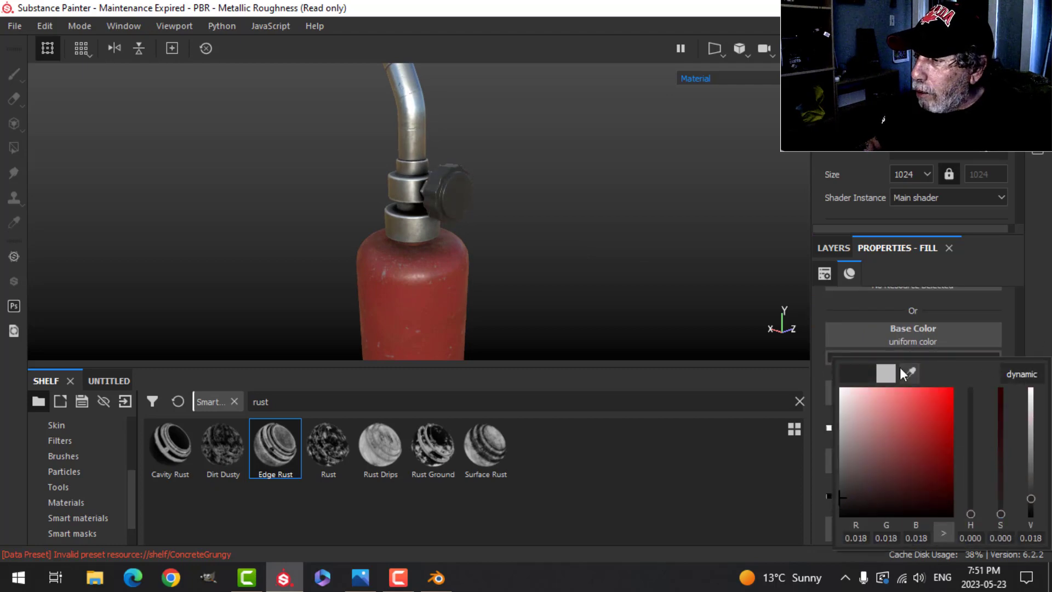
pyautogui.click(1038, 279)
# - Lower the knob fill layer's roughness to about 0.23
pyautogui.moveTo(875, 496); pyautogui.dragTo(864, 501)
pyautogui.scroll(3, 590, 261)
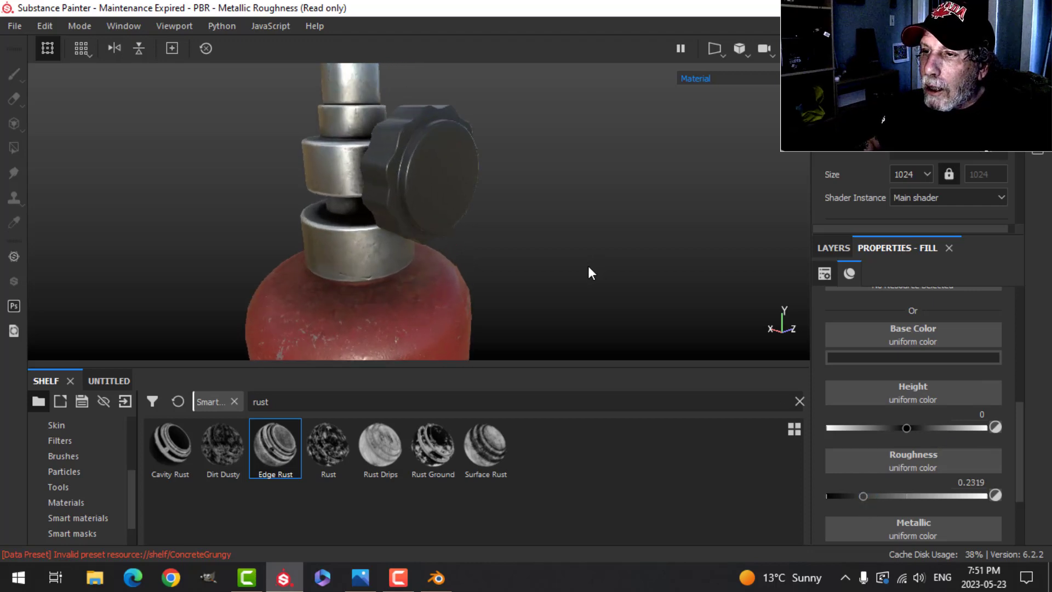
pyautogui.scroll(-1, 588, 266)
pyautogui.keyDown('alt'); pyautogui.moveTo(610, 281); pyautogui.dragTo(604, 225, button='middle'); pyautogui.keyUp('alt')
pyautogui.keyDown('alt'); pyautogui.moveTo(606, 231); pyautogui.dragTo(630, 228); pyautogui.keyUp('alt')
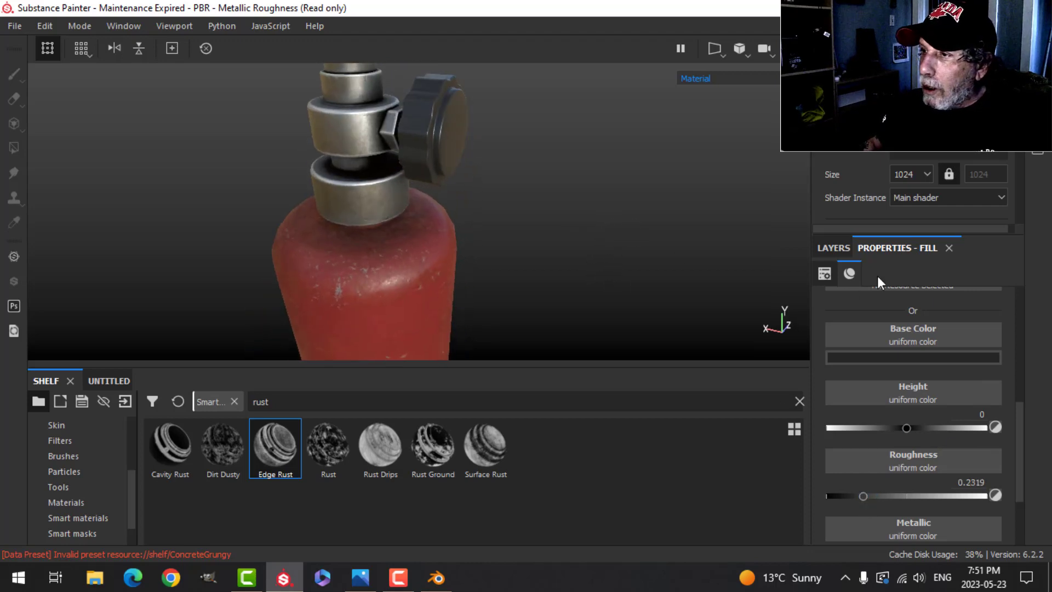
# - Add a MatFinish Rough filter to the knob's dark fill layer
pyautogui.click(835, 249)
pyautogui.rightClick(851, 318)
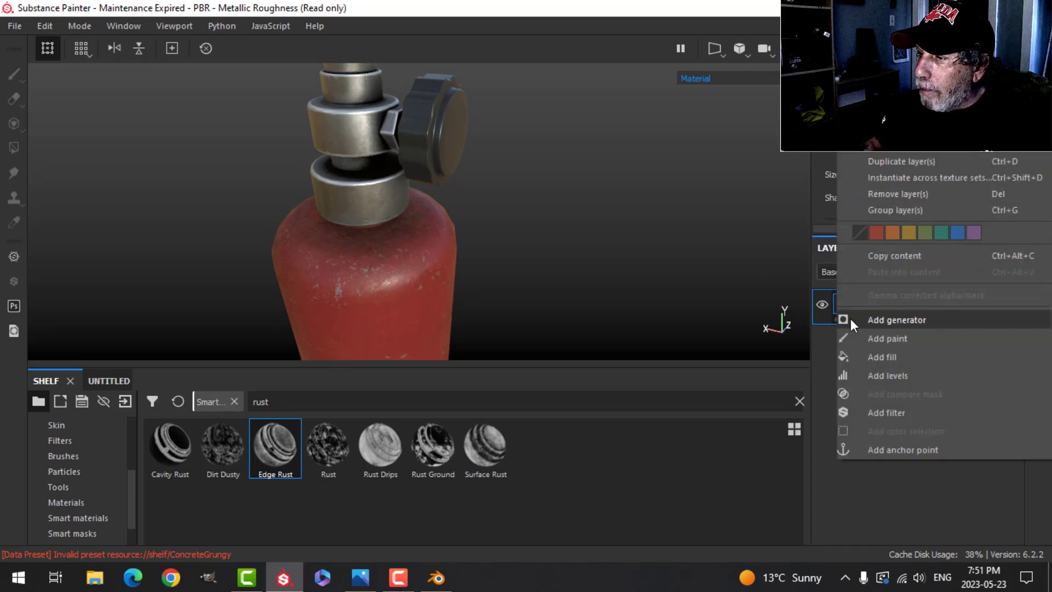
pyautogui.click(876, 408)
pyautogui.click(908, 247)
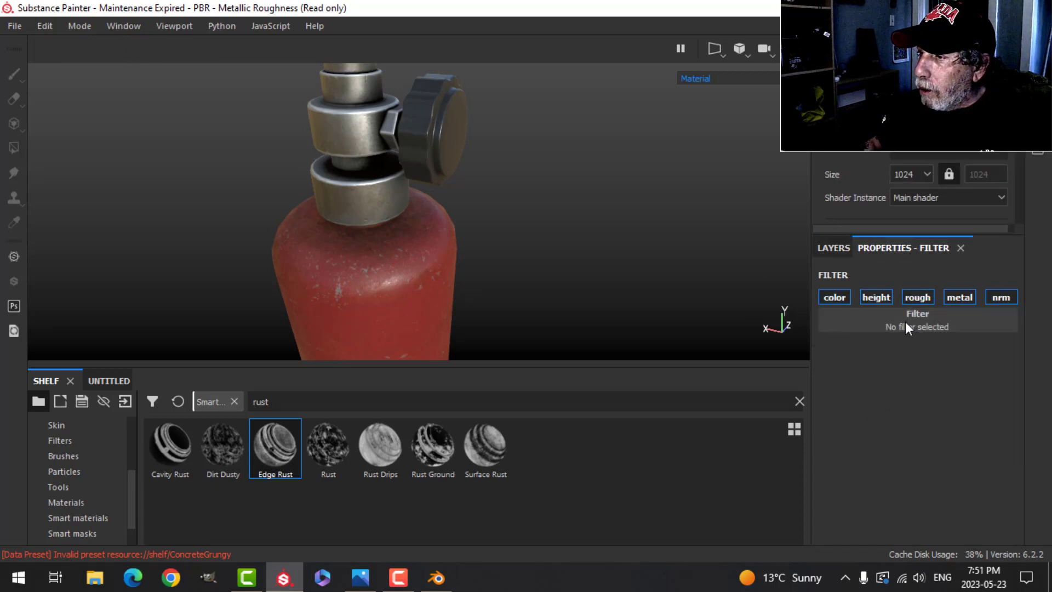
pyautogui.click(908, 315)
pyautogui.click(969, 506)
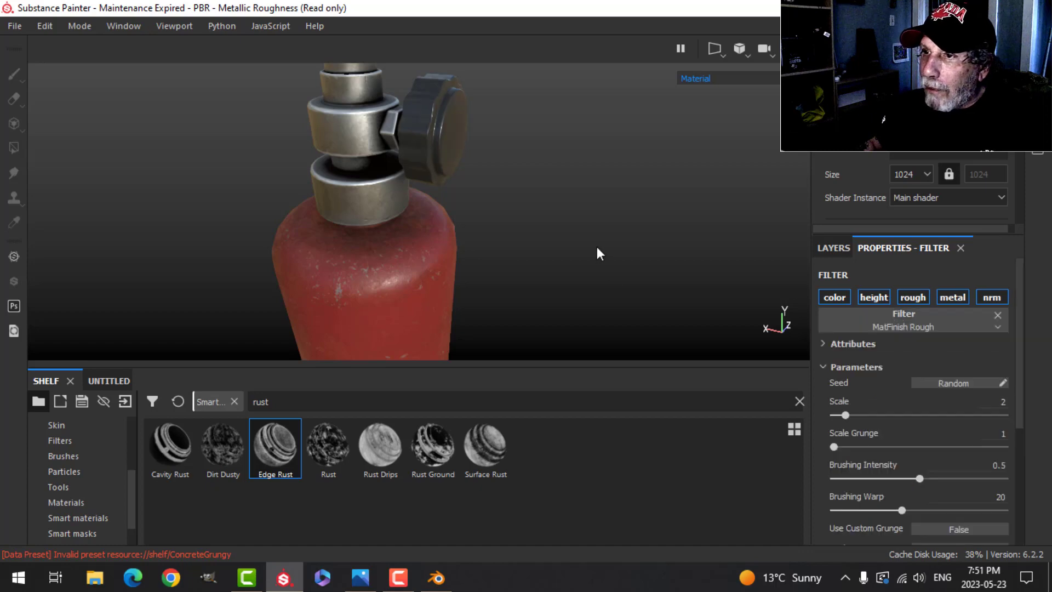
pyautogui.keyDown('alt'); pyautogui.moveTo(596, 251); pyautogui.dragTo(528, 180); pyautogui.keyUp('alt')
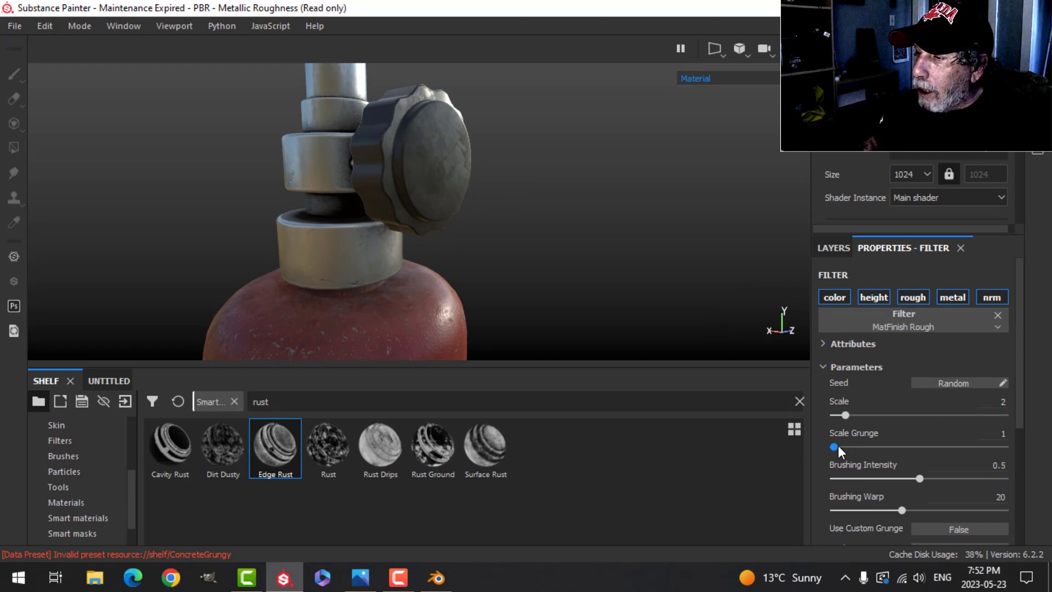
# - Set the MatFinish Rough filter's grunge scale to 4 and its brushing intensity to 0.46 on the knob
pyautogui.moveTo(837, 448); pyautogui.dragTo(870, 439)
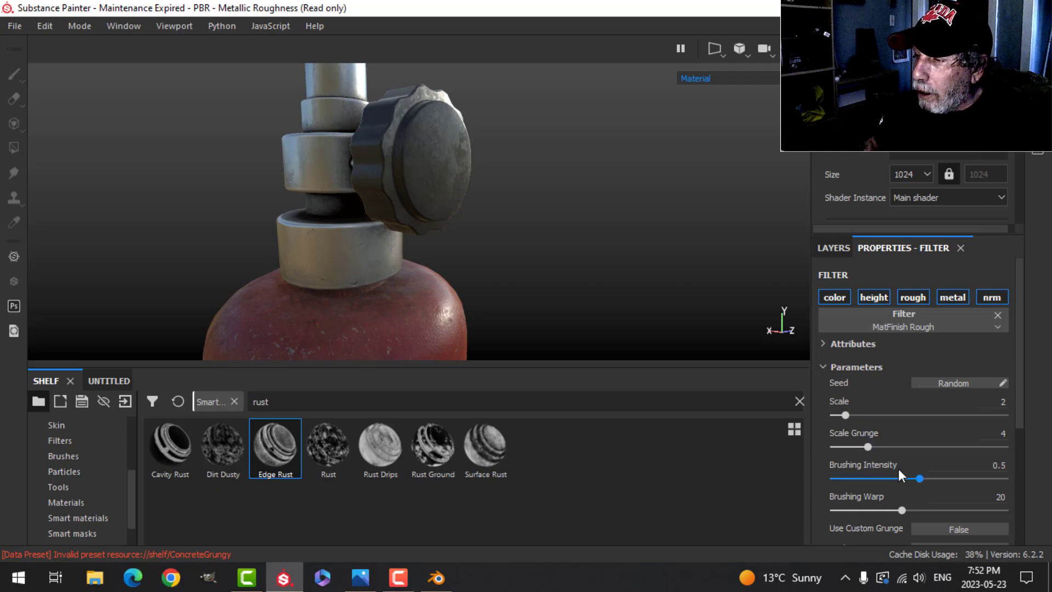
pyautogui.moveTo(919, 478); pyautogui.dragTo(912, 478)
pyautogui.moveTo(496, 182)
pyautogui.keyDown('alt'); pyautogui.mouseDown()
pyautogui.moveTo(510, 187)
pyautogui.moveTo(486, 193)
pyautogui.moveTo(473, 181)
pyautogui.moveTo(547, 209)
pyautogui.moveTo(559, 195)
pyautogui.moveTo(500, 166)
pyautogui.moveTo(380, 188)
pyautogui.moveTo(405, 143)
pyautogui.moveTo(493, 179)
pyautogui.moveTo(488, 188)
pyautogui.moveTo(478, 150)
pyautogui.moveTo(515, 146)
pyautogui.moveTo(521, 164)
pyautogui.moveTo(477, 160)
pyautogui.moveTo(477, 212)
pyautogui.moveTo(495, 180)
pyautogui.mouseUp(); pyautogui.keyUp('alt')
pyautogui.keyDown('shift'); pyautogui.moveTo(531, 169); pyautogui.dragTo(503, 182, button='right'); pyautogui.keyUp('shift')
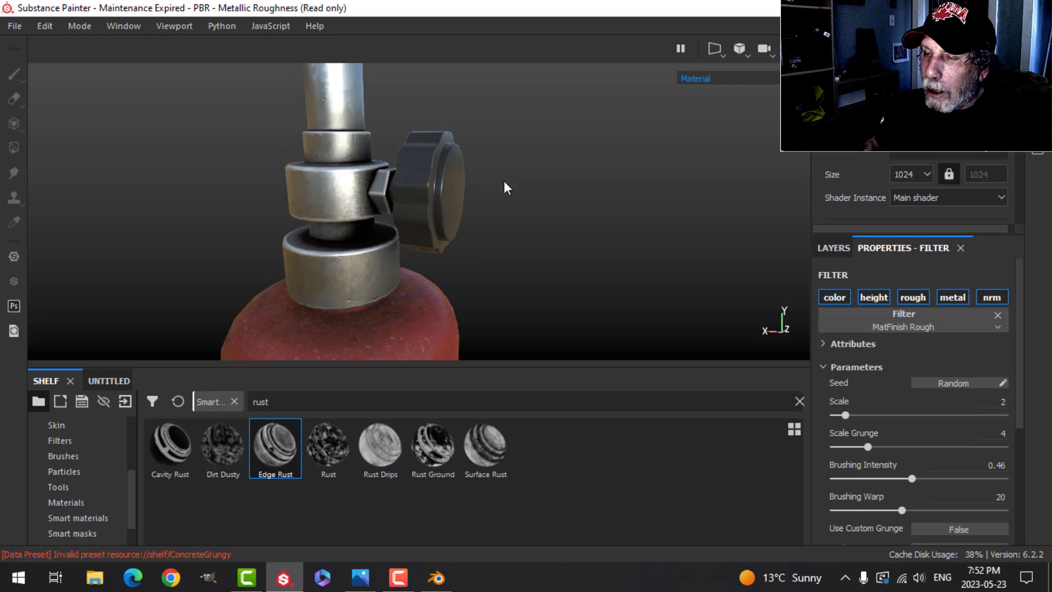
pyautogui.scroll(4, 551, 178)
pyautogui.keyDown('alt'); pyautogui.moveTo(550, 178); pyautogui.dragTo(492, 189); pyautogui.keyUp('alt')
pyautogui.keyDown('shift'); pyautogui.moveTo(547, 172); pyautogui.dragTo(596, 162, button='right'); pyautogui.keyUp('shift')
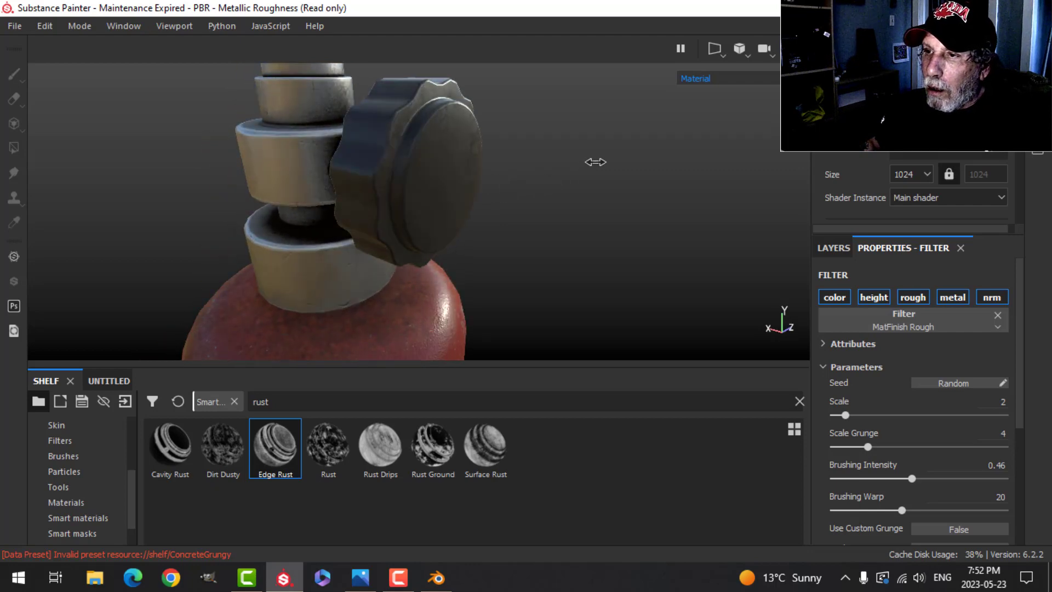
pyautogui.scroll(-3, 524, 213)
pyautogui.keyDown('alt'); pyautogui.moveTo(523, 214); pyautogui.dragTo(552, 206); pyautogui.keyUp('alt')
# - Rename the knob's dark fill layer as Plastic
pyautogui.click(825, 246)
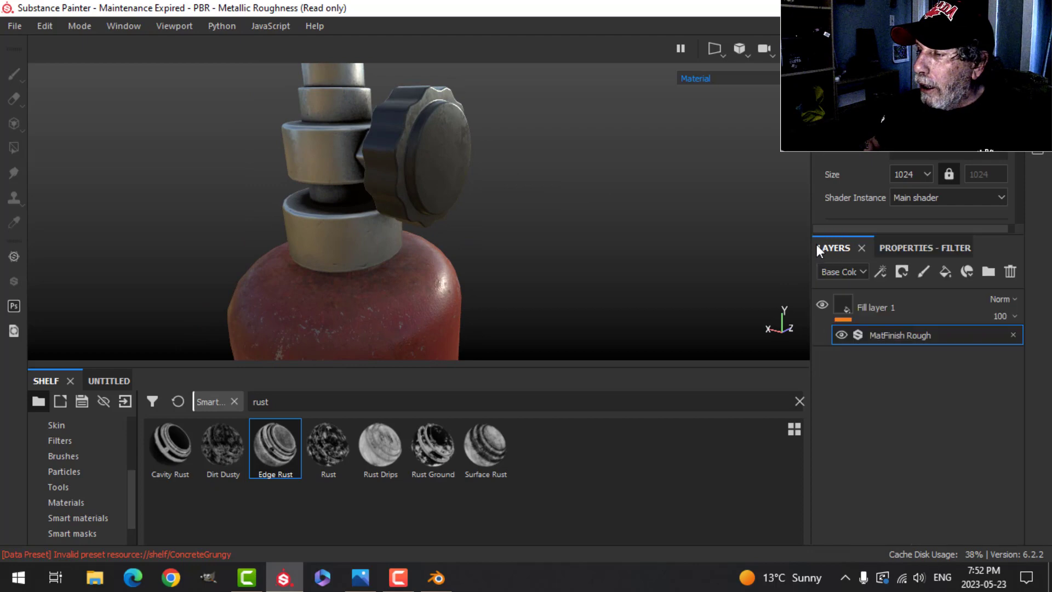
pyautogui.click(848, 308)
pyautogui.doubleClick(874, 311)
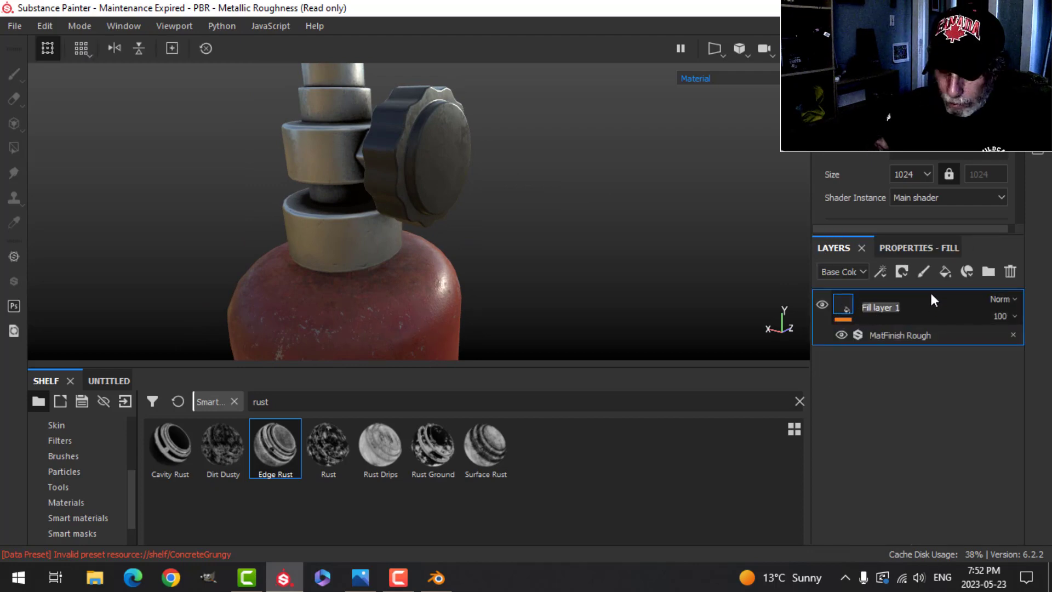
pyautogui.write('Plastic')
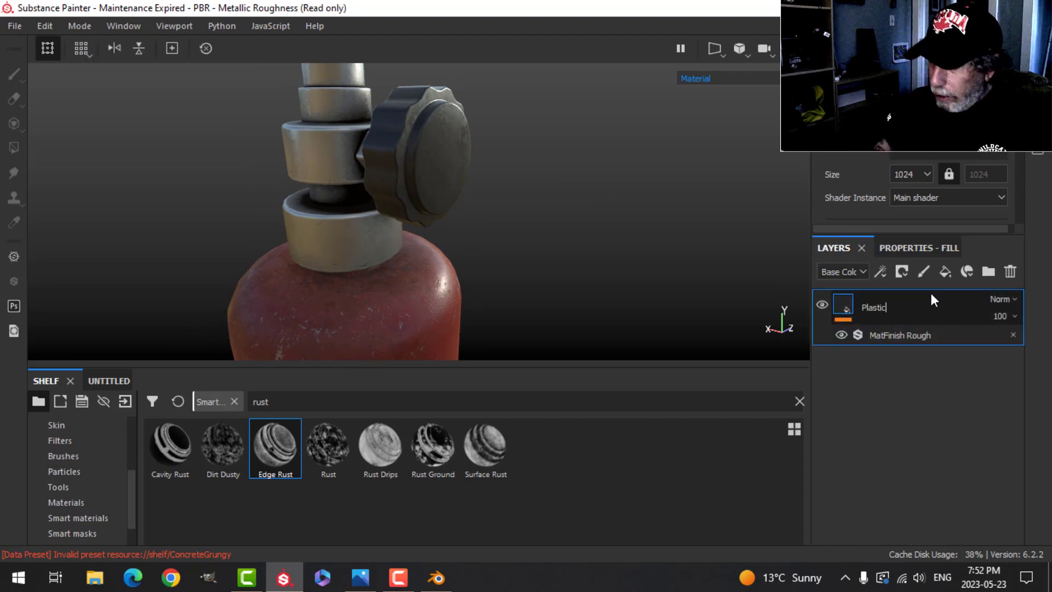
pyautogui.press('Return')
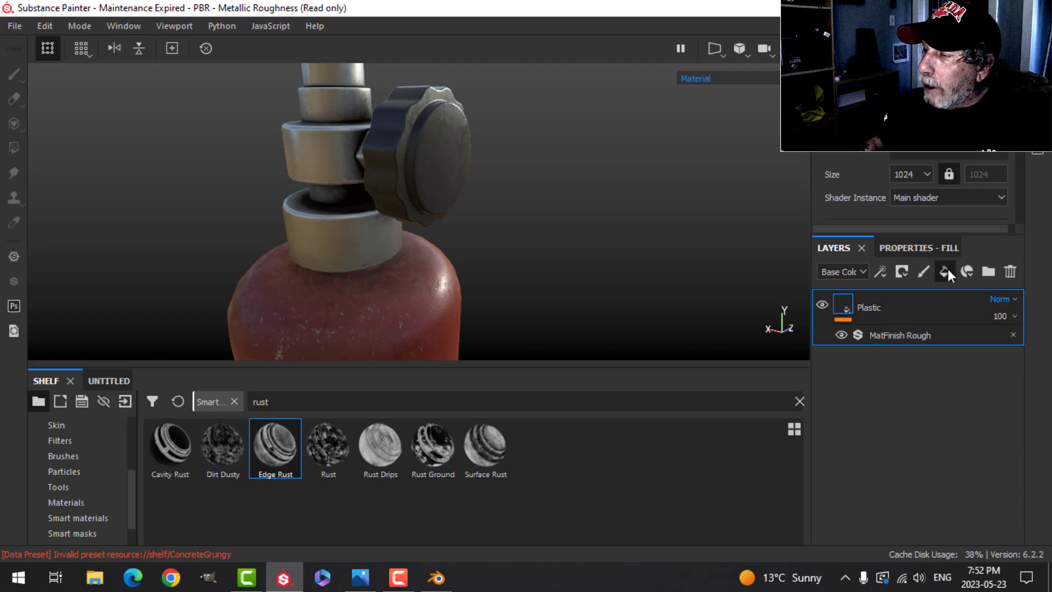
# - Add a new fill layer with a black mask above the Plastic layer
pyautogui.click(902, 271)
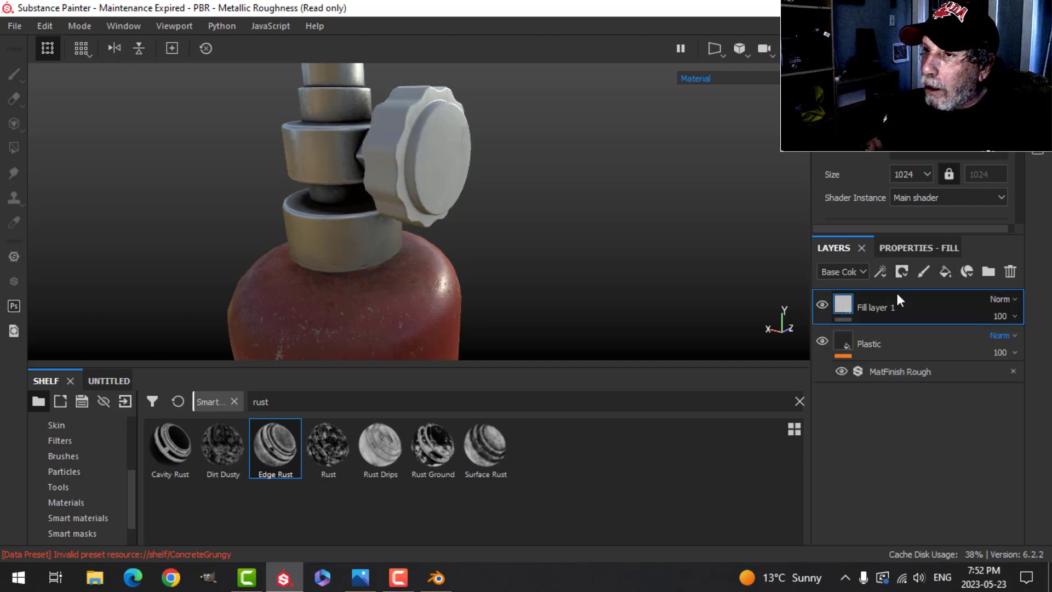
pyautogui.click(904, 272)
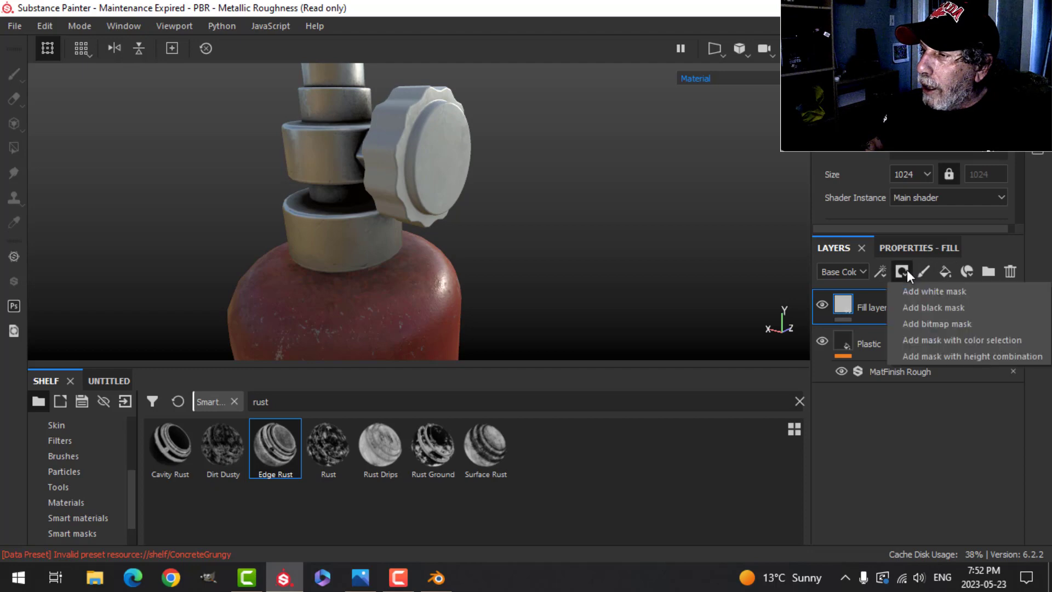
pyautogui.click(926, 308)
pyautogui.click(881, 271)
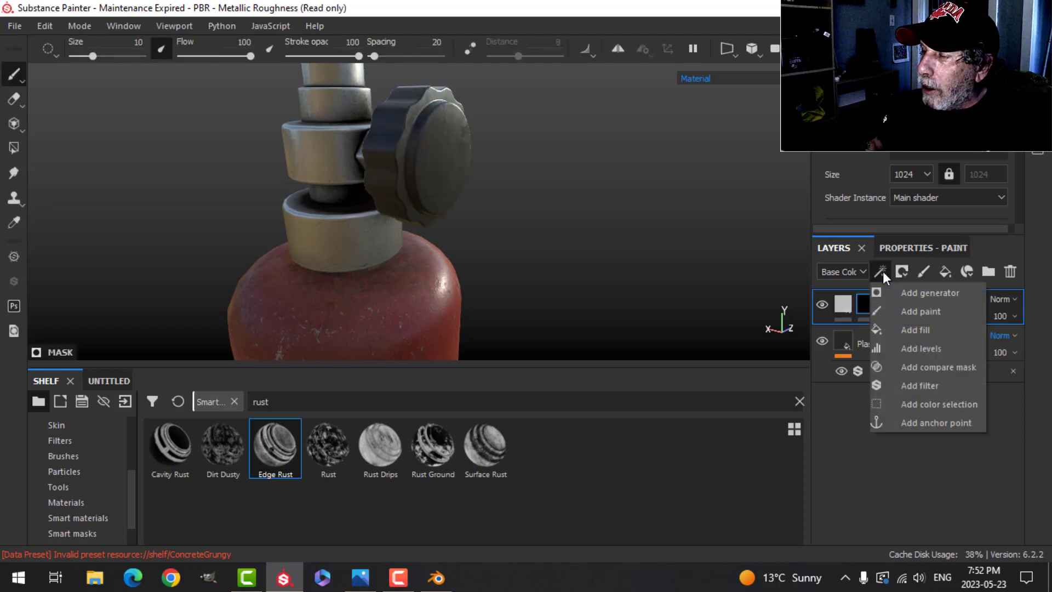
pyautogui.click(883, 271)
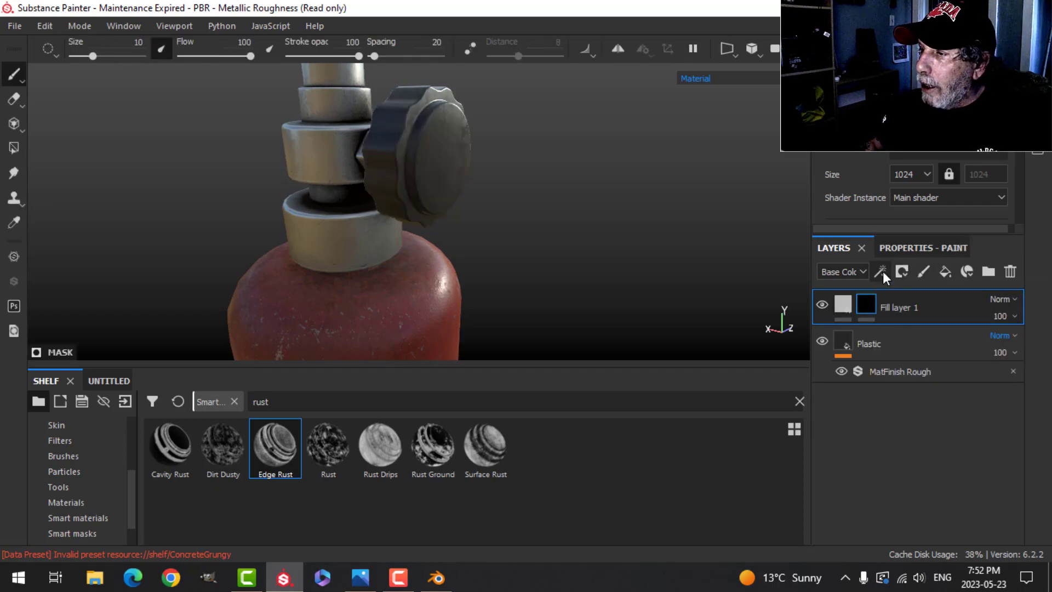
# - Try the Dust Occlusion smart mask on the new fill layer above Plastic, and undo it
pyautogui.click(82, 533)
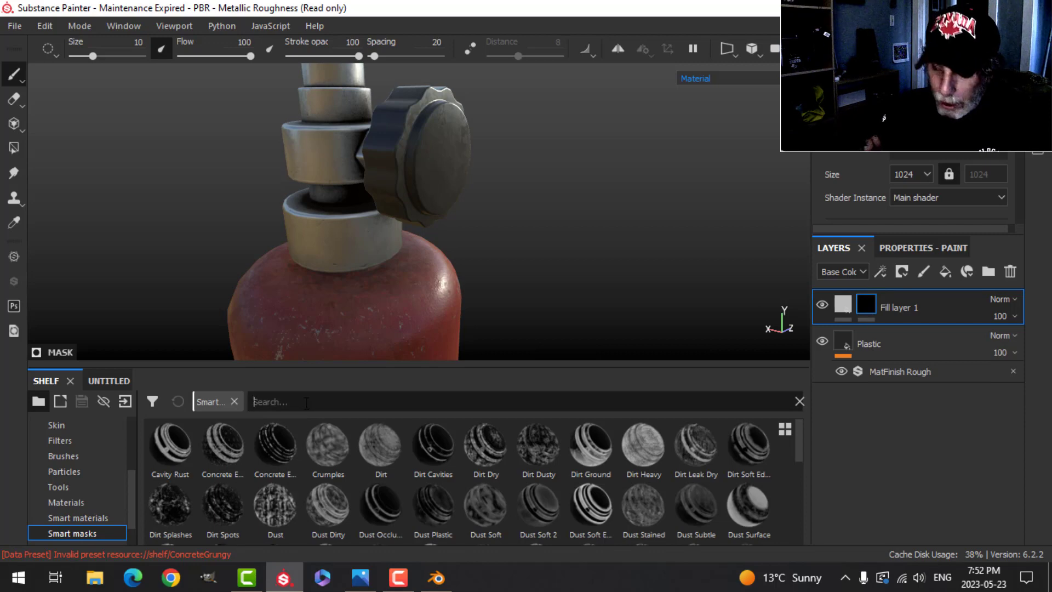
pyautogui.write('dust')
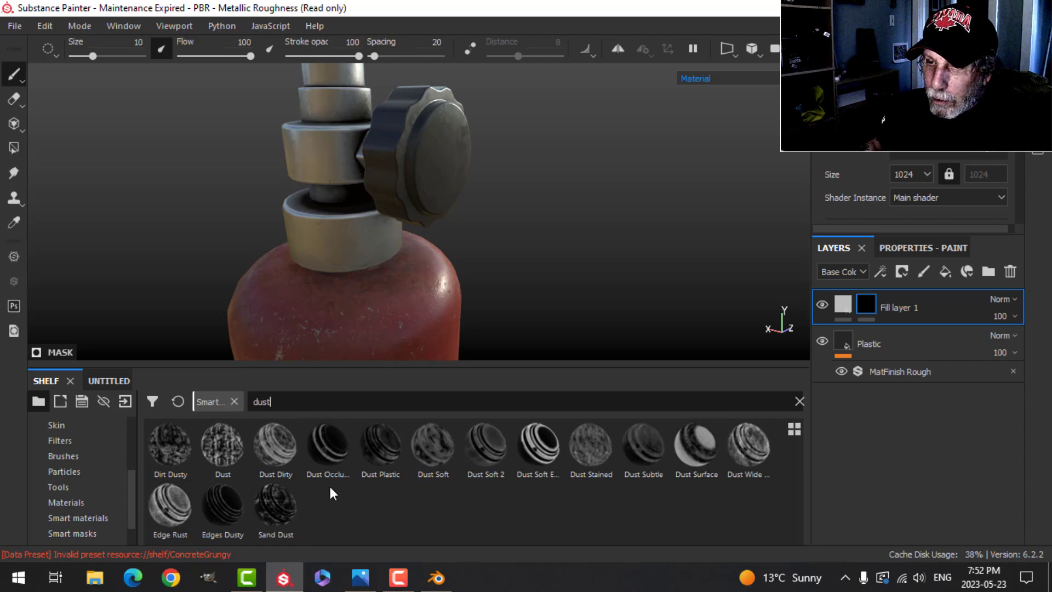
pyautogui.moveTo(327, 448); pyautogui.dragTo(863, 310)
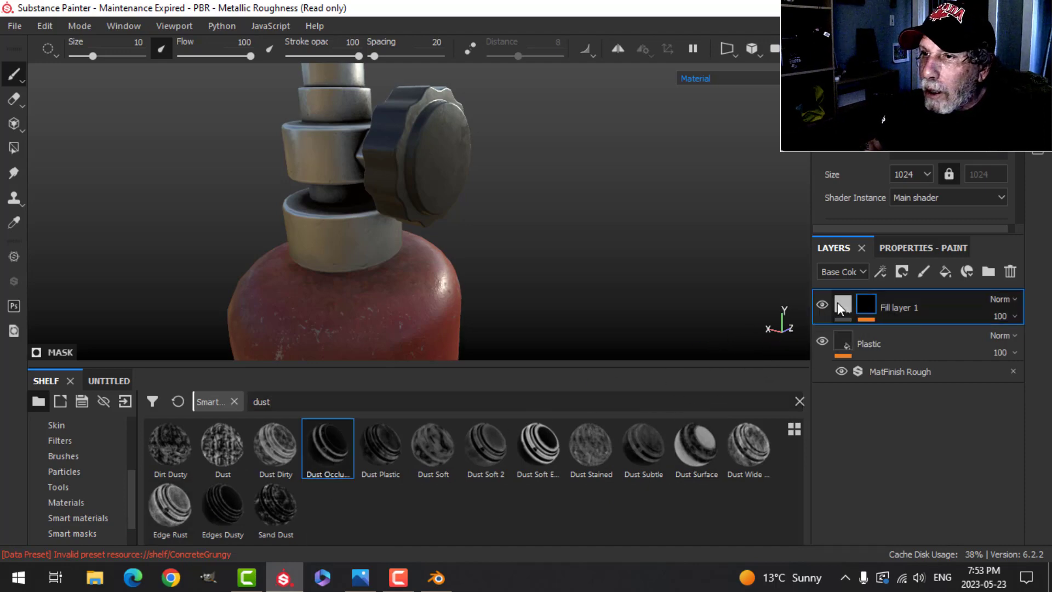
pyautogui.scroll(2, 667, 286)
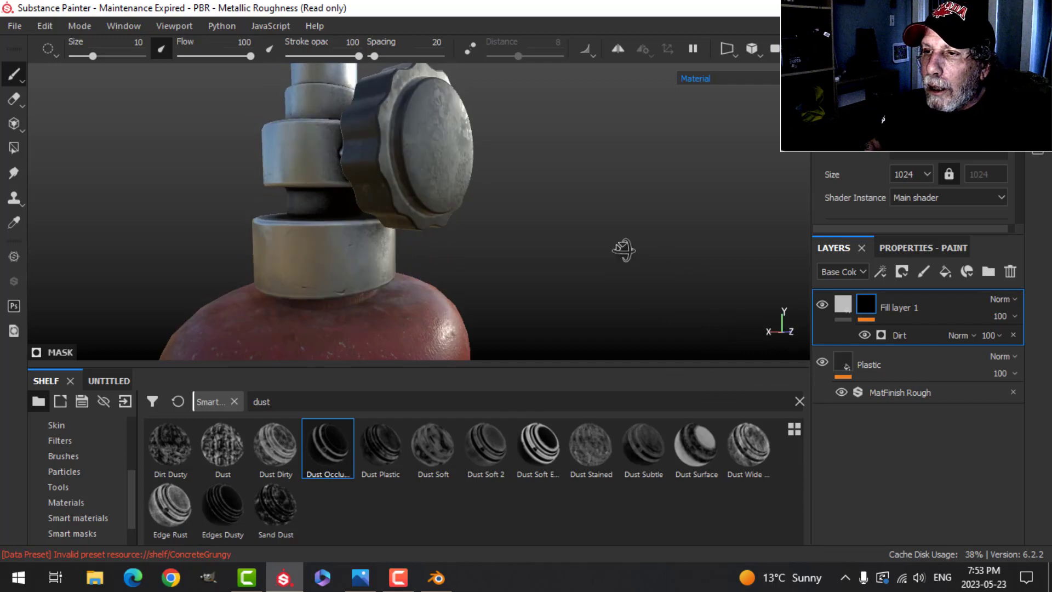
pyautogui.hotkey('ctrl', 'z')
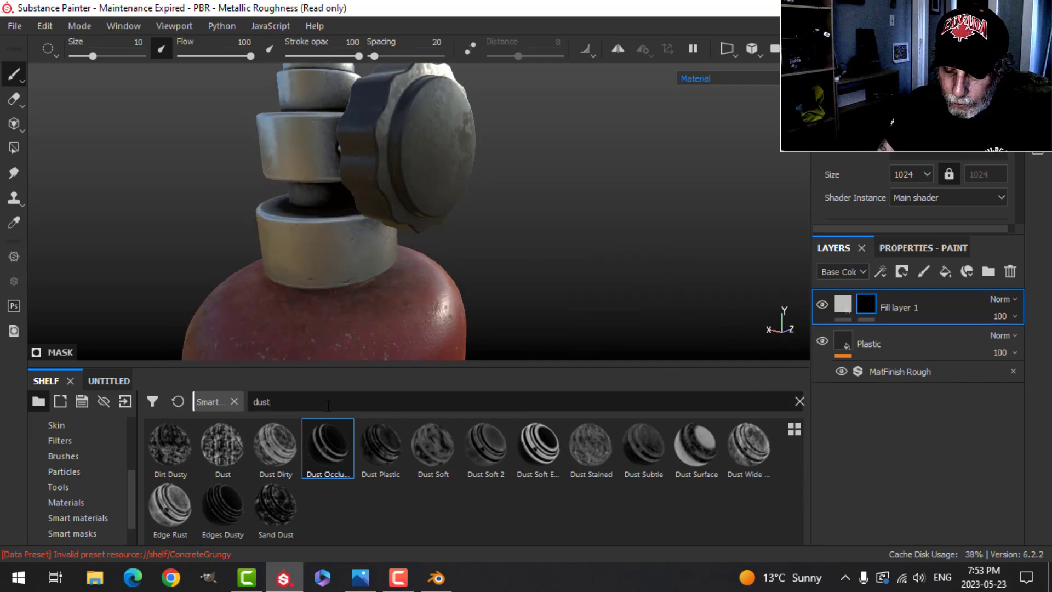
# - Find the Edges Blur smart mask and apply it to the new fill layer above Plastic
pyautogui.click(329, 406)
pyautogui.write('bl')
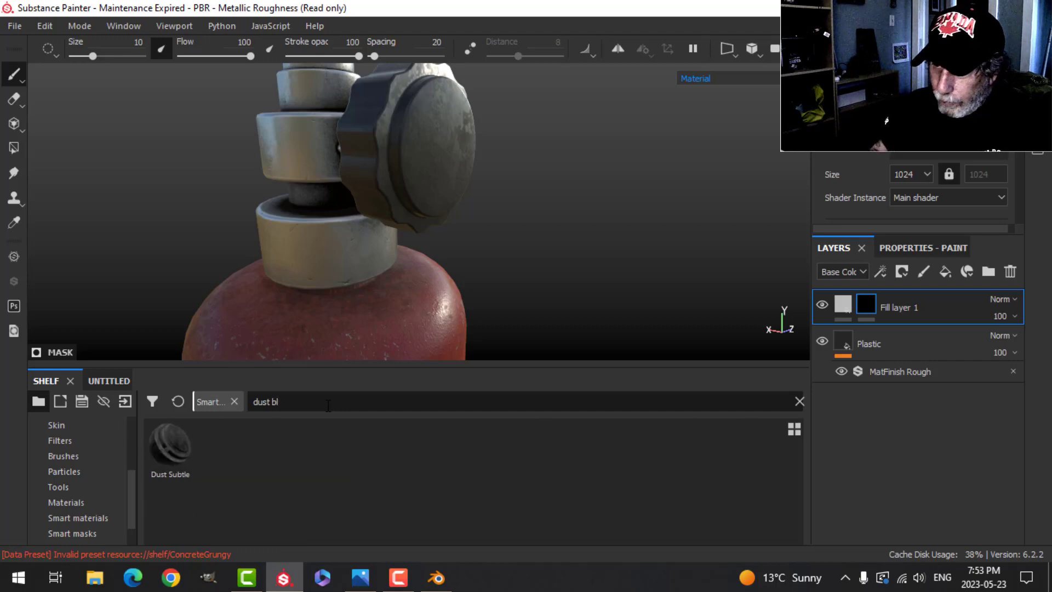
pyautogui.press('BackSpace')
pyautogui.press('BackSpace')
pyautogui.press('BackSpace')
pyautogui.press('BackSpace')
pyautogui.press('BackSpace')
pyautogui.press('BackSpace')
pyautogui.press('BackSpace')
pyautogui.write('bl')
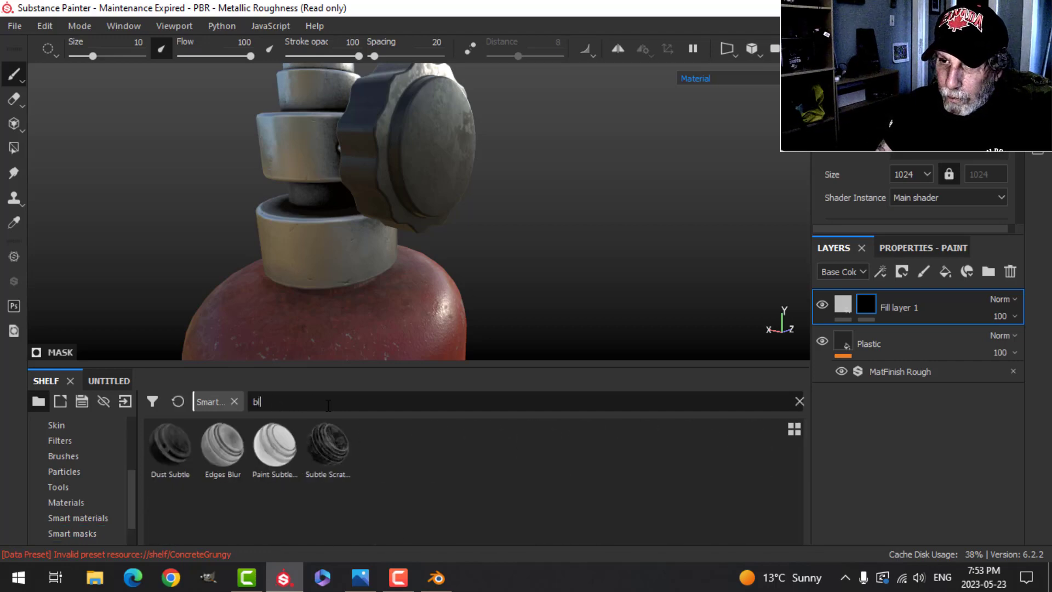
pyautogui.press('BackSpace')
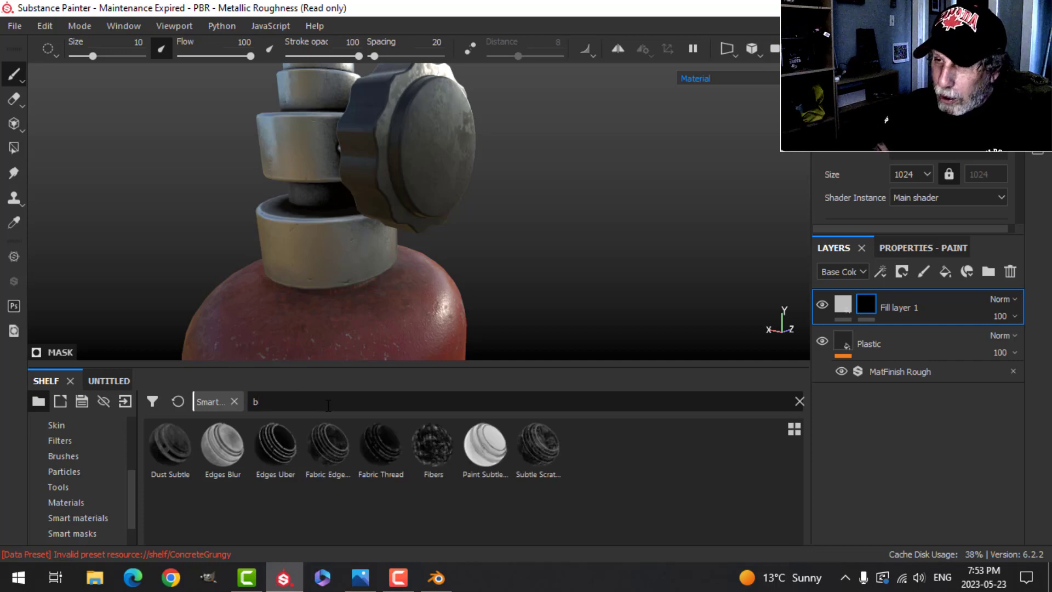
pyautogui.press('BackSpace')
pyautogui.write('edges ud')
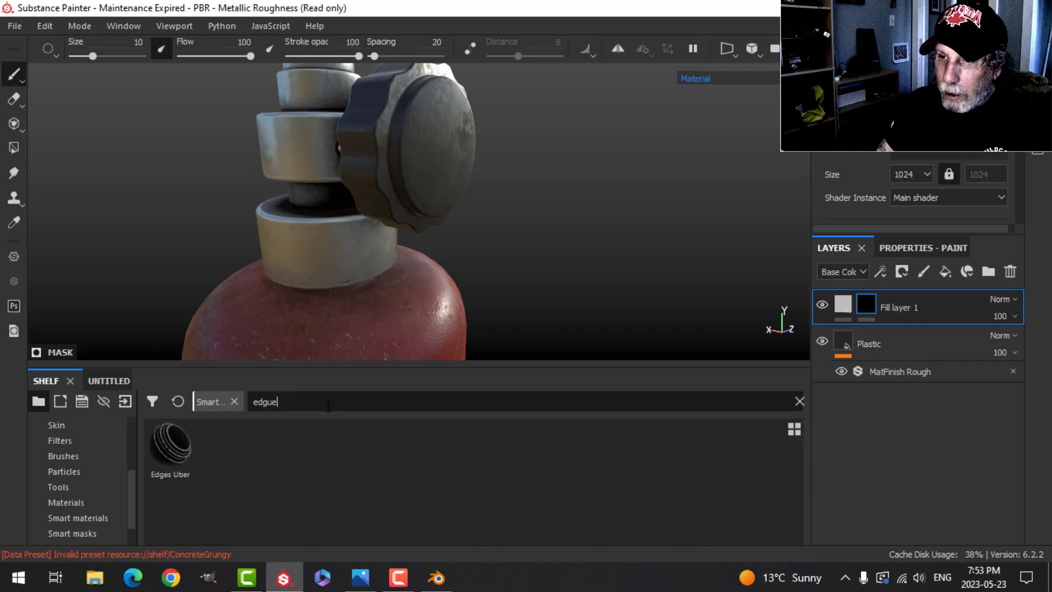
pyautogui.press('BackSpace')
pyautogui.press('BackSpace')
pyautogui.press('BackSpace')
pyautogui.press('BackSpace')
pyautogui.press('BackSpace')
pyautogui.write('es bl')
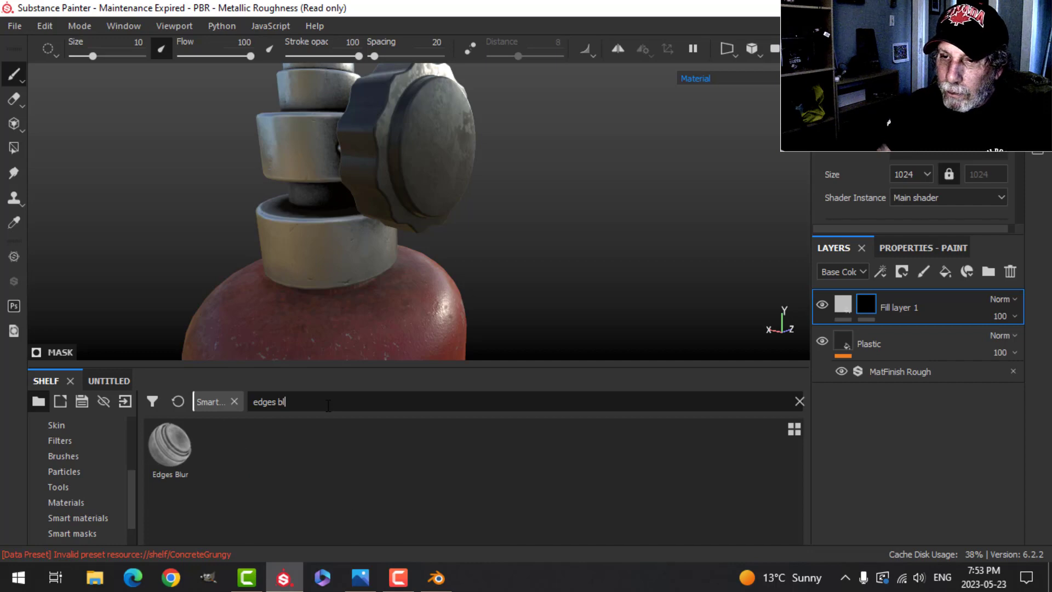
pyautogui.moveTo(197, 449); pyautogui.dragTo(877, 309)
pyautogui.scroll(2, 696, 266)
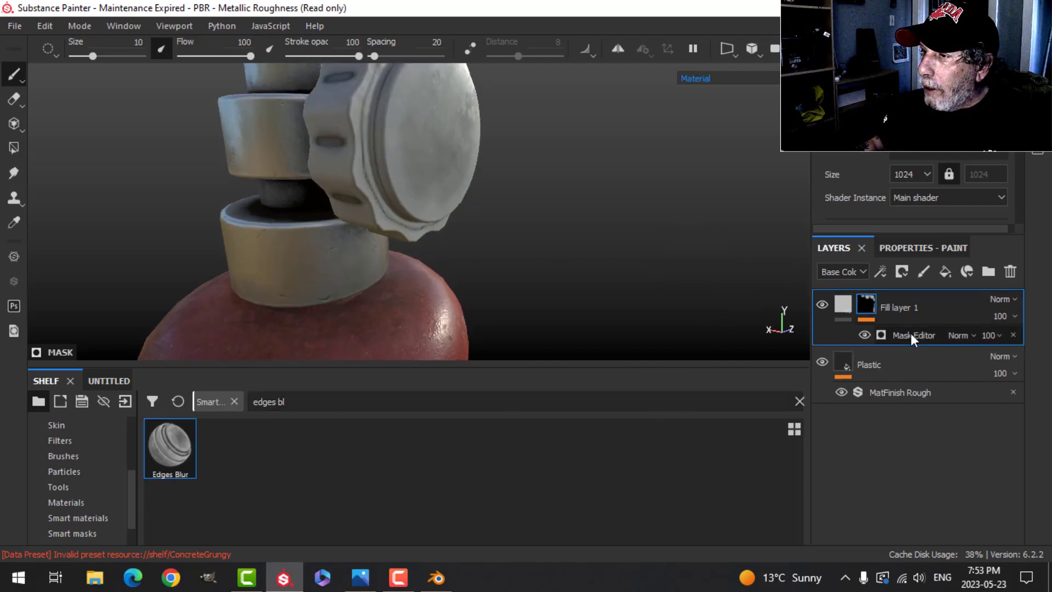
# - Set the fill layer's Mask Editor generator to a global blur of 0.51 and a global balance of 0.17
pyautogui.click(921, 248)
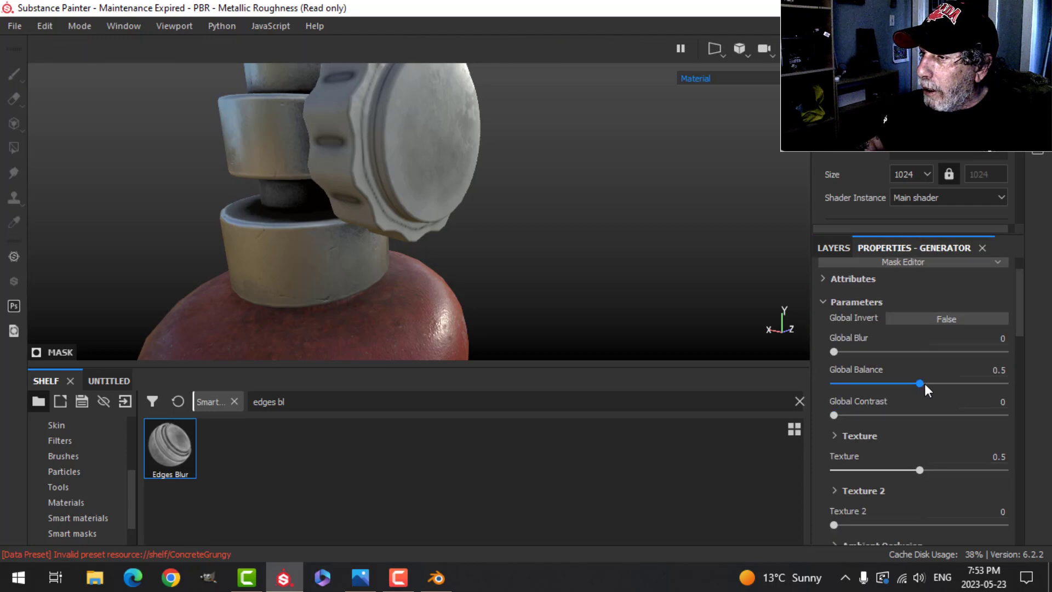
pyautogui.moveTo(918, 383); pyautogui.dragTo(860, 383)
pyautogui.scroll(-1, 890, 412)
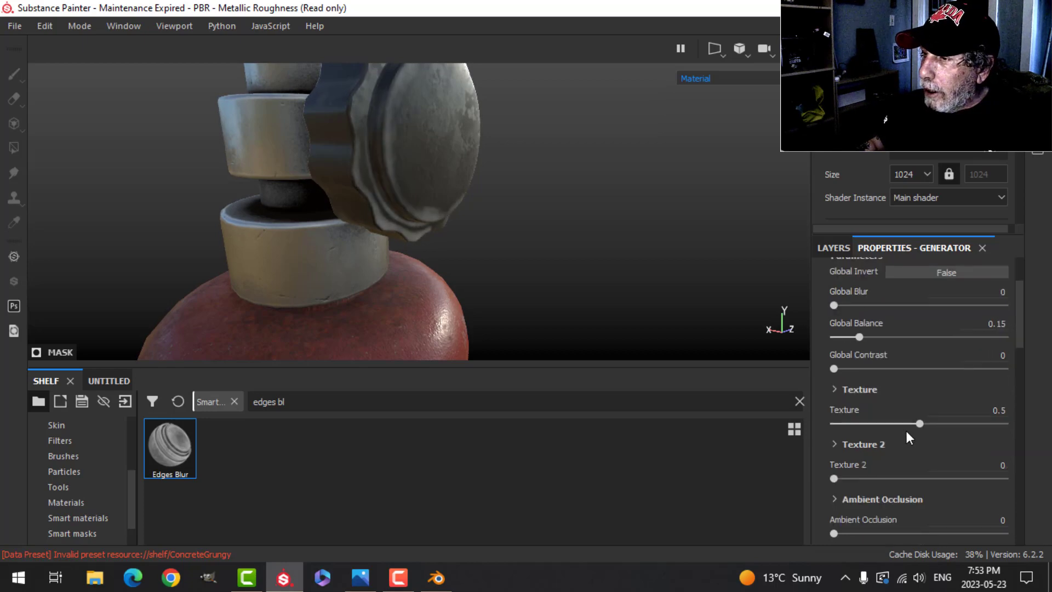
pyautogui.scroll(2, 906, 428)
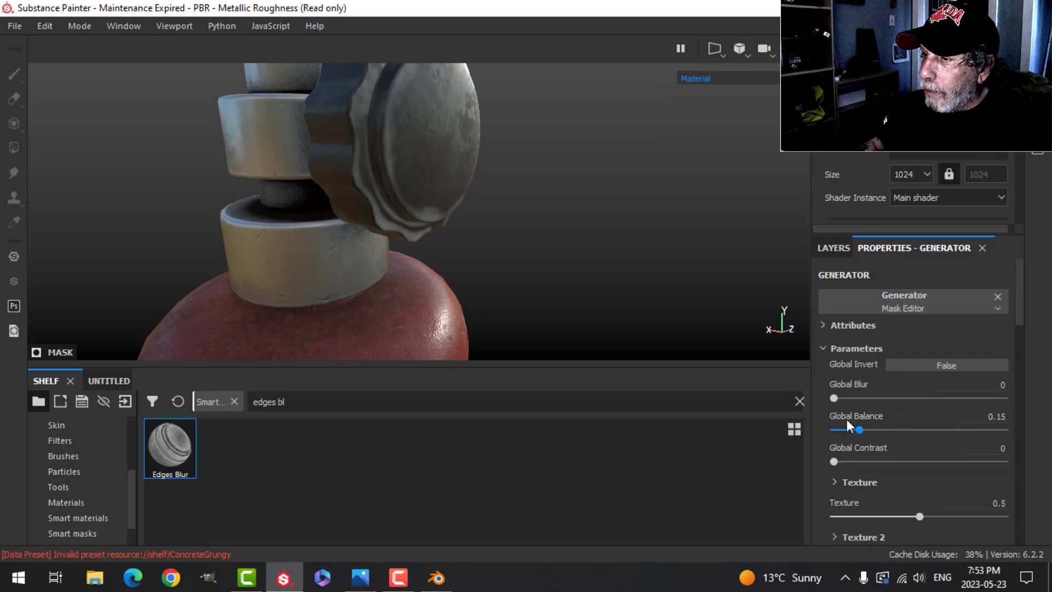
pyautogui.moveTo(861, 429); pyautogui.dragTo(839, 399)
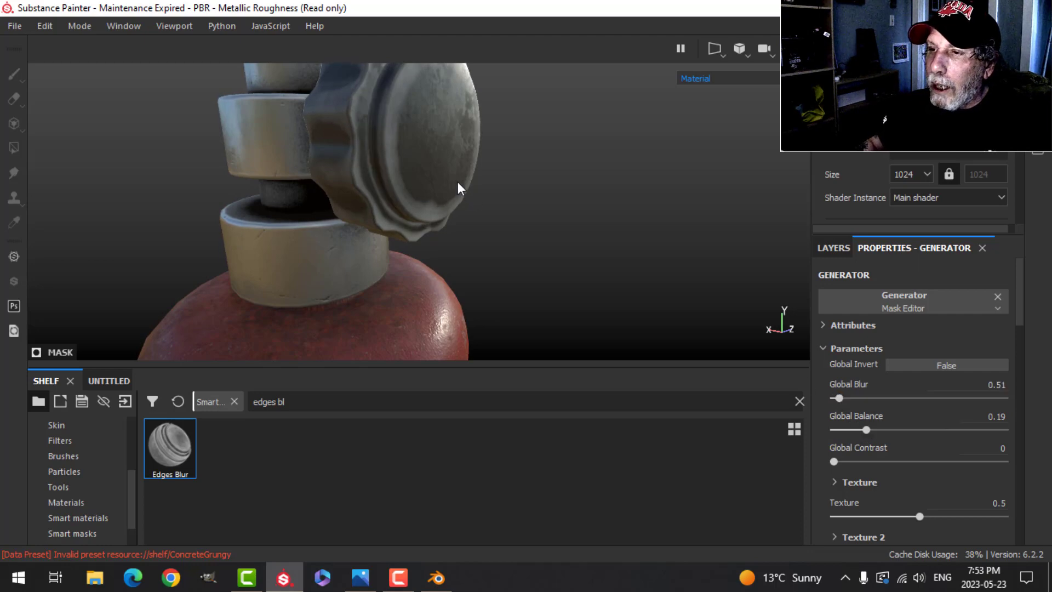
pyautogui.keyDown('alt'); pyautogui.moveTo(458, 189); pyautogui.dragTo(735, 319); pyautogui.keyUp('alt')
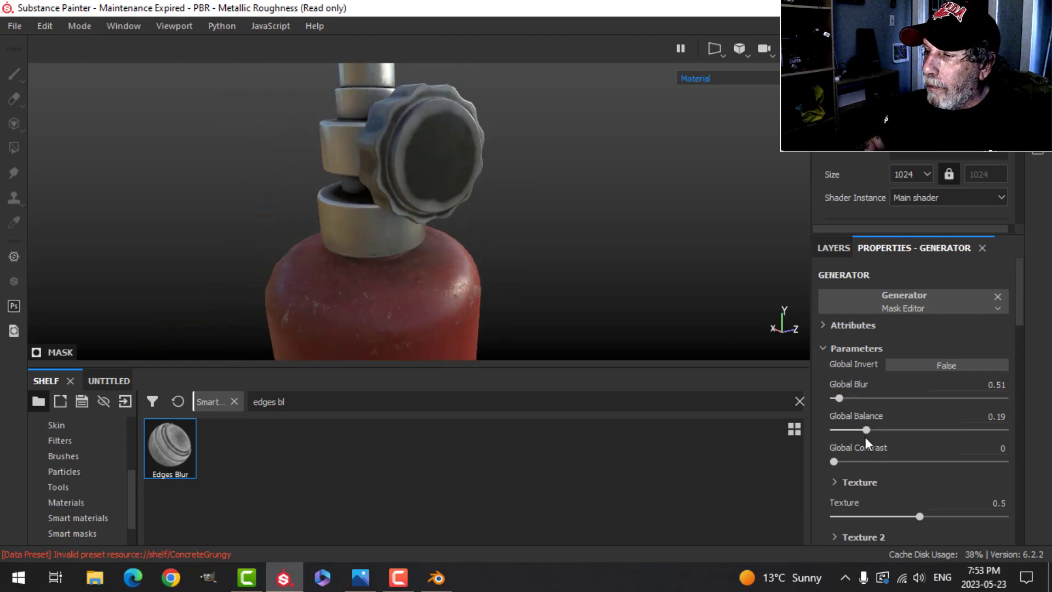
pyautogui.moveTo(865, 429); pyautogui.dragTo(862, 428)
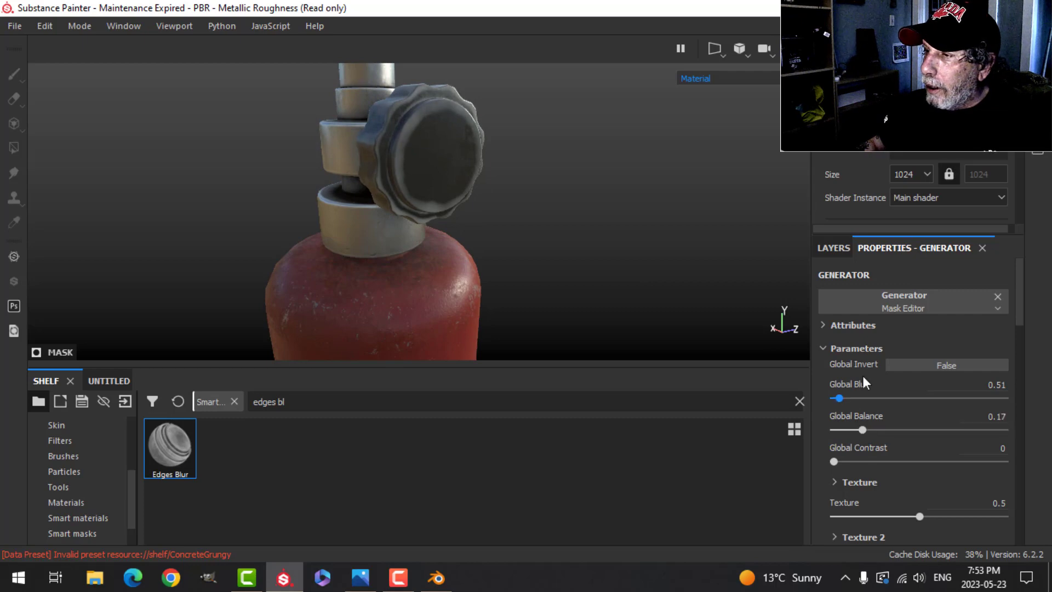
# - Lower the opacity of the fill layer's Mask Editor effect to 25, and refine it to 20
pyautogui.click(830, 247)
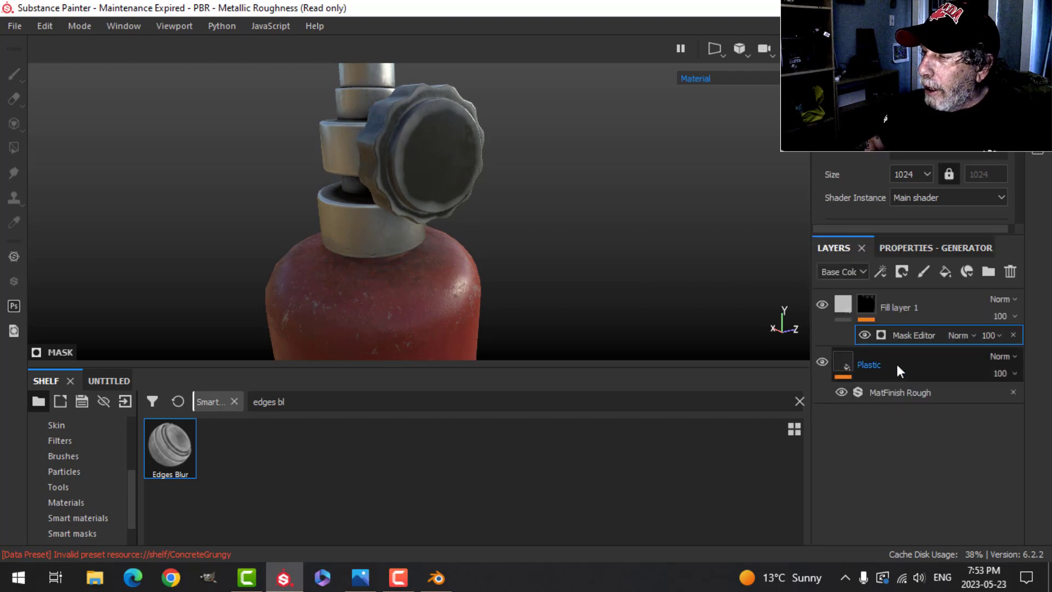
pyautogui.click(995, 335)
pyautogui.click(1037, 350)
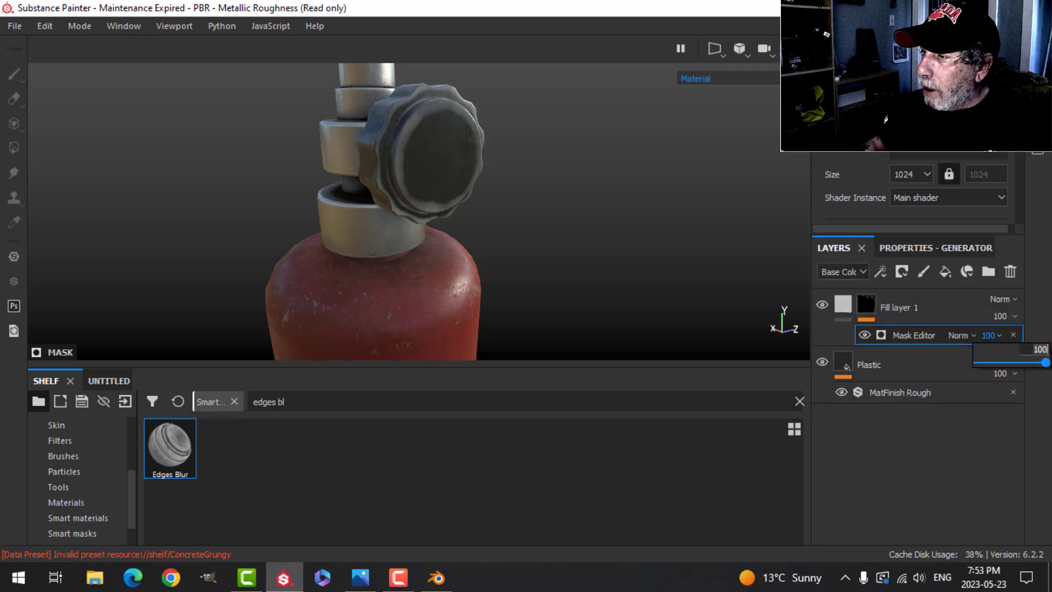
pyautogui.press('BackSpace')
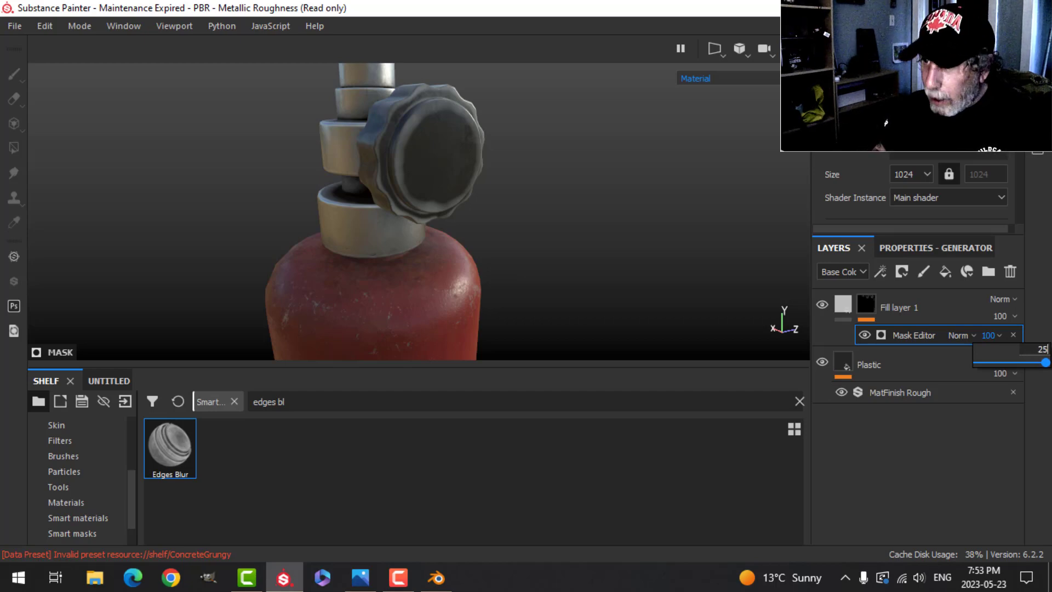
pyautogui.write('25')
pyautogui.press('Return')
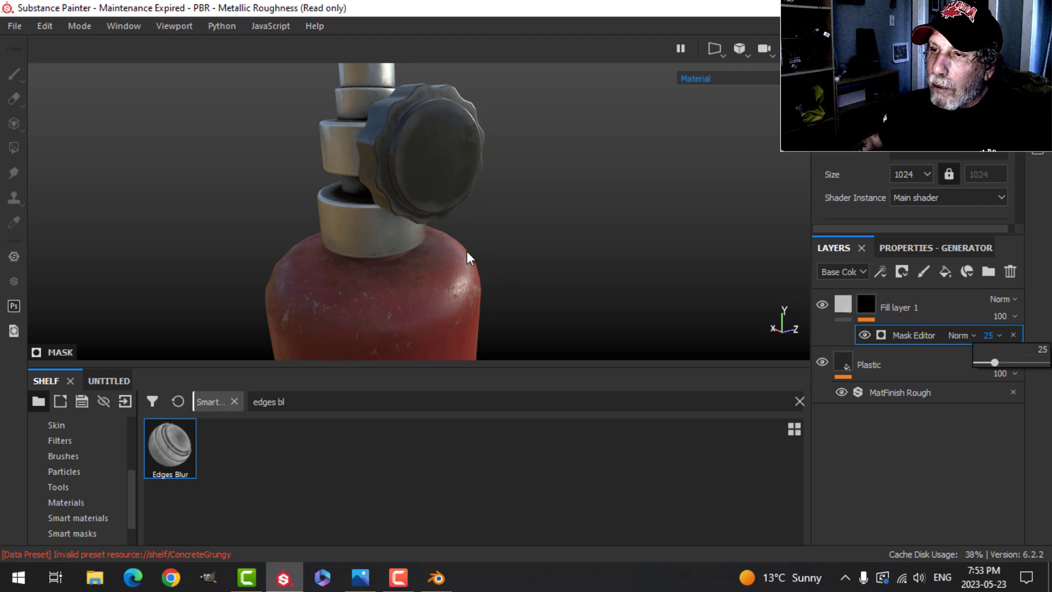
pyautogui.keyDown('alt'); pyautogui.moveTo(518, 234); pyautogui.dragTo(496, 258); pyautogui.keyUp('alt')
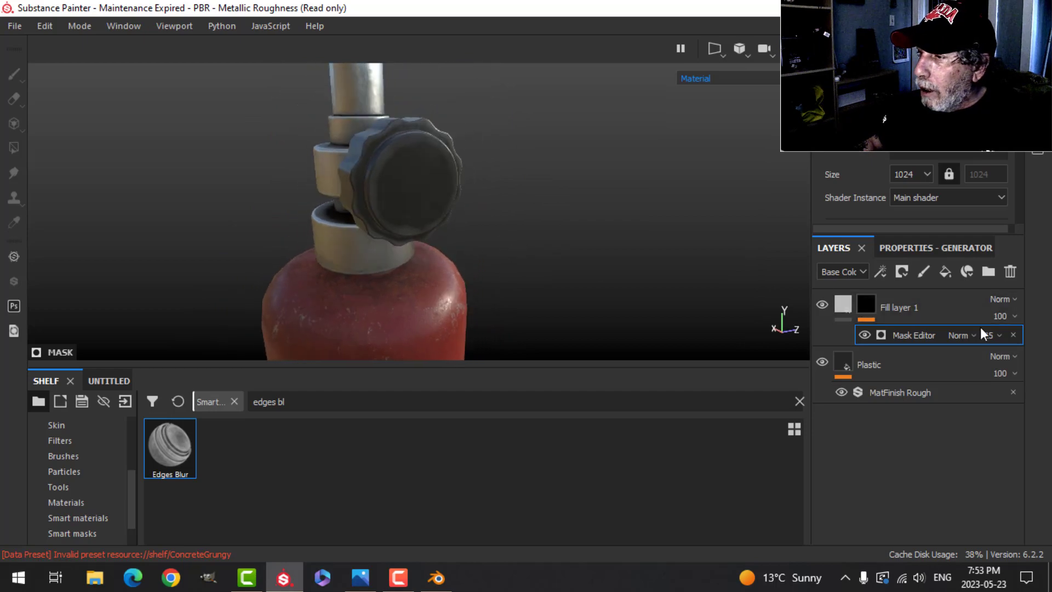
pyautogui.click(986, 335)
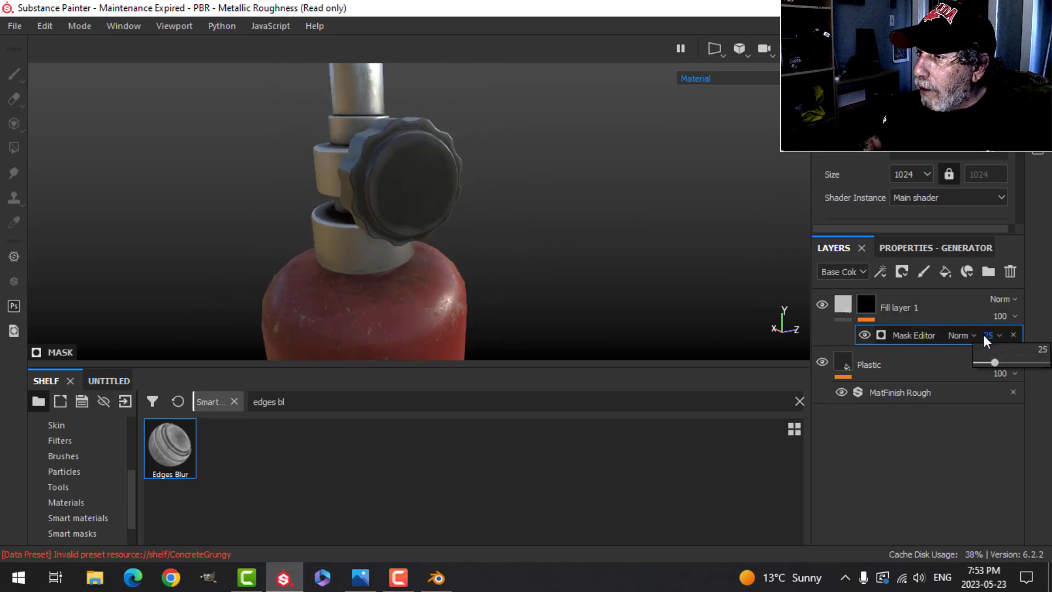
pyautogui.click(1021, 352)
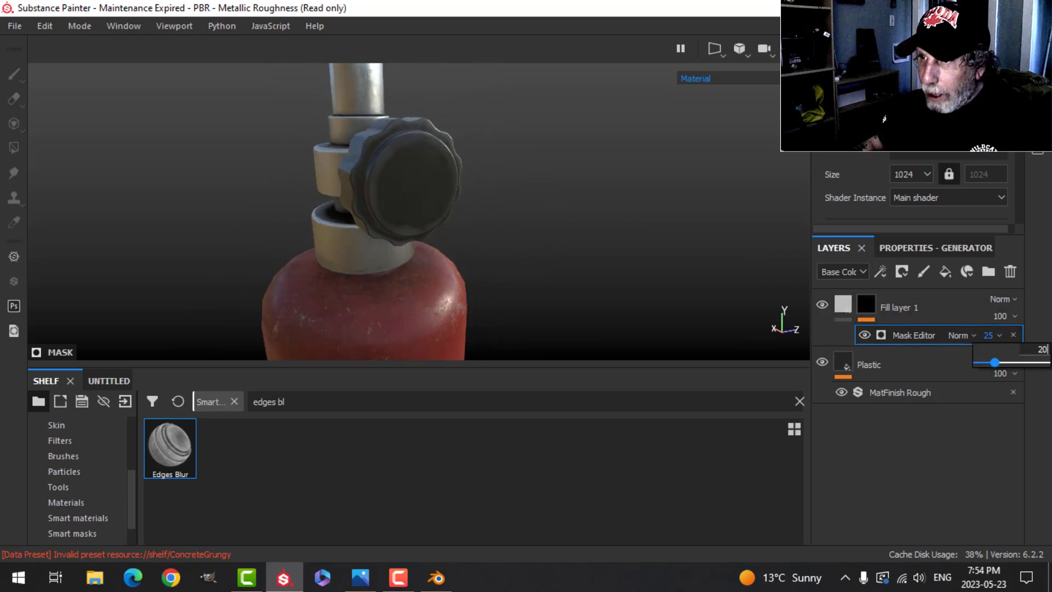
pyautogui.write('20')
pyautogui.press('Return')
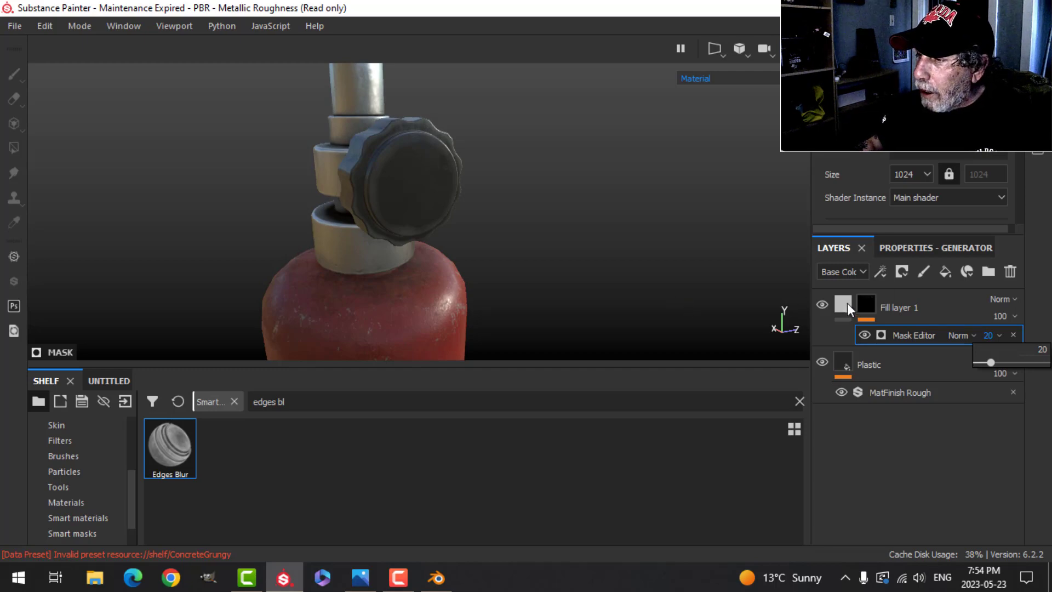
# - Rename the Edges Blur masked fill layer as edges
pyautogui.click(847, 303)
pyautogui.write('edg')
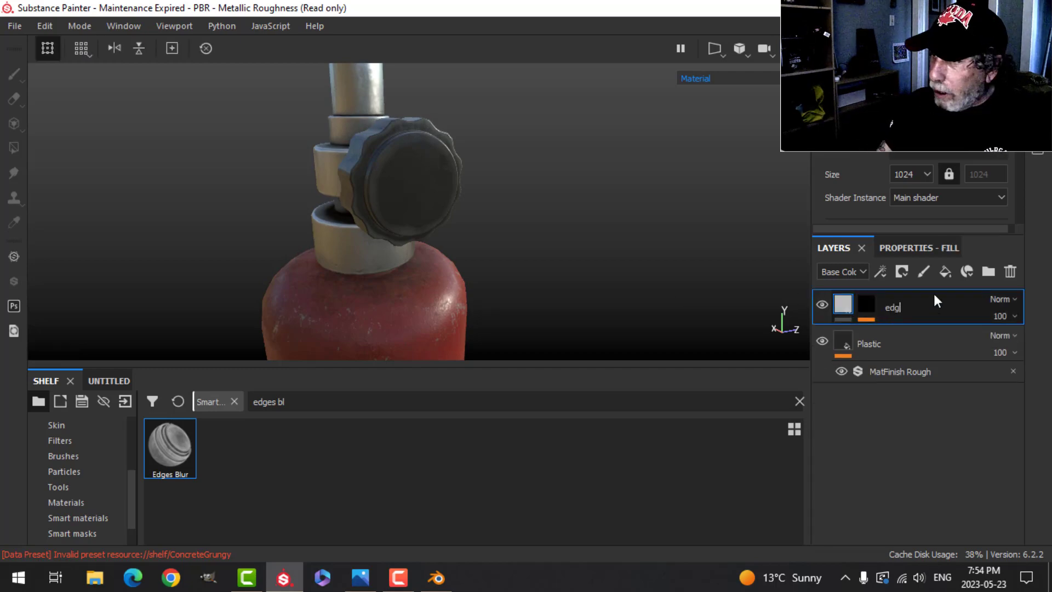
pyautogui.write('es')
pyautogui.press('Return')
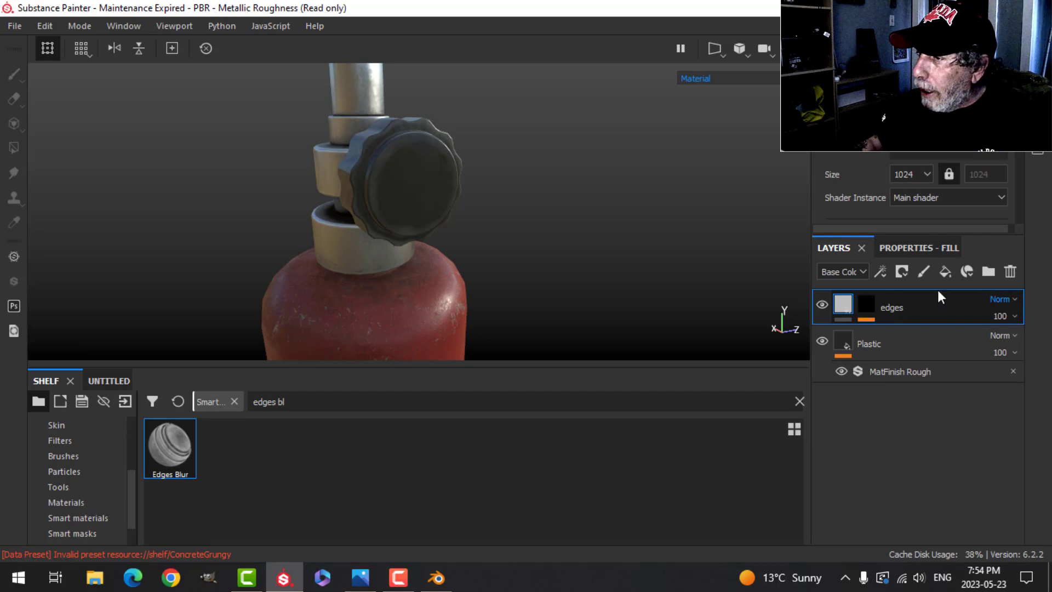
# - Add a fill layer above edges using only the color and roughness channels, with roughness 1 and a very dark brown base color
pyautogui.click(947, 271)
pyautogui.click(920, 247)
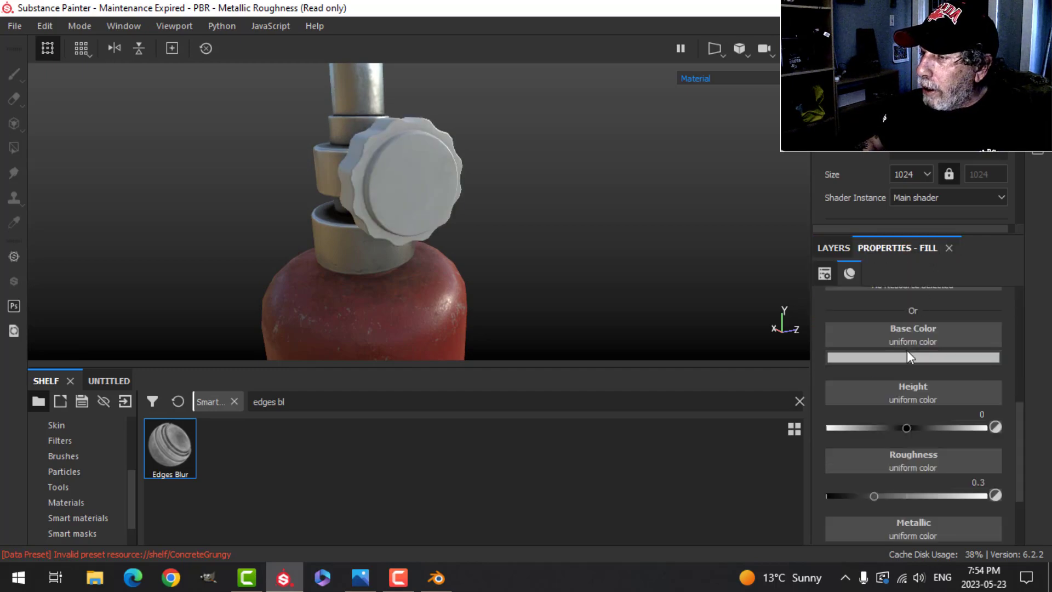
pyautogui.scroll(4, 936, 356)
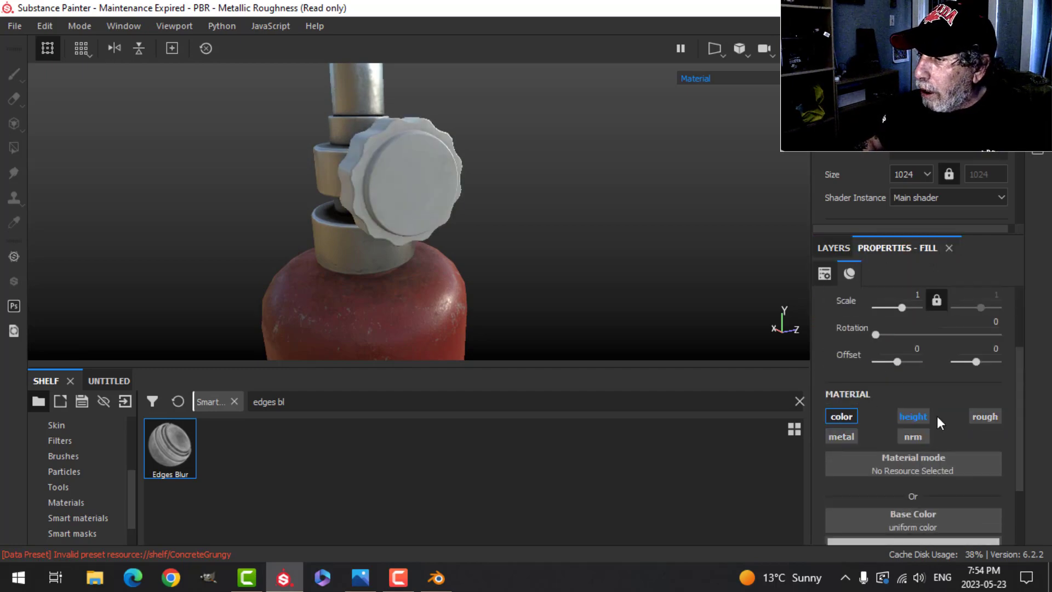
pyautogui.click(984, 418)
pyautogui.scroll(-3, 931, 471)
pyautogui.moveTo(870, 521); pyautogui.dragTo(986, 518)
pyautogui.click(941, 448)
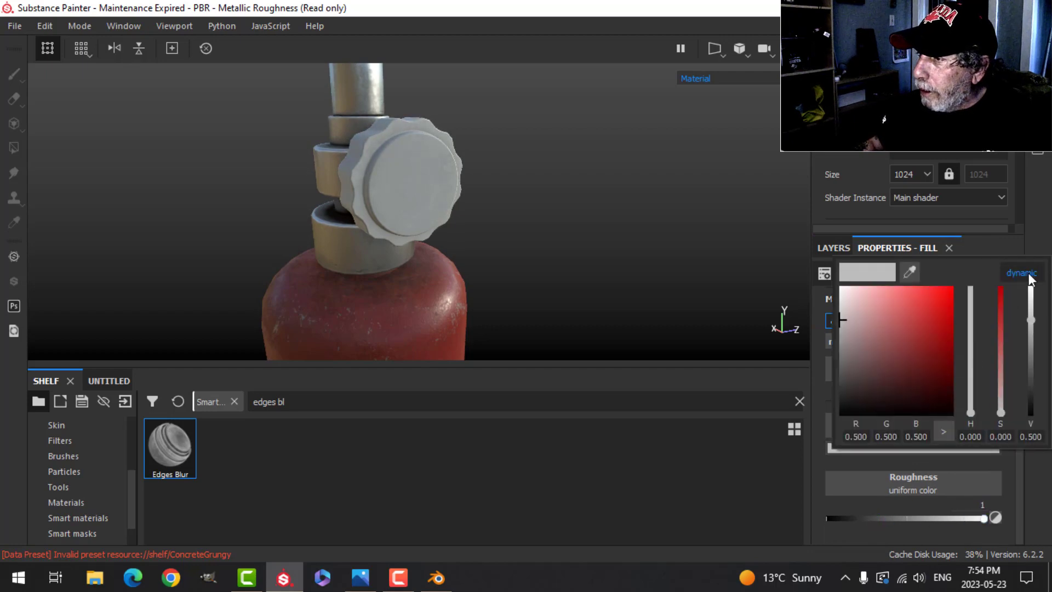
pyautogui.moveTo(969, 413); pyautogui.dragTo(933, 399)
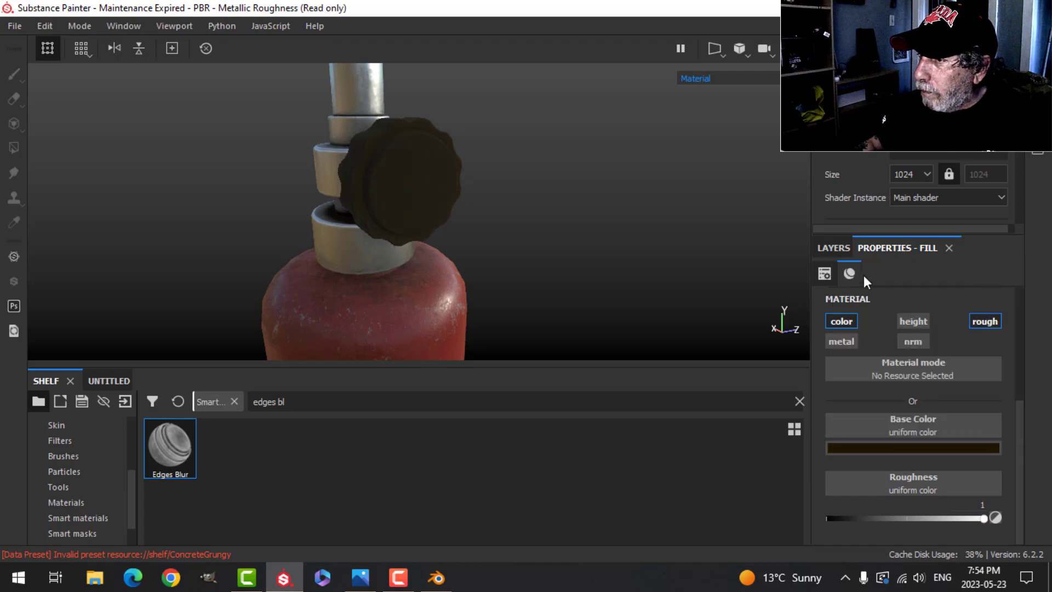
# - Give the dark brown fill layer a black mask and add a Dirt generator to that mask
pyautogui.click(834, 248)
pyautogui.click(902, 272)
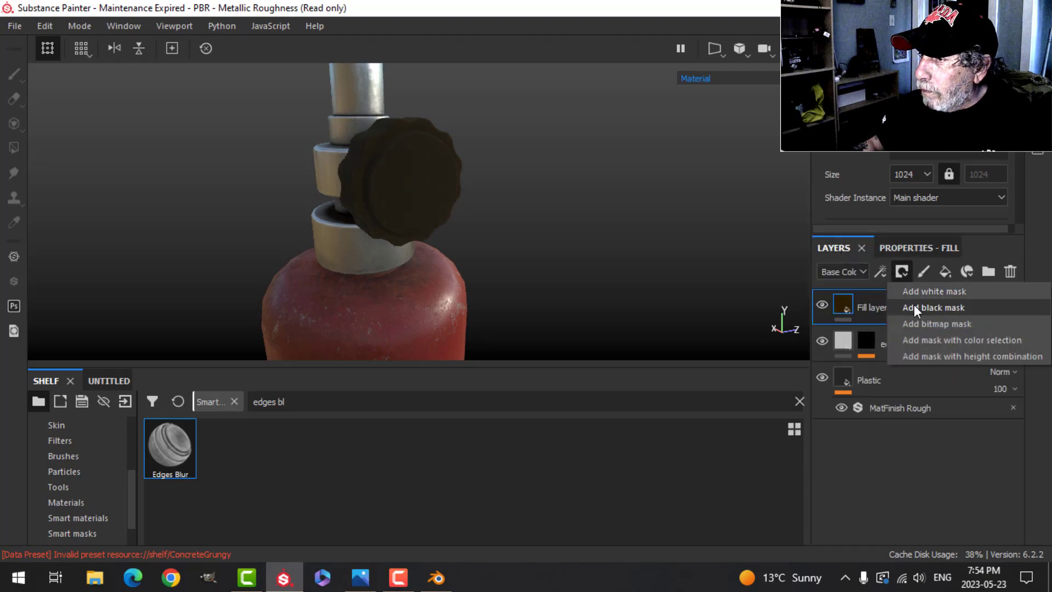
pyautogui.click(915, 307)
pyautogui.click(881, 271)
pyautogui.click(908, 287)
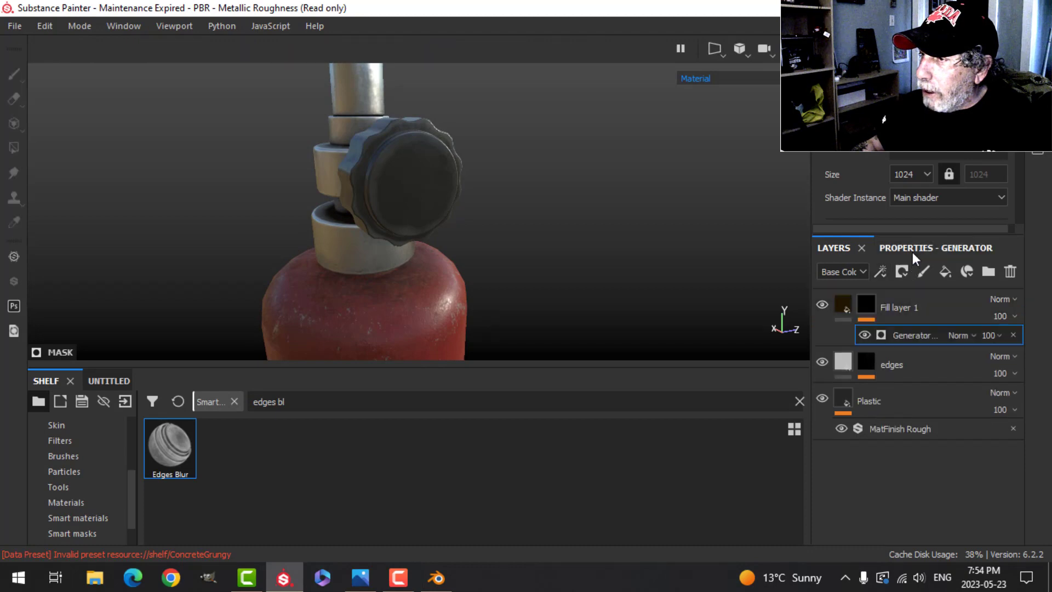
pyautogui.click(912, 249)
pyautogui.click(891, 295)
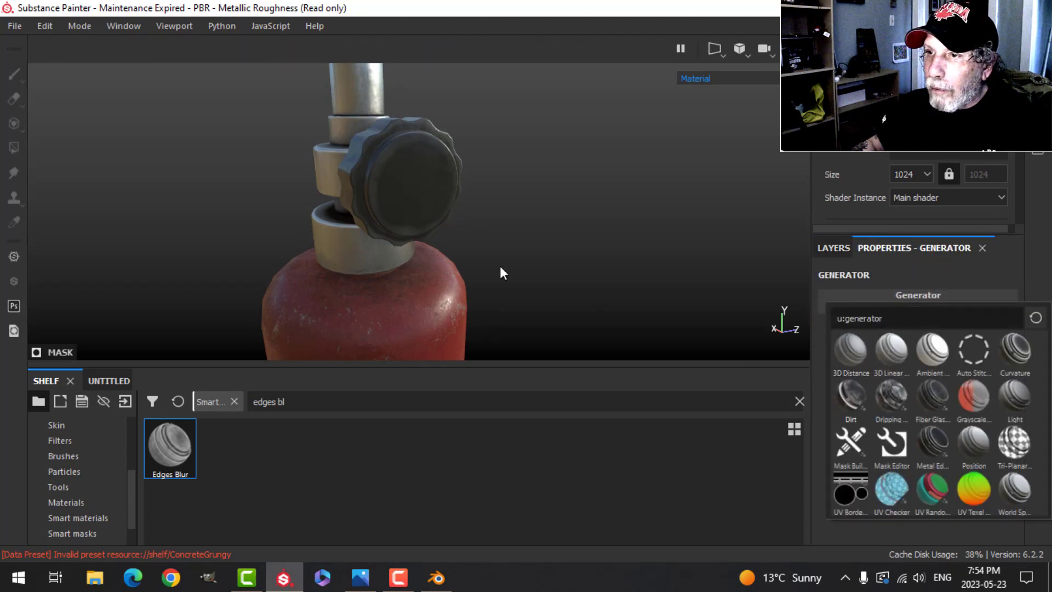
pyautogui.keyDown('alt'); pyautogui.moveTo(518, 257); pyautogui.dragTo(414, 146); pyautogui.keyUp('alt')
pyautogui.keyDown('alt'); pyautogui.moveTo(494, 182); pyautogui.dragTo(535, 224, button='right'); pyautogui.keyUp('alt')
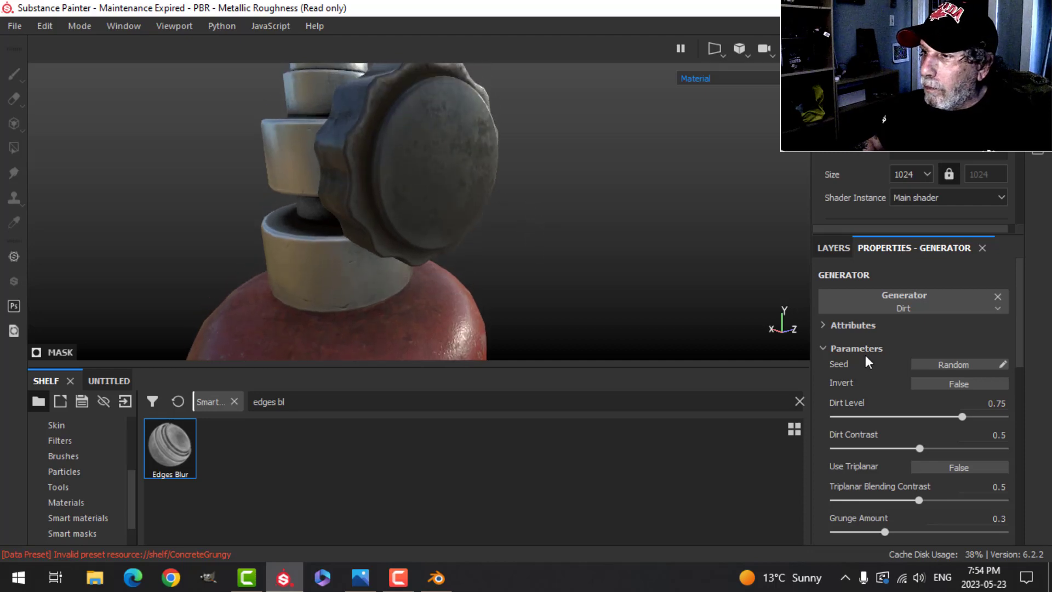
# - Lower the Dirt Level of the knob's Dirt generator to 0.64
pyautogui.moveTo(960, 417); pyautogui.dragTo(943, 416)
pyautogui.keyDown('alt'); pyautogui.moveTo(636, 306); pyautogui.dragTo(451, 242, button='right'); pyautogui.keyUp('alt')
pyautogui.keyDown('alt'); pyautogui.moveTo(451, 242); pyautogui.dragTo(494, 244); pyautogui.keyUp('alt')
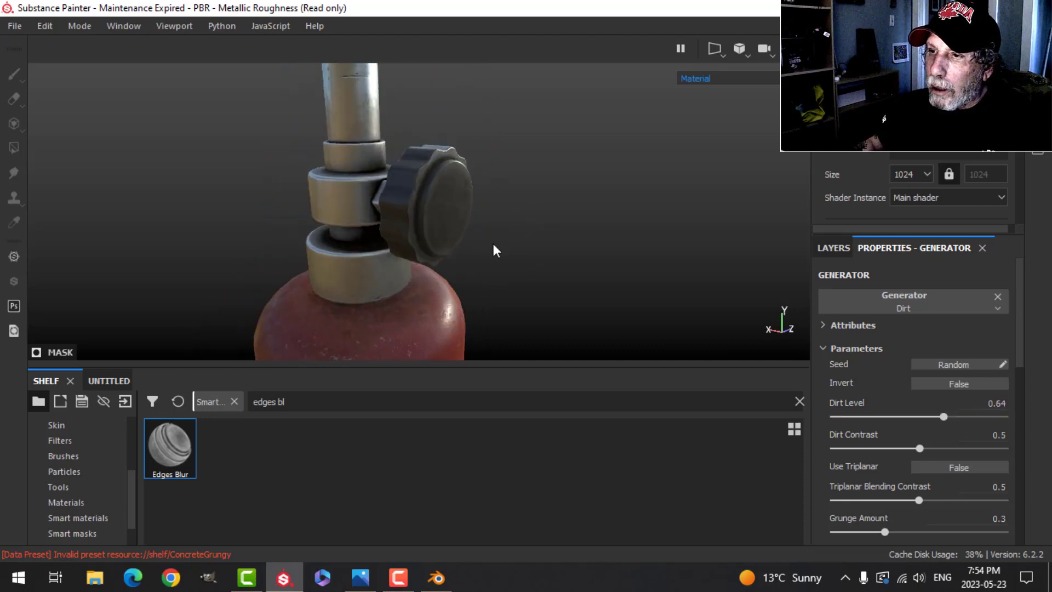
pyautogui.keyDown('alt'); pyautogui.moveTo(493, 245); pyautogui.dragTo(376, 154, button='right'); pyautogui.keyUp('alt')
pyautogui.keyDown('alt'); pyautogui.moveTo(449, 161); pyautogui.dragTo(583, 174, button='right'); pyautogui.keyUp('alt')
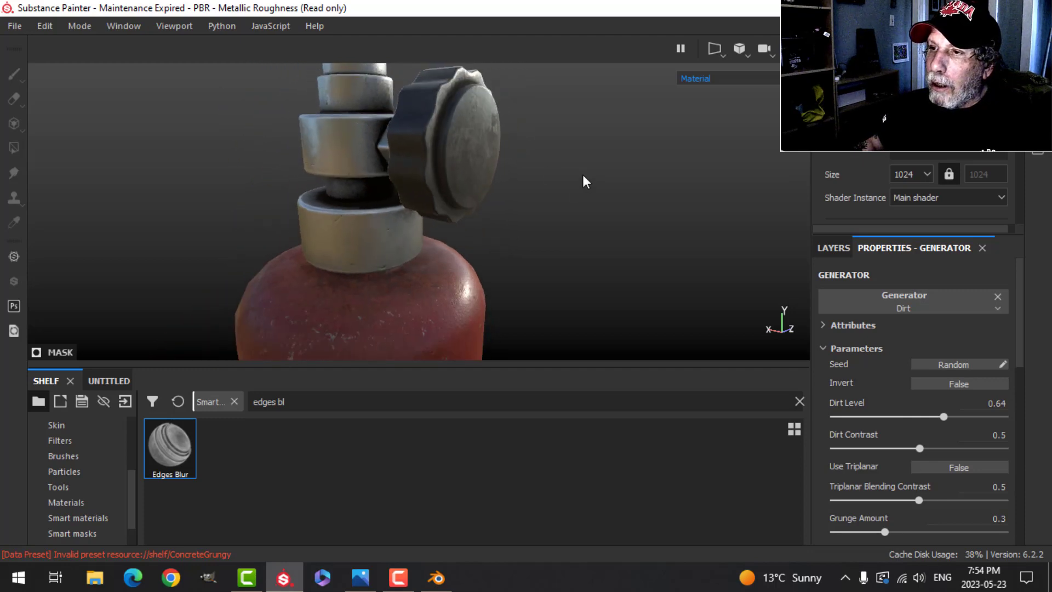
pyautogui.keyDown('alt'); pyautogui.moveTo(583, 174); pyautogui.dragTo(552, 190); pyautogui.keyUp('alt')
pyautogui.keyDown('alt'); pyautogui.moveTo(552, 190); pyautogui.dragTo(568, 198, button='right'); pyautogui.keyUp('alt')
pyautogui.keyDown('alt'); pyautogui.moveTo(568, 203); pyautogui.dragTo(534, 187); pyautogui.keyUp('alt')
pyautogui.keyDown('alt'); pyautogui.moveTo(554, 217); pyautogui.dragTo(522, 225); pyautogui.keyUp('alt')
pyautogui.scroll(-2, 567, 246)
pyautogui.scroll(1, 562, 231)
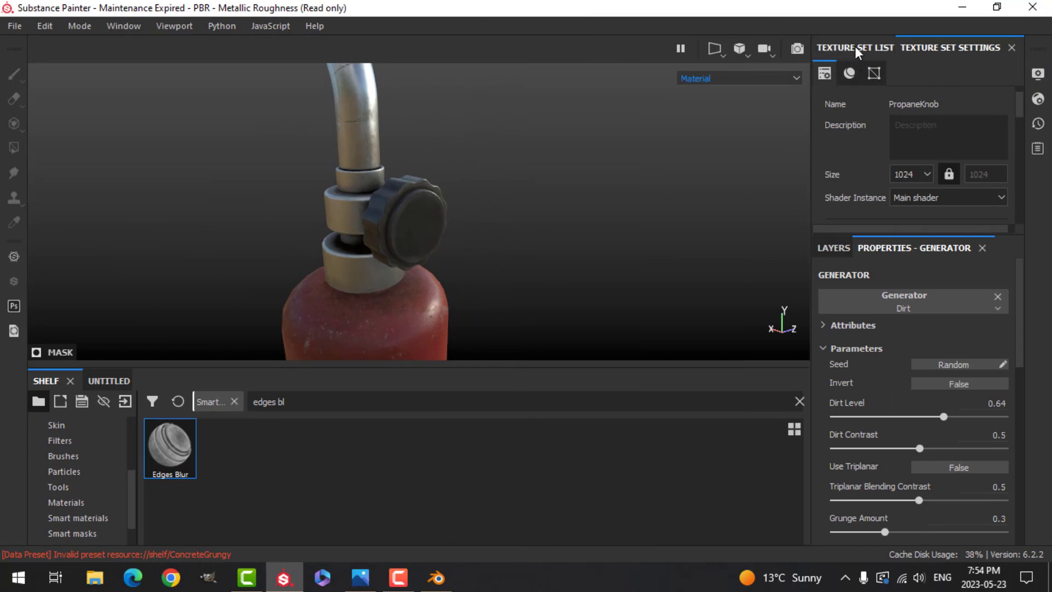
# - Copy the scratches layer from the PropaneNozzle texture set
pyautogui.click(854, 48)
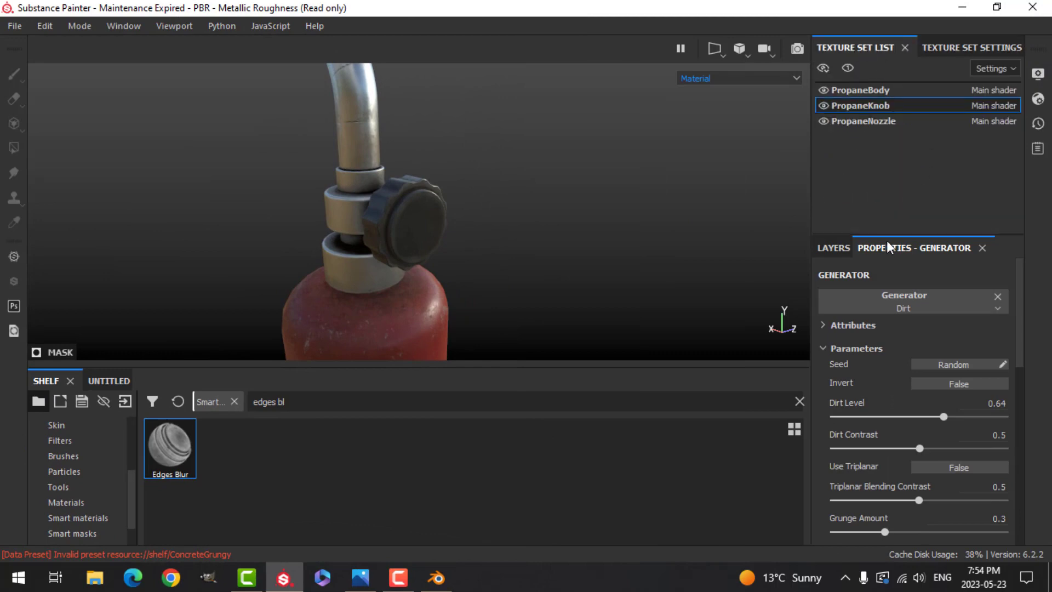
pyautogui.click(888, 120)
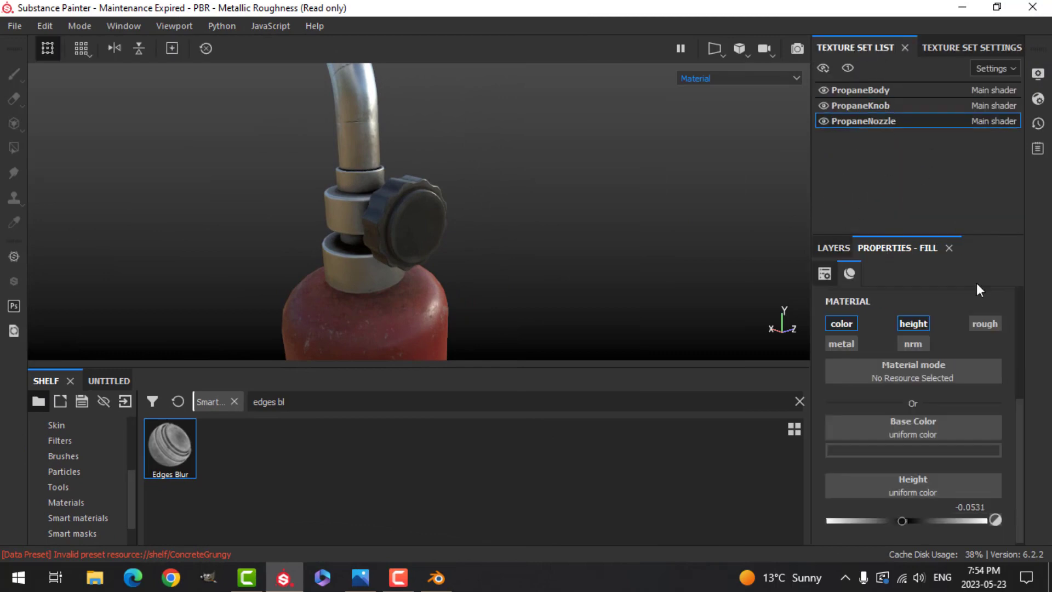
pyautogui.click(834, 247)
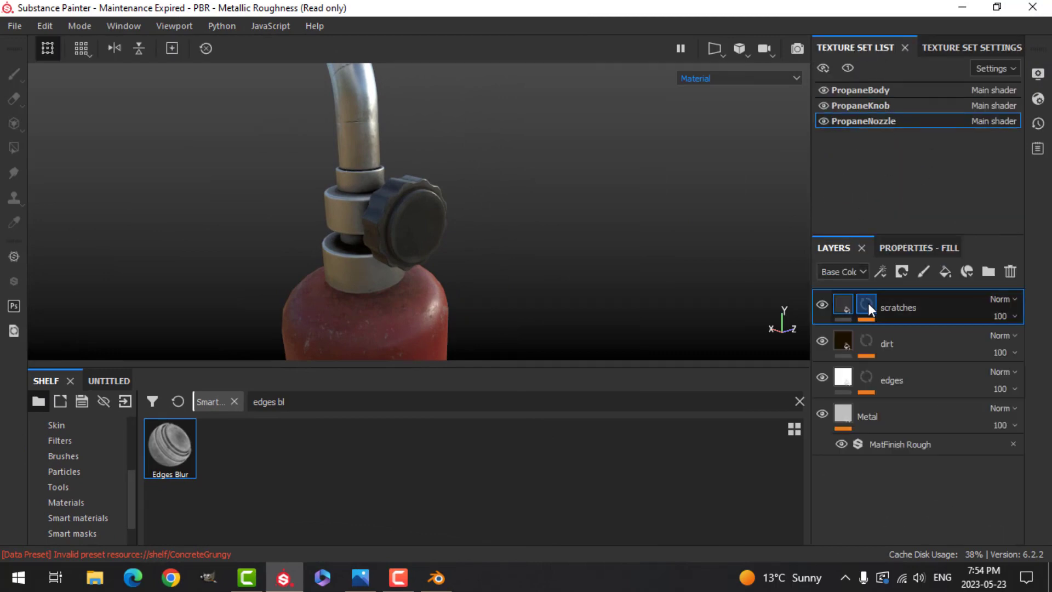
pyautogui.rightClick(905, 305)
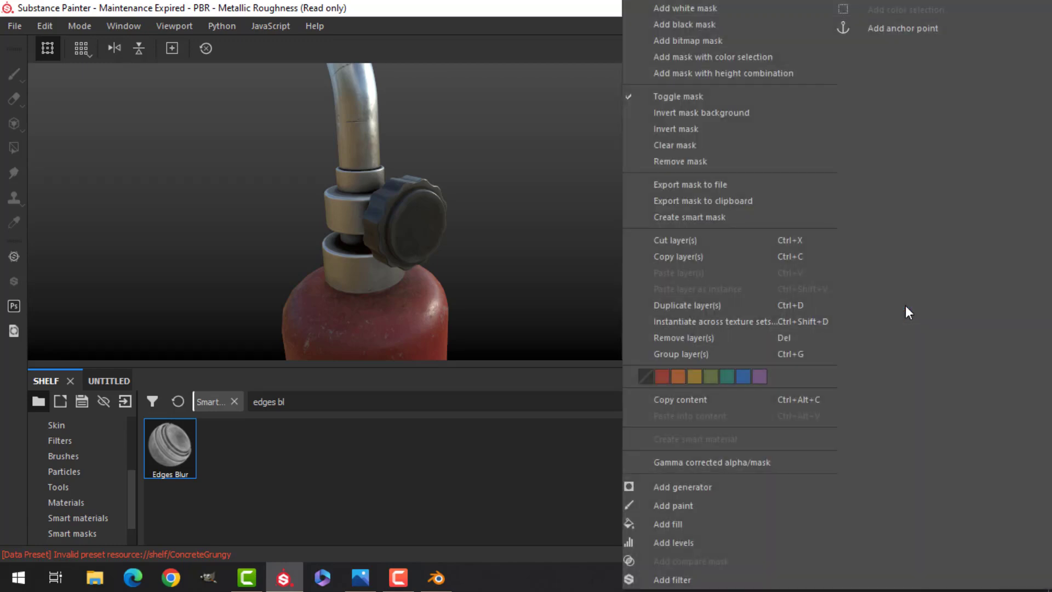
pyautogui.click(695, 255)
# - Rename the dark brown Fill layer 1 in the PropaneKnob texture set as dirt, and paste the copied scratches layer above it
pyautogui.click(874, 106)
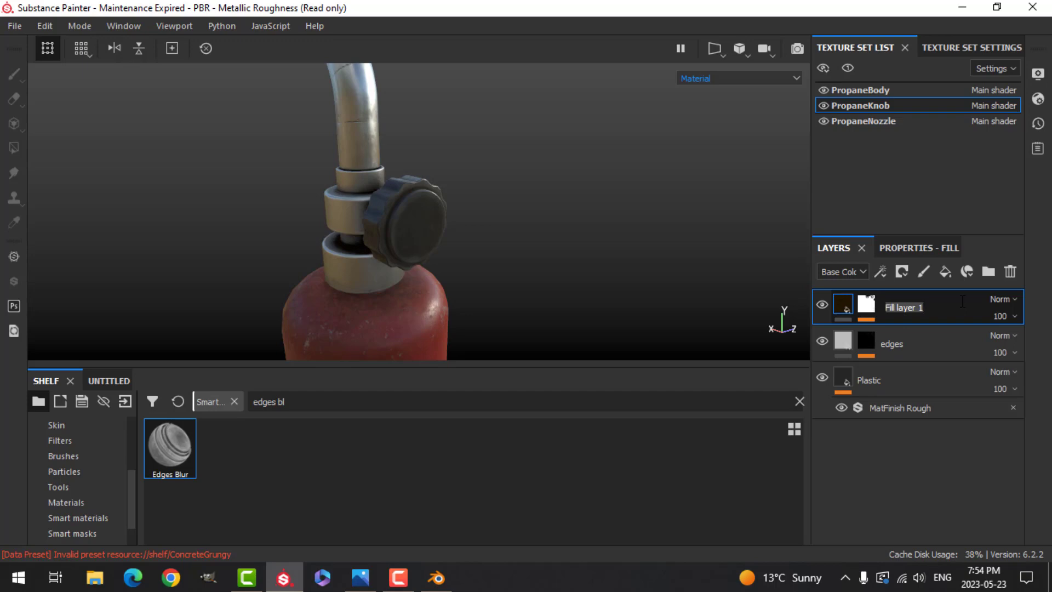
pyautogui.write('dirt')
pyautogui.press('Return')
pyautogui.rightClick(940, 305)
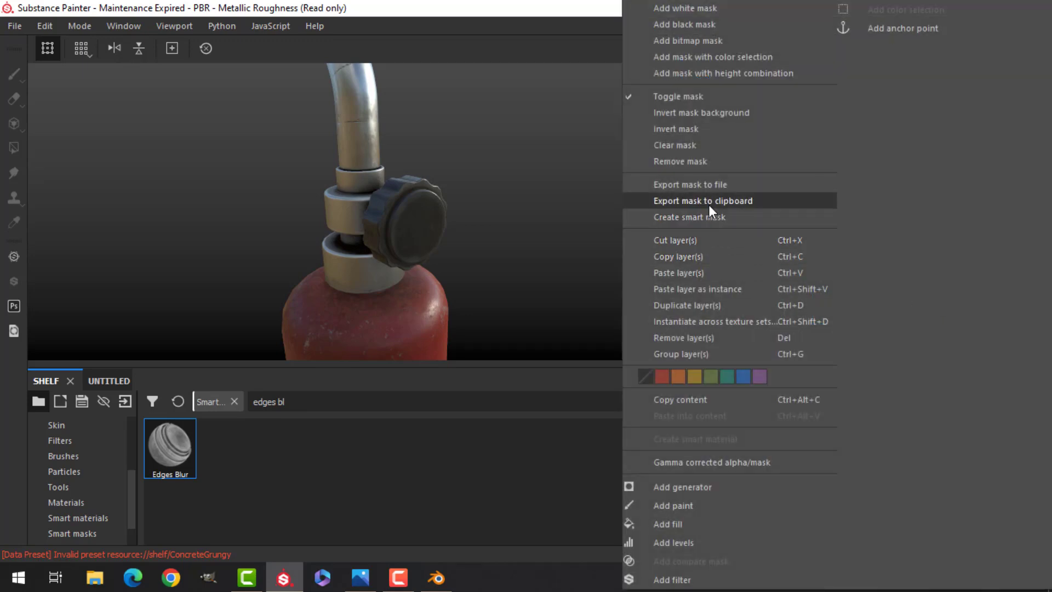
pyautogui.click(515, 226)
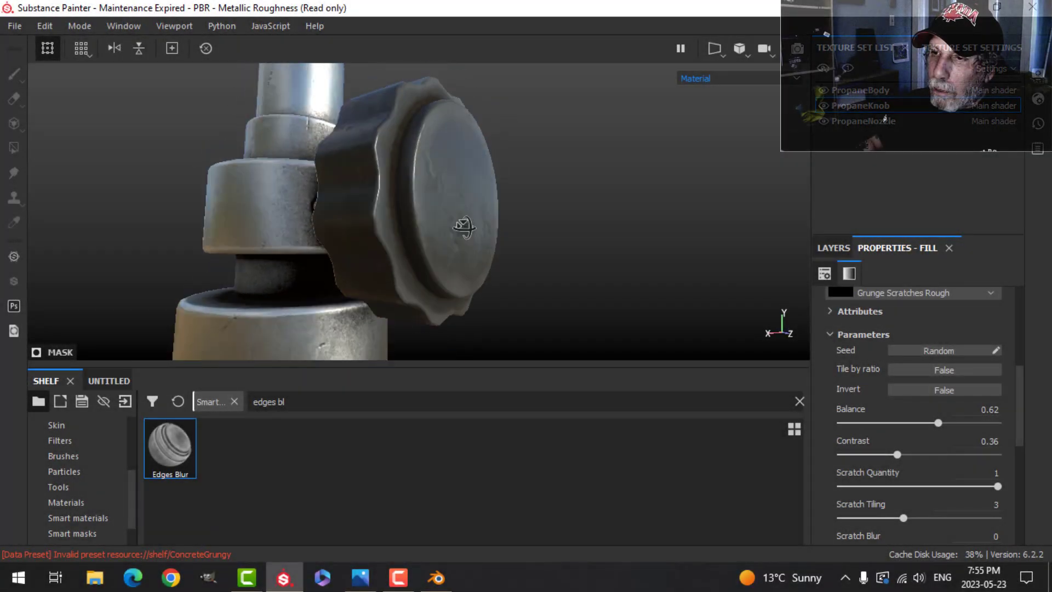
# - Try a Scratch Tiling of 4 on the Grunge Scratches Rough fill in the knob's scratches mask
pyautogui.keyDown('alt'); pyautogui.moveTo(465, 226); pyautogui.dragTo(416, 257); pyautogui.keyUp('alt')
pyautogui.scroll(-1, 850, 416)
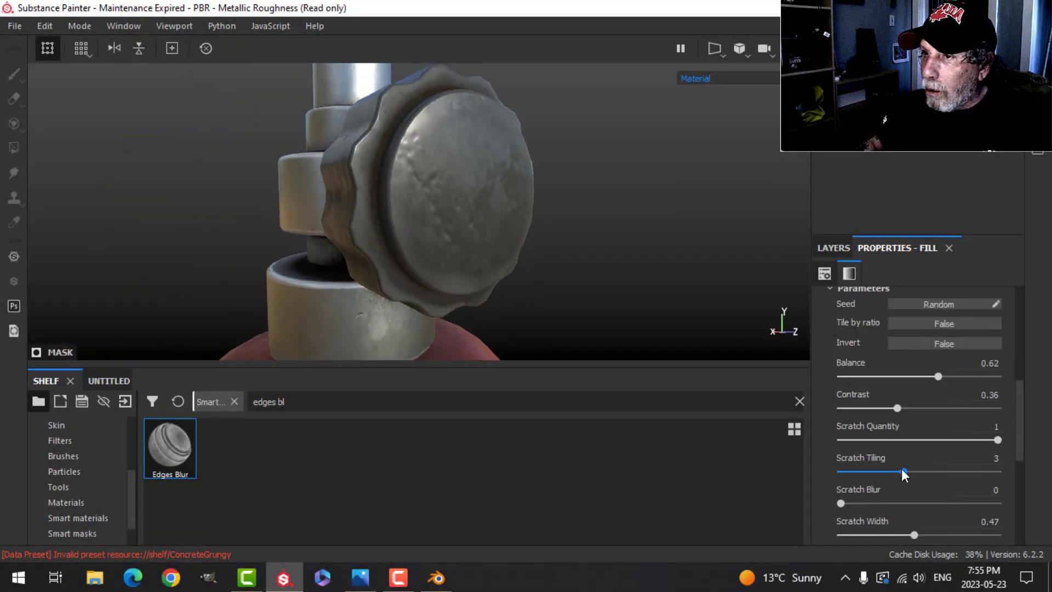
pyautogui.moveTo(904, 471); pyautogui.dragTo(936, 472)
pyautogui.keyDown('alt'); pyautogui.moveTo(592, 274); pyautogui.dragTo(603, 225); pyautogui.keyUp('alt')
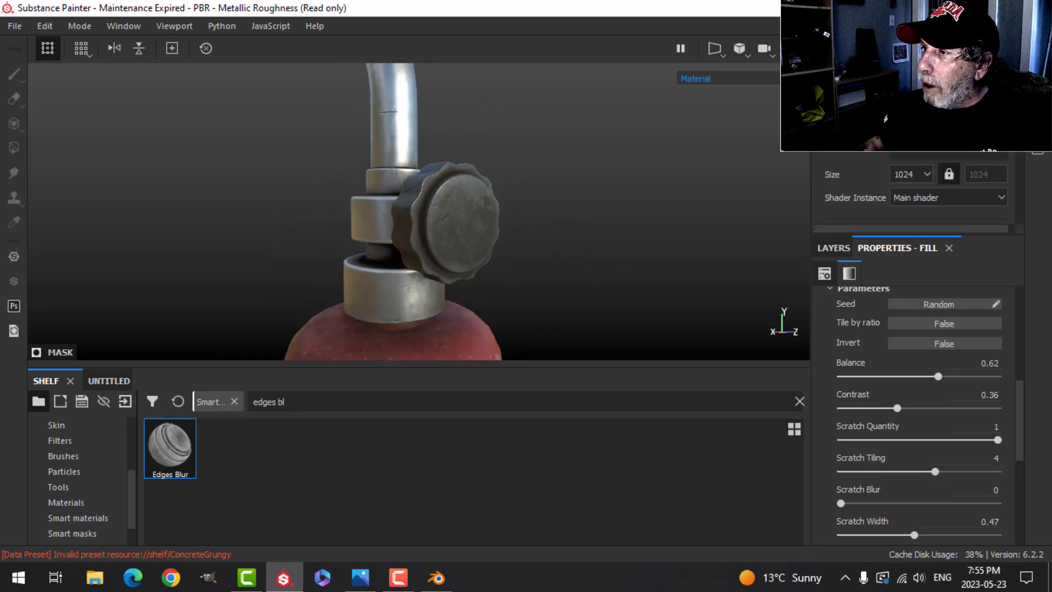
# - Set the PropaneKnob texture set size to 2048
pyautogui.click(916, 174)
pyautogui.click(908, 229)
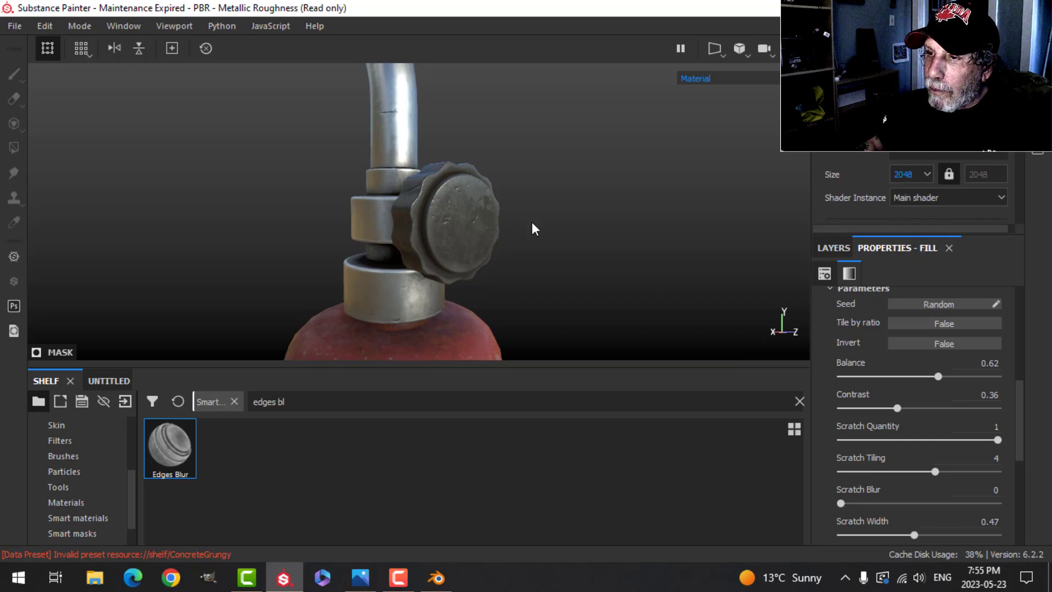
pyautogui.keyDown('alt'); pyautogui.moveTo(531, 221); pyautogui.dragTo(584, 198); pyautogui.keyUp('alt')
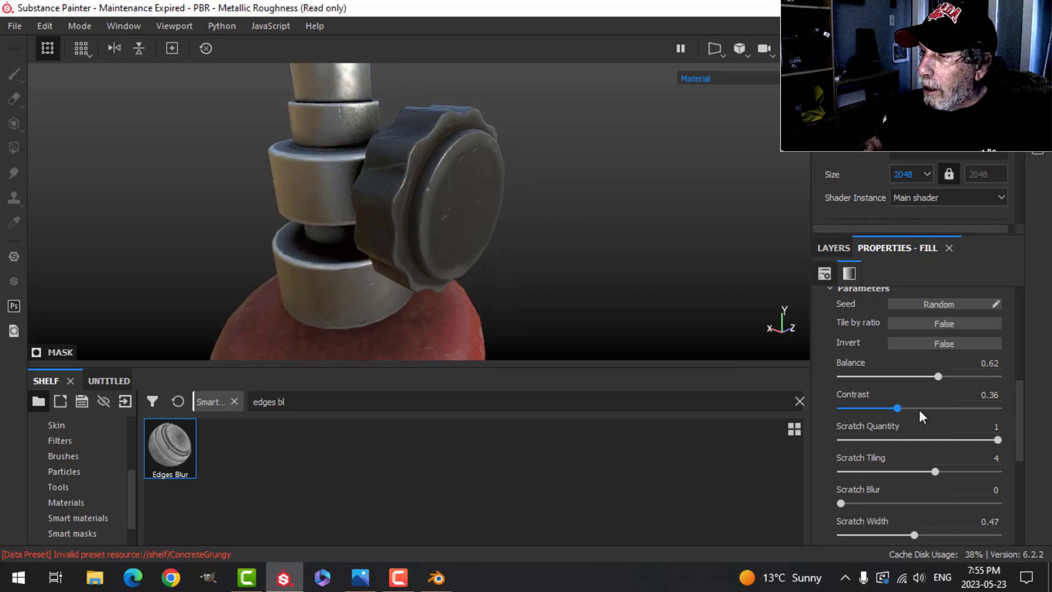
# - Set the knob's Grunge Scratches Rough fill to Balance 0.4 and Scratch Tiling 3
pyautogui.moveTo(926, 376); pyautogui.dragTo(903, 373)
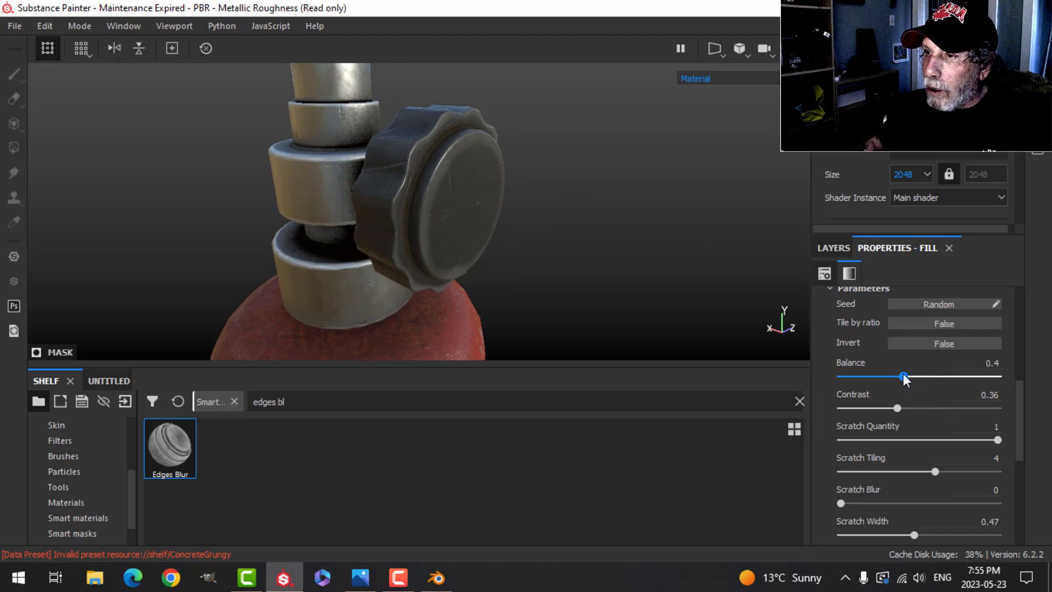
pyautogui.moveTo(934, 471); pyautogui.dragTo(905, 471)
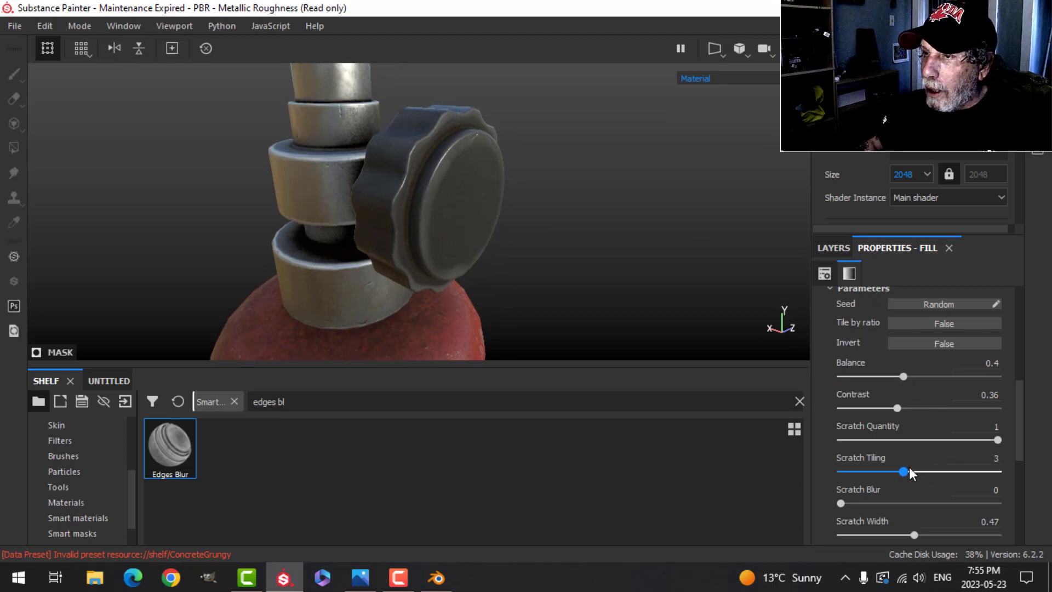
pyautogui.keyDown('alt'); pyautogui.moveTo(617, 269); pyautogui.dragTo(521, 257); pyautogui.keyUp('alt')
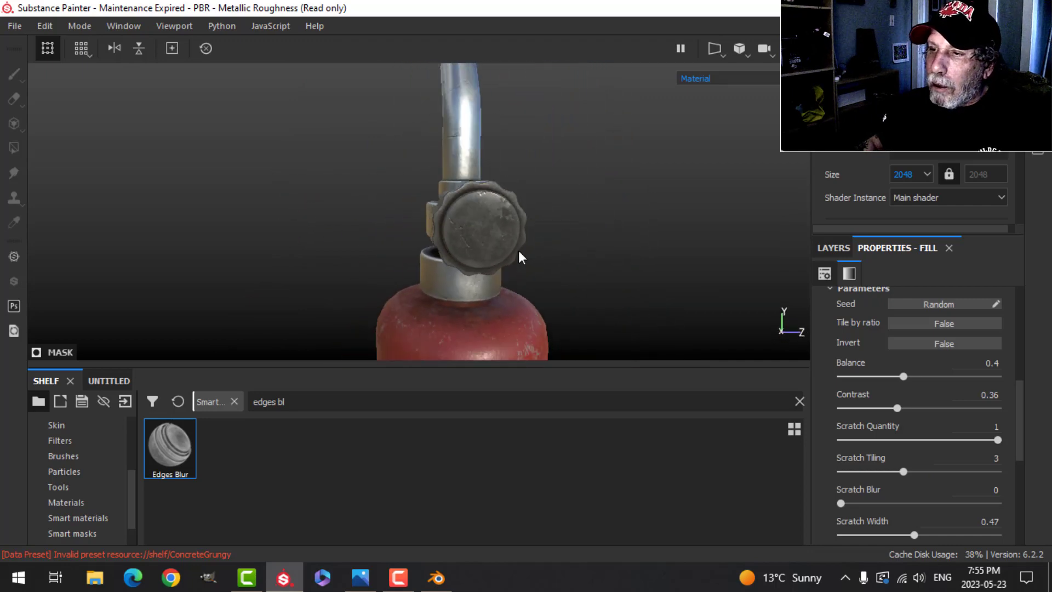
pyautogui.keyDown('alt'); pyautogui.moveTo(453, 266); pyautogui.dragTo(585, 256); pyautogui.keyUp('alt')
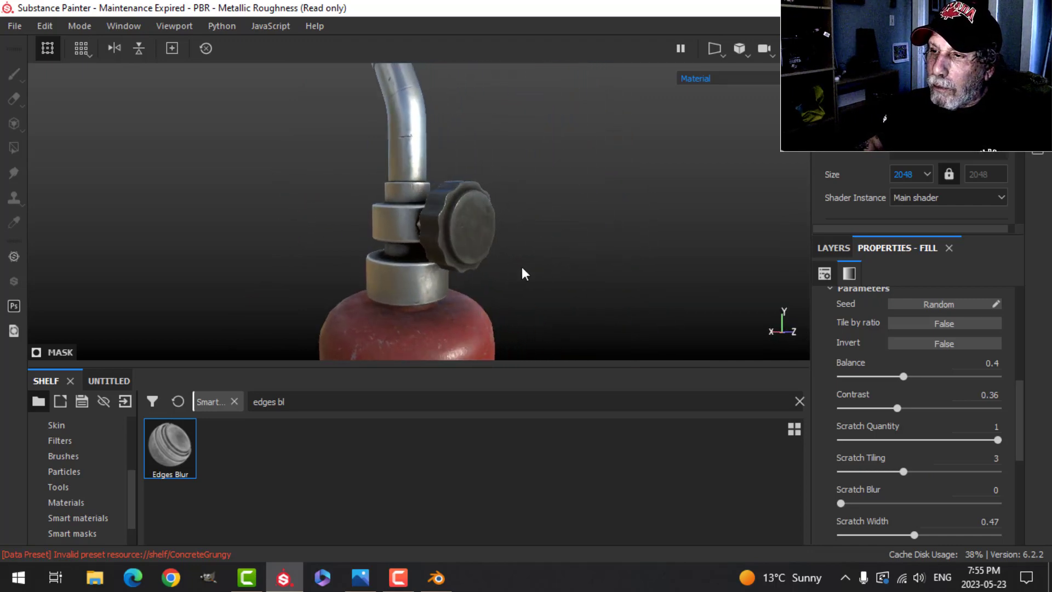
pyautogui.keyDown('alt'); pyautogui.moveTo(524, 273); pyautogui.dragTo(552, 247); pyautogui.keyUp('alt')
# - Select the knob's scratches layer and examine the knob, nozzle and bottle from several angles
pyautogui.click(844, 251)
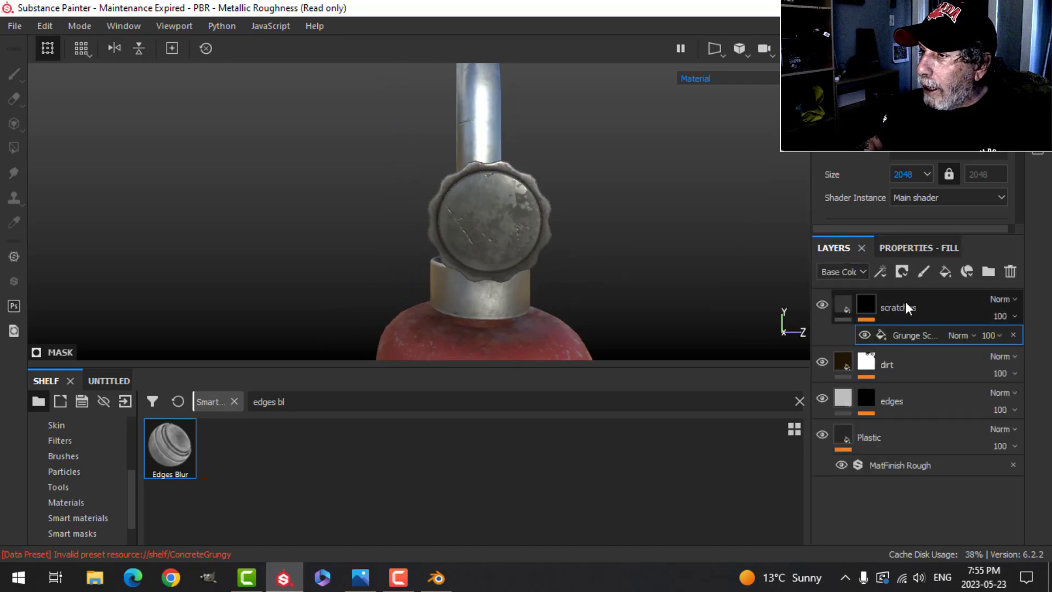
pyautogui.click(850, 306)
pyautogui.moveTo(575, 241)
pyautogui.keyDown('alt'); pyautogui.mouseDown()
pyautogui.moveTo(593, 238)
pyautogui.moveTo(603, 192)
pyautogui.moveTo(575, 260)
pyautogui.mouseUp(); pyautogui.keyUp('alt')
pyautogui.scroll(-5, 574, 261)
pyautogui.keyDown('alt'); pyautogui.moveTo(569, 267); pyautogui.dragTo(525, 197, button='middle'); pyautogui.keyUp('alt')
pyautogui.keyDown('alt'); pyautogui.moveTo(443, 213); pyautogui.dragTo(537, 231); pyautogui.keyUp('alt')
pyautogui.keyDown('alt'); pyautogui.moveTo(432, 233); pyautogui.dragTo(529, 237); pyautogui.keyUp('alt')
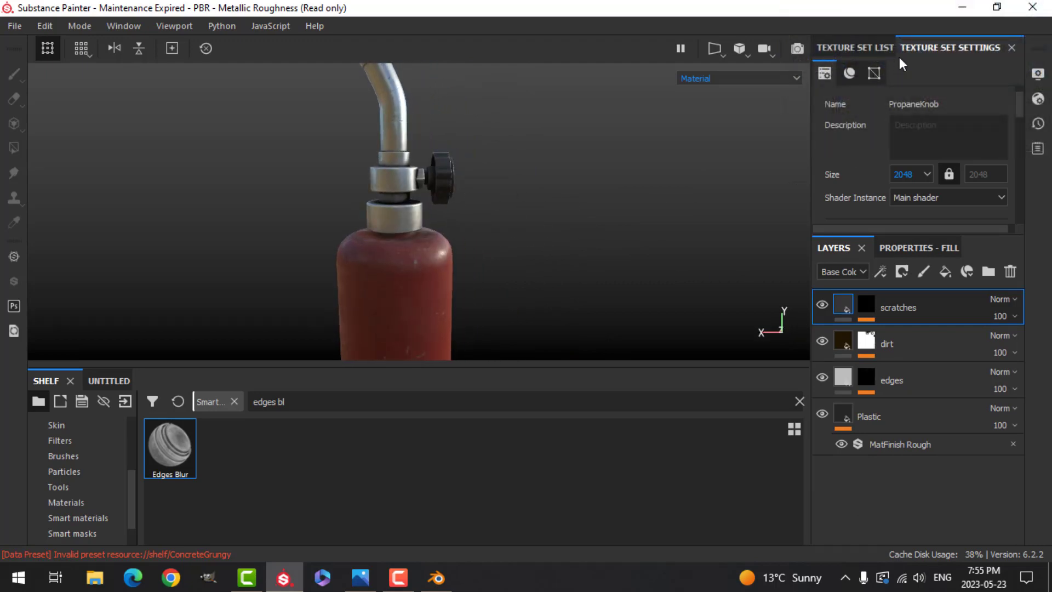
# - Add a paint layer above scratches in the PropaneNozzle texture set
pyautogui.click(874, 48)
pyautogui.click(875, 122)
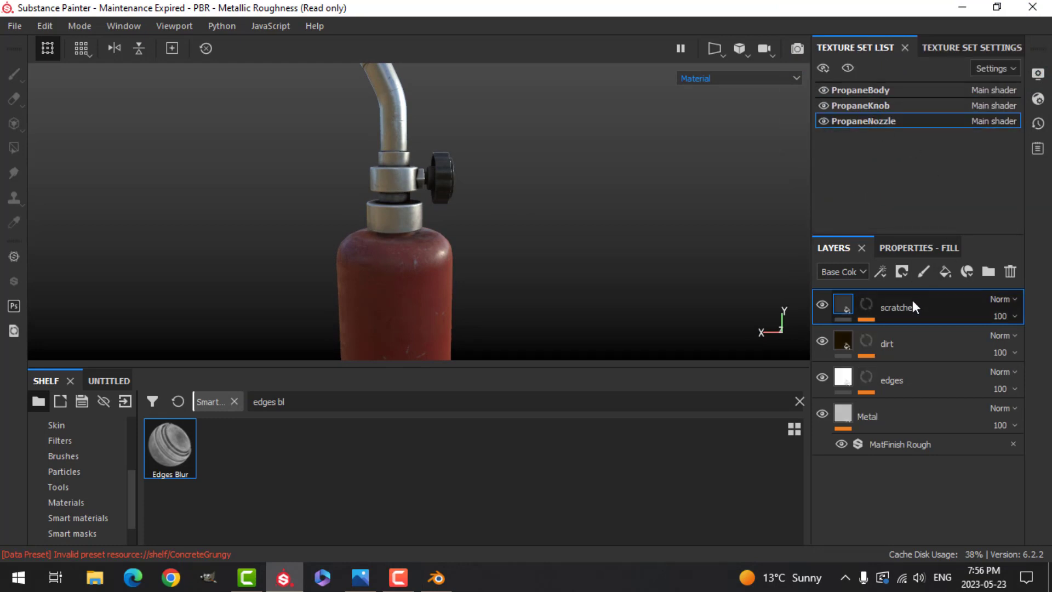
pyautogui.click(925, 272)
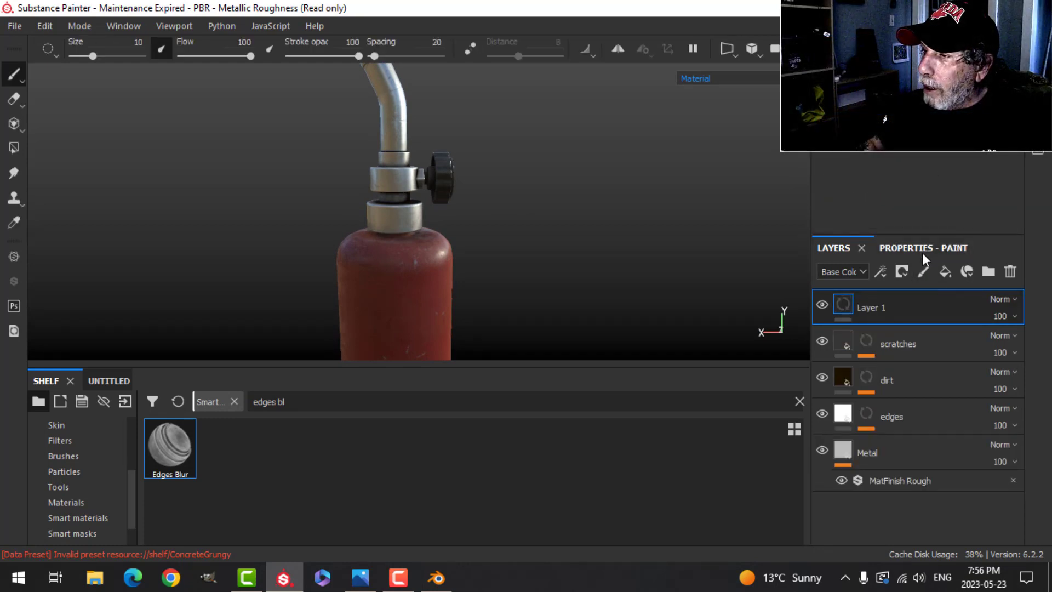
# - Limit the paint brush's material to the height channel and set its height to -0.1111
pyautogui.click(923, 250)
pyautogui.scroll(-5, 922, 431)
pyautogui.scroll(-10, 924, 433)
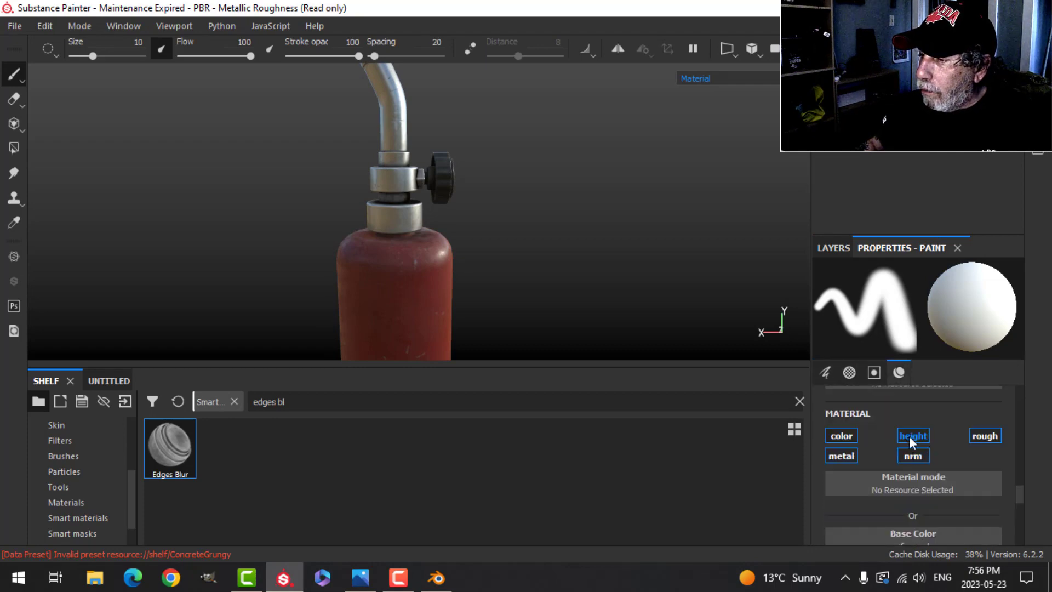
pyautogui.click(909, 436)
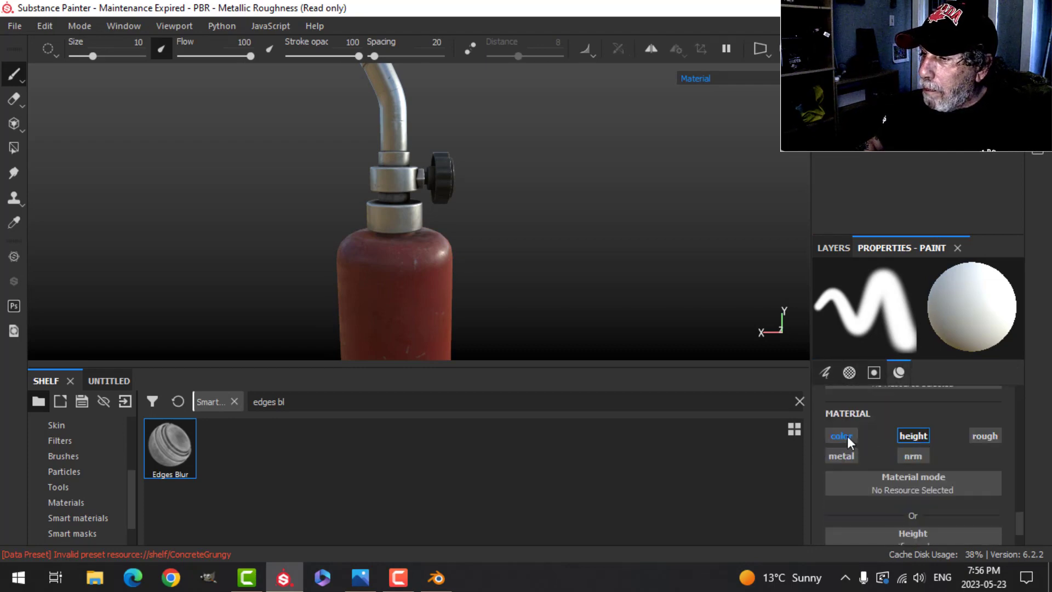
pyautogui.scroll(-2, 911, 483)
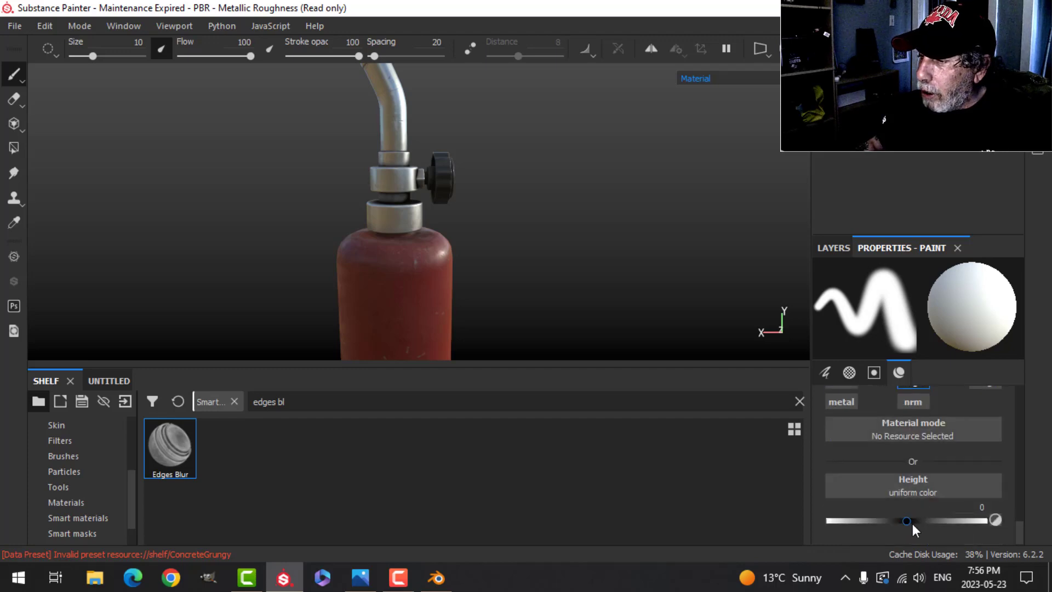
pyautogui.moveTo(908, 521); pyautogui.dragTo(898, 522)
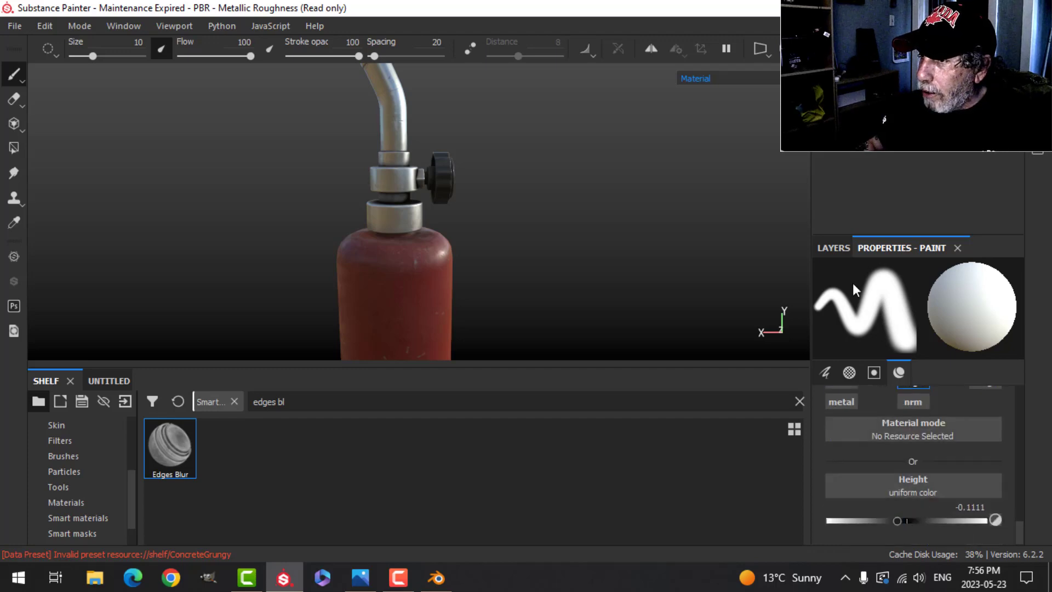
pyautogui.click(834, 248)
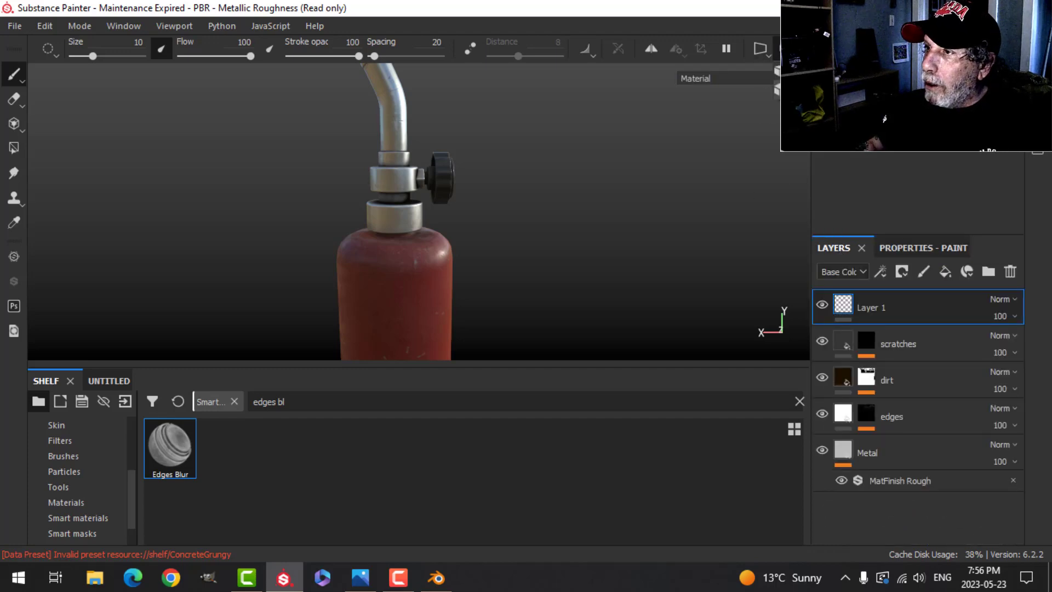
# - Frame the nozzle's metal collars, search the alphas for font, and load the Font Libre alpha into the brush
pyautogui.scroll(-5, 579, 241)
pyautogui.keyDown('alt'); pyautogui.moveTo(579, 243); pyautogui.dragTo(510, 225); pyautogui.keyUp('alt')
pyautogui.scroll(4, 613, 230)
pyautogui.scroll(6, 514, 228)
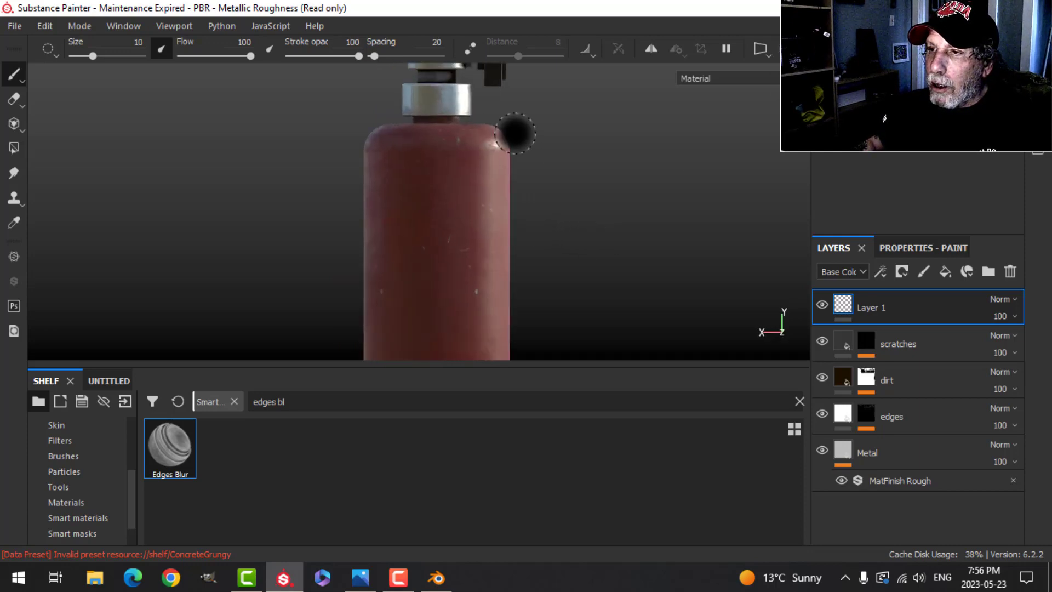
pyautogui.scroll(3, 557, 287)
pyautogui.keyDown('alt'); pyautogui.moveTo(571, 262); pyautogui.dragTo(566, 287, button='middle'); pyautogui.keyUp('alt')
pyautogui.scroll(1, 561, 296)
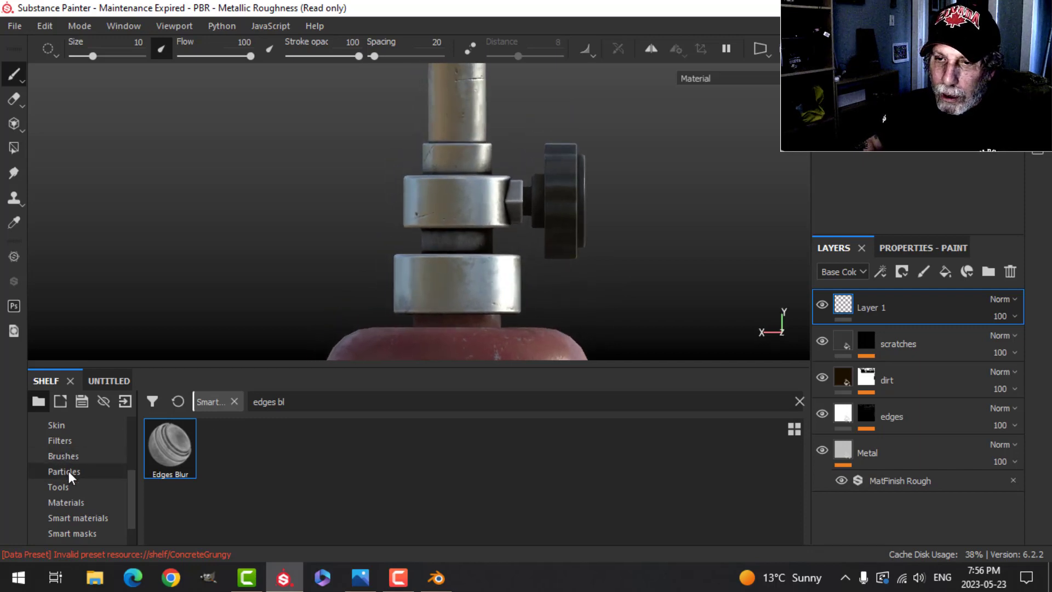
pyautogui.scroll(3, 63, 474)
pyautogui.click(61, 456)
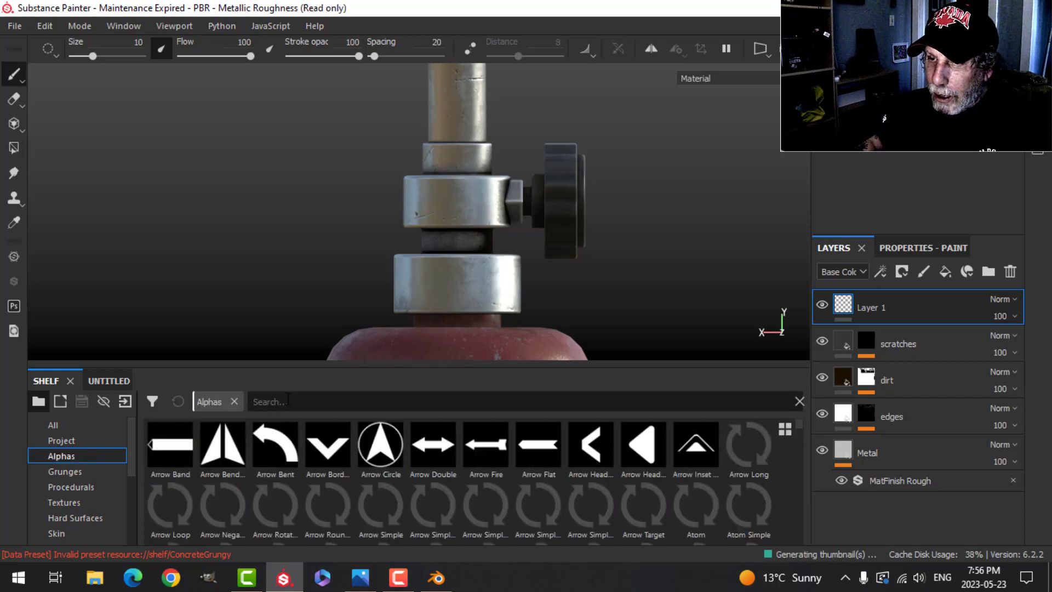
pyautogui.click(289, 402)
pyautogui.write('font')
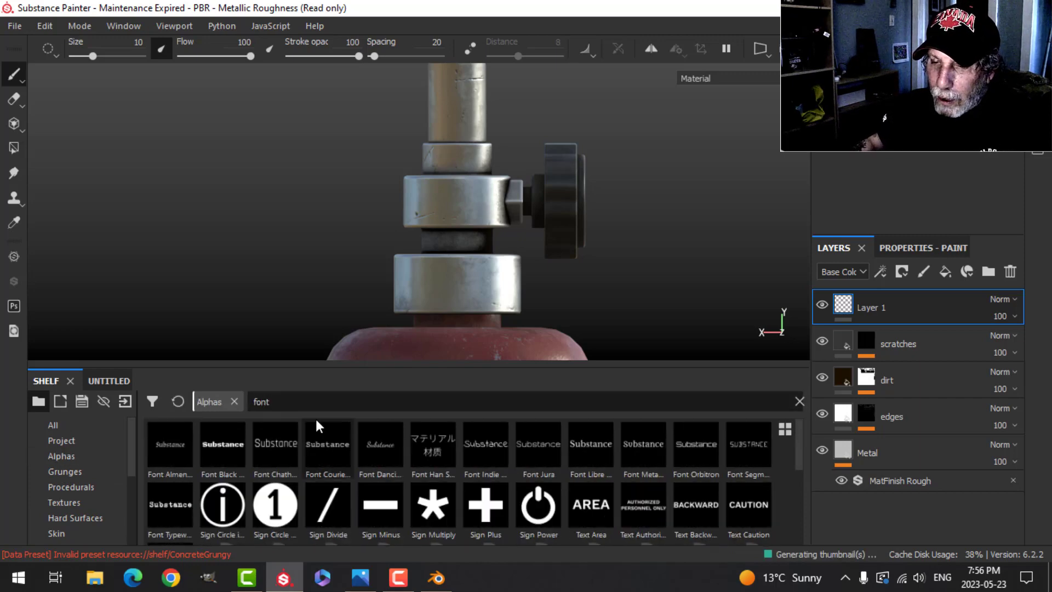
pyautogui.click(589, 455)
# - Replace the brush's font alpha text with PRO3
pyautogui.click(914, 246)
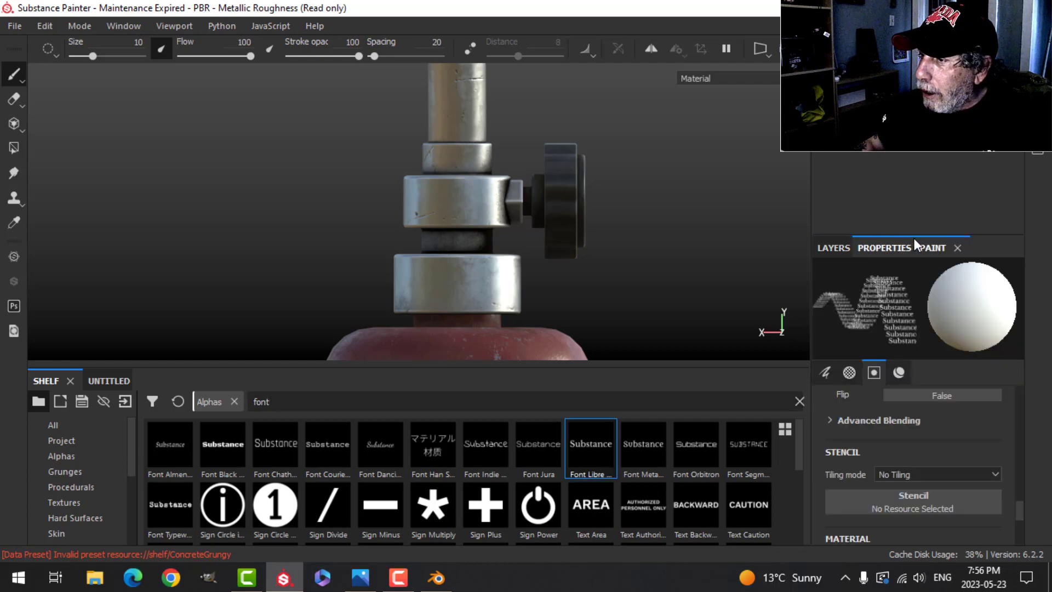
pyautogui.scroll(5, 962, 440)
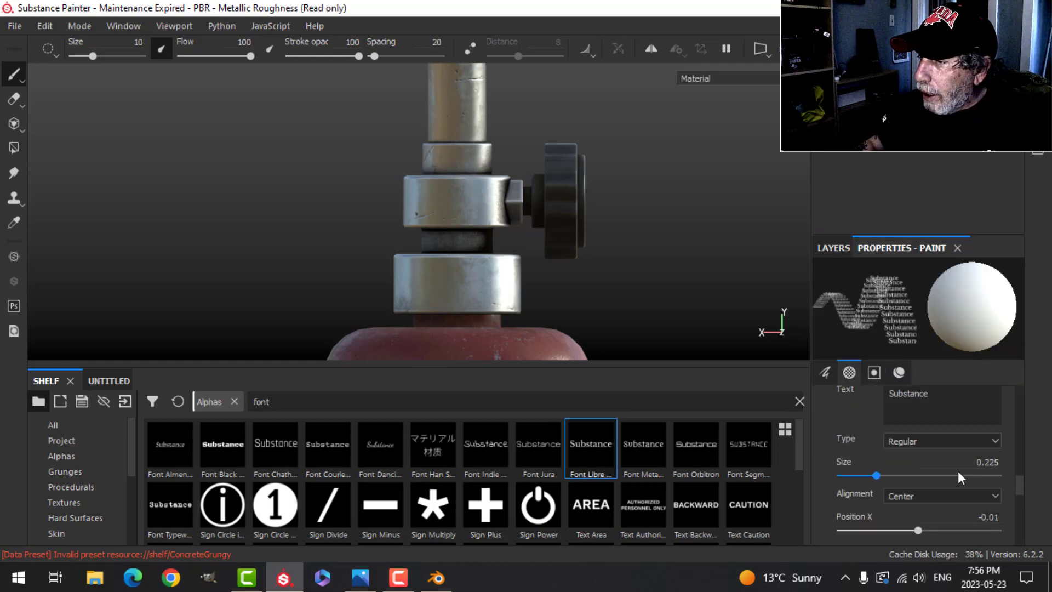
pyautogui.moveTo(959, 446); pyautogui.dragTo(874, 431)
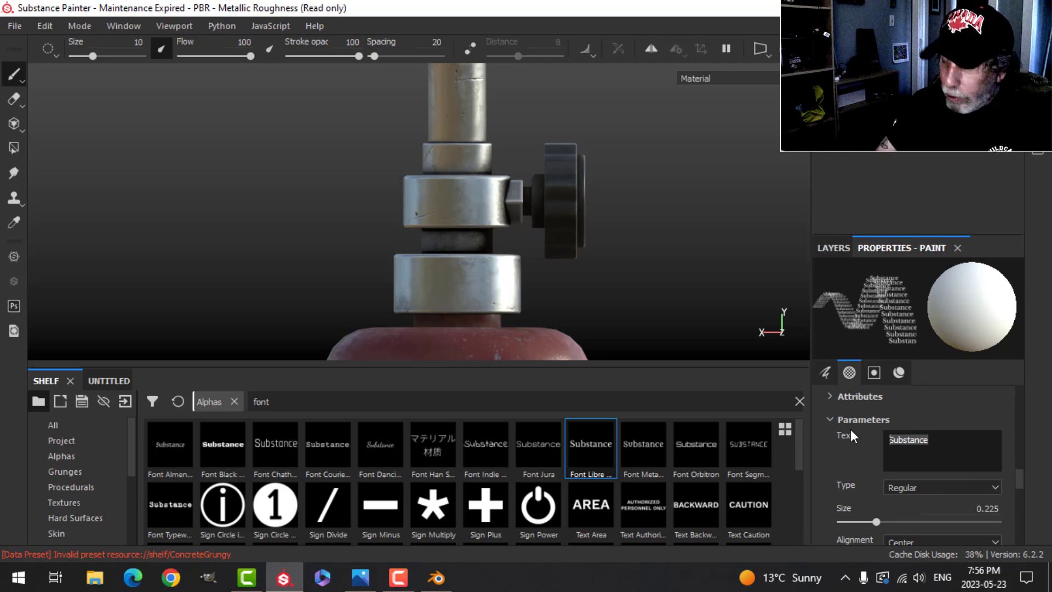
pyautogui.press('capslock')
pyautogui.write('PRO3')
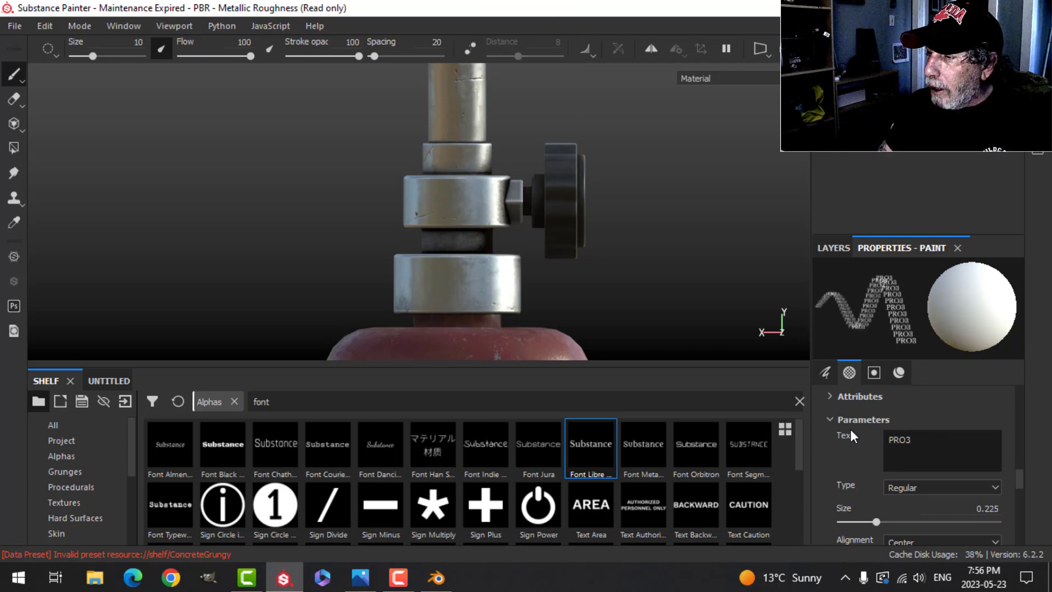
# - Extend the brush's font alpha text to PRO3B and reduce the brush size to 7.73
pyautogui.write('B')
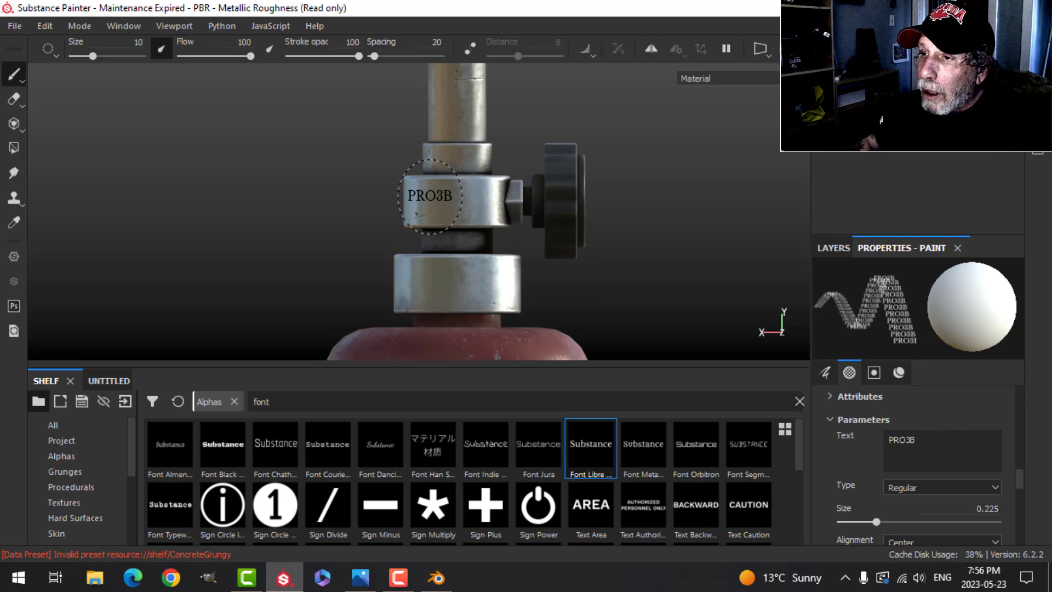
pyautogui.press('[')
pyautogui.press('[')
pyautogui.press('[')
pyautogui.press('[')
pyautogui.press('[')
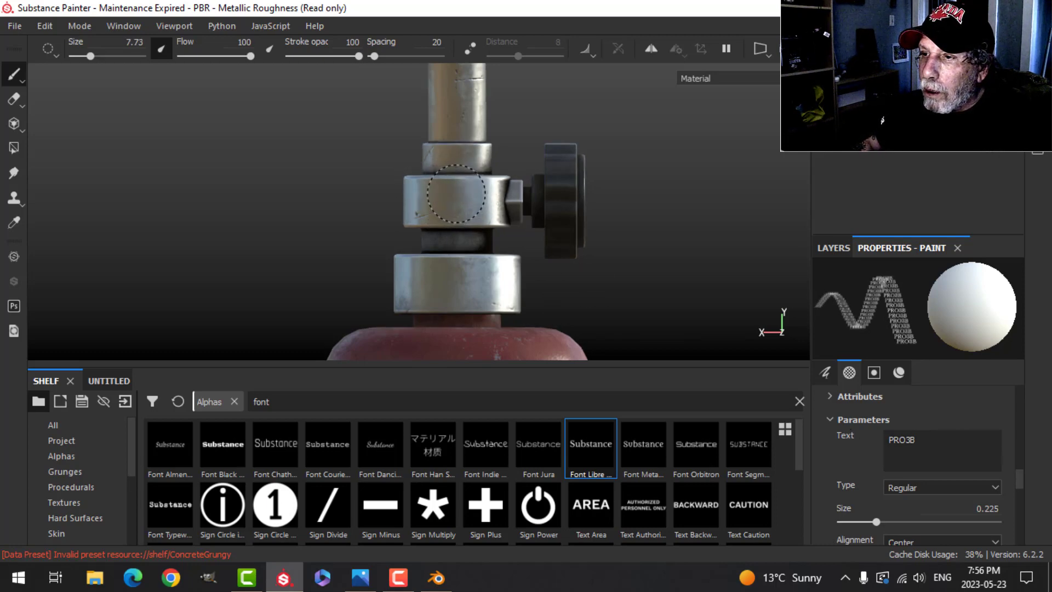
# - Try a height-only stamp of the PRO3B text on the valve collar beside the knob, and undo it
pyautogui.click(457, 193)
pyautogui.scroll(-3, 534, 258)
pyautogui.scroll(5, 515, 274)
pyautogui.moveTo(512, 275)
pyautogui.keyDown('alt'); pyautogui.mouseDown()
pyautogui.moveTo(513, 249)
pyautogui.moveTo(539, 286)
pyautogui.moveTo(563, 287)
pyautogui.mouseUp(); pyautogui.keyUp('alt')
pyautogui.hotkey('ctrl', 'z')
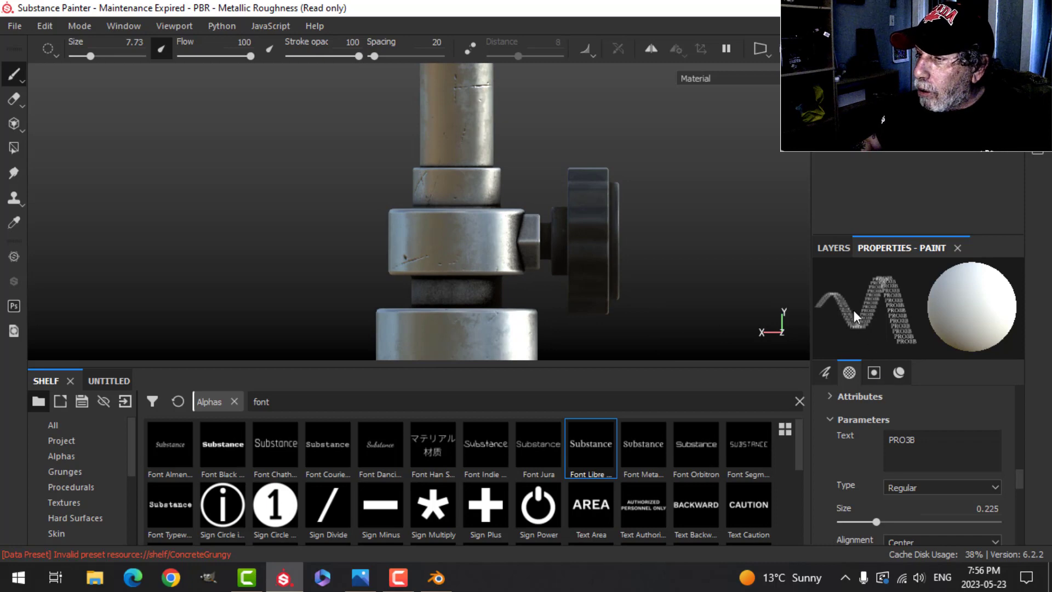
# - Enable the brush's color channel with a near-black base color and stamp PRO3B on the valve collar
pyautogui.scroll(6, 899, 477)
pyautogui.scroll(-12, 894, 467)
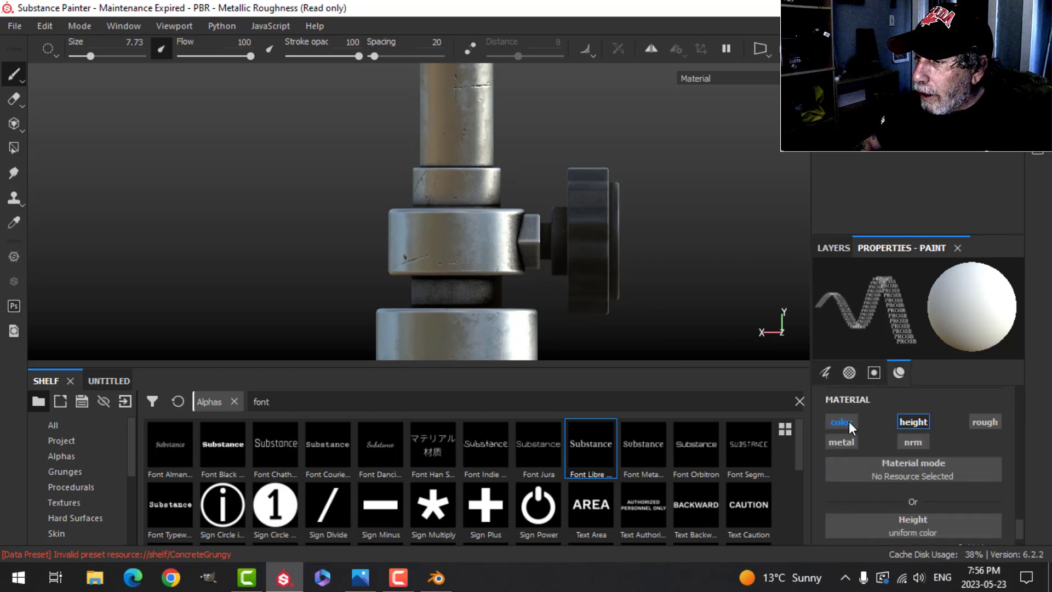
pyautogui.click(849, 422)
pyautogui.click(891, 453)
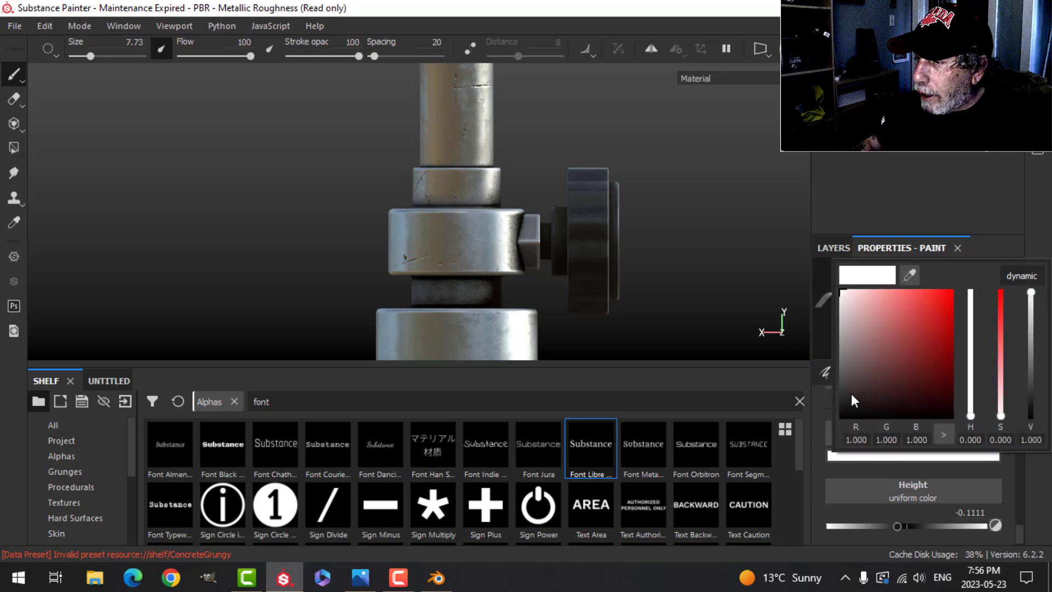
pyautogui.moveTo(852, 395); pyautogui.dragTo(838, 399)
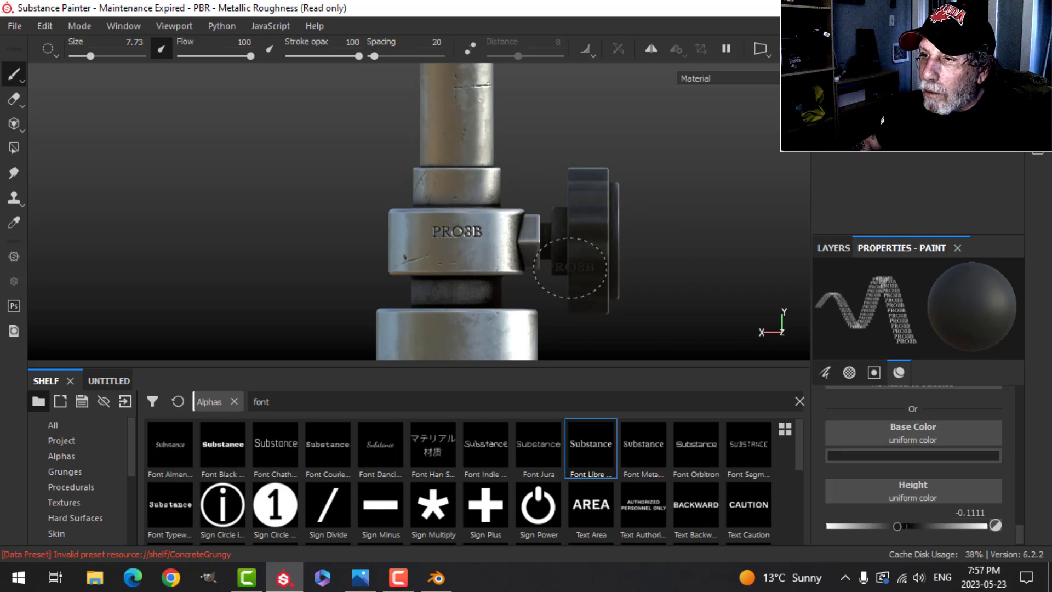
pyautogui.moveTo(588, 297)
pyautogui.keyDown('alt'); pyautogui.mouseDown()
pyautogui.moveTo(651, 287)
pyautogui.moveTo(630, 286)
pyautogui.mouseUp(); pyautogui.keyUp('alt')
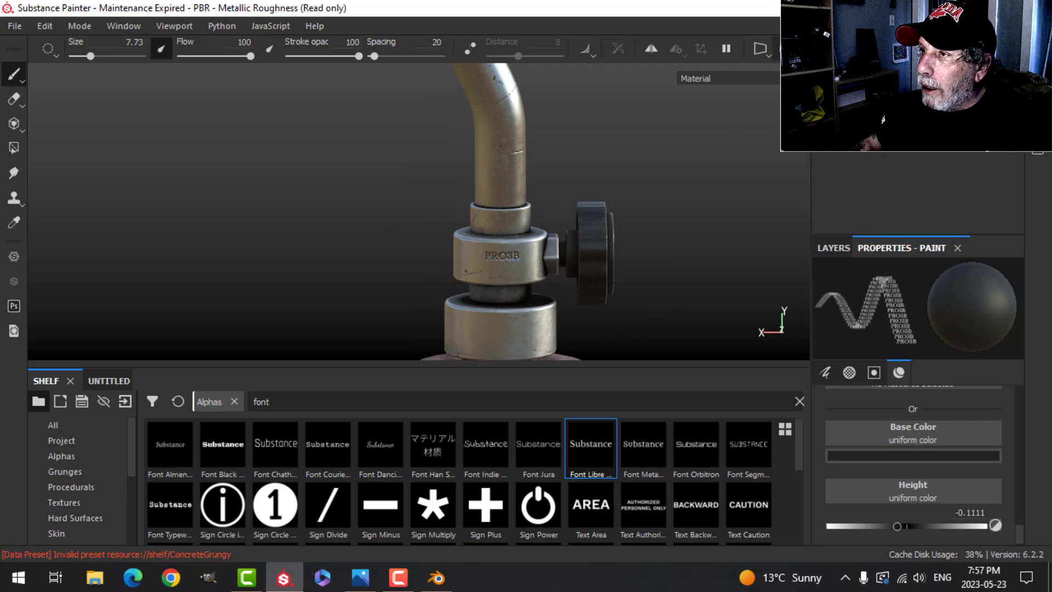
# - Rename the painted text layer, Layer 1, as ALPHA
pyautogui.click(833, 248)
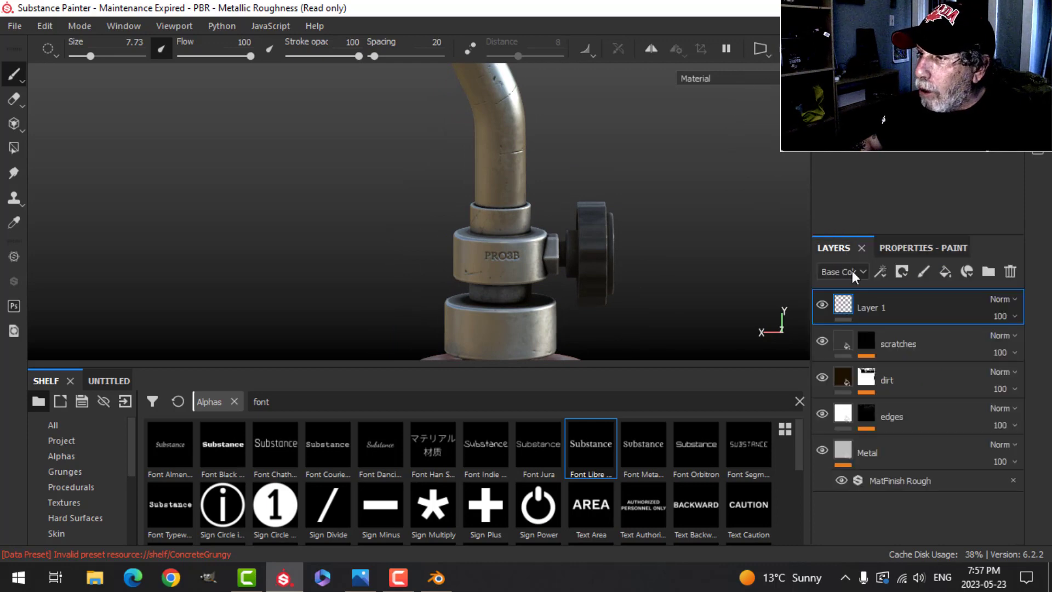
pyautogui.doubleClick(872, 308)
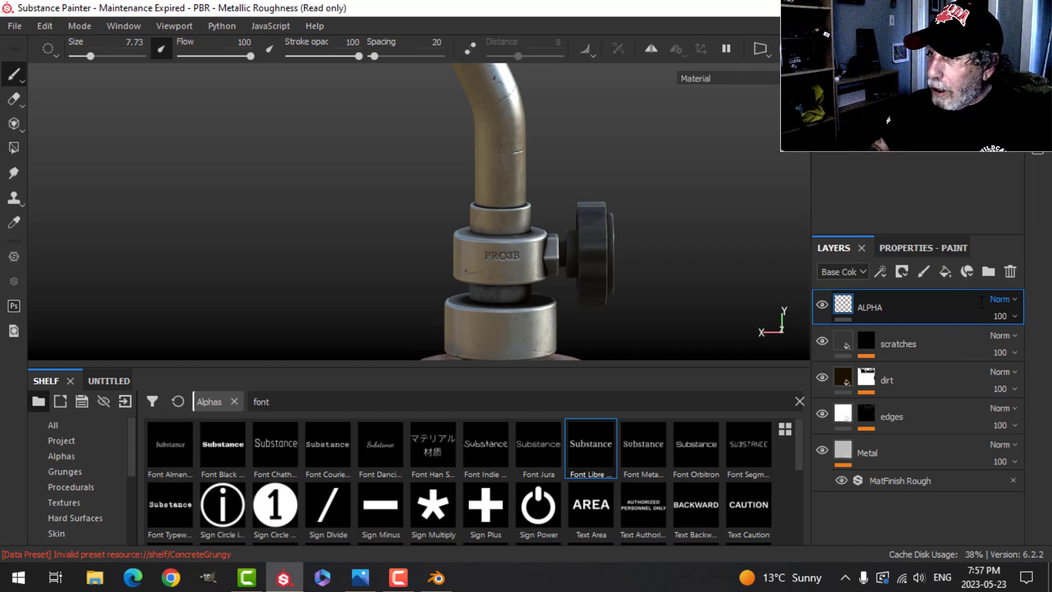
pyautogui.press('Return')
# - Move the ALPHA layer between dirt and edges and add an anchor point to it
pyautogui.moveTo(897, 318); pyautogui.dragTo(902, 384)
pyautogui.click(881, 271)
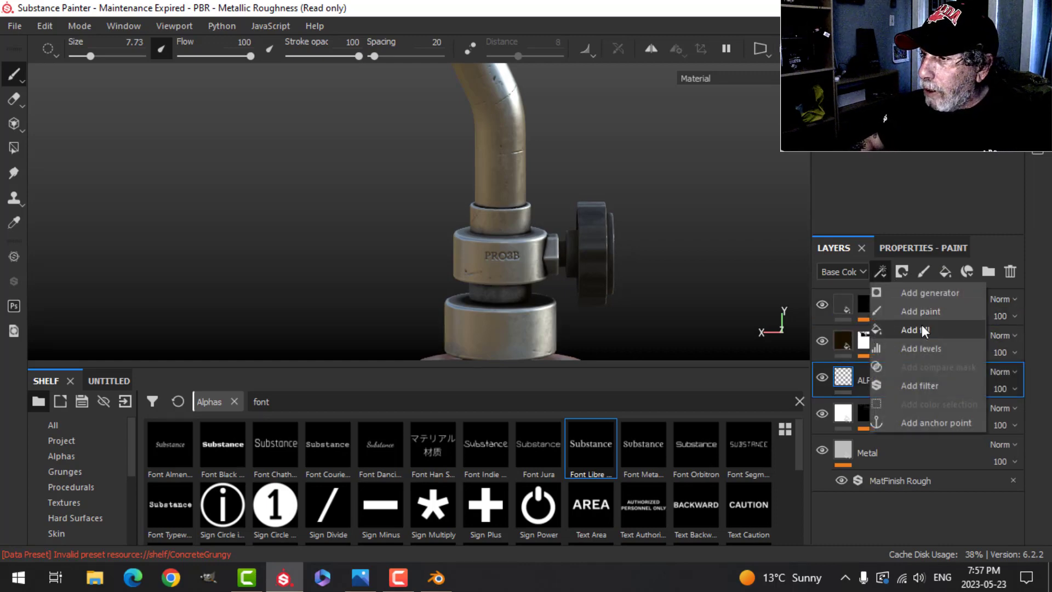
pyautogui.click(941, 423)
# - Enable Micro Height in the micro details of the dirt layer's Dirt mask generator
pyautogui.click(867, 351)
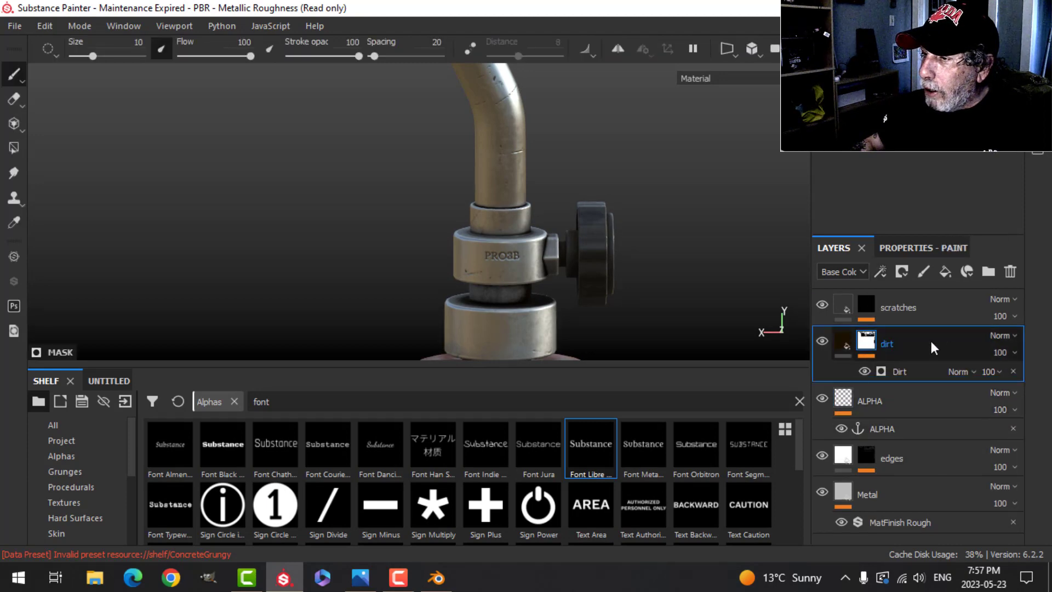
pyautogui.click(907, 372)
pyautogui.click(910, 251)
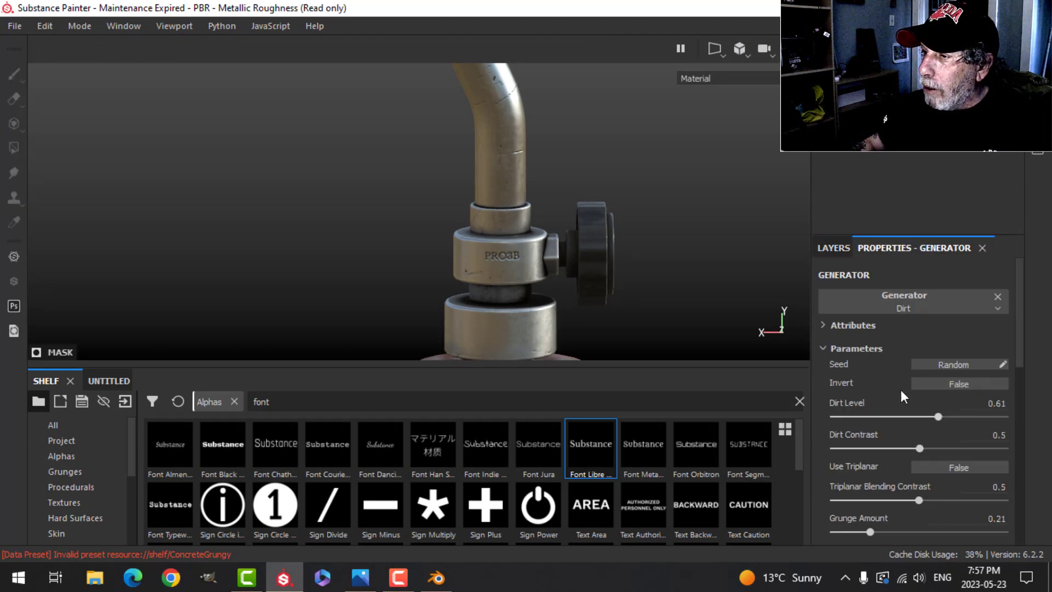
pyautogui.scroll(-4, 890, 408)
pyautogui.click(835, 451)
pyautogui.scroll(-3, 877, 449)
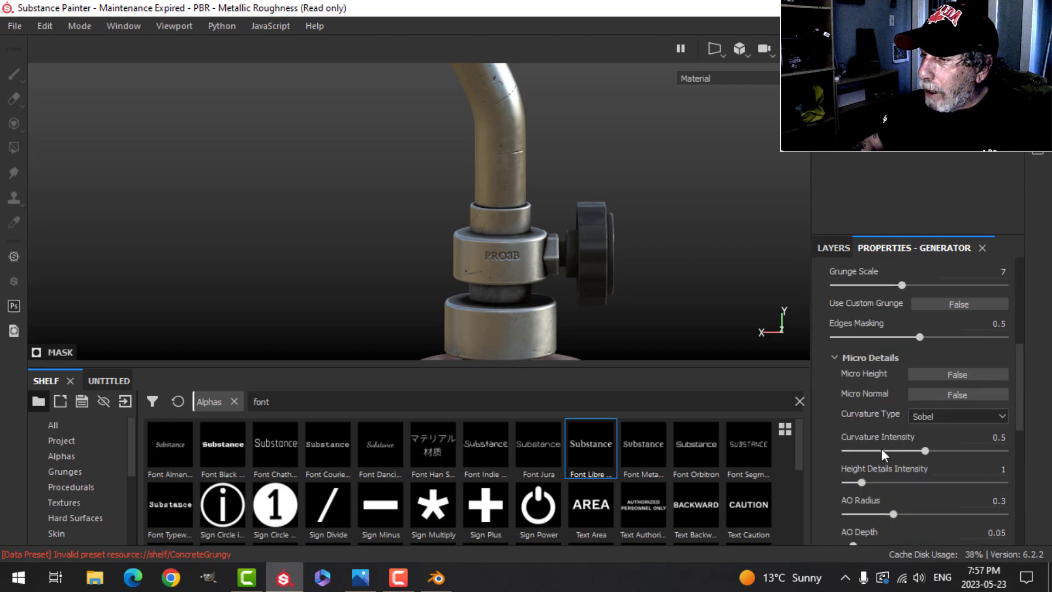
pyautogui.click(942, 376)
# - Assign the ALPHA anchor point to the Dirt generator's Micro Height input with Height as referenced channel
pyautogui.scroll(-5, 943, 444)
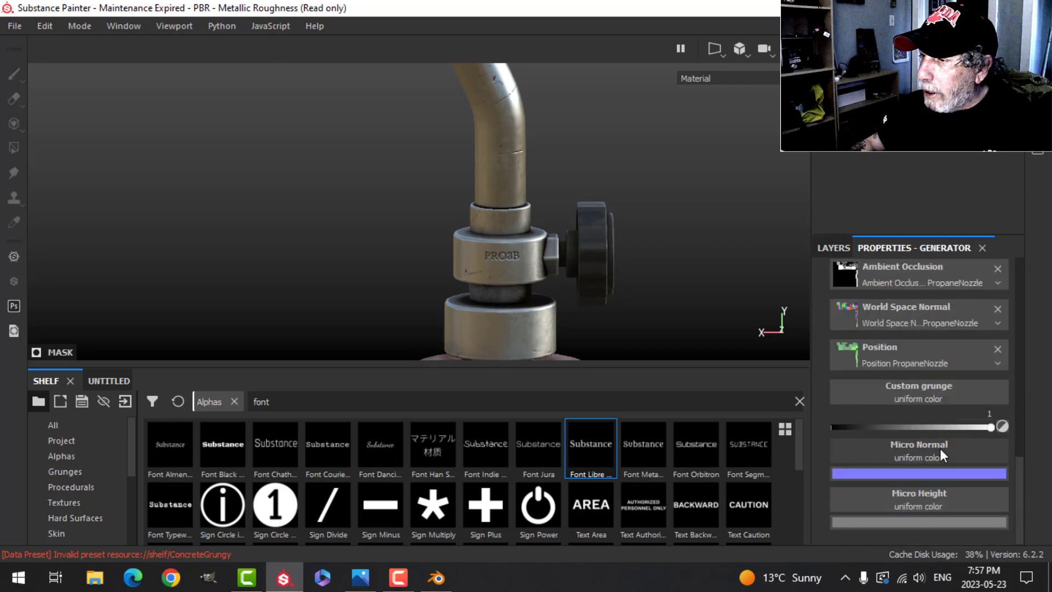
pyautogui.click(930, 504)
pyautogui.click(922, 288)
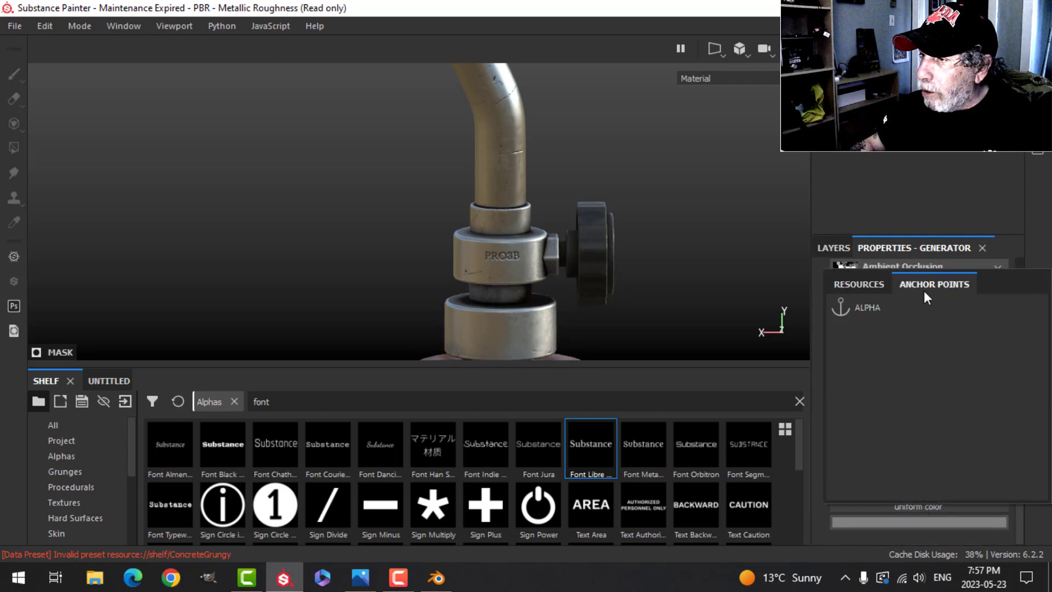
pyautogui.click(865, 308)
pyautogui.scroll(-1, 981, 494)
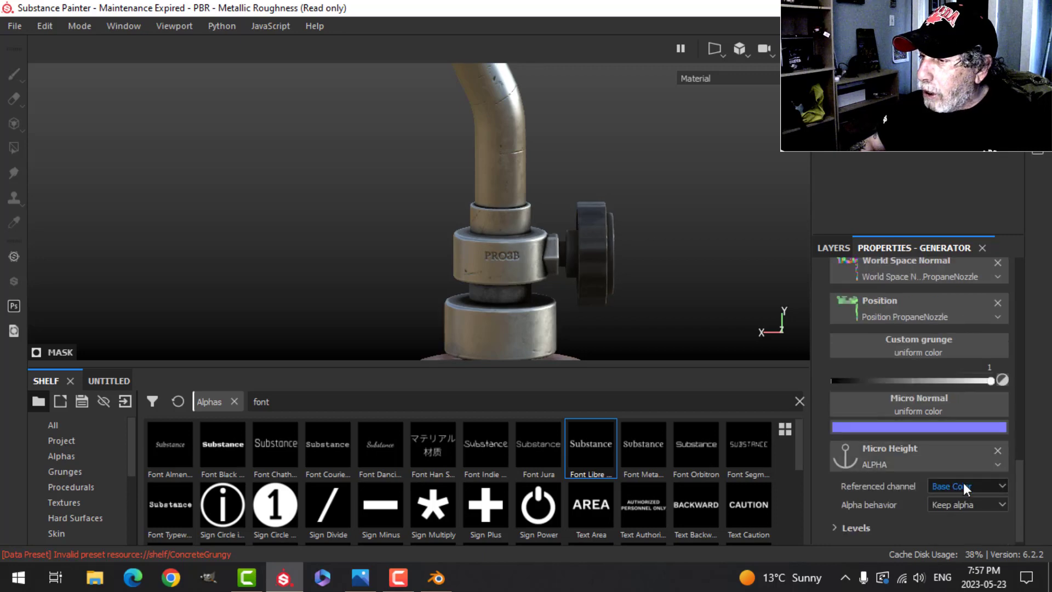
pyautogui.click(963, 486)
pyautogui.click(949, 519)
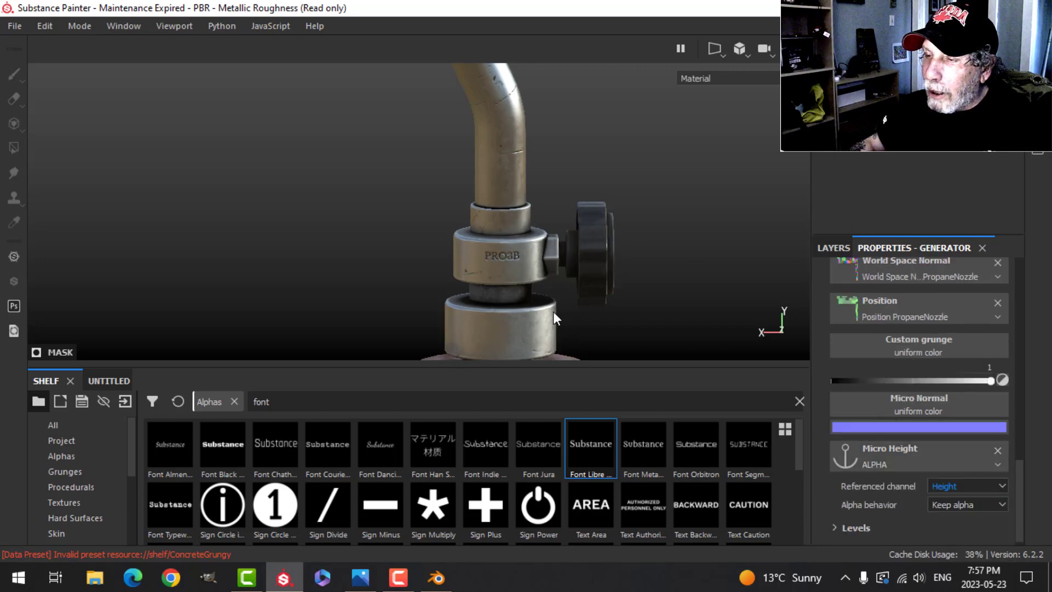
# - Add a paint layer above scratches in the knob's texture set, with the knob's face framed in view
pyautogui.scroll(5, 544, 307)
pyautogui.keyDown('alt'); pyautogui.moveTo(495, 249); pyautogui.dragTo(569, 274); pyautogui.keyUp('alt')
pyautogui.scroll(-3, 568, 274)
pyautogui.keyDown('alt'); pyautogui.moveTo(605, 233); pyautogui.dragTo(570, 250); pyautogui.keyUp('alt')
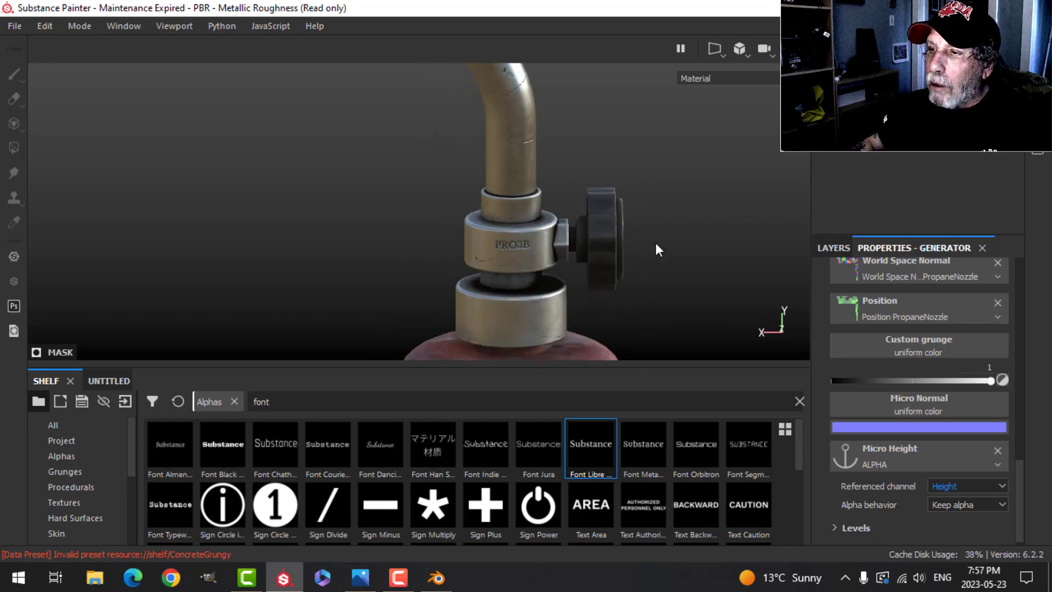
pyautogui.moveTo(655, 244)
pyautogui.keyDown('alt'); pyautogui.mouseDown()
pyautogui.moveTo(589, 248)
pyautogui.moveTo(630, 230)
pyautogui.moveTo(662, 238)
pyautogui.mouseUp(); pyautogui.keyUp('alt')
pyautogui.keyDown('alt'); pyautogui.moveTo(662, 238); pyautogui.dragTo(528, 220, button='middle'); pyautogui.keyUp('alt')
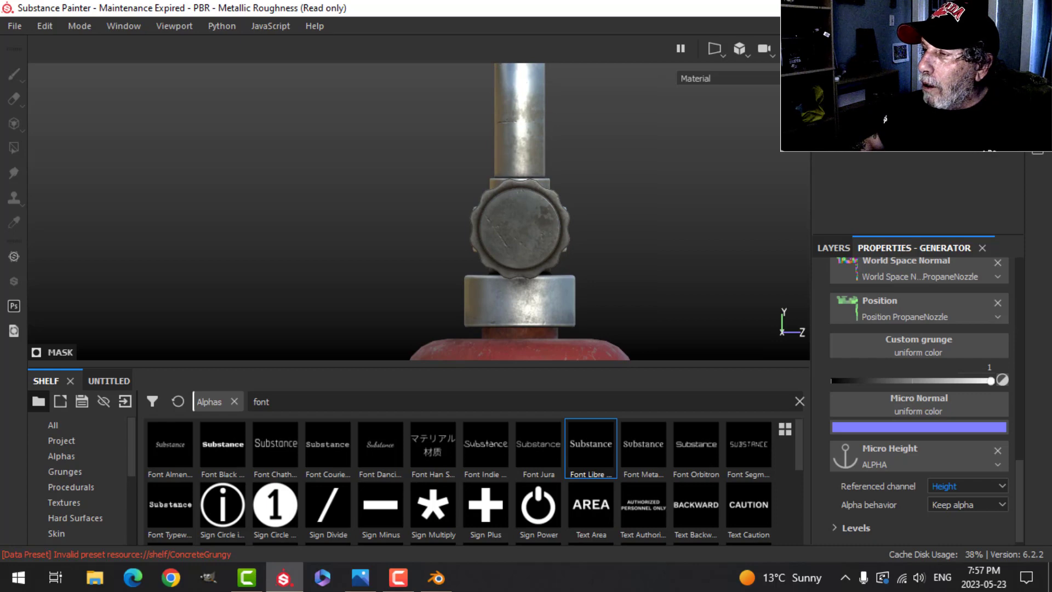
pyautogui.click(899, 104)
pyautogui.click(834, 246)
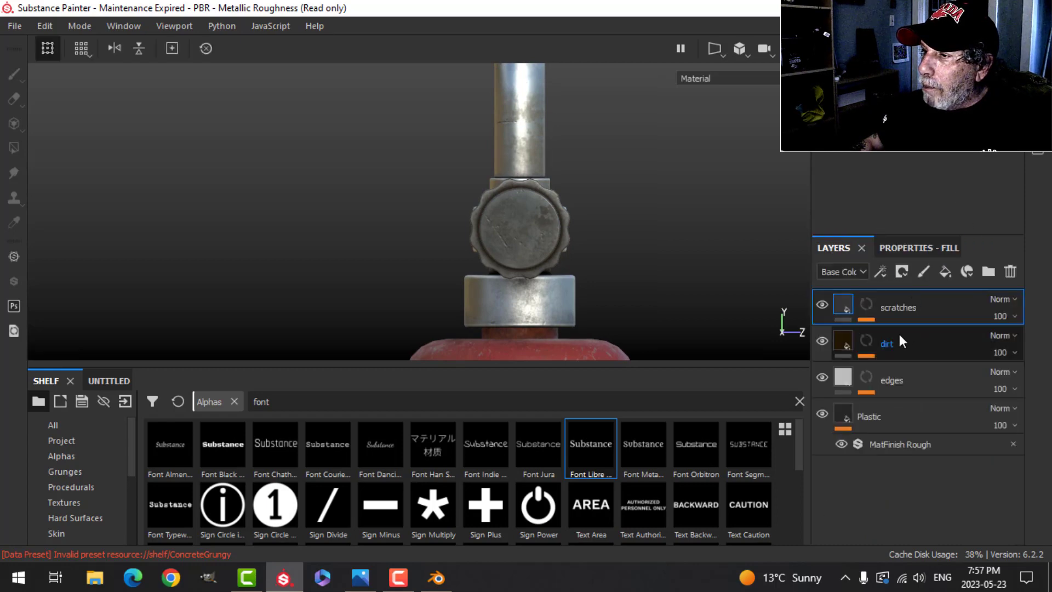
pyautogui.click(922, 271)
# - Limit the paint brush's material to the height channel and set its height to -0.2850
pyautogui.click(927, 247)
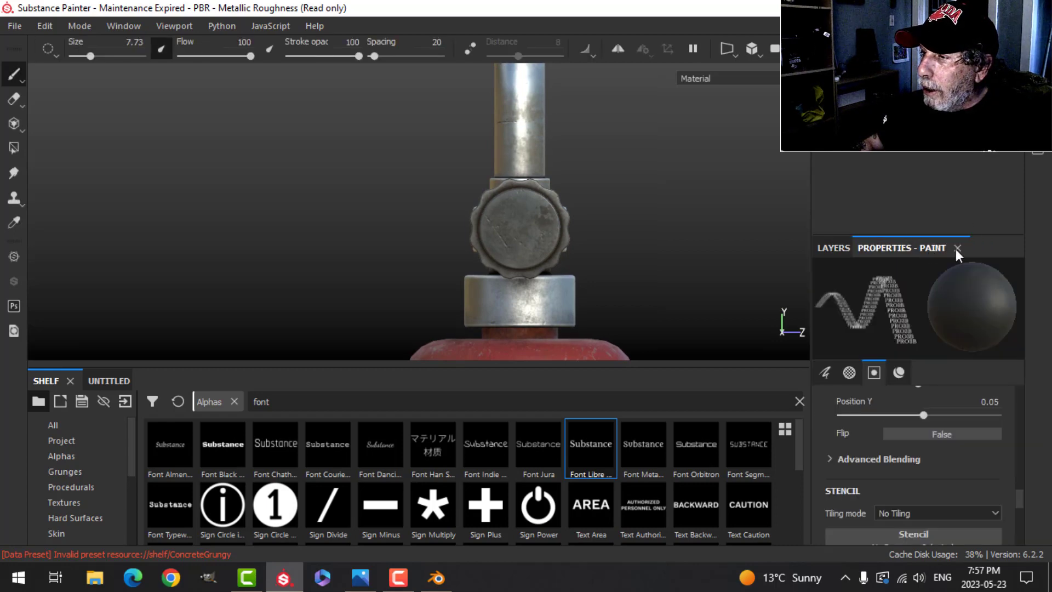
pyautogui.scroll(-5, 899, 436)
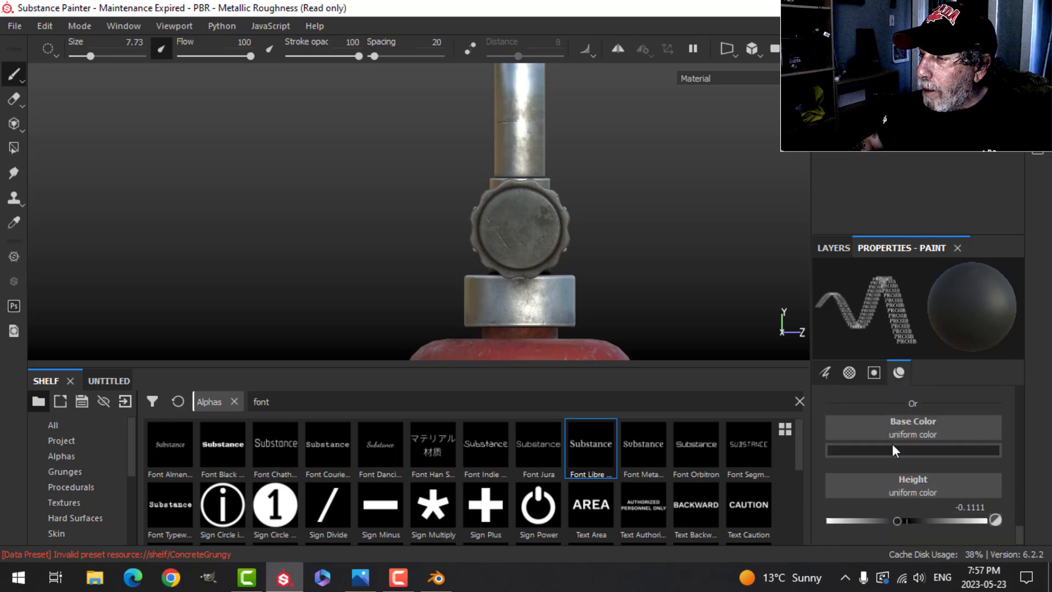
pyautogui.scroll(2, 893, 444)
pyautogui.scroll(-2, 935, 445)
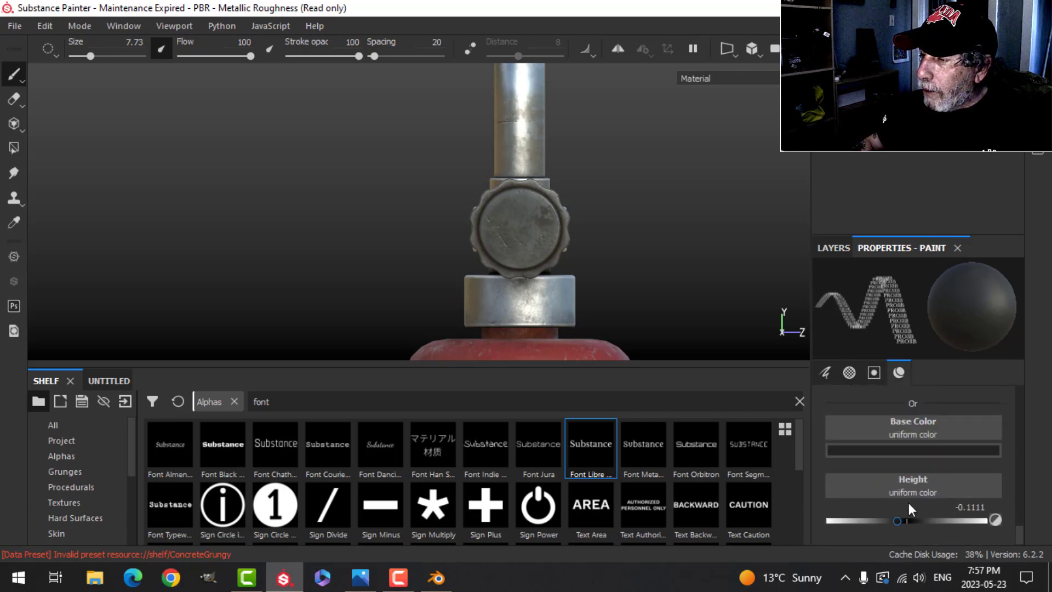
pyautogui.scroll(2, 910, 499)
pyautogui.scroll(1, 911, 497)
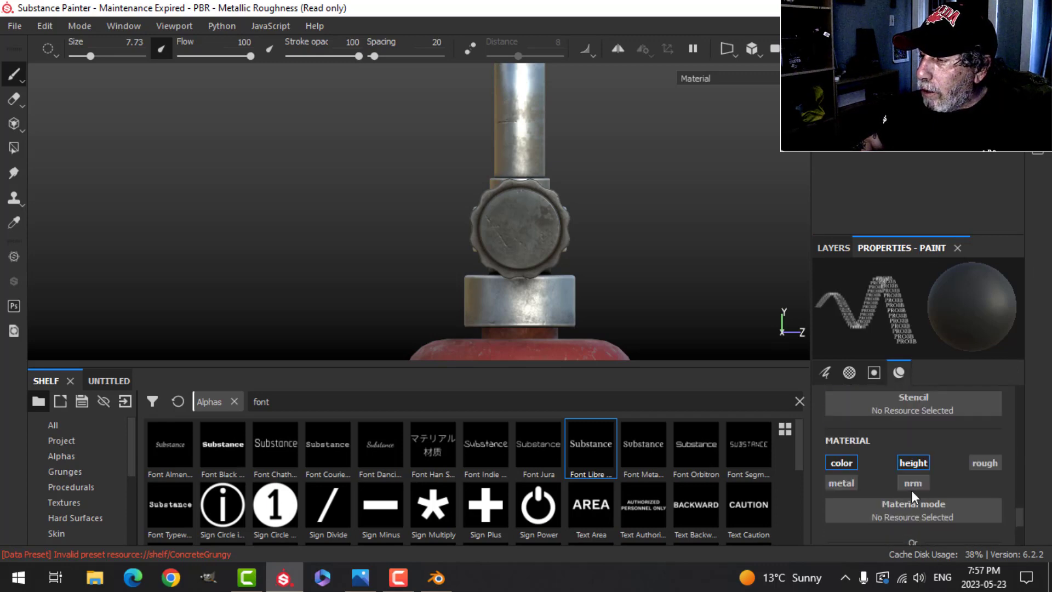
pyautogui.click(911, 462)
pyautogui.scroll(-2, 947, 485)
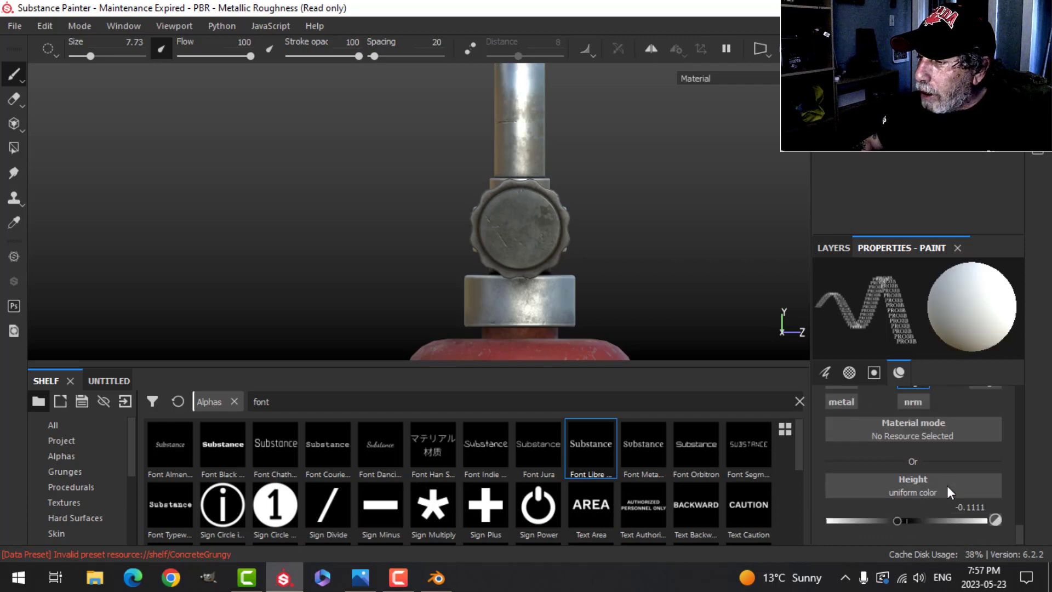
pyautogui.moveTo(895, 521); pyautogui.dragTo(883, 522)
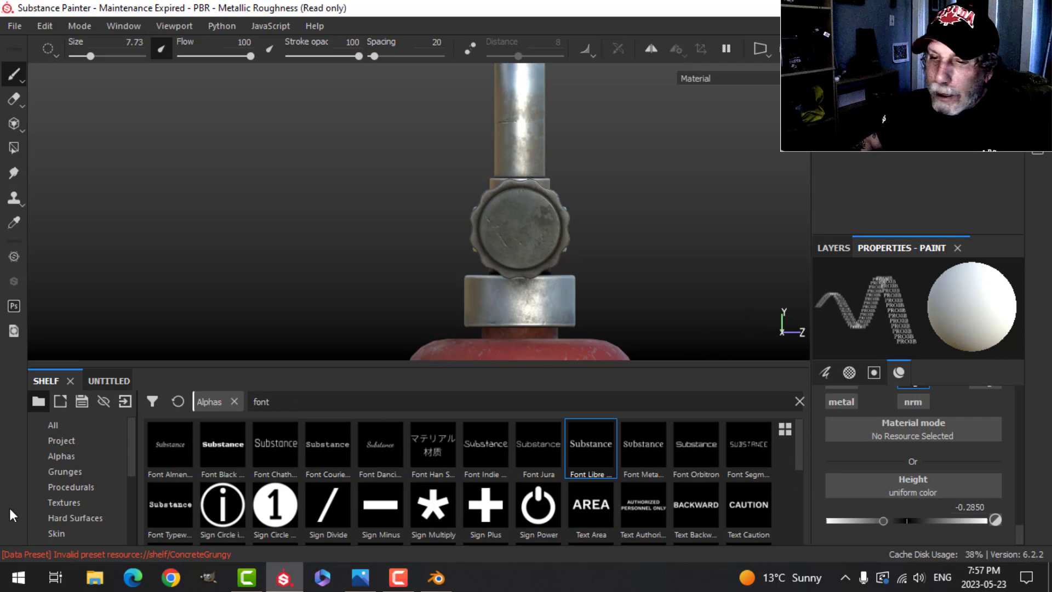
# - Search the alphas for CIR and load the Arrow Loop alpha into the brush
pyautogui.click(71, 455)
pyautogui.scroll(-3, 246, 429)
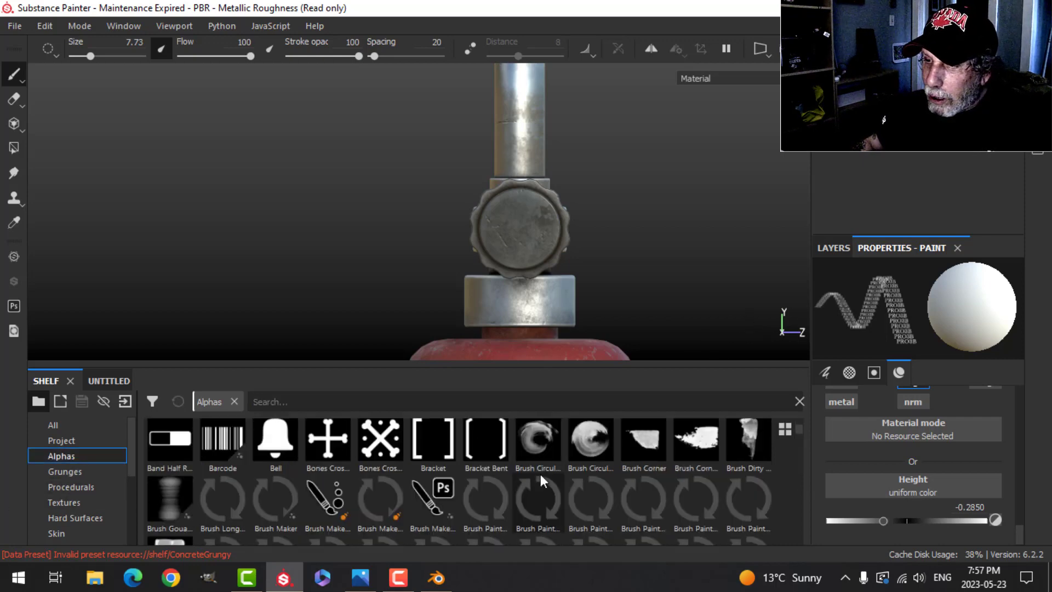
pyautogui.click(307, 402)
pyautogui.write('CRIC')
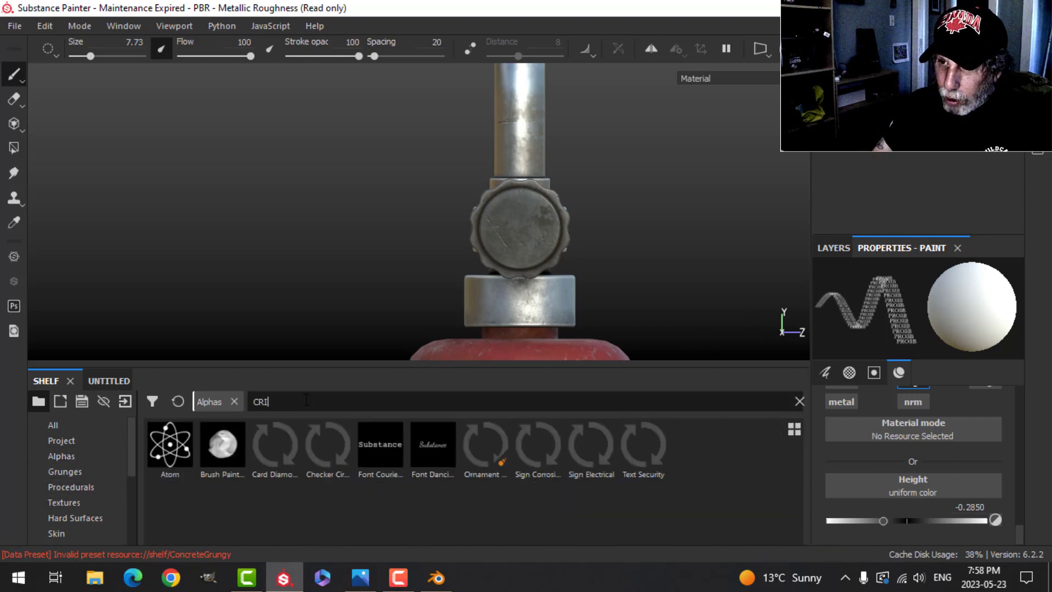
pyautogui.press('BackSpace')
pyautogui.press('BackSpace')
pyautogui.press('BackSpace')
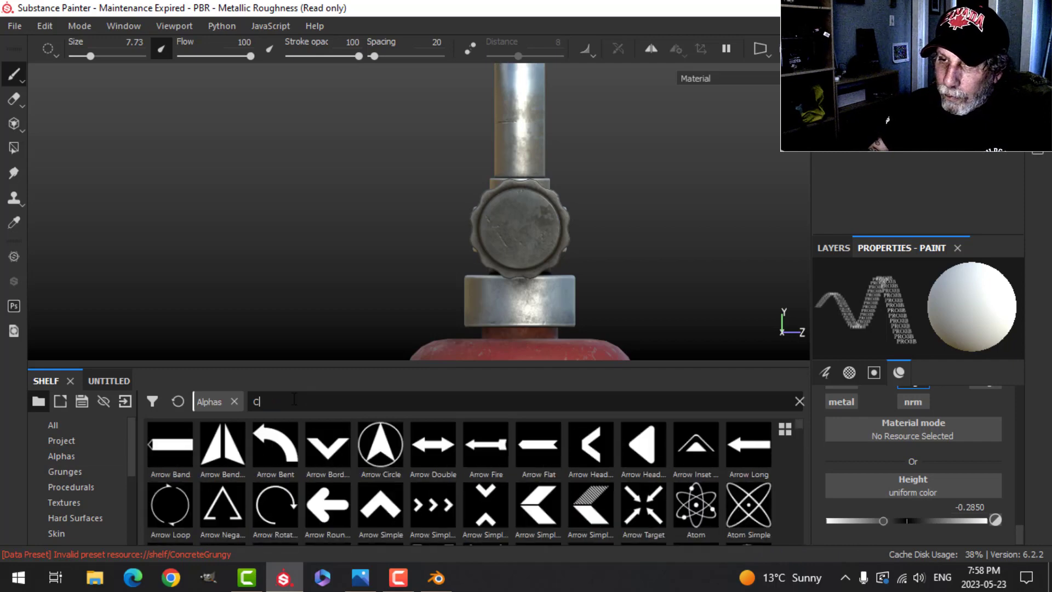
pyautogui.write('IR')
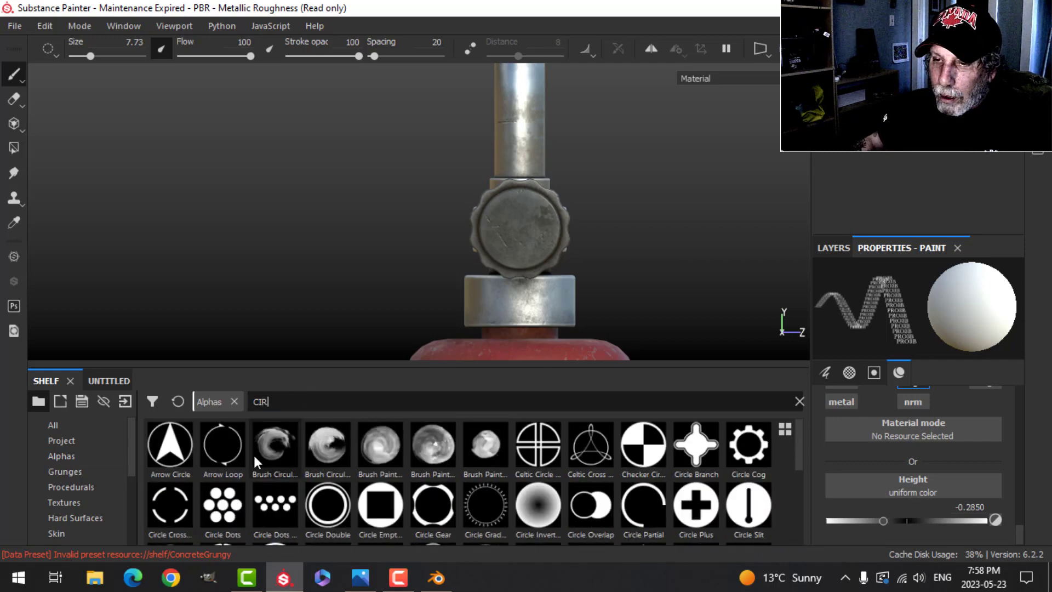
pyautogui.scroll(-2, 237, 455)
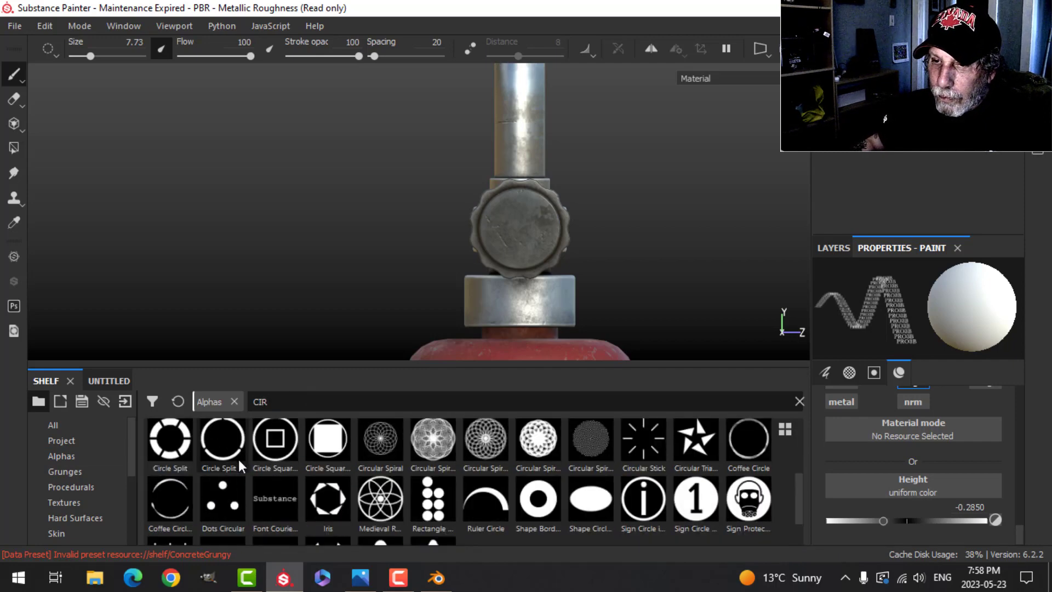
pyautogui.scroll(2, 238, 459)
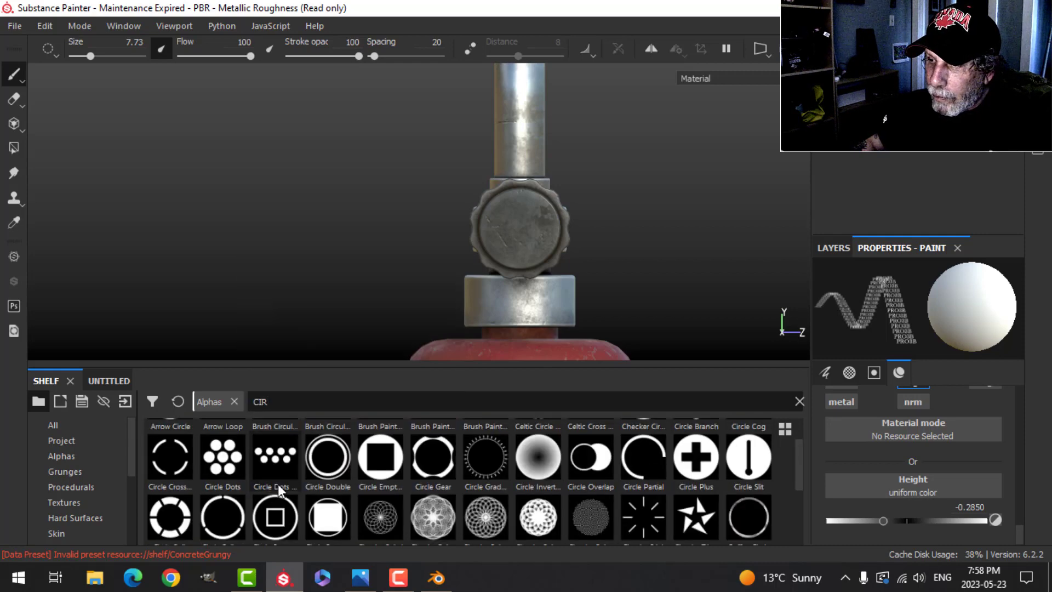
pyautogui.scroll(1, 278, 485)
pyautogui.click(225, 447)
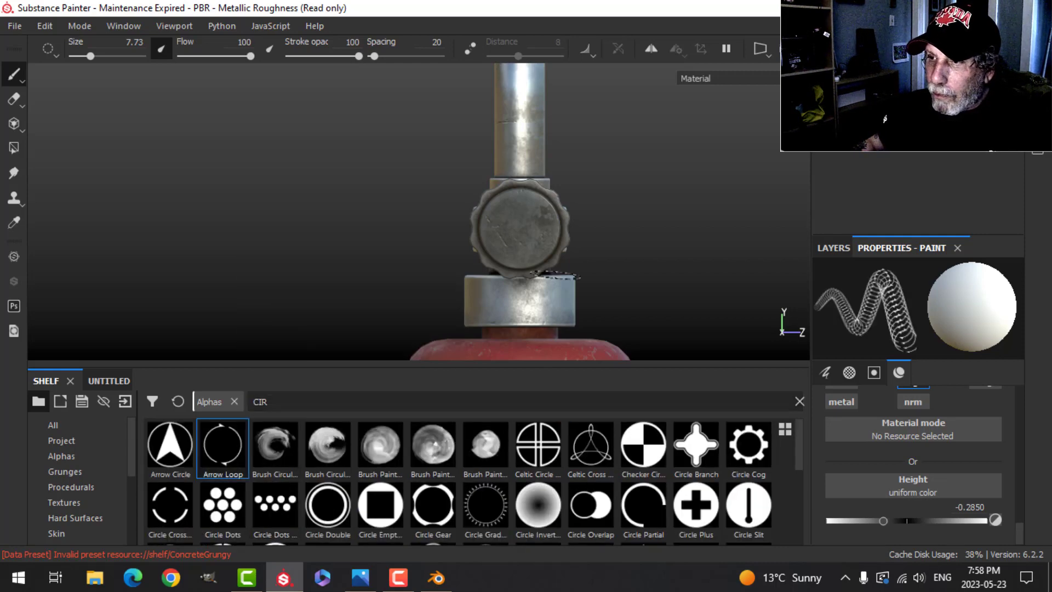
# - Enlarge the brush to 11.96 and stamp the arrow loop centered on the knob's round face
pyautogui.keyDown('ctrl'); pyautogui.moveTo(520, 232); pyautogui.dragTo(524, 233, button='right'); pyautogui.keyUp('ctrl')
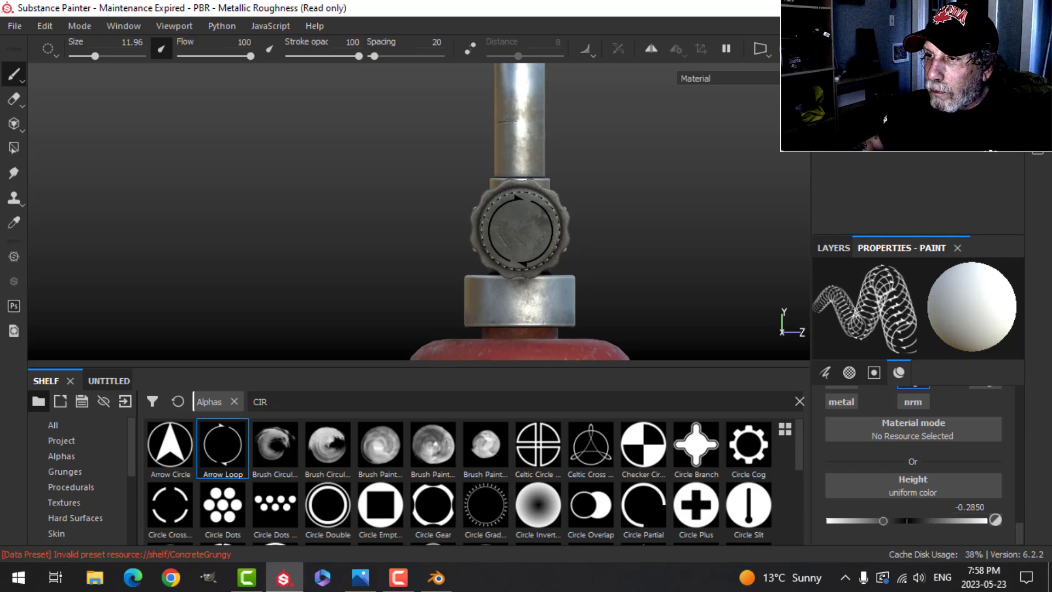
pyautogui.keyDown('alt'); pyautogui.moveTo(618, 247); pyautogui.dragTo(645, 282); pyautogui.keyUp('alt')
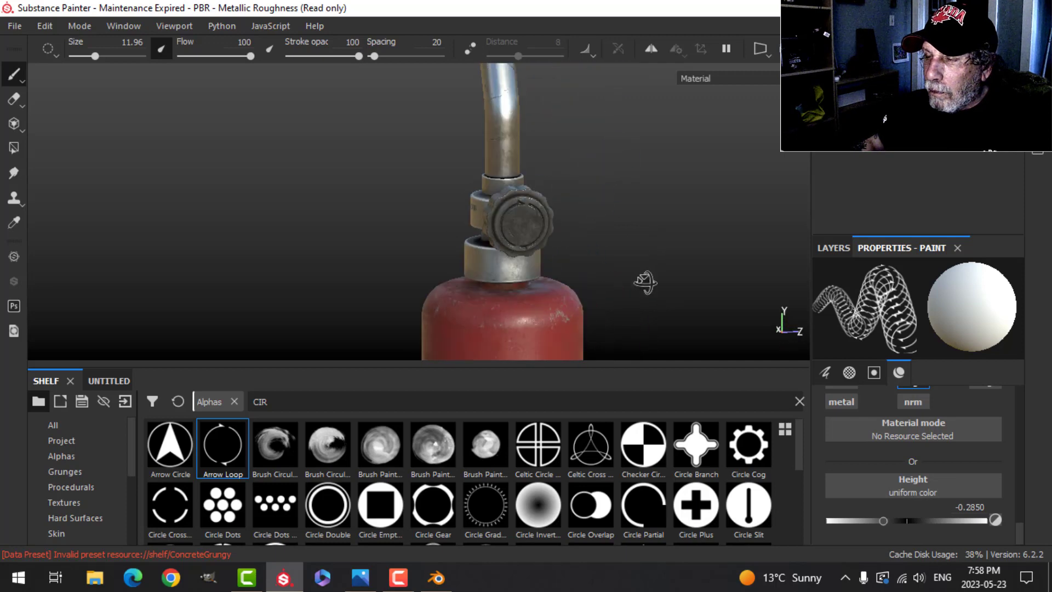
pyautogui.scroll(4, 630, 285)
pyautogui.moveTo(545, 278)
pyautogui.keyDown('alt'); pyautogui.mouseDown()
pyautogui.moveTo(453, 228)
pyautogui.moveTo(559, 277)
pyautogui.mouseUp(); pyautogui.keyUp('alt')
pyautogui.click(421, 475)
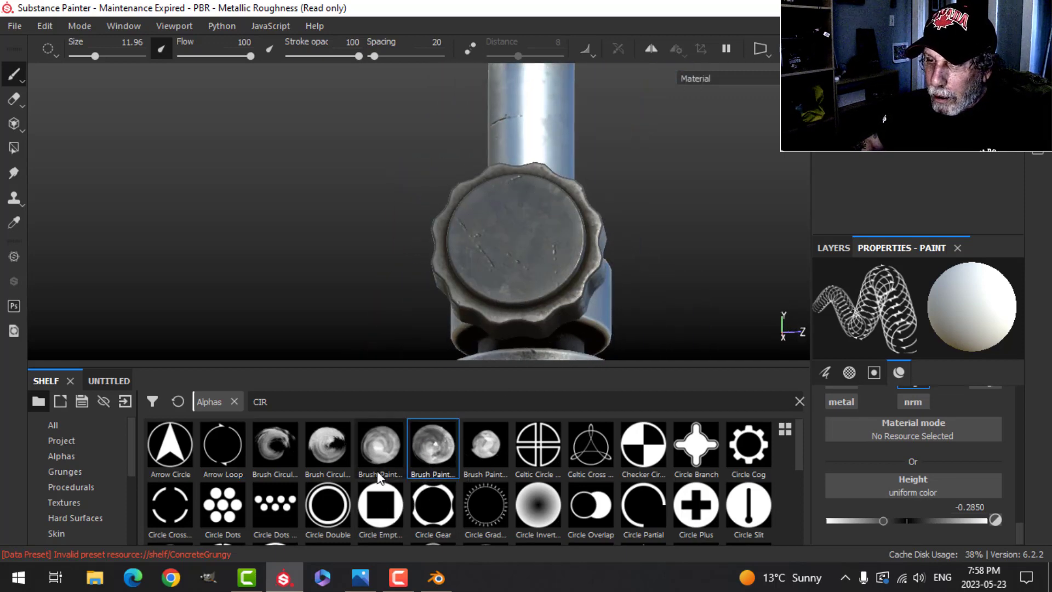
pyautogui.click(380, 501)
pyautogui.keyDown('alt'); pyautogui.keyDown('shift'); pyautogui.moveTo(552, 237); pyautogui.dragTo(582, 271); pyautogui.keyUp('shift'); pyautogui.keyUp('alt')
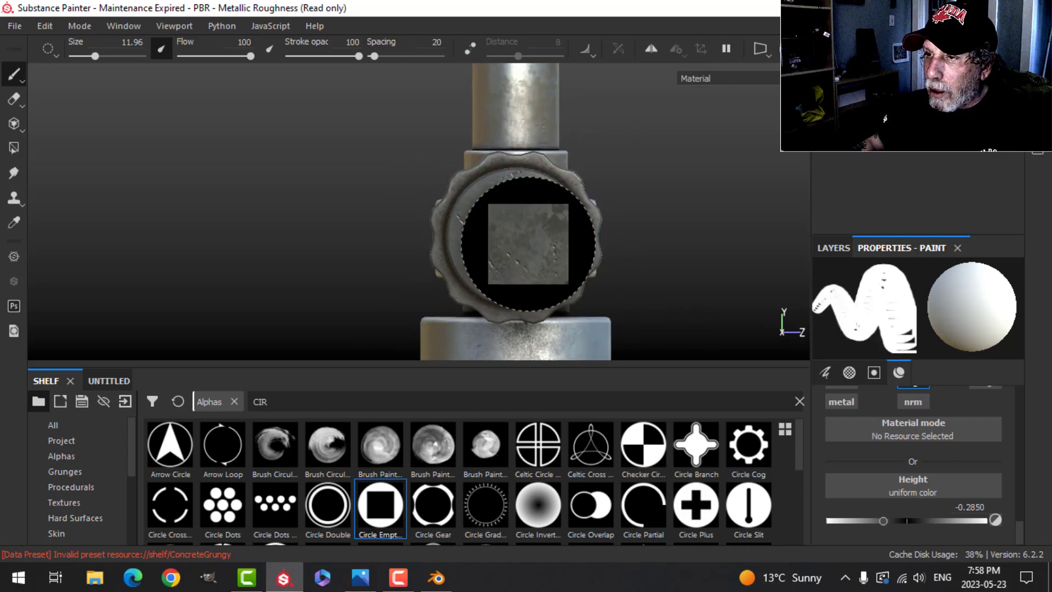
pyautogui.keyDown('ctrl'); pyautogui.moveTo(520, 241); pyautogui.dragTo(507, 241, button='right'); pyautogui.keyUp('ctrl')
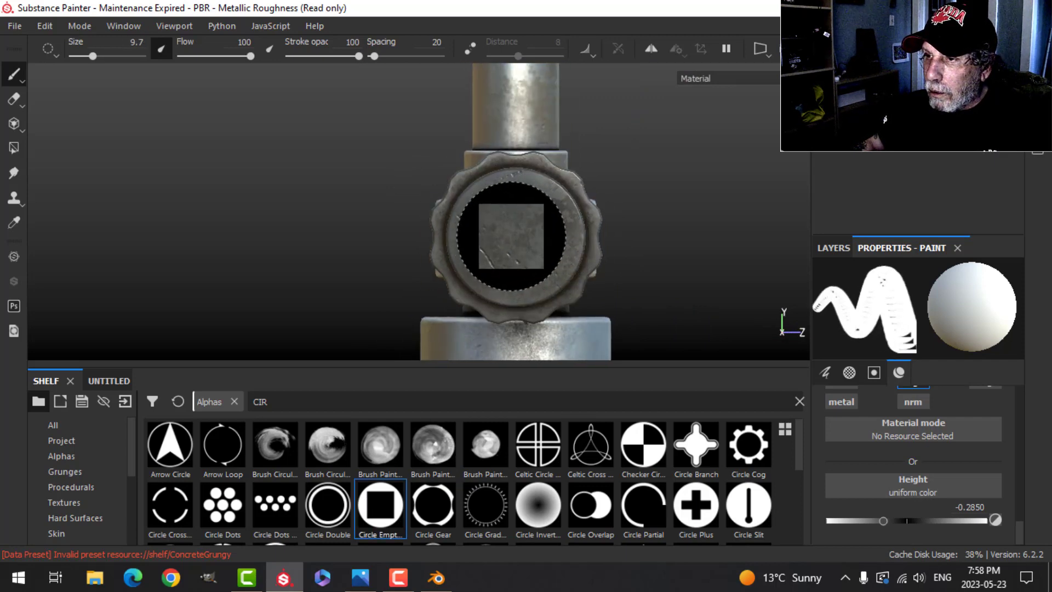
pyautogui.keyDown('alt'); pyautogui.moveTo(634, 300); pyautogui.dragTo(655, 299); pyautogui.keyUp('alt')
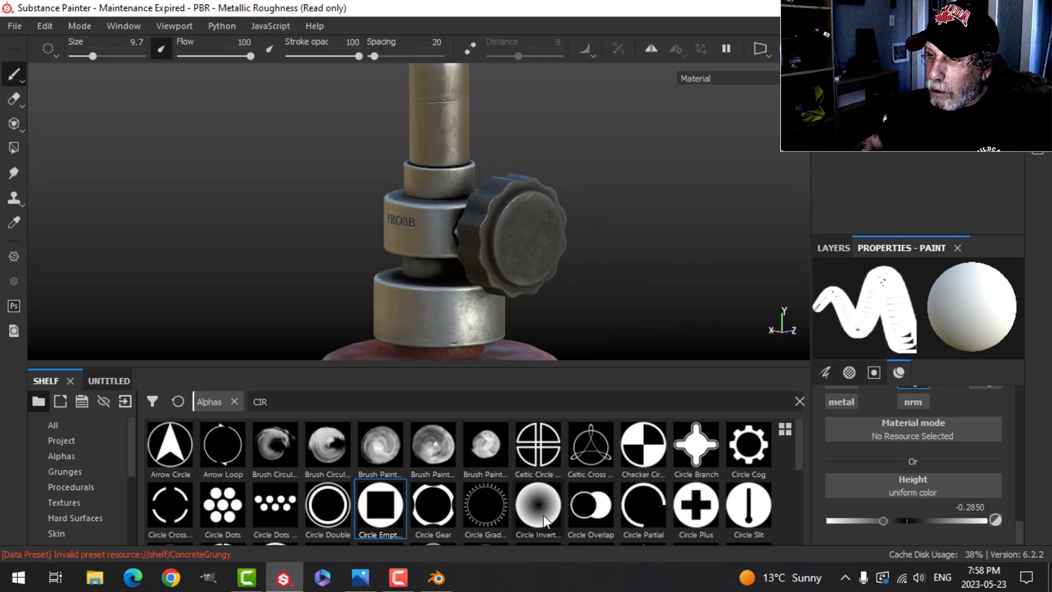
# - Try the Circle Double alpha on the knob's round face at brush size 11.38 and undo the stamp
pyautogui.click(322, 512)
pyautogui.keyDown('alt'); pyautogui.moveTo(554, 270); pyautogui.dragTo(467, 256); pyautogui.keyUp('alt')
pyautogui.keyDown('ctrl'); pyautogui.moveTo(537, 237); pyautogui.dragTo(548, 237, button='right'); pyautogui.keyUp('ctrl')
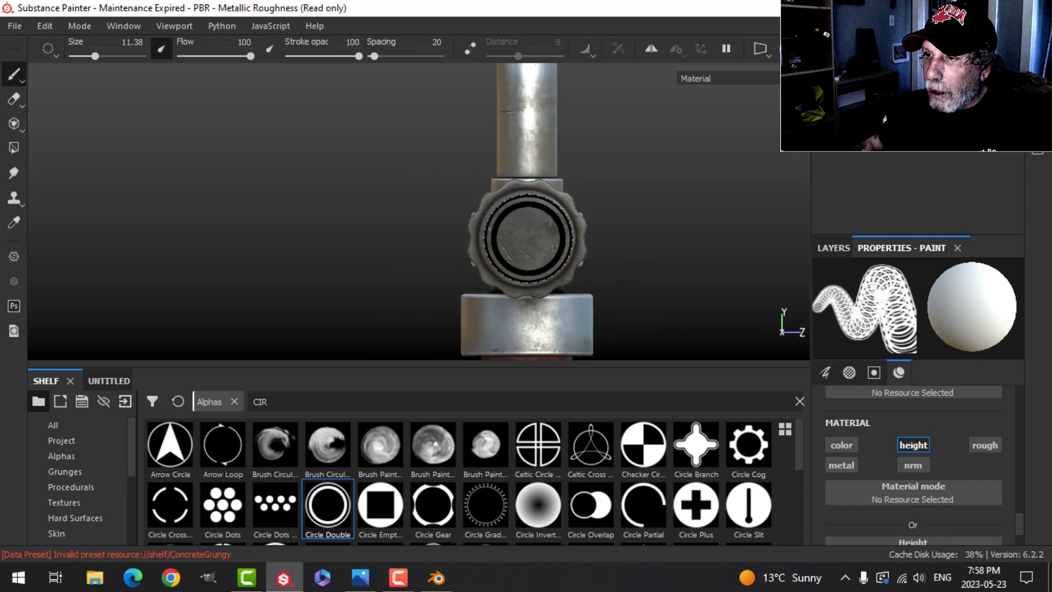
pyautogui.moveTo(615, 265)
pyautogui.keyDown('alt'); pyautogui.mouseDown()
pyautogui.moveTo(500, 298)
pyautogui.moveTo(665, 279)
pyautogui.moveTo(655, 310)
pyautogui.mouseUp(); pyautogui.keyUp('alt')
pyautogui.scroll(2, 654, 305)
pyautogui.hotkey('ctrl', 'z')
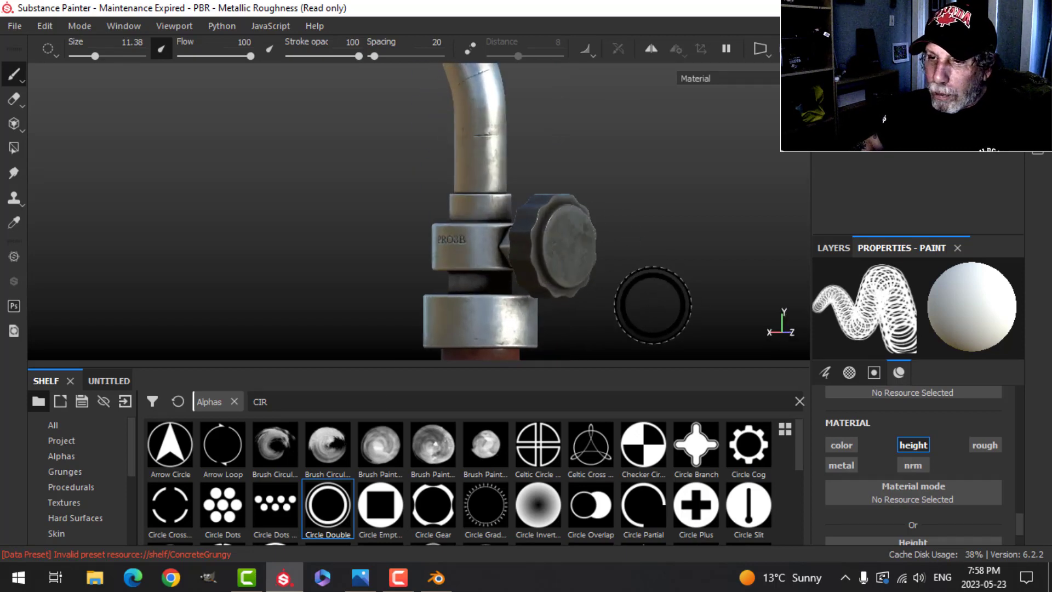
# - Load the Arrow Rotation alpha from an ARR search, set Flip to True, and stamp it centered on the knob's round face
pyautogui.write('ARR')
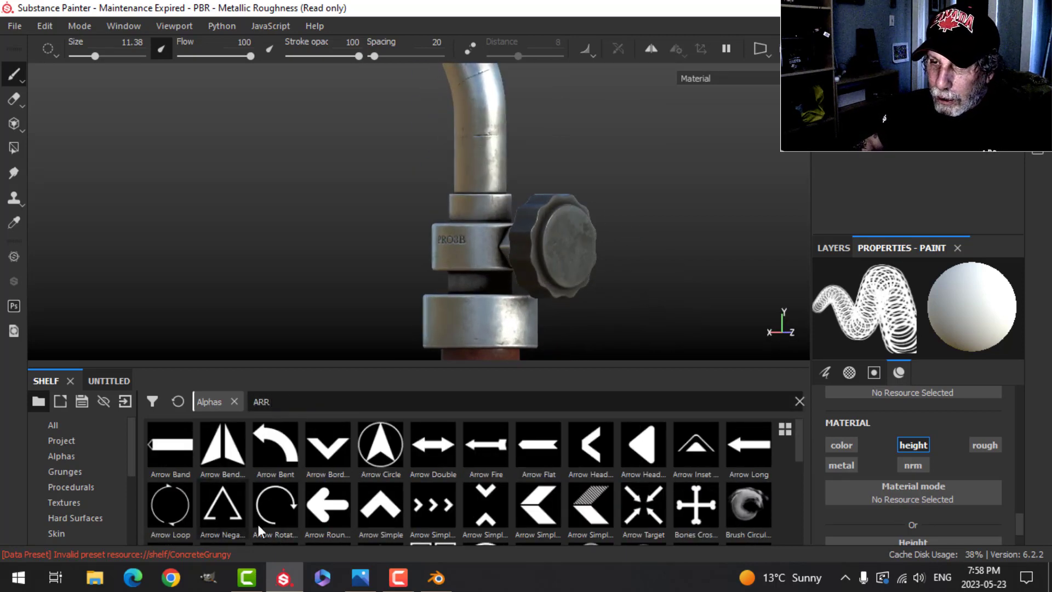
pyautogui.scroll(-3, 284, 499)
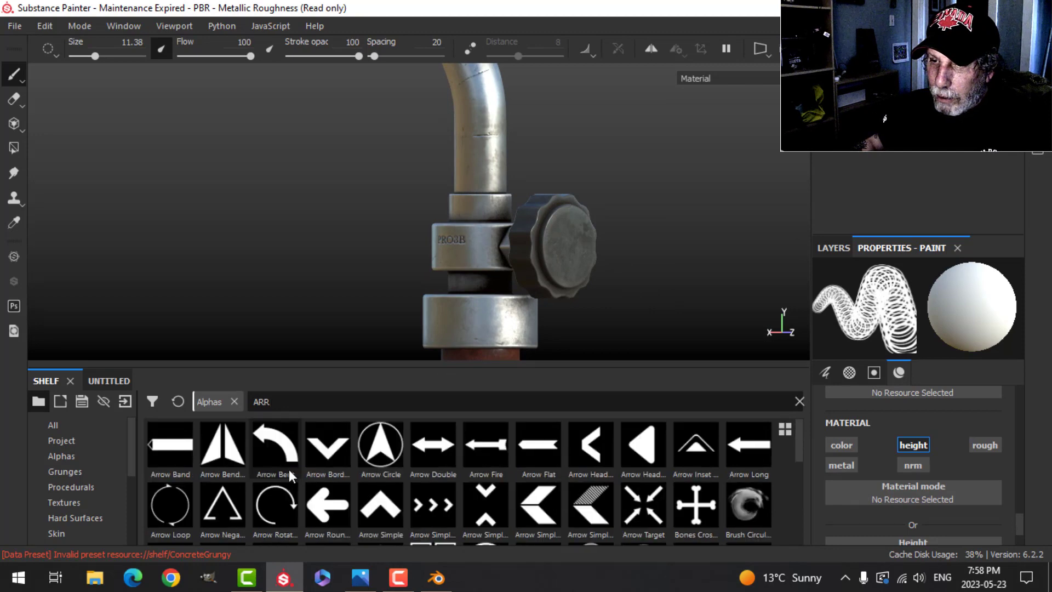
pyautogui.click(276, 500)
pyautogui.keyDown('alt'); pyautogui.moveTo(681, 294); pyautogui.dragTo(545, 283); pyautogui.keyUp('alt')
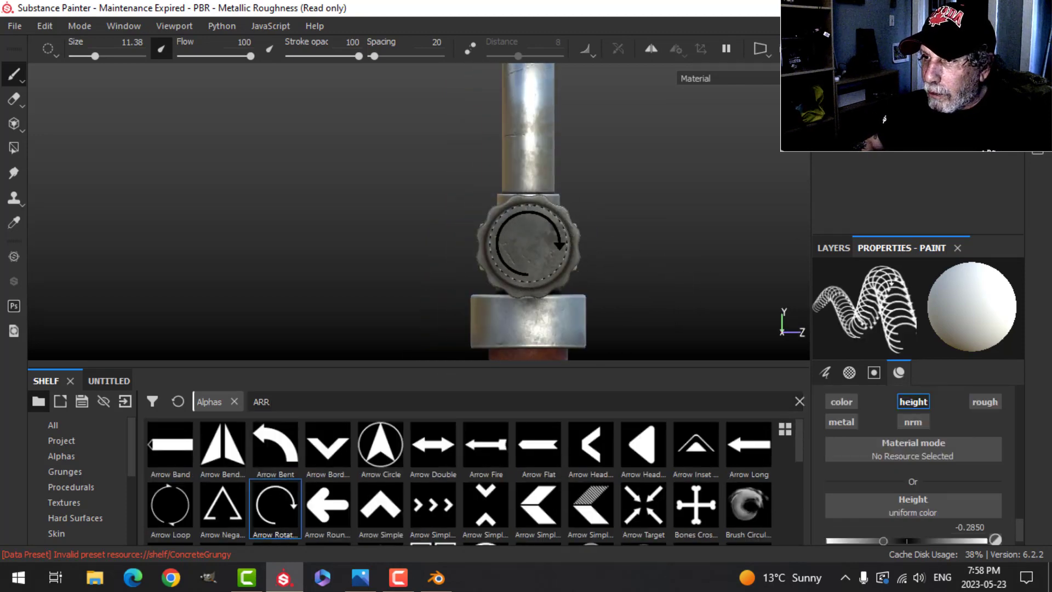
pyautogui.scroll(5, 902, 496)
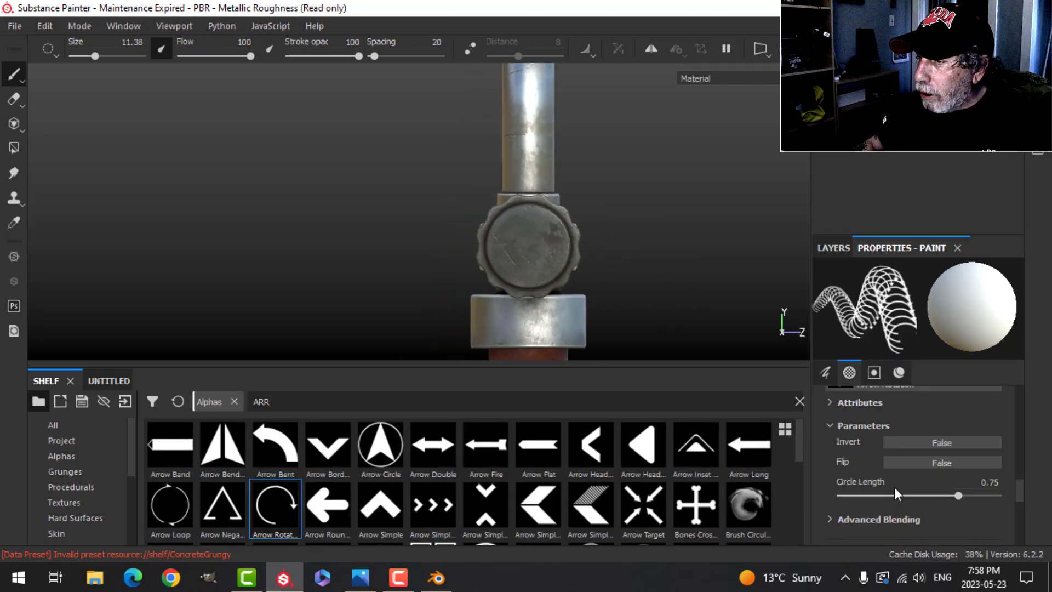
pyautogui.click(926, 463)
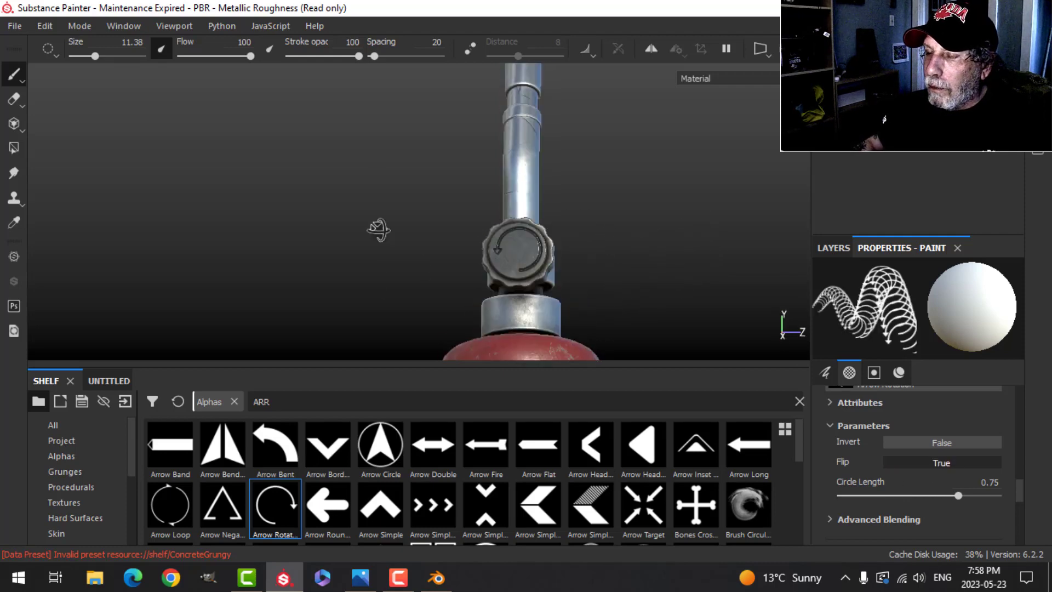
# - Rename the knob's top paint layer as ALPHA
pyautogui.click(833, 248)
pyautogui.doubleClick(876, 307)
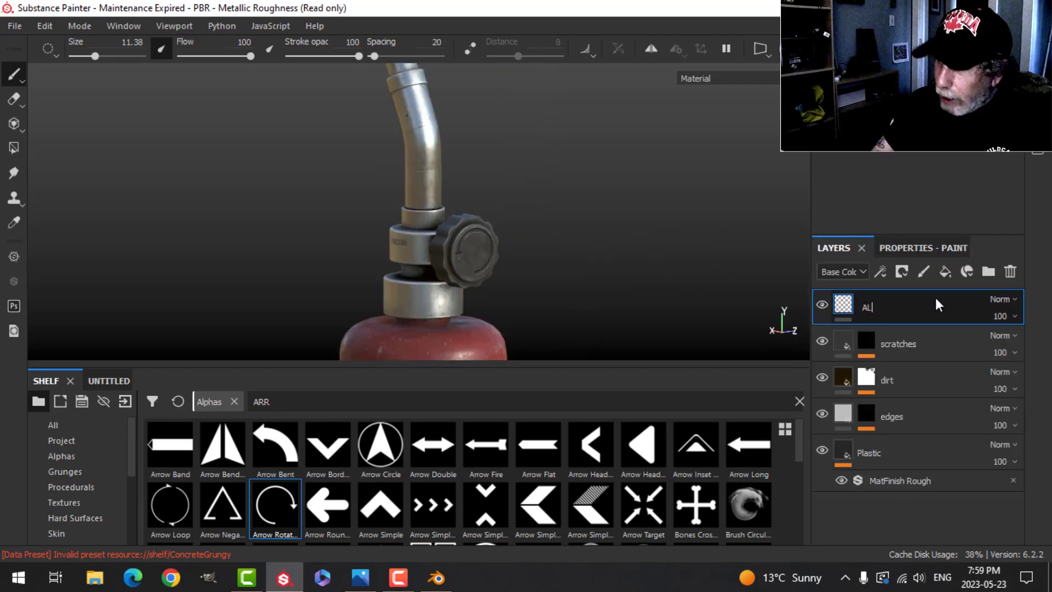
pyautogui.write('ALPHA')
pyautogui.press('Return')
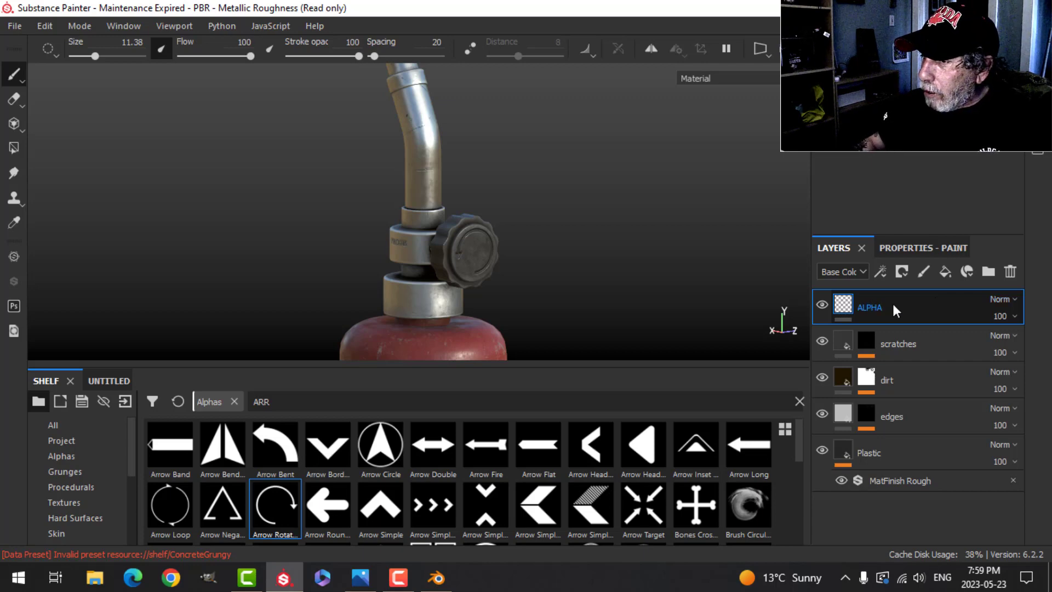
# - Move the ALPHA layer between dirt and edges and add an anchor point to it
pyautogui.moveTo(938, 306); pyautogui.dragTo(899, 402)
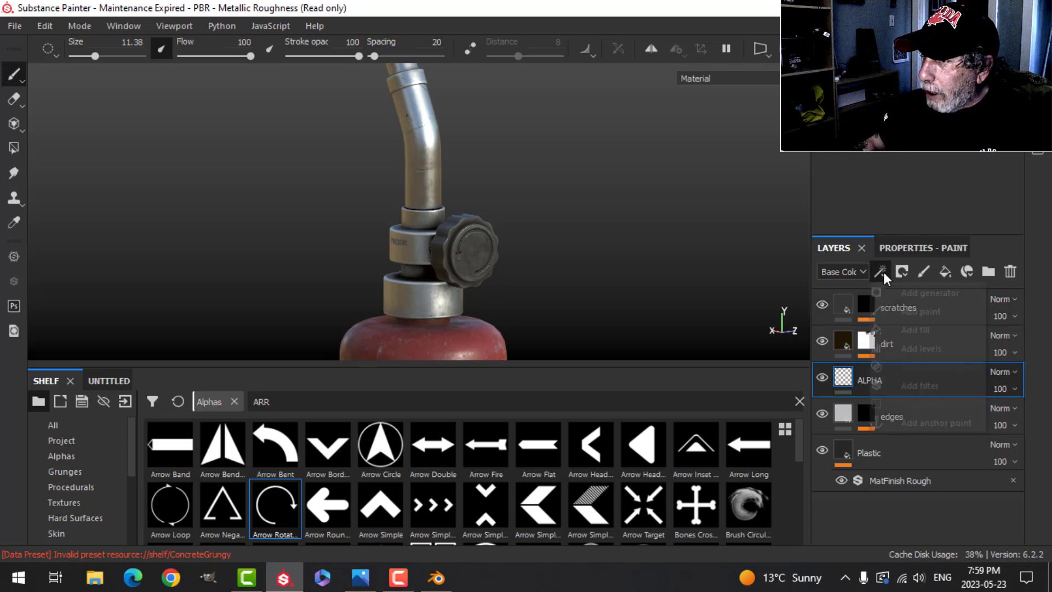
pyautogui.click(882, 271)
pyautogui.click(925, 422)
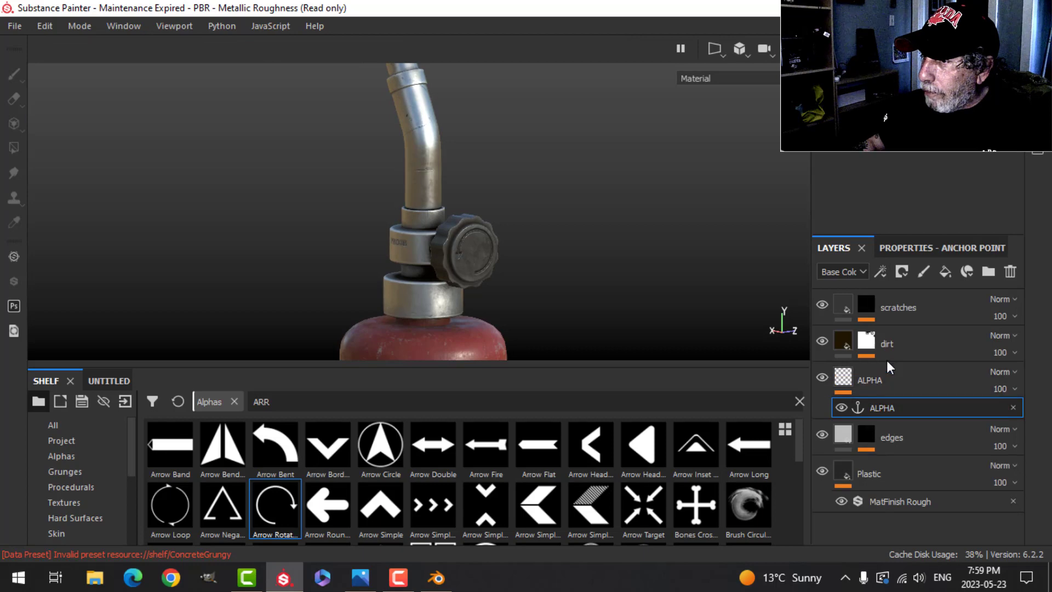
# - Enable the micro detail option in the generator on the knob's dirt layer mask
pyautogui.click(866, 341)
pyautogui.click(901, 372)
pyautogui.click(921, 248)
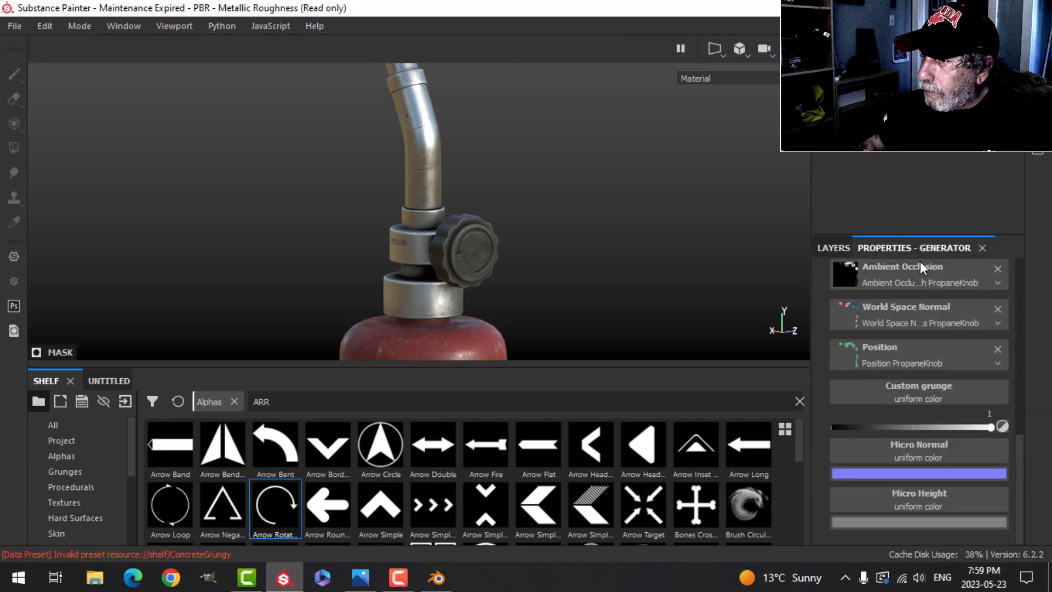
pyautogui.scroll(-5, 908, 383)
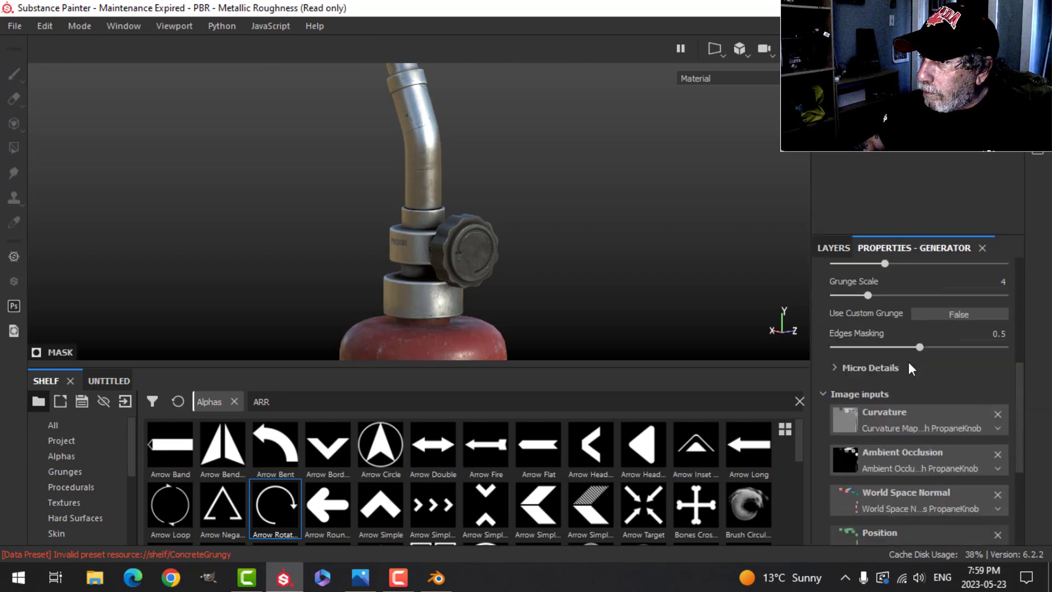
pyautogui.click(840, 366)
pyautogui.click(926, 385)
pyautogui.scroll(-3, 900, 449)
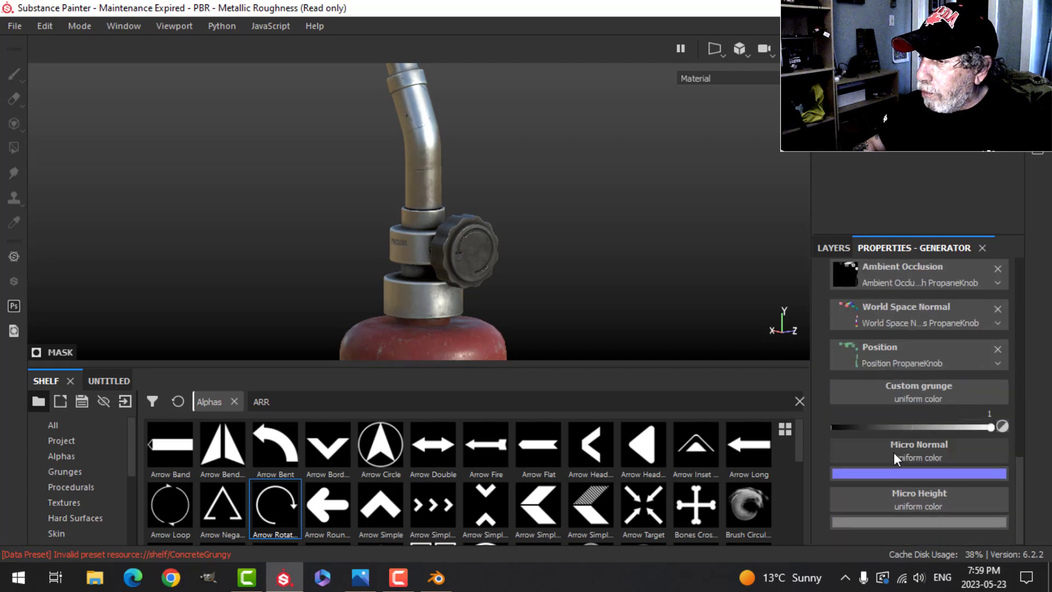
# - Link the dirt generator's Micro Height input to the ALPHA anchor point, with Height as the referenced channel
pyautogui.click(918, 488)
pyautogui.click(918, 281)
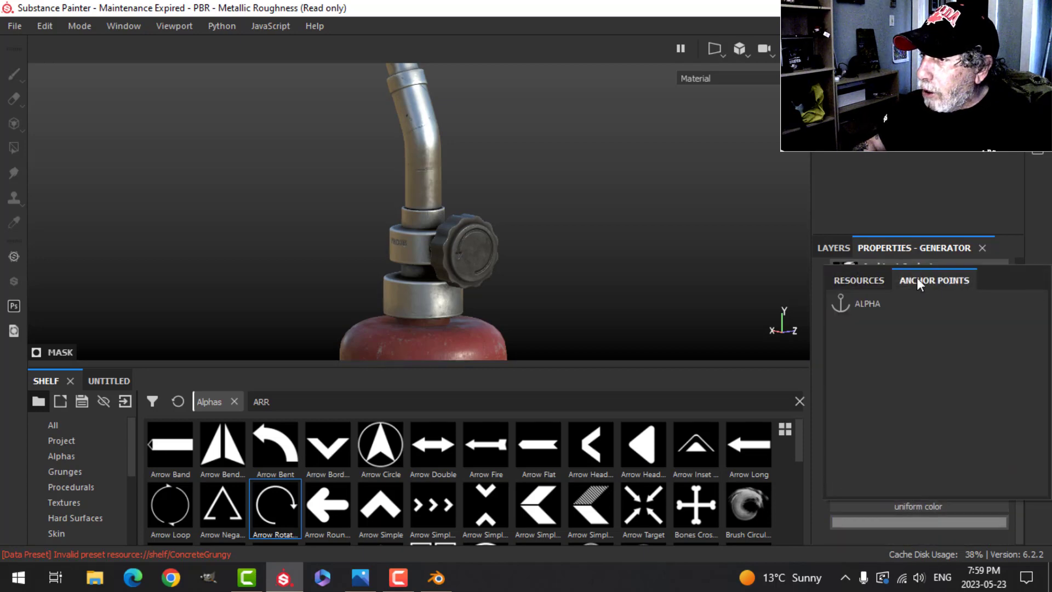
pyautogui.click(865, 304)
pyautogui.scroll(-1, 940, 494)
pyautogui.click(948, 486)
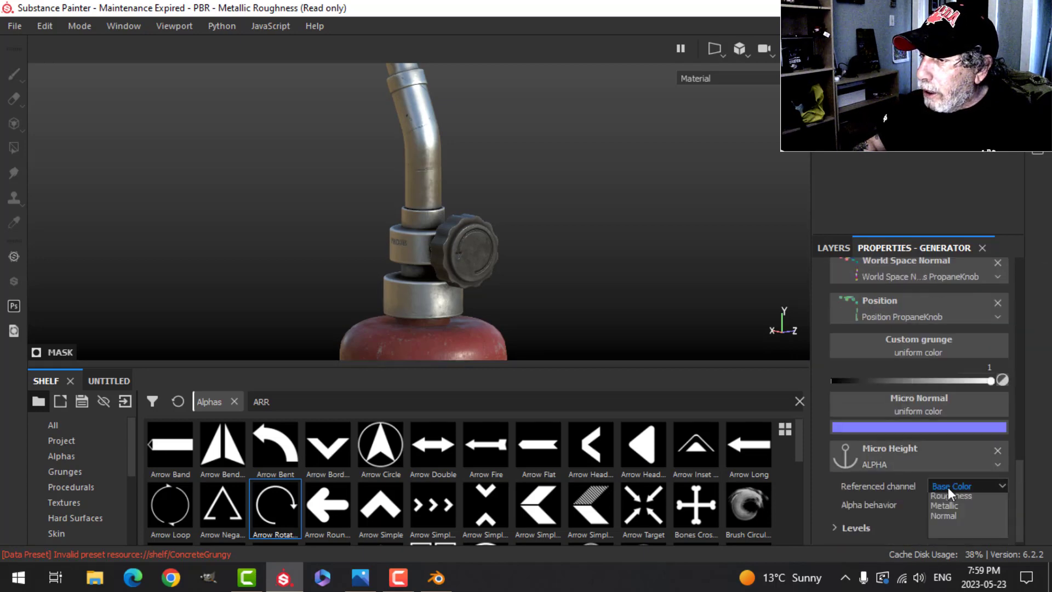
pyautogui.click(945, 519)
# - Hide the panels and examine the knob's stamped arrow and the blowtorch's upper part from several angles
pyautogui.keyDown('alt'); pyautogui.moveTo(581, 318); pyautogui.dragTo(562, 273); pyautogui.keyUp('alt')
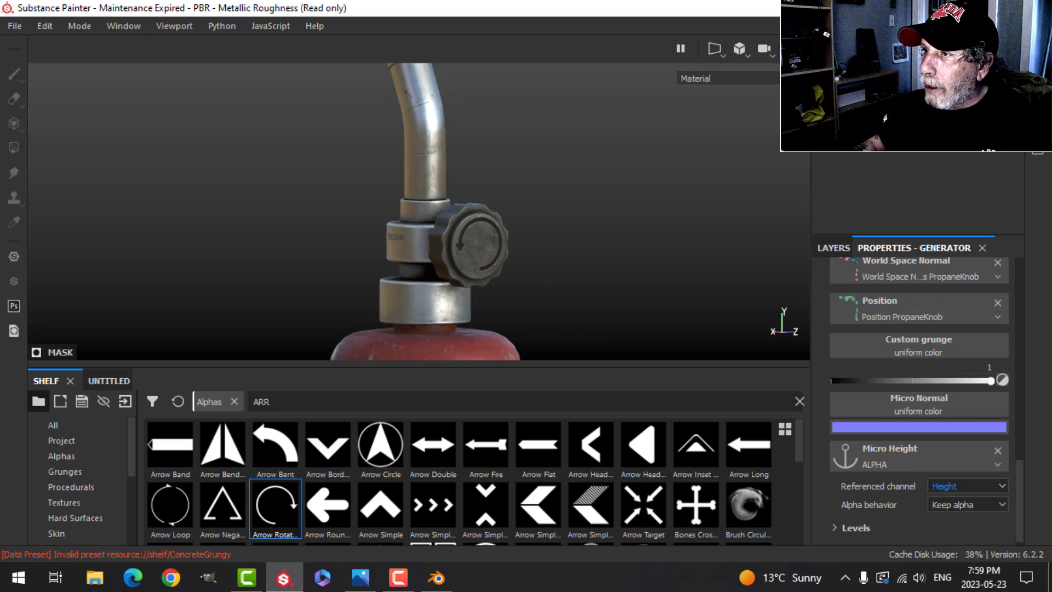
pyautogui.click(745, 48)
pyautogui.click(761, 76)
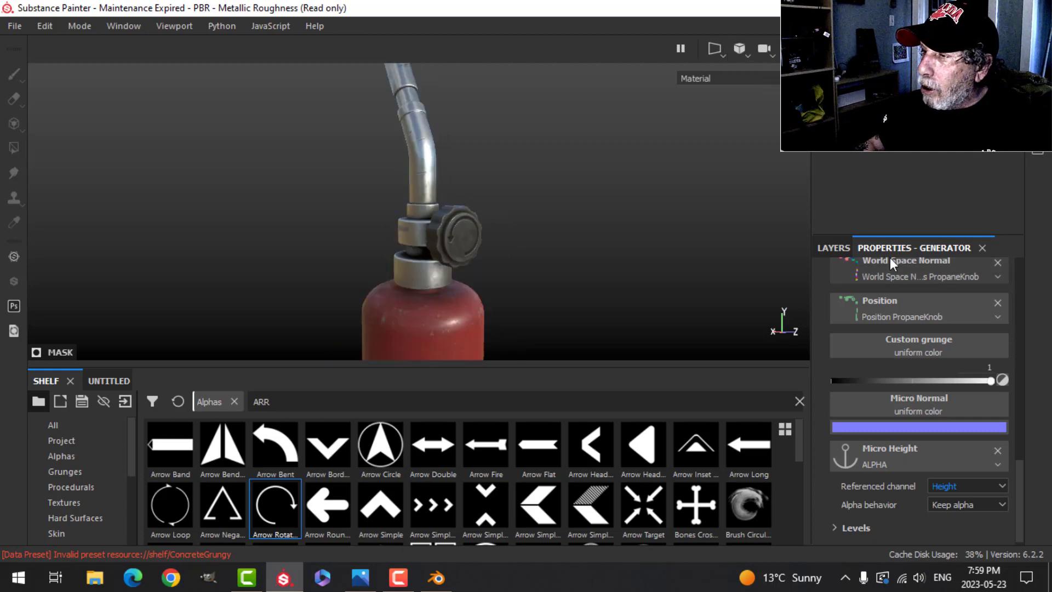
pyautogui.scroll(2, 890, 258)
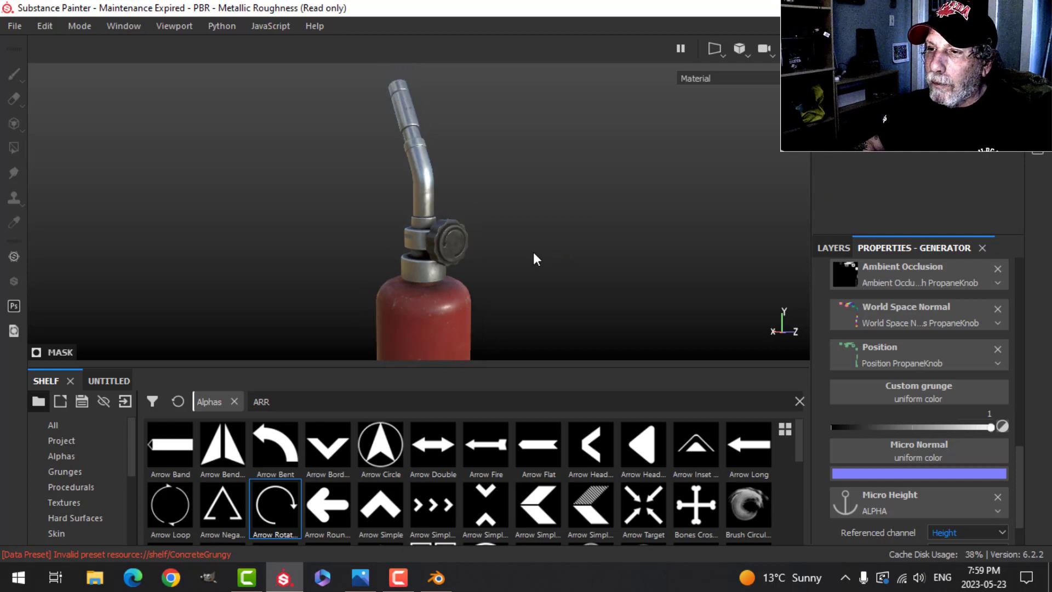
pyautogui.press('Tab')
pyautogui.keyDown('alt'); pyautogui.moveTo(605, 269); pyautogui.dragTo(565, 221, button='middle'); pyautogui.keyUp('alt')
pyautogui.keyDown('alt'); pyautogui.moveTo(566, 221); pyautogui.dragTo(600, 302); pyautogui.keyUp('alt')
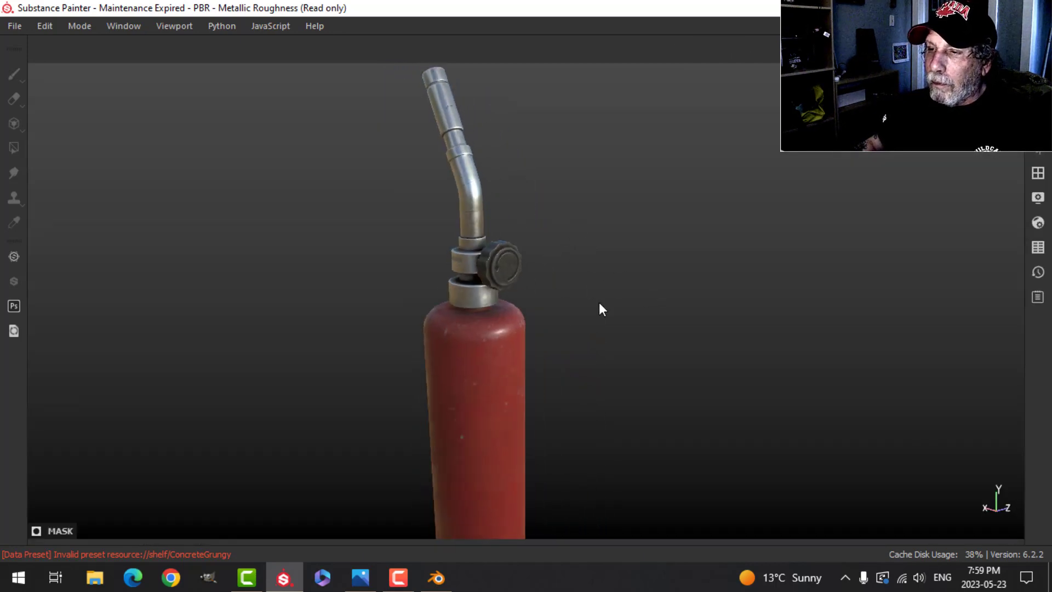
pyautogui.scroll(-2, 599, 302)
pyautogui.keyDown('alt'); pyautogui.moveTo(616, 325); pyautogui.dragTo(623, 334, button='middle'); pyautogui.keyUp('alt')
pyautogui.keyDown('alt'); pyautogui.moveTo(641, 325); pyautogui.dragTo(591, 291); pyautogui.keyUp('alt')
pyautogui.keyDown('alt'); pyautogui.moveTo(594, 261); pyautogui.dragTo(595, 294, button='middle'); pyautogui.keyUp('alt')
pyautogui.keyDown('alt'); pyautogui.moveTo(595, 291); pyautogui.dragTo(575, 276); pyautogui.keyUp('alt')
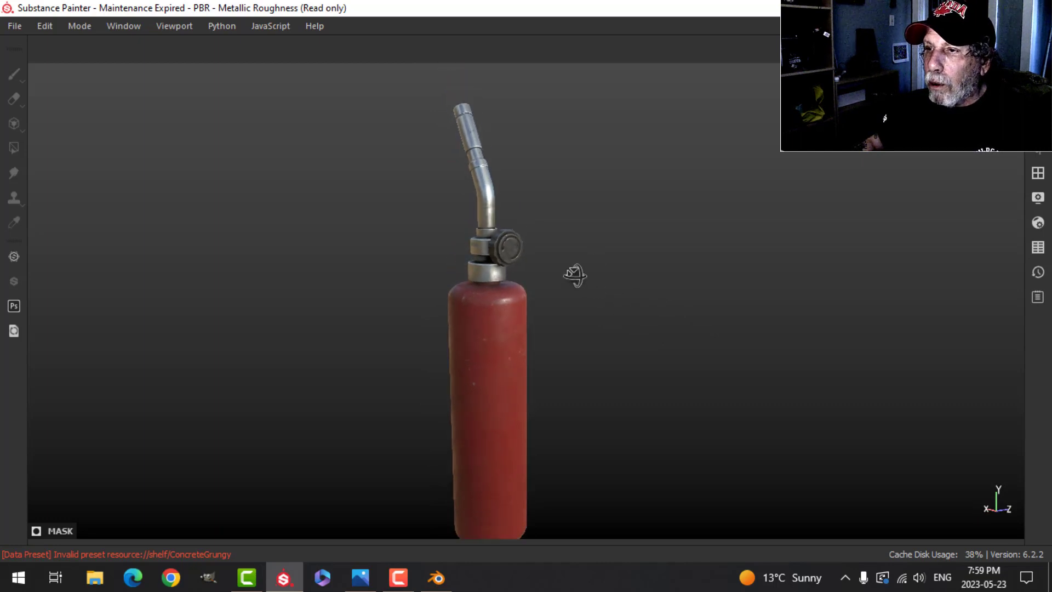
# - Rotate the environment lighting slightly and inspect the engraved collar, nozzle and whole blowtorch up close and from a distance
pyautogui.moveTo(674, 262)
pyautogui.keyDown('shift'); pyautogui.mouseDown(button='right')
pyautogui.moveTo(636, 261)
pyautogui.moveTo(664, 258)
pyautogui.mouseUp(button='right'); pyautogui.keyUp('shift')
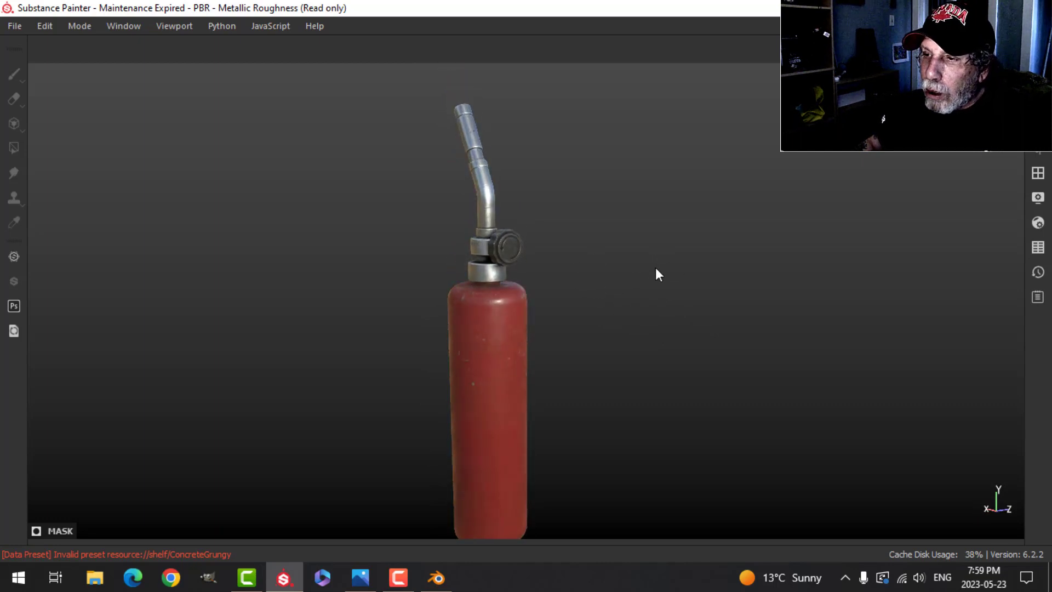
pyautogui.scroll(5, 642, 265)
pyautogui.keyDown('alt'); pyautogui.moveTo(620, 278); pyautogui.dragTo(759, 394); pyautogui.keyUp('alt')
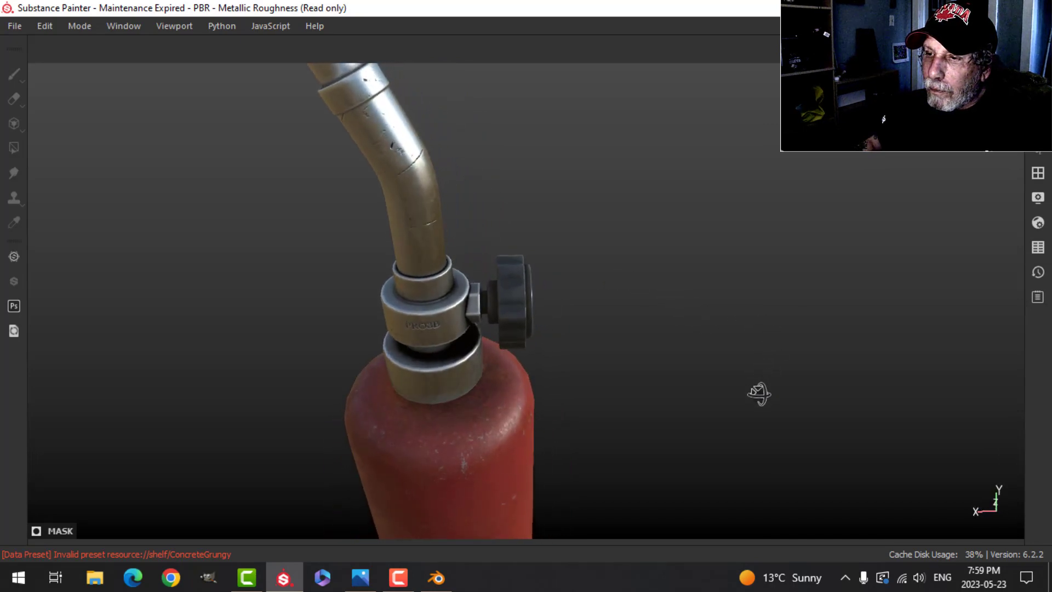
pyautogui.scroll(-5, 616, 353)
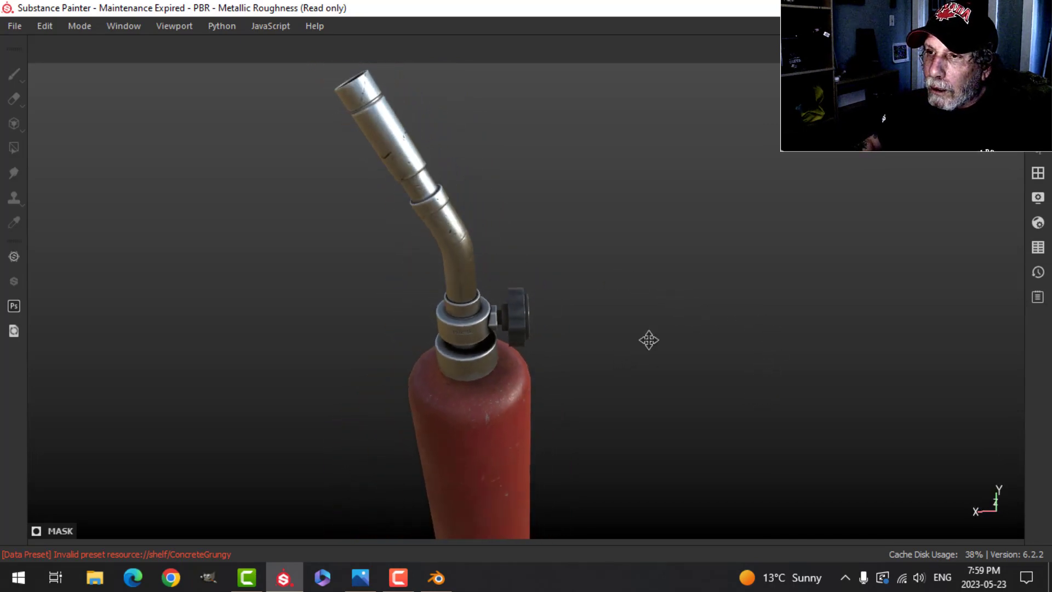
pyautogui.keyDown('alt'); pyautogui.moveTo(600, 289); pyautogui.dragTo(629, 327, button='middle'); pyautogui.keyUp('alt')
pyautogui.keyDown('alt'); pyautogui.moveTo(630, 326); pyautogui.dragTo(553, 291); pyautogui.keyUp('alt')
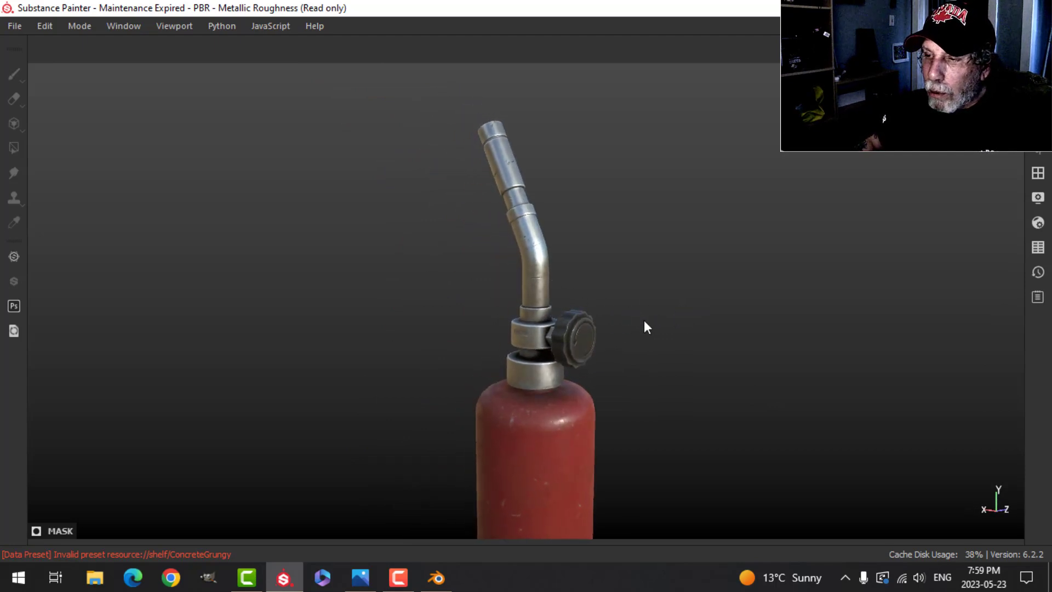
pyautogui.keyDown('alt'); pyautogui.moveTo(645, 327); pyautogui.dragTo(590, 254, button='middle'); pyautogui.keyUp('alt')
pyautogui.keyDown('alt'); pyautogui.moveTo(590, 253); pyautogui.dragTo(587, 287); pyautogui.keyUp('alt')
pyautogui.keyDown('alt'); pyautogui.moveTo(586, 286); pyautogui.dragTo(586, 265, button='middle'); pyautogui.keyUp('alt')
pyautogui.scroll(-3, 600, 296)
pyautogui.scroll(1, 593, 272)
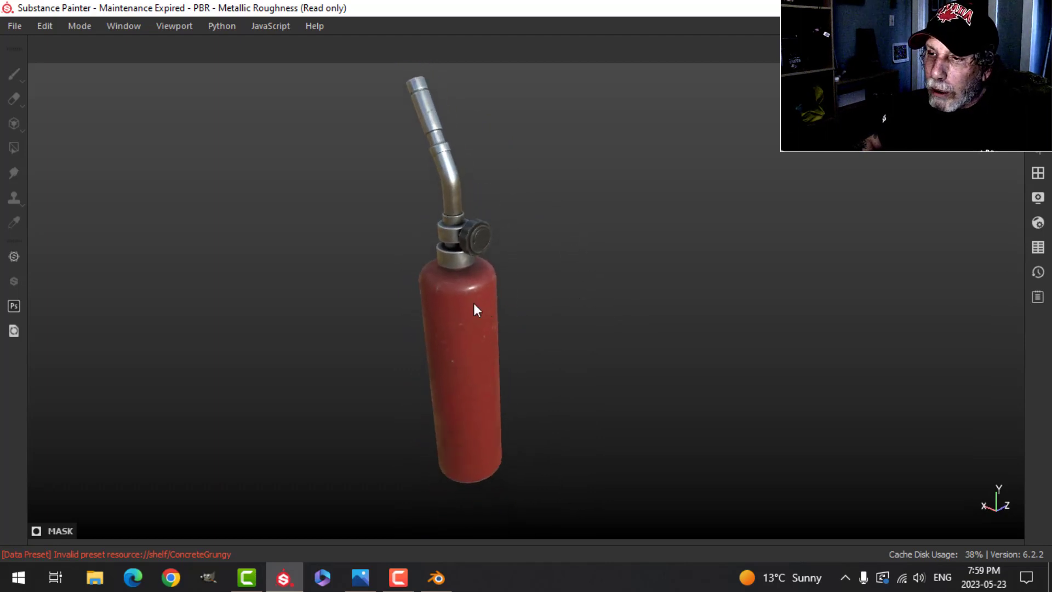
pyautogui.moveTo(614, 289)
pyautogui.keyDown('alt'); pyautogui.mouseDown()
pyautogui.moveTo(552, 280)
pyautogui.moveTo(603, 279)
pyautogui.mouseUp(); pyautogui.keyUp('alt')
pyautogui.scroll(1, 608, 282)
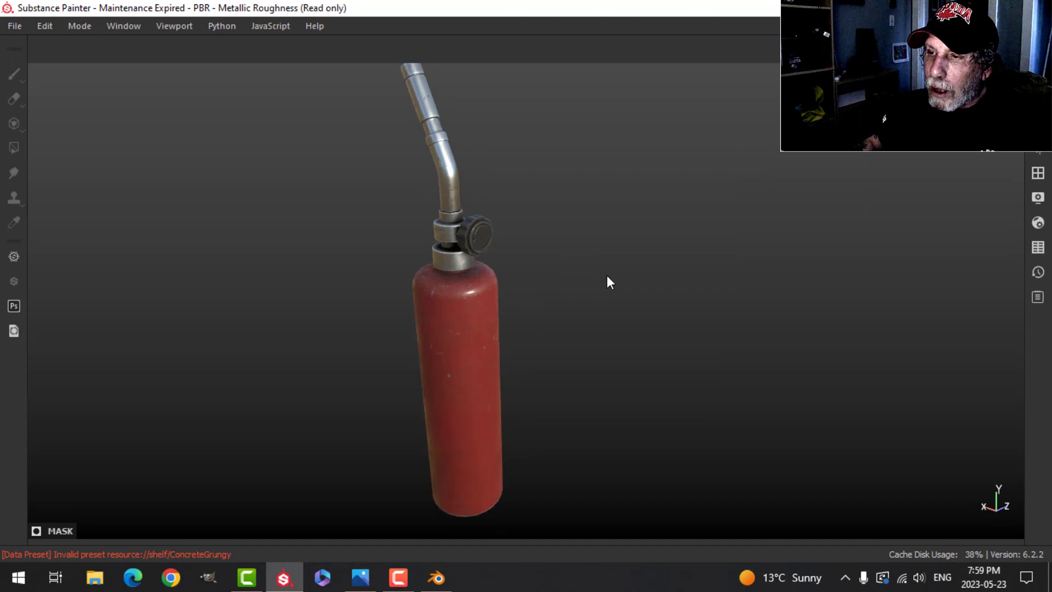
pyautogui.keyDown('alt'); pyautogui.moveTo(609, 282); pyautogui.dragTo(623, 291, button='middle'); pyautogui.keyUp('alt')
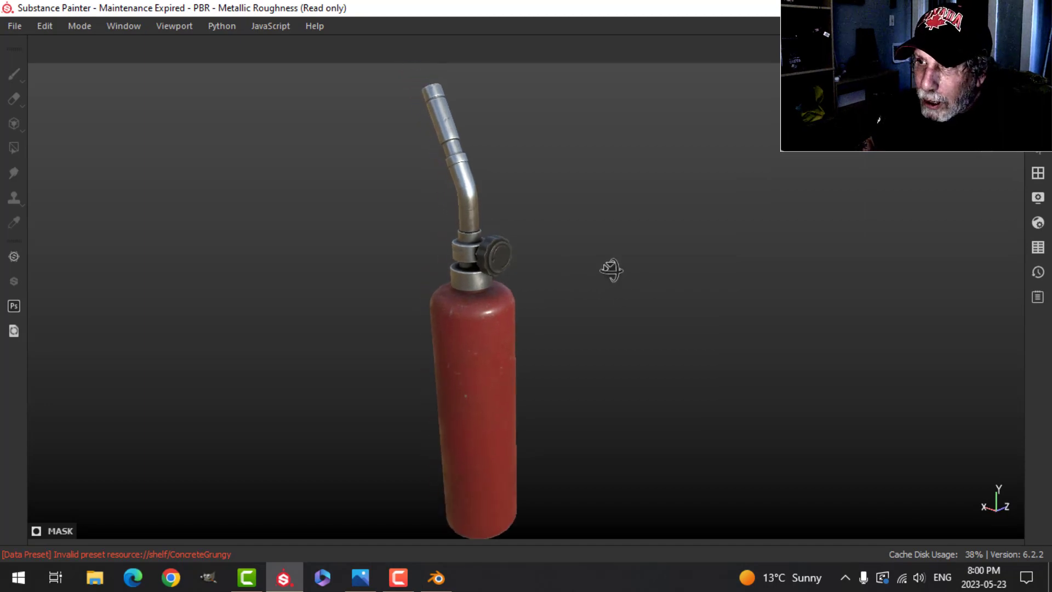
pyautogui.keyDown('alt'); pyautogui.moveTo(610, 270); pyautogui.dragTo(641, 275); pyautogui.keyUp('alt')
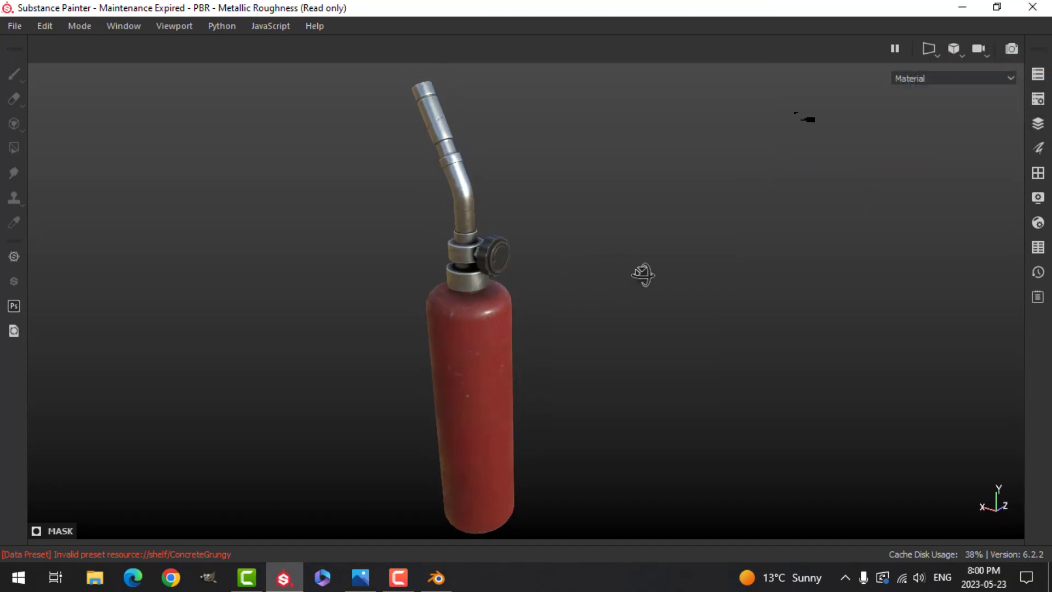